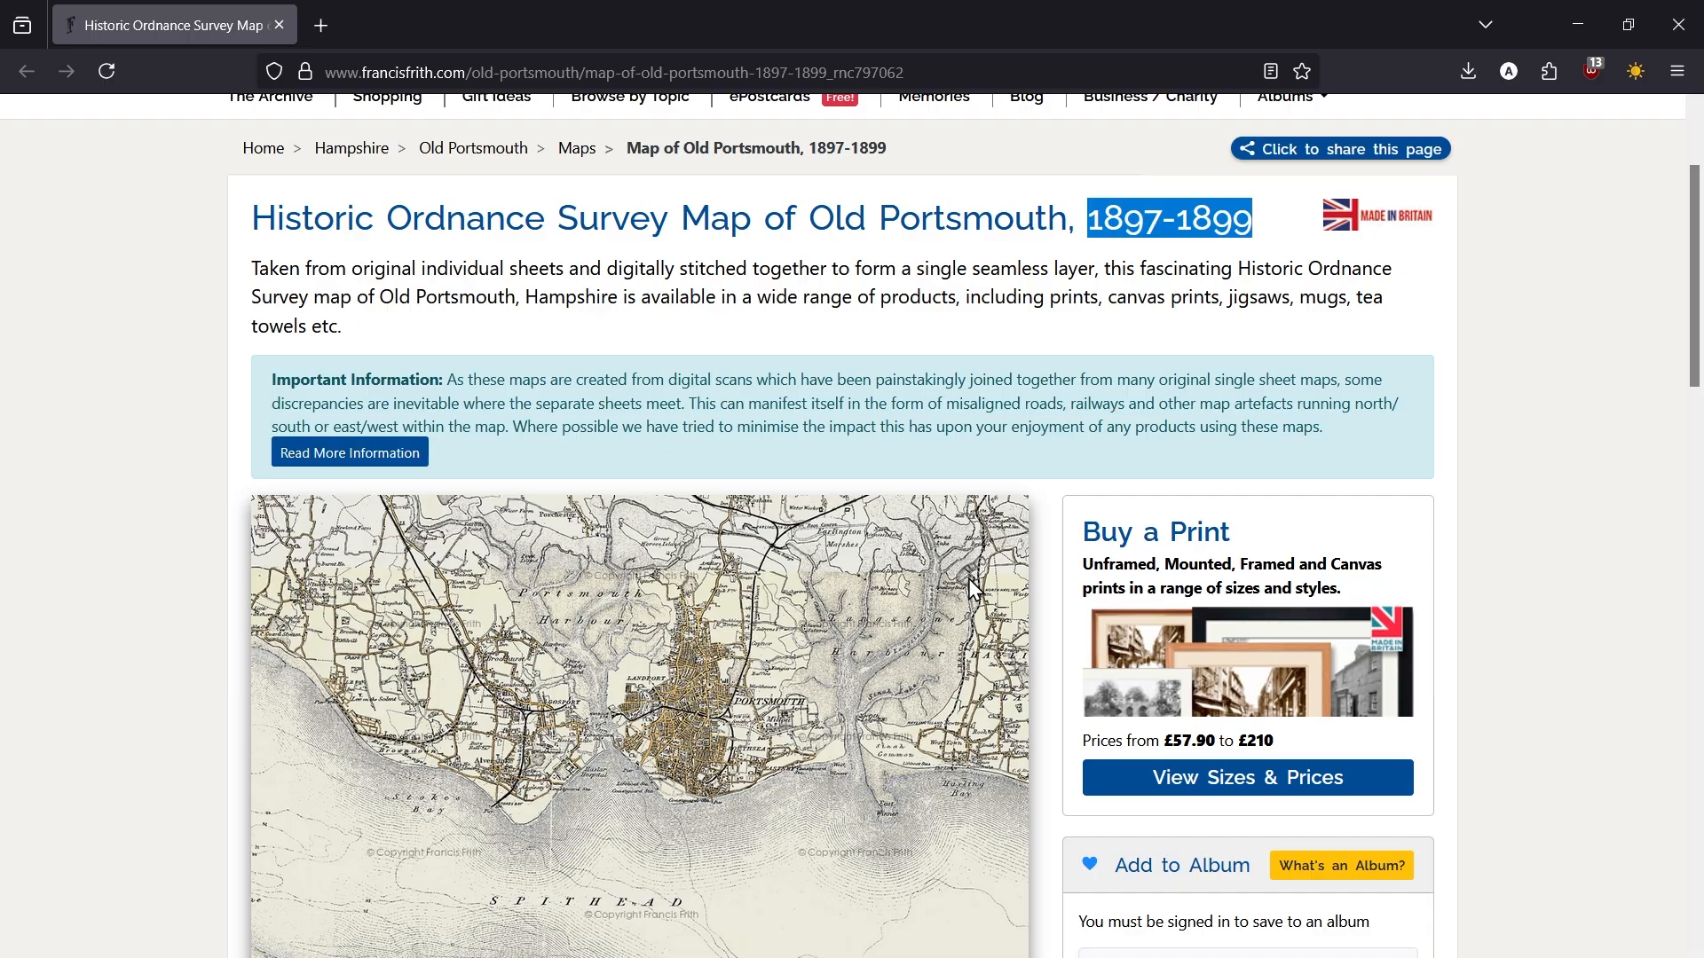
Step: View the enlarged image of the Old Portsmouth 1897-1899 Ordnance Survey map and close it again
{"action": "scroll", "coordinate": [967, 579], "scroll_direction": "down", "scroll_amount": 2}
{"action": "left_click", "coordinate": [977, 792]}
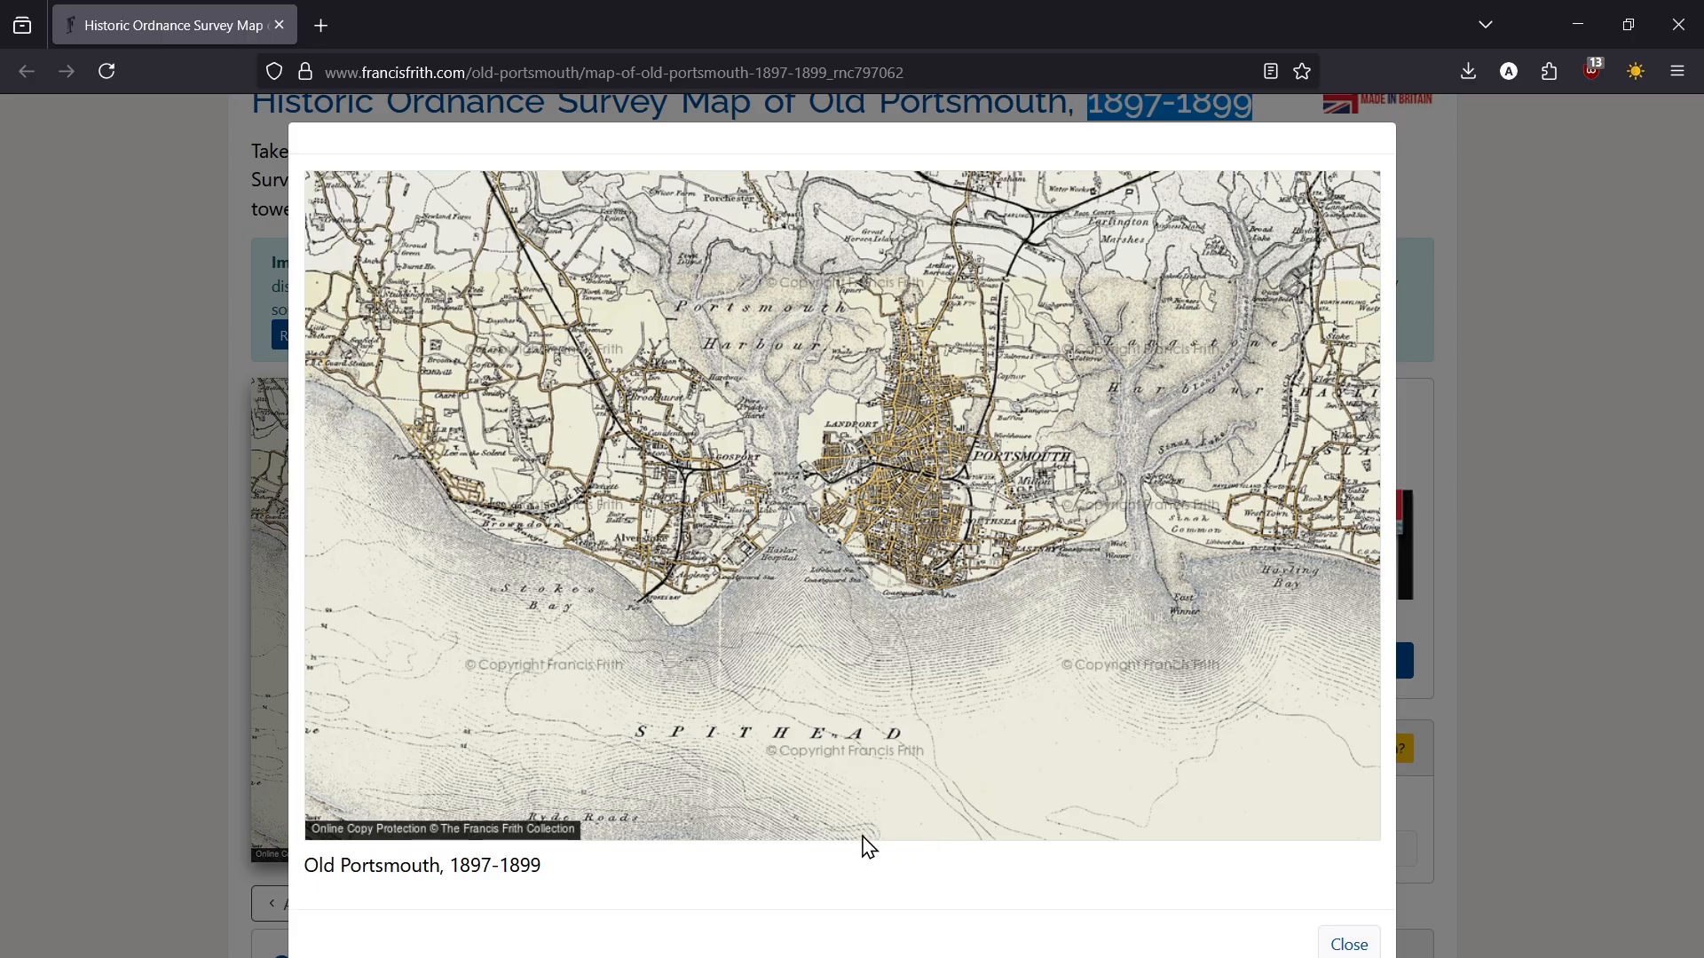
{"action": "left_click", "coordinate": [173, 854]}
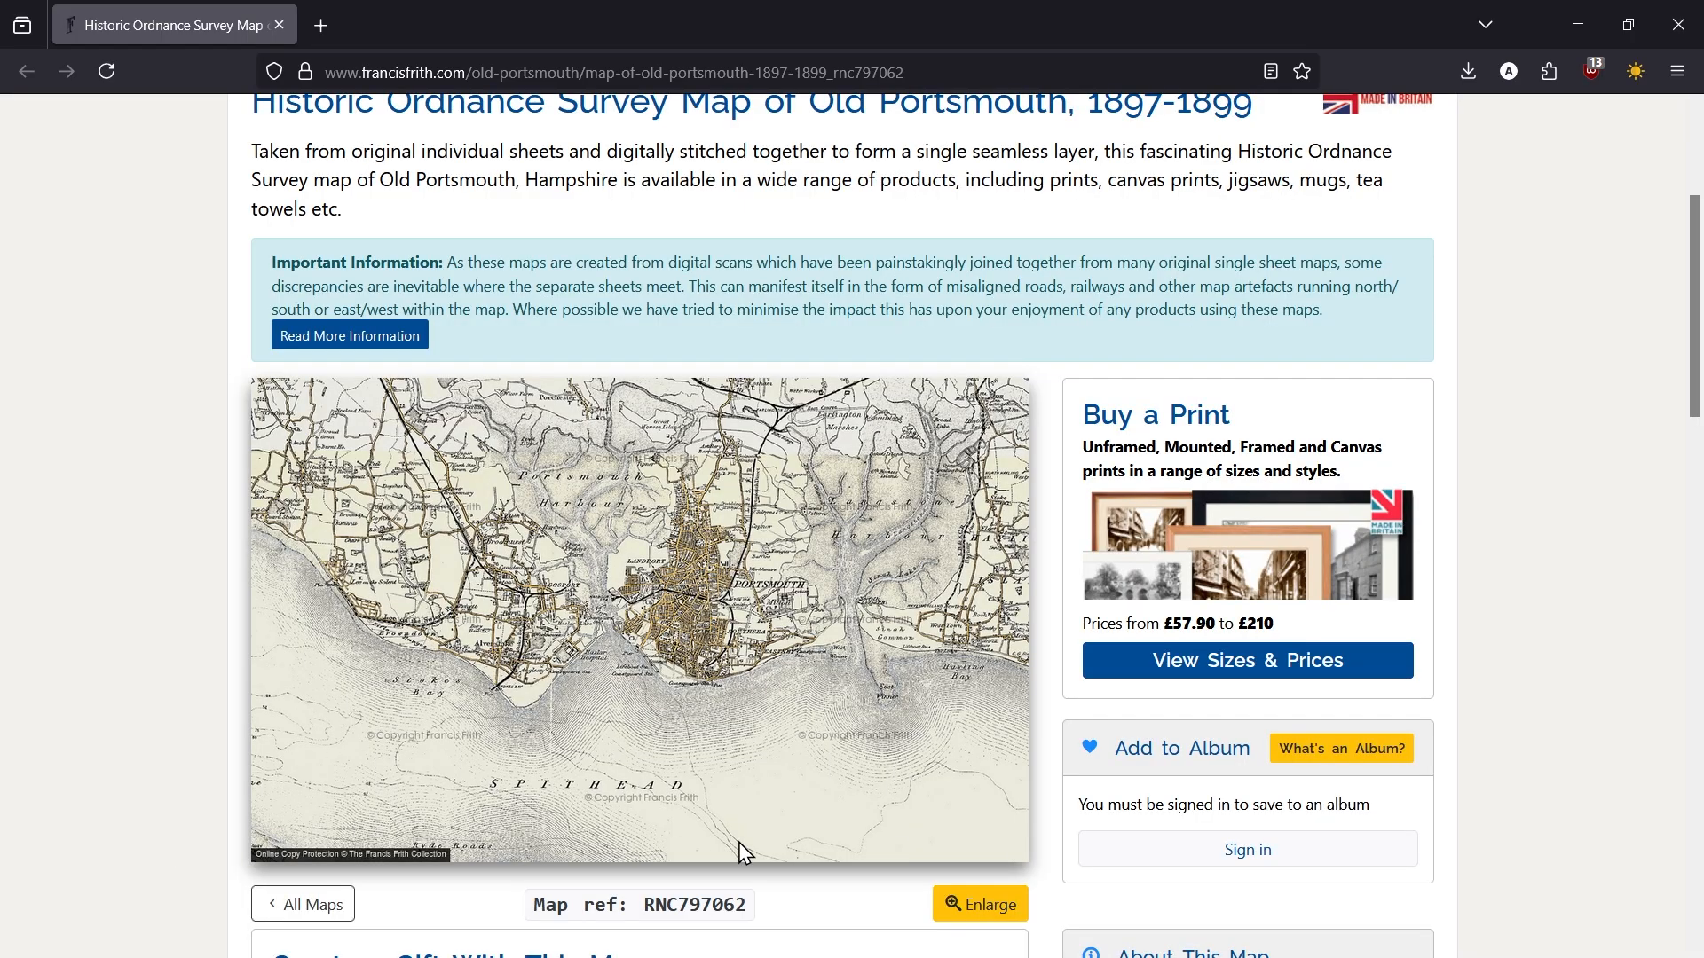
Step: Switch to QGIS and look up the QuickMapServices plugin among all available plugins by searching for "quickma"
{"action": "key", "text": "alt+Tab"}
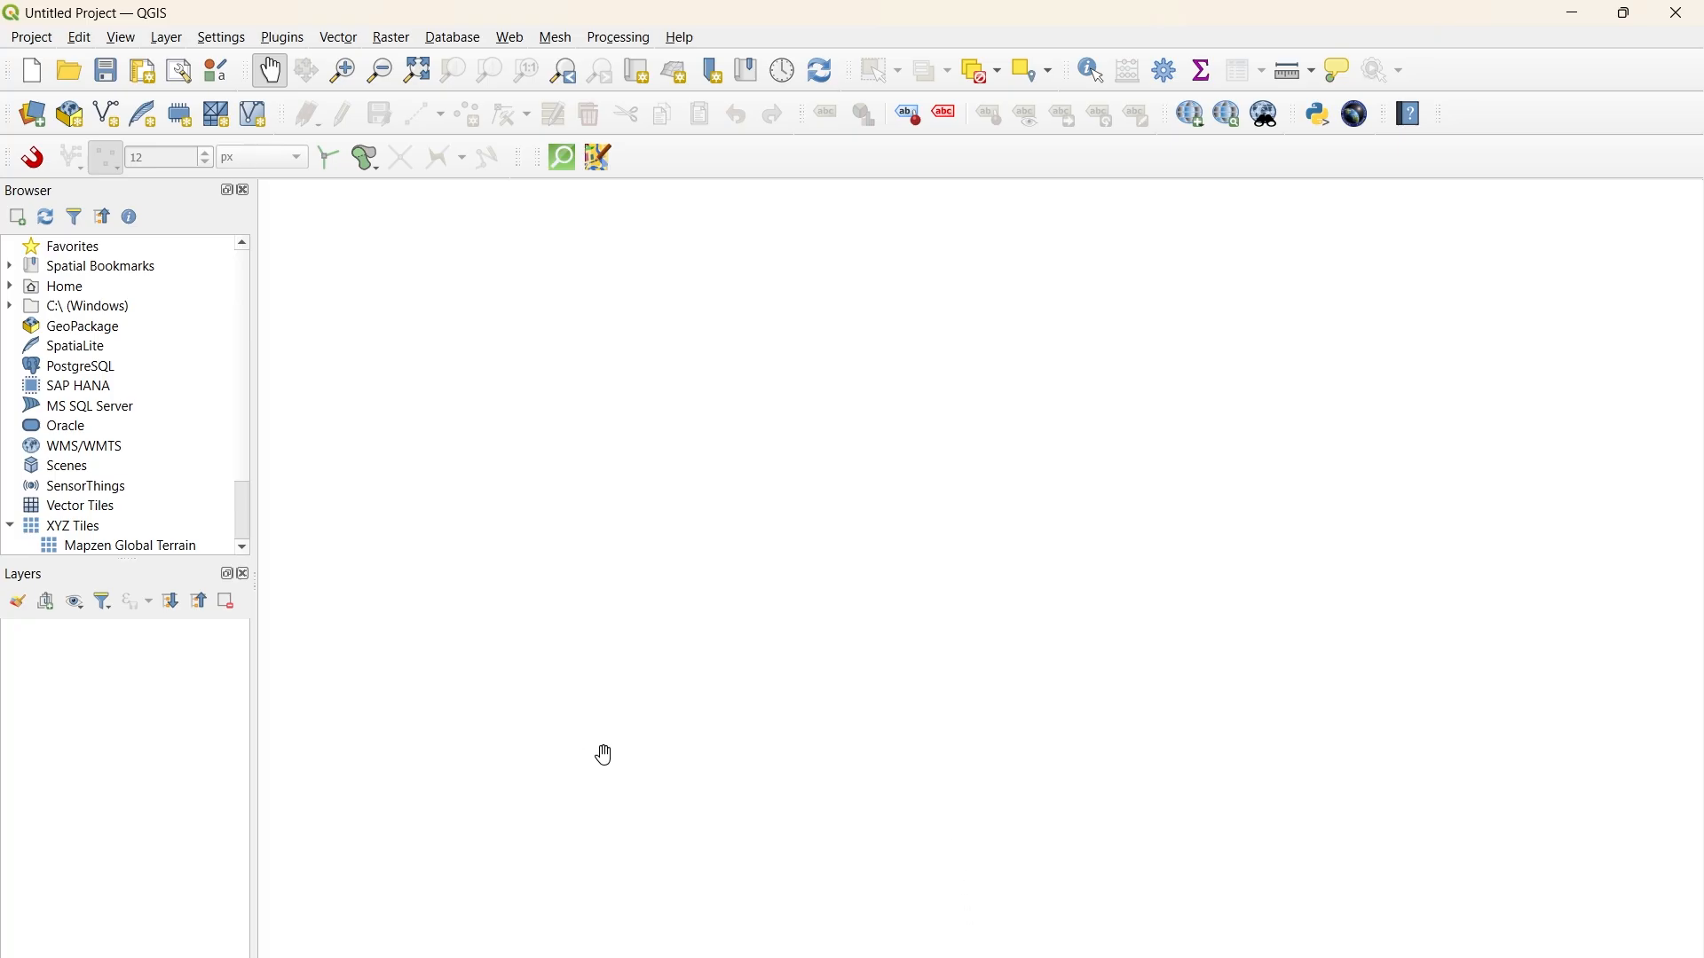
{"action": "left_click", "coordinate": [277, 35]}
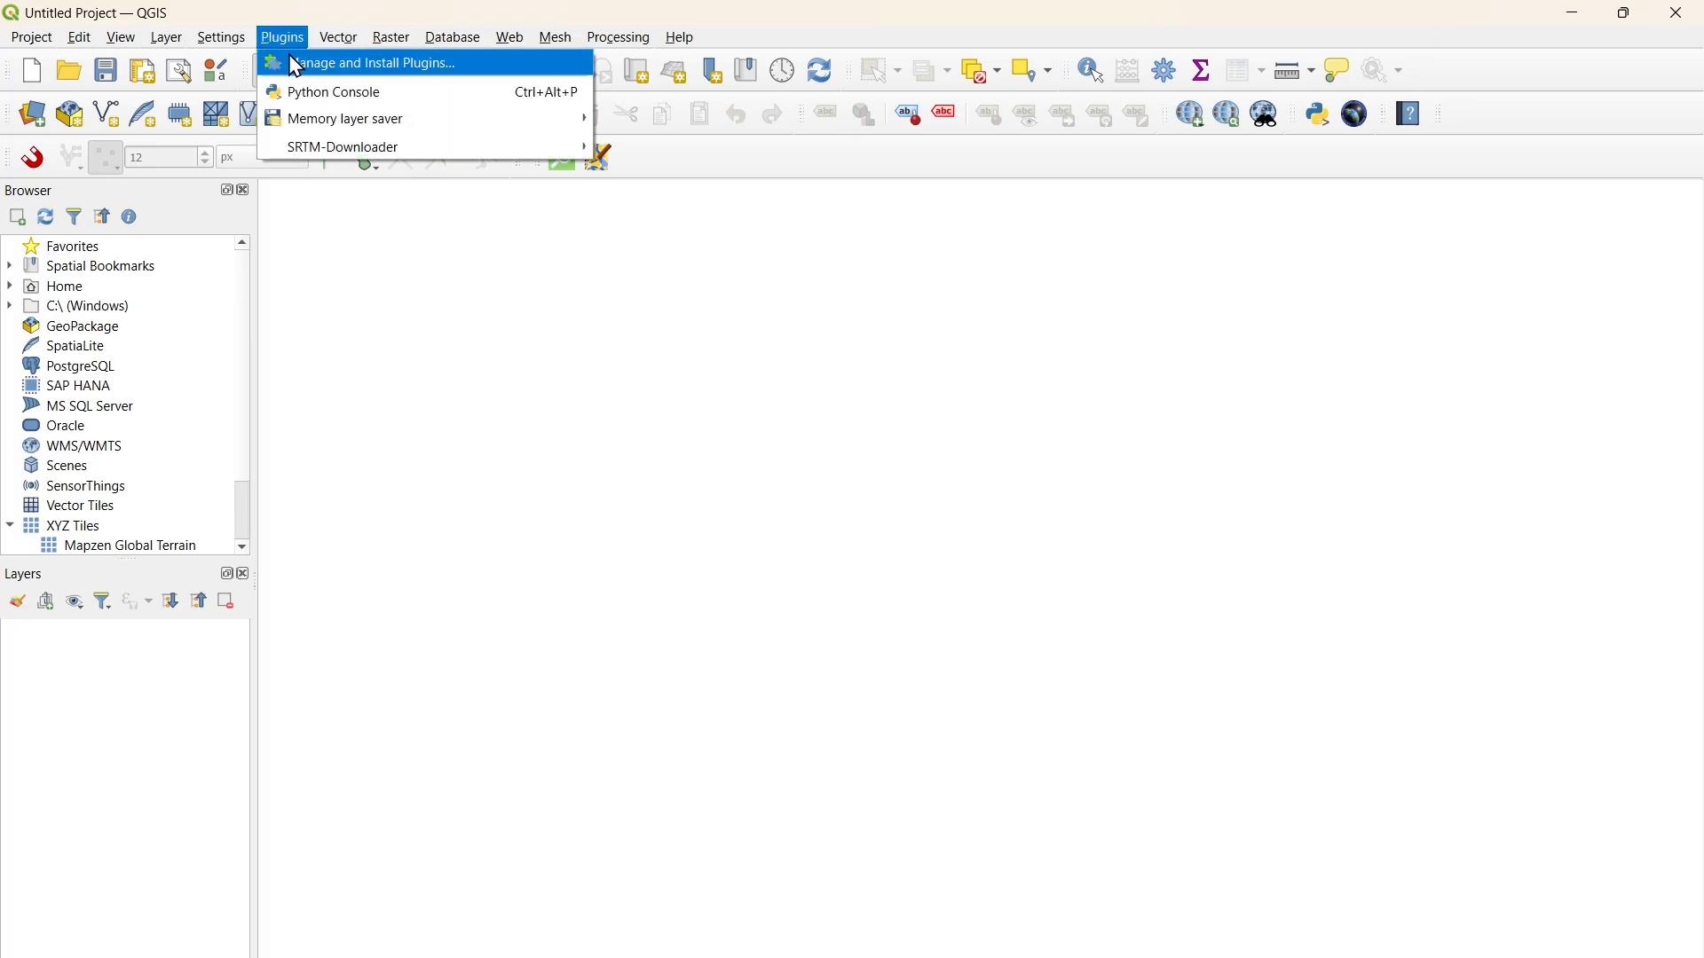
{"action": "left_click", "coordinate": [337, 88]}
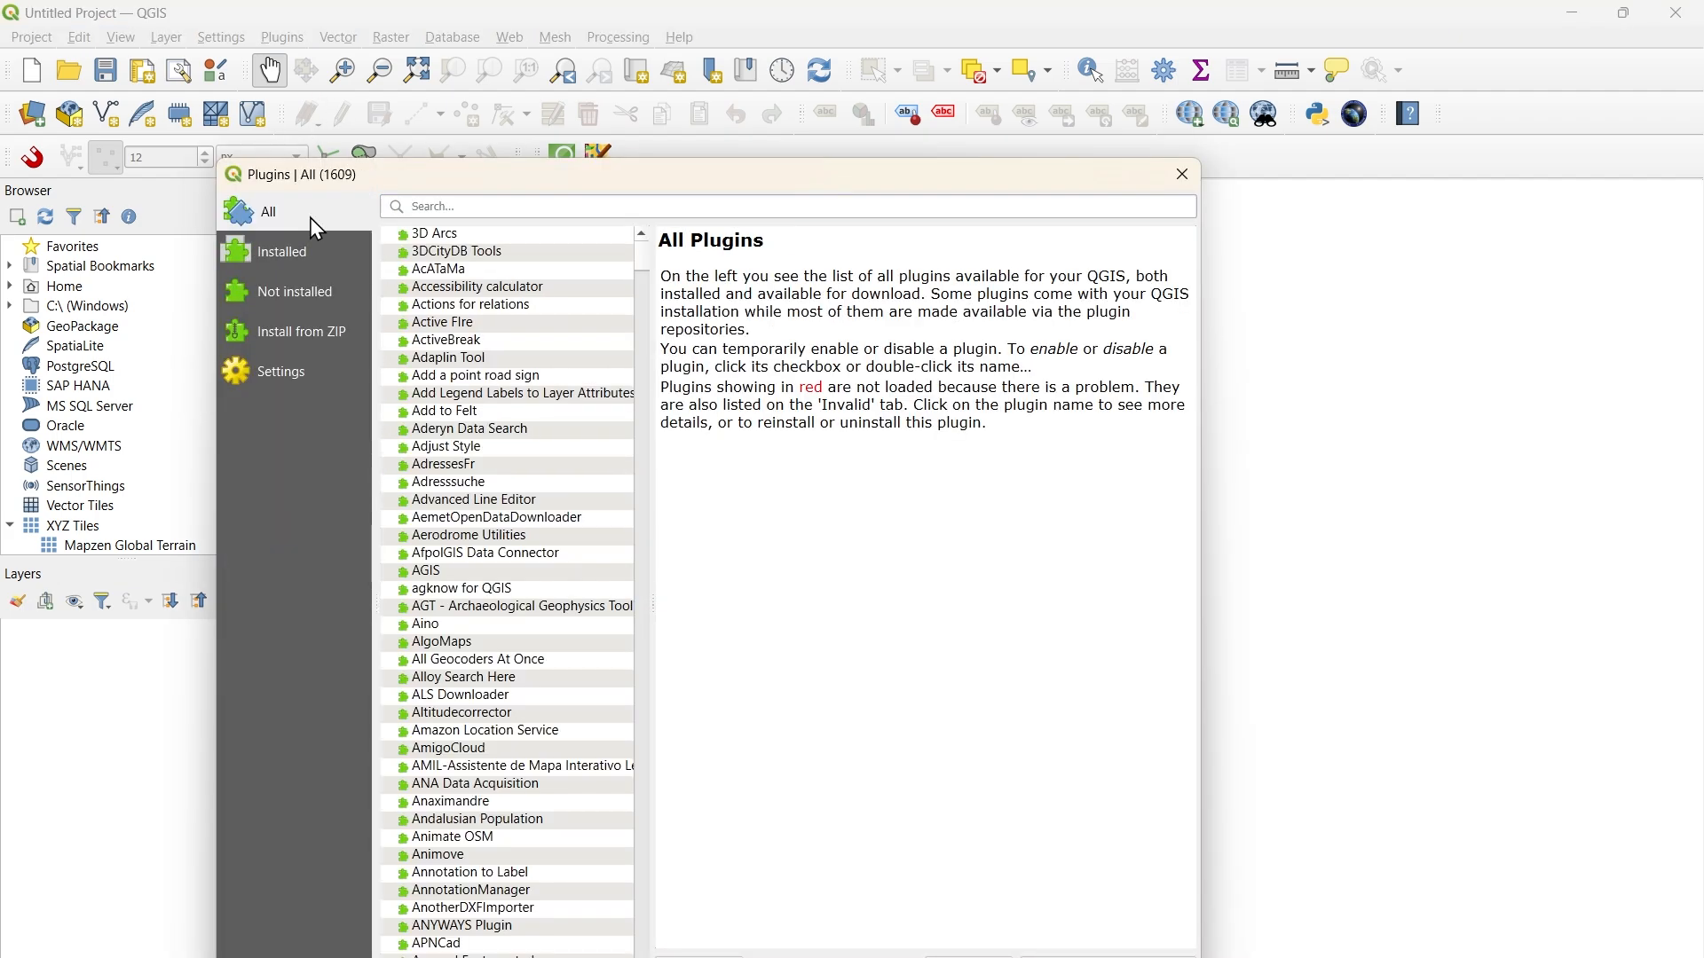
{"action": "left_click", "coordinate": [505, 211]}
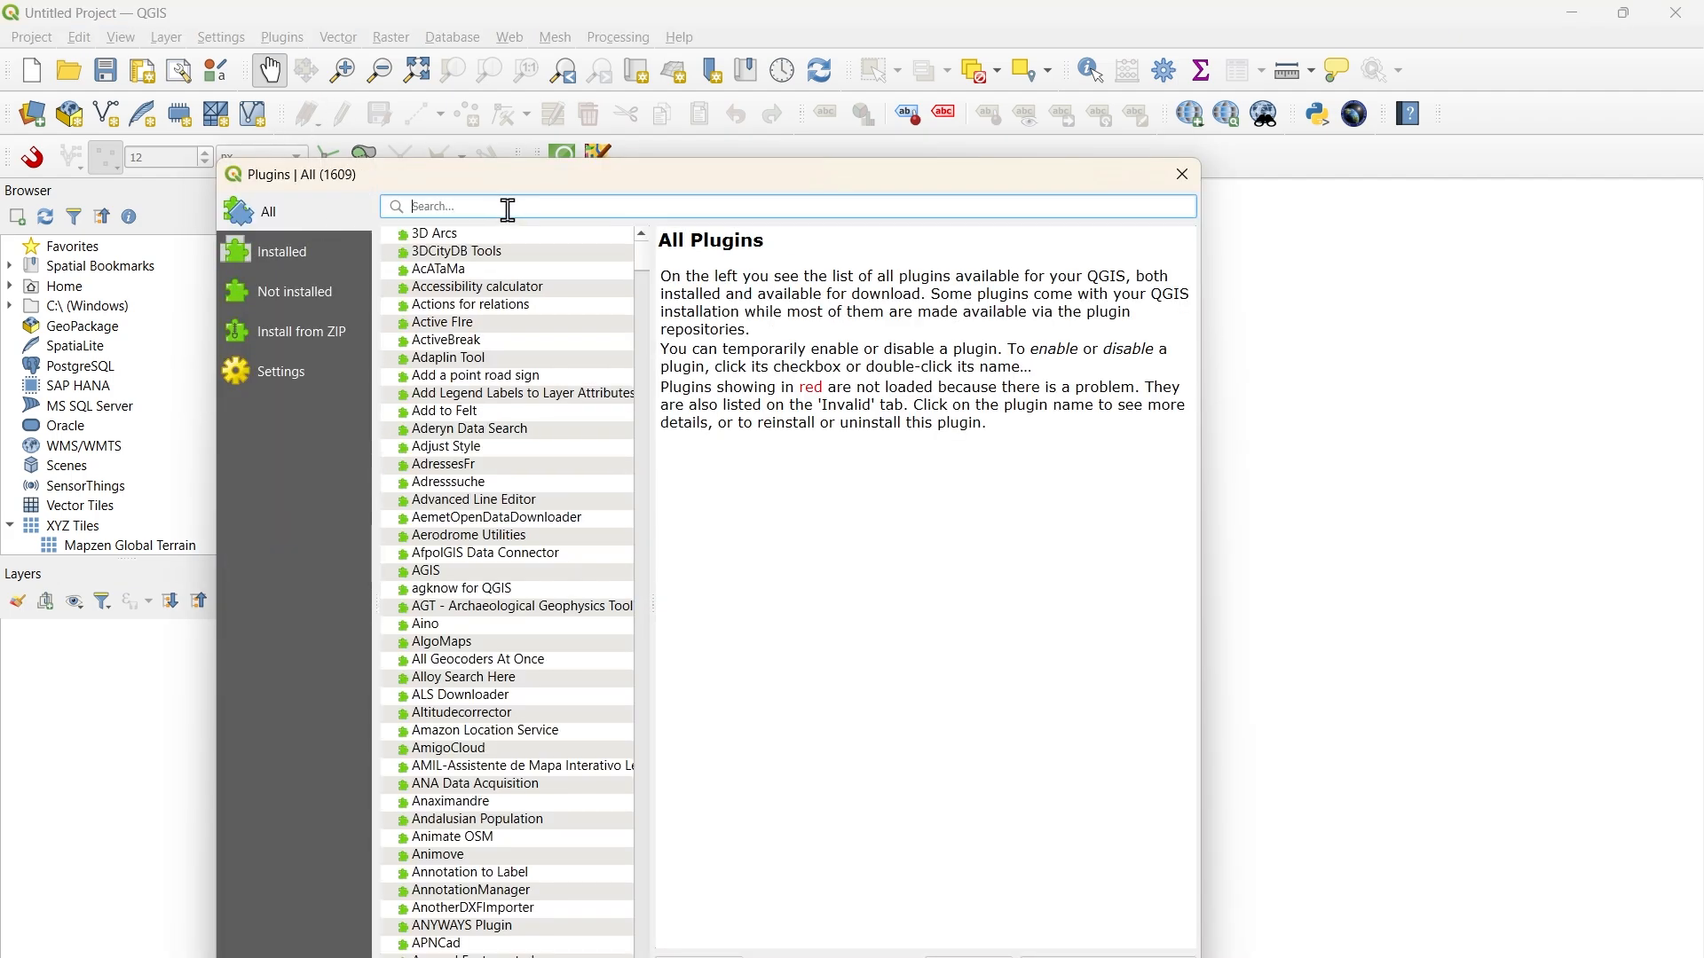
{"action": "type", "text": "quick"}
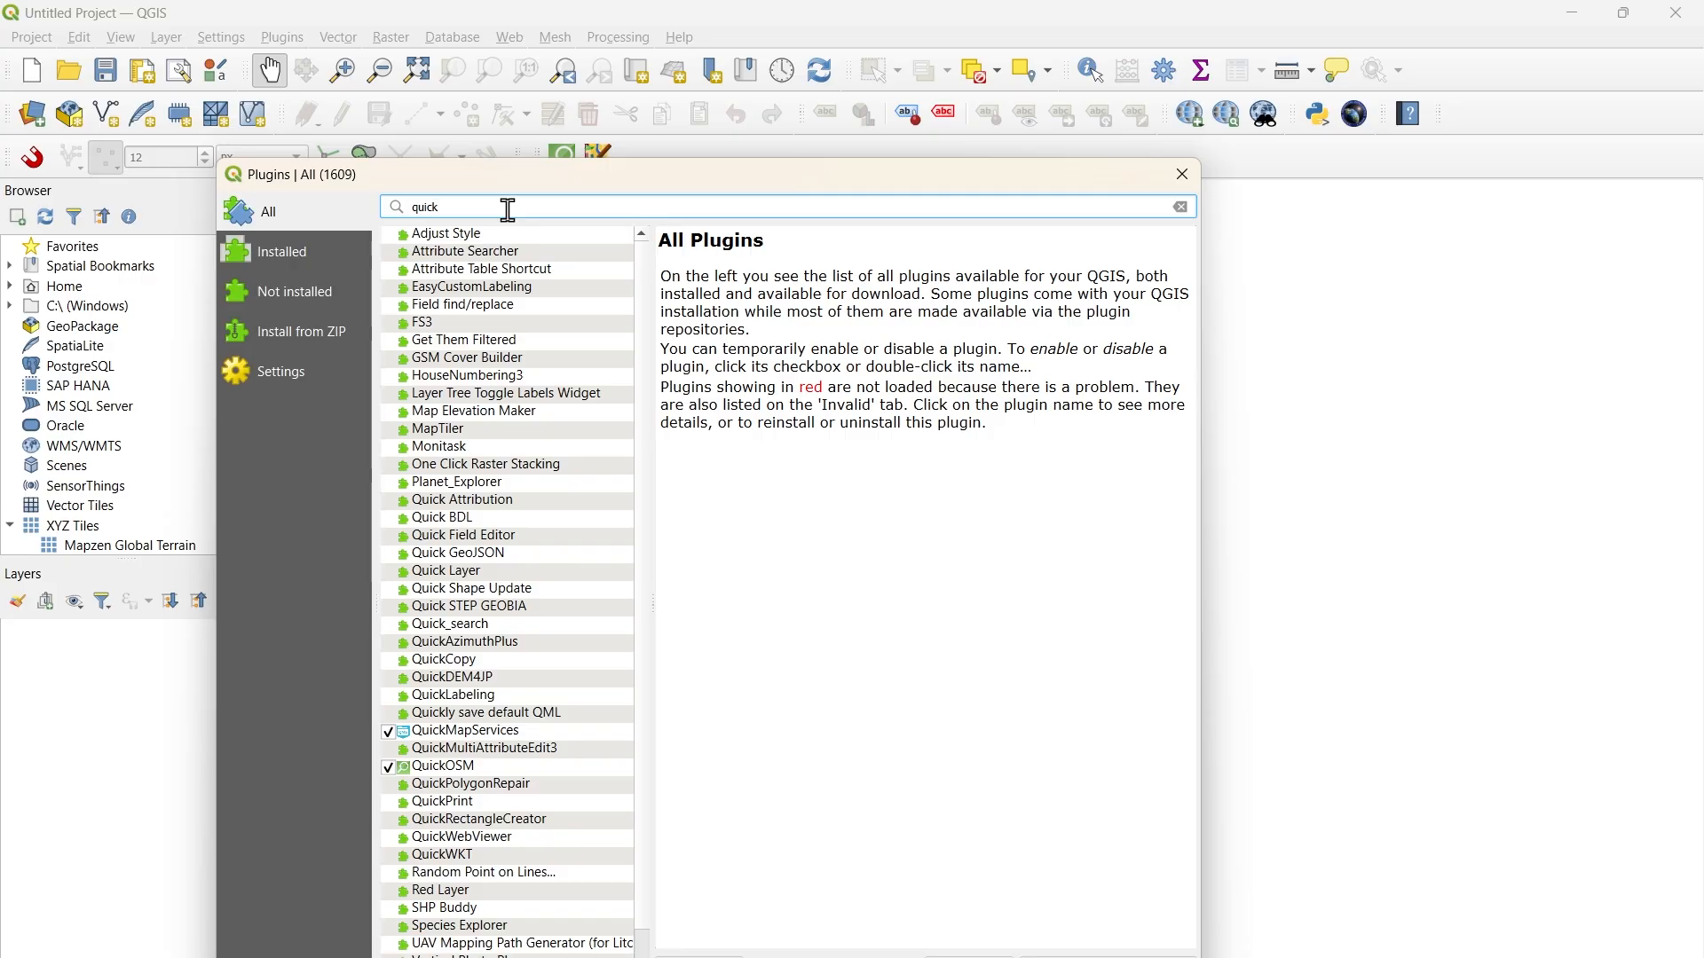
{"action": "type", "text": "ma"}
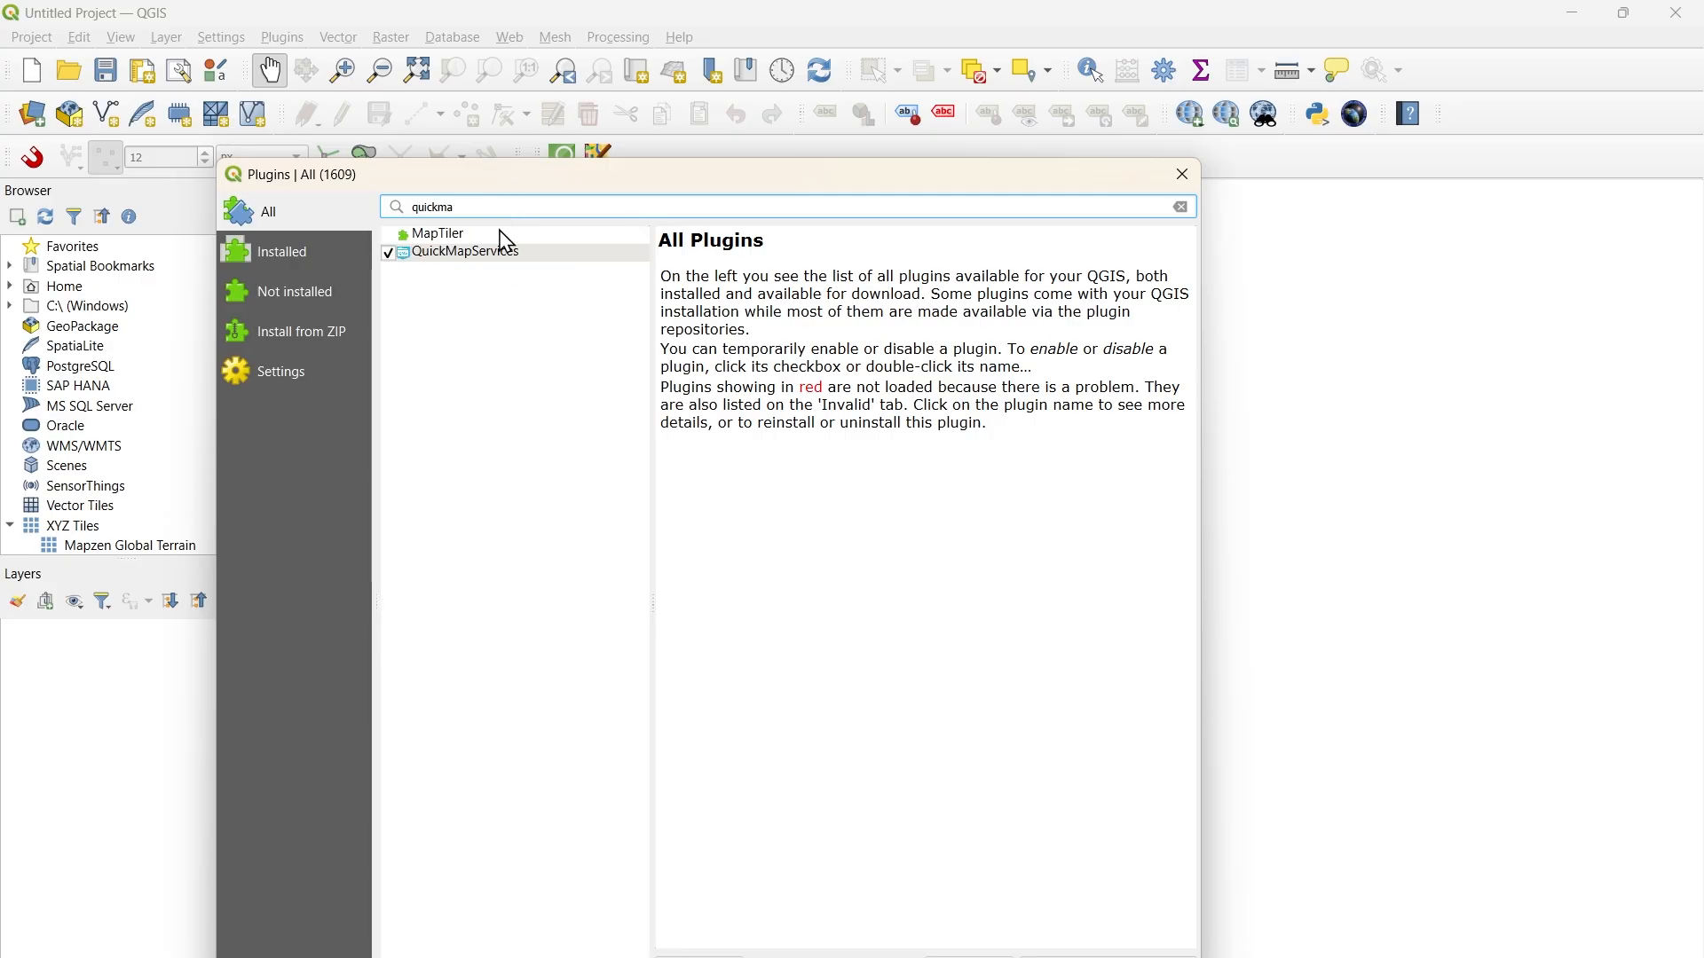
{"action": "left_click", "coordinate": [497, 234]}
{"action": "left_click", "coordinate": [497, 253]}
{"action": "left_click_drag", "start_coordinate": [707, 189], "coordinate": [1053, 88]}
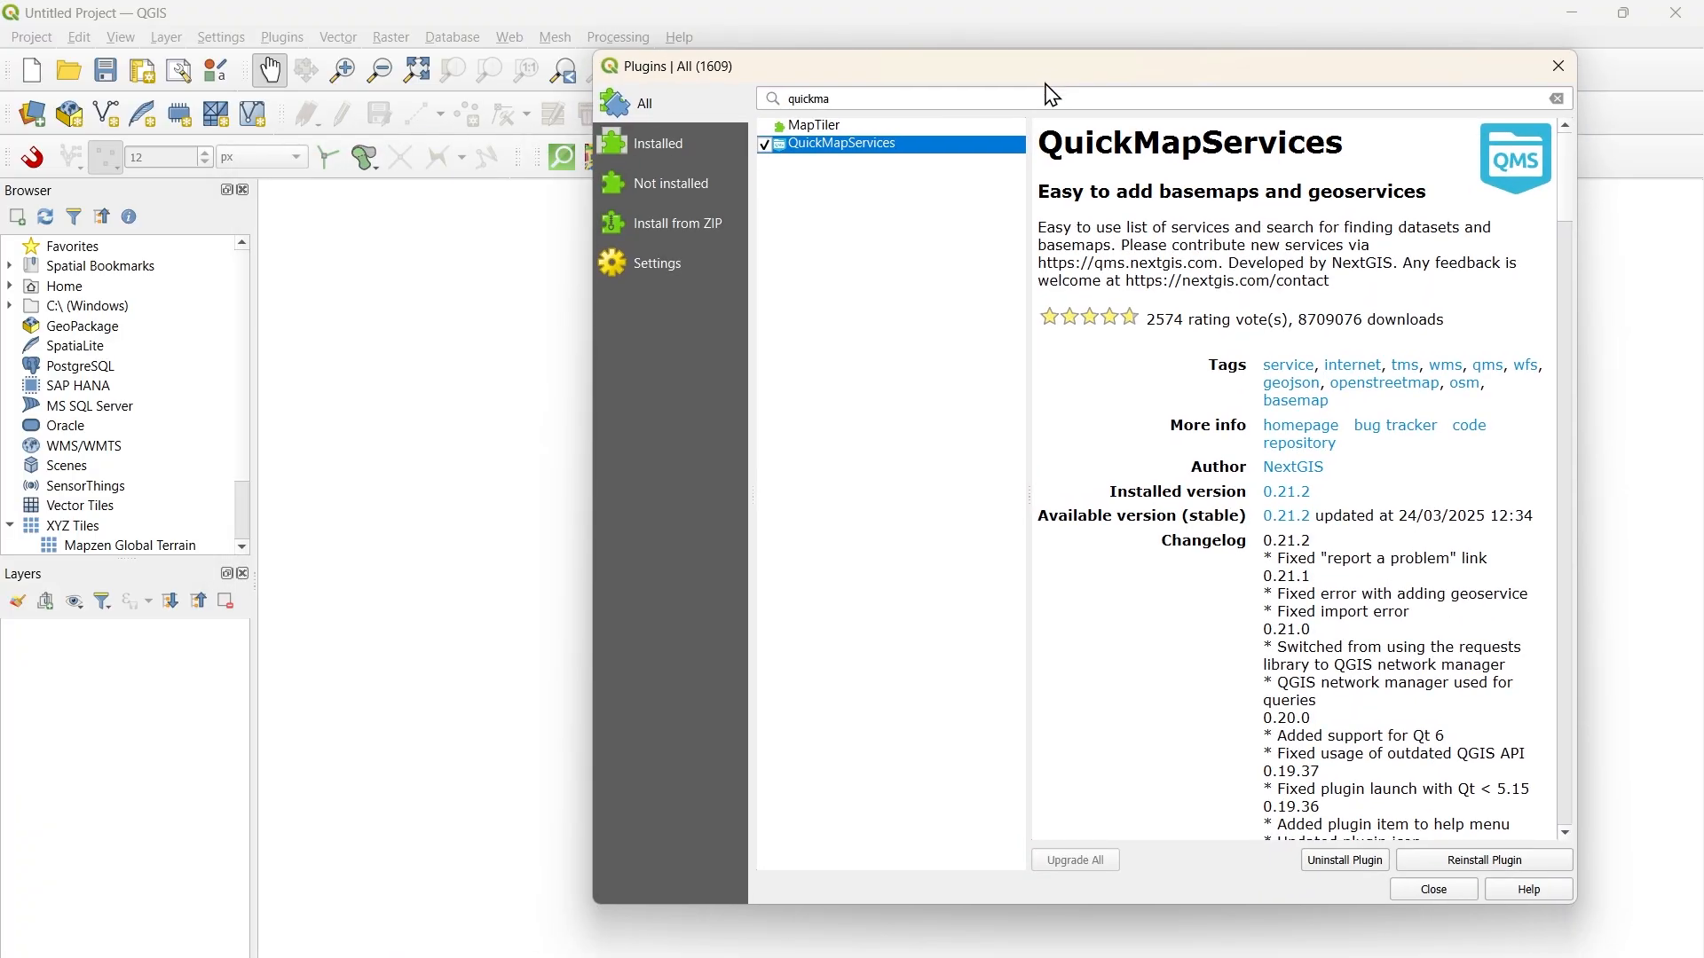
{"action": "left_click", "coordinate": [1425, 891]}
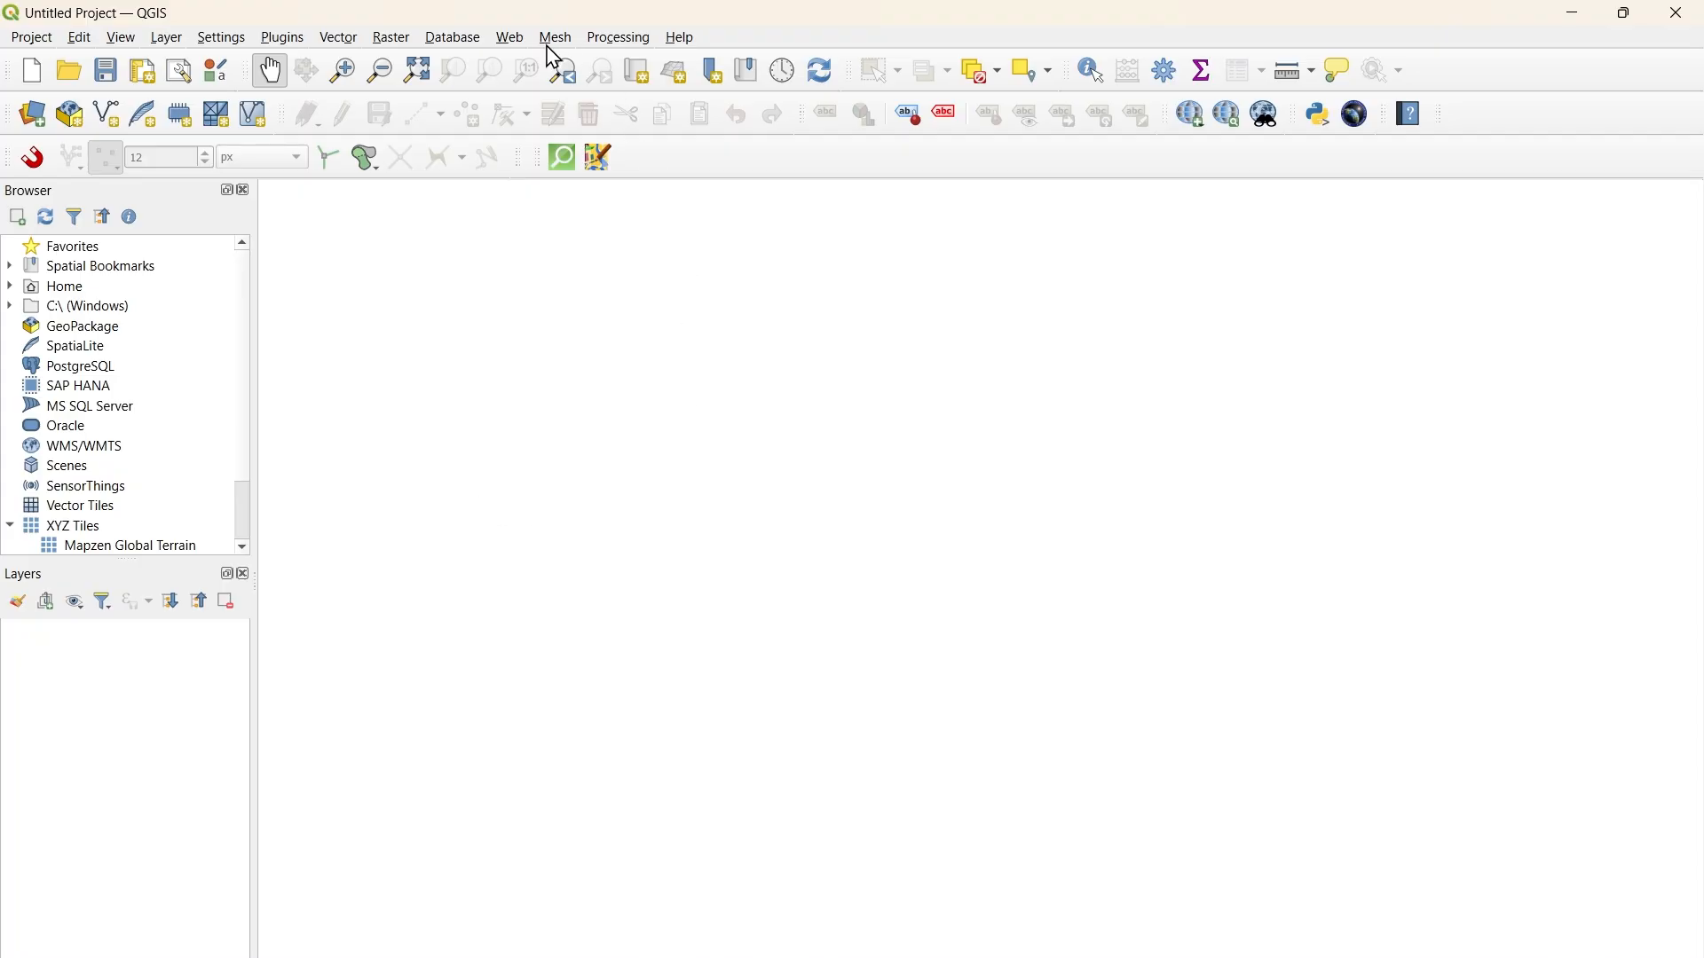
Step: Examine the More services options in the QuickMapServices settings without changing them
{"action": "left_click", "coordinate": [508, 38]}
{"action": "mouse_move", "coordinate": [556, 37]}
{"action": "mouse_move", "coordinate": [509, 88]}
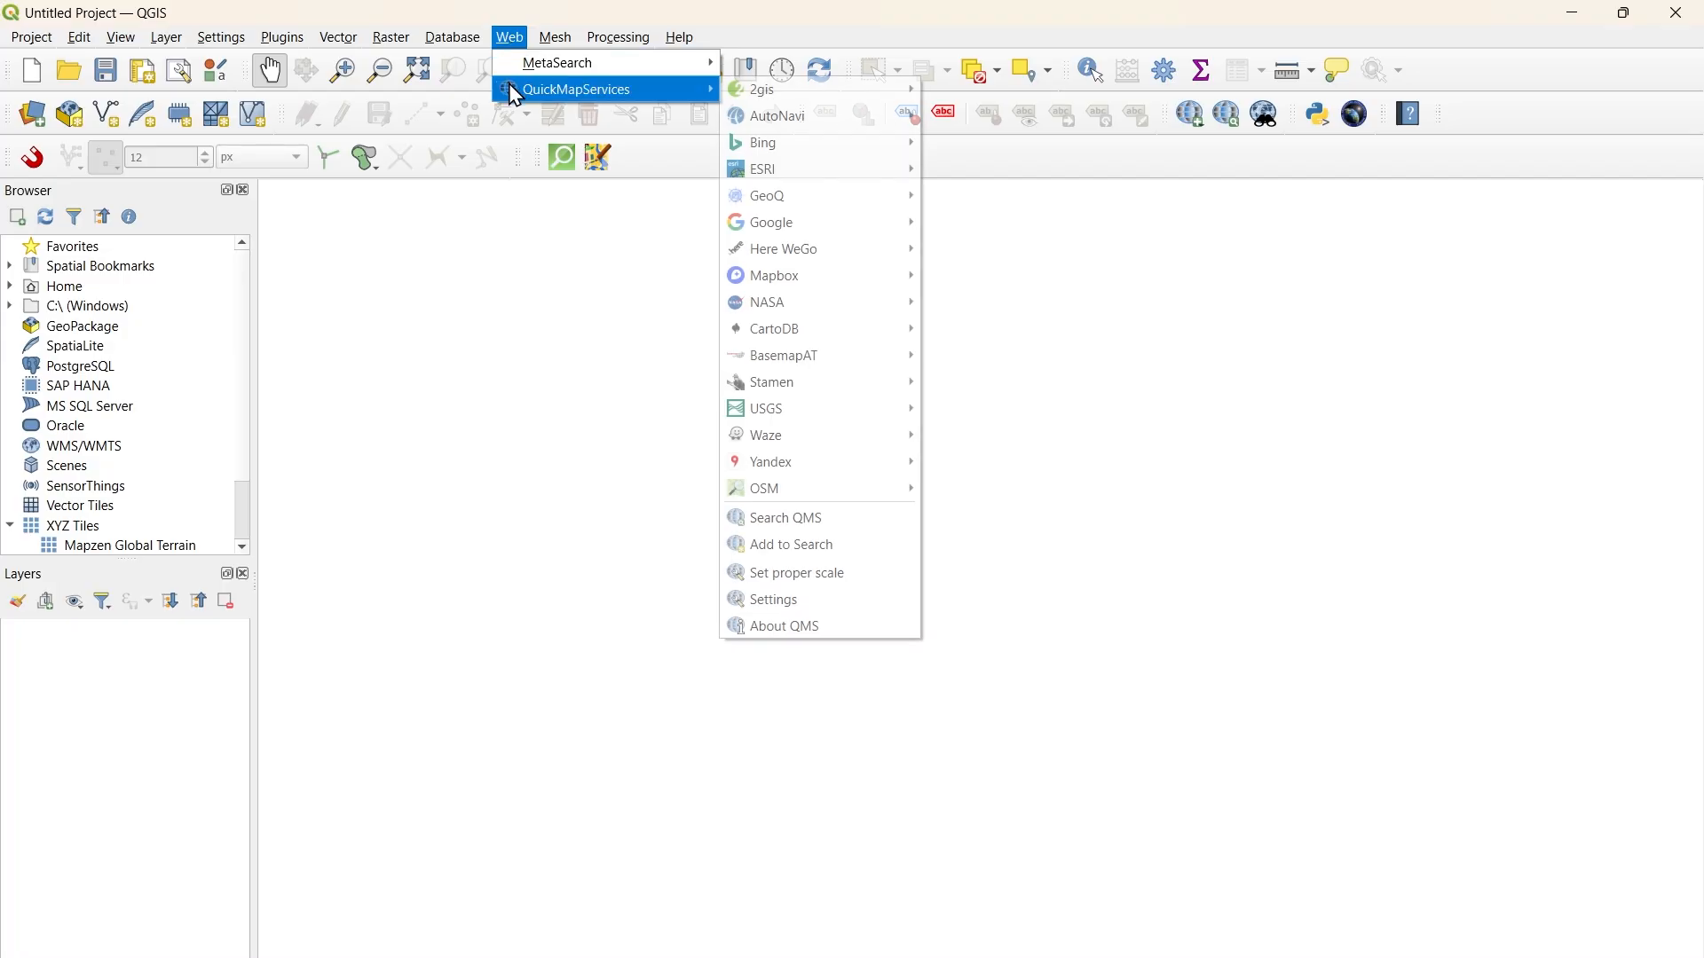
{"action": "left_click", "coordinate": [832, 600]}
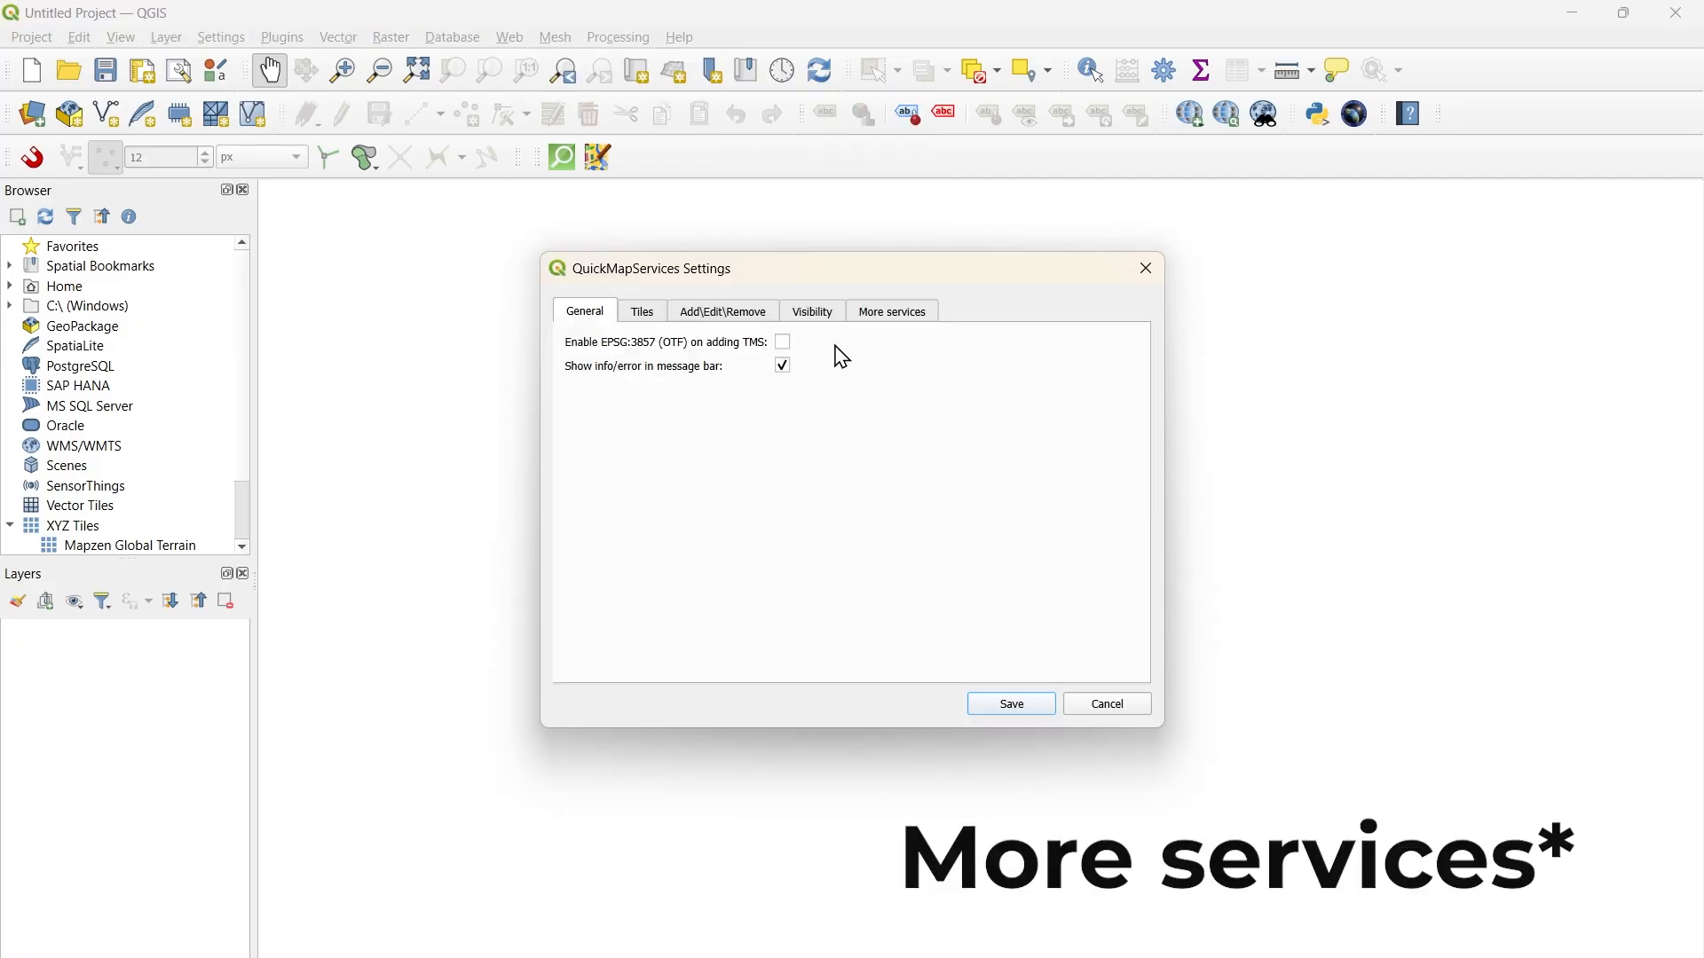
{"action": "left_click", "coordinate": [895, 313]}
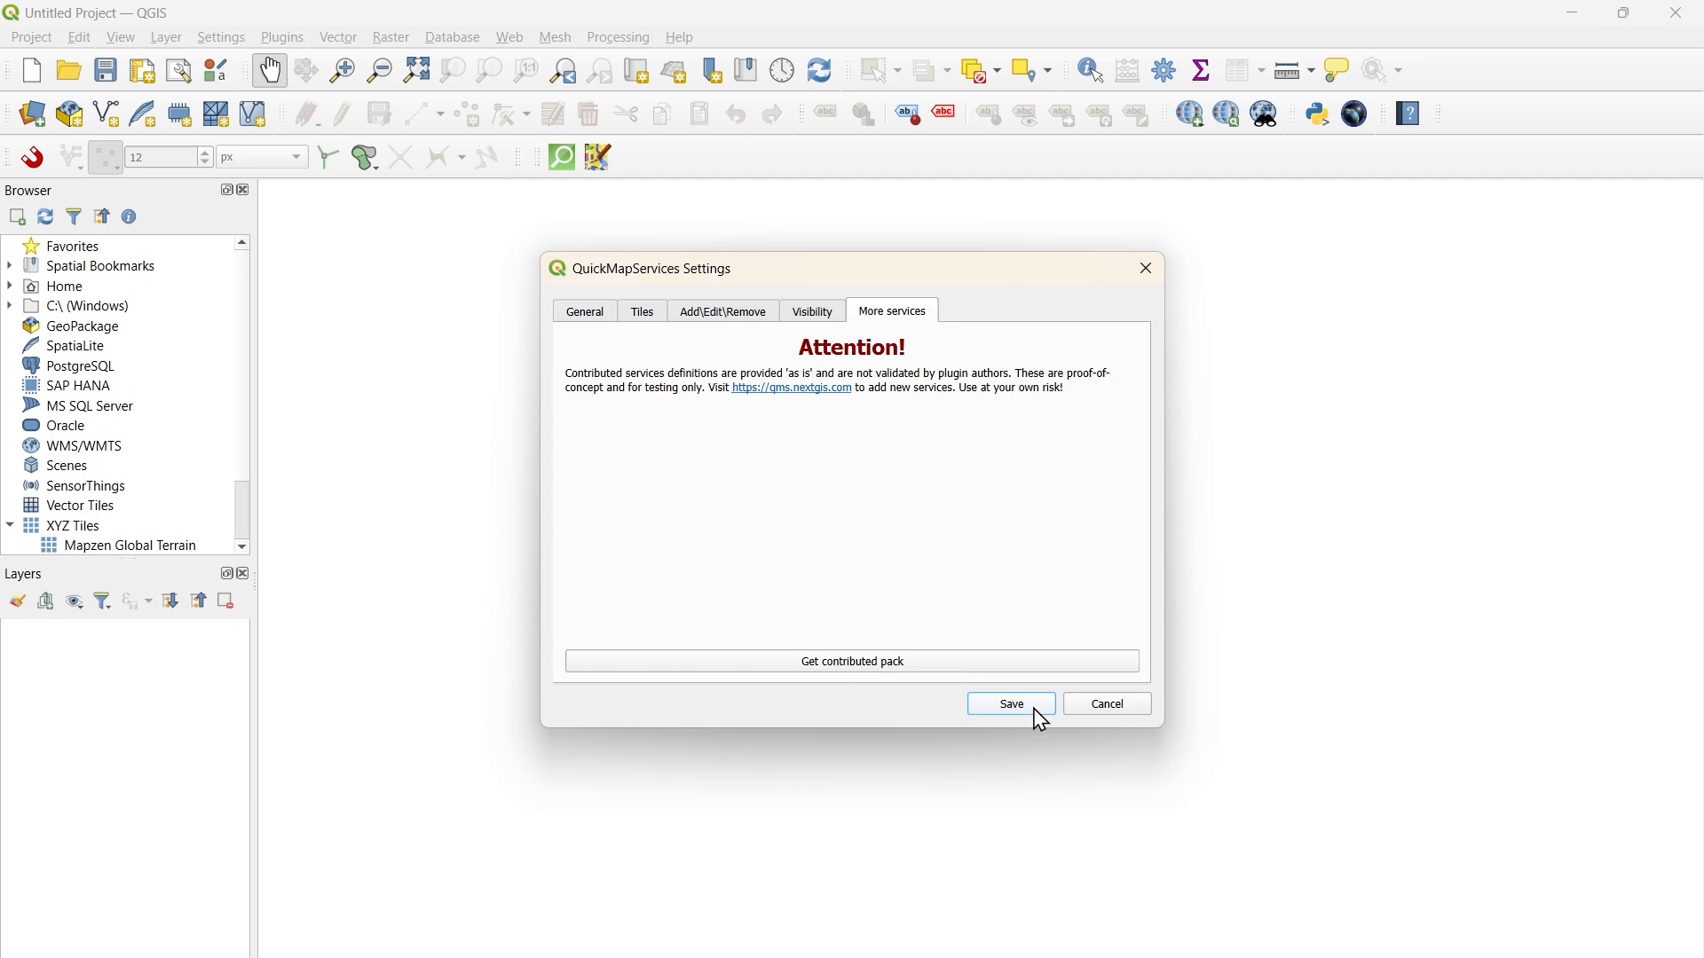
{"action": "left_click", "coordinate": [1146, 270]}
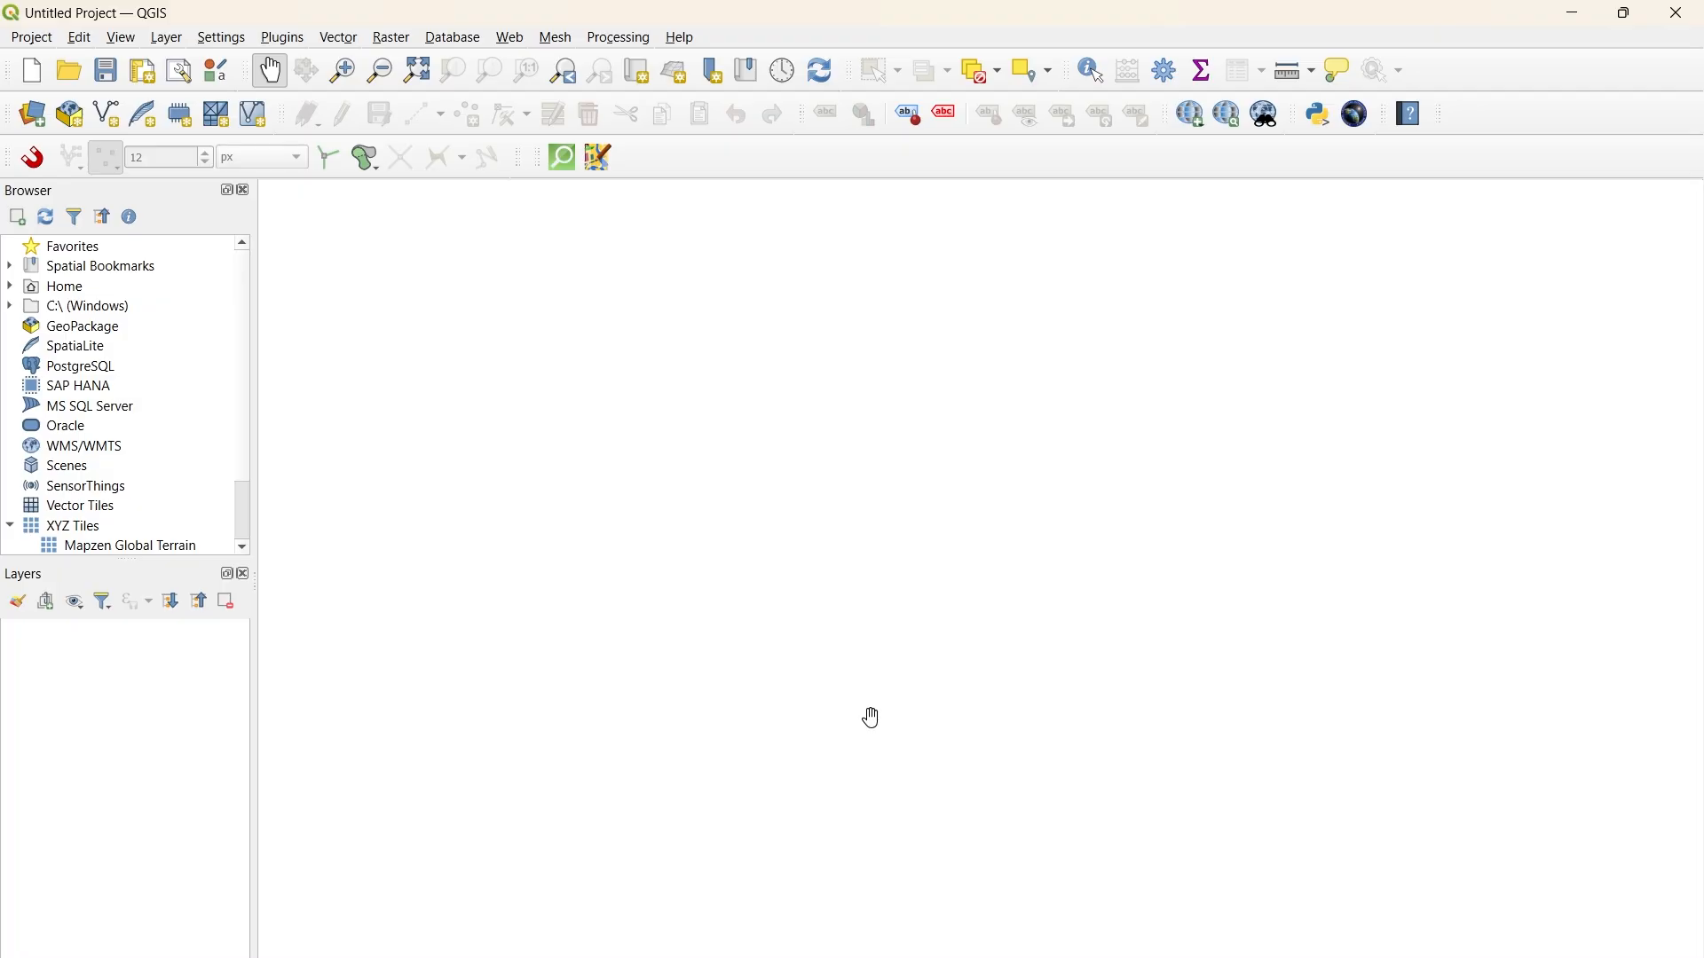
Step: Add the OSM Standard basemap to the project with QuickMapServices
{"action": "left_click", "coordinate": [512, 37]}
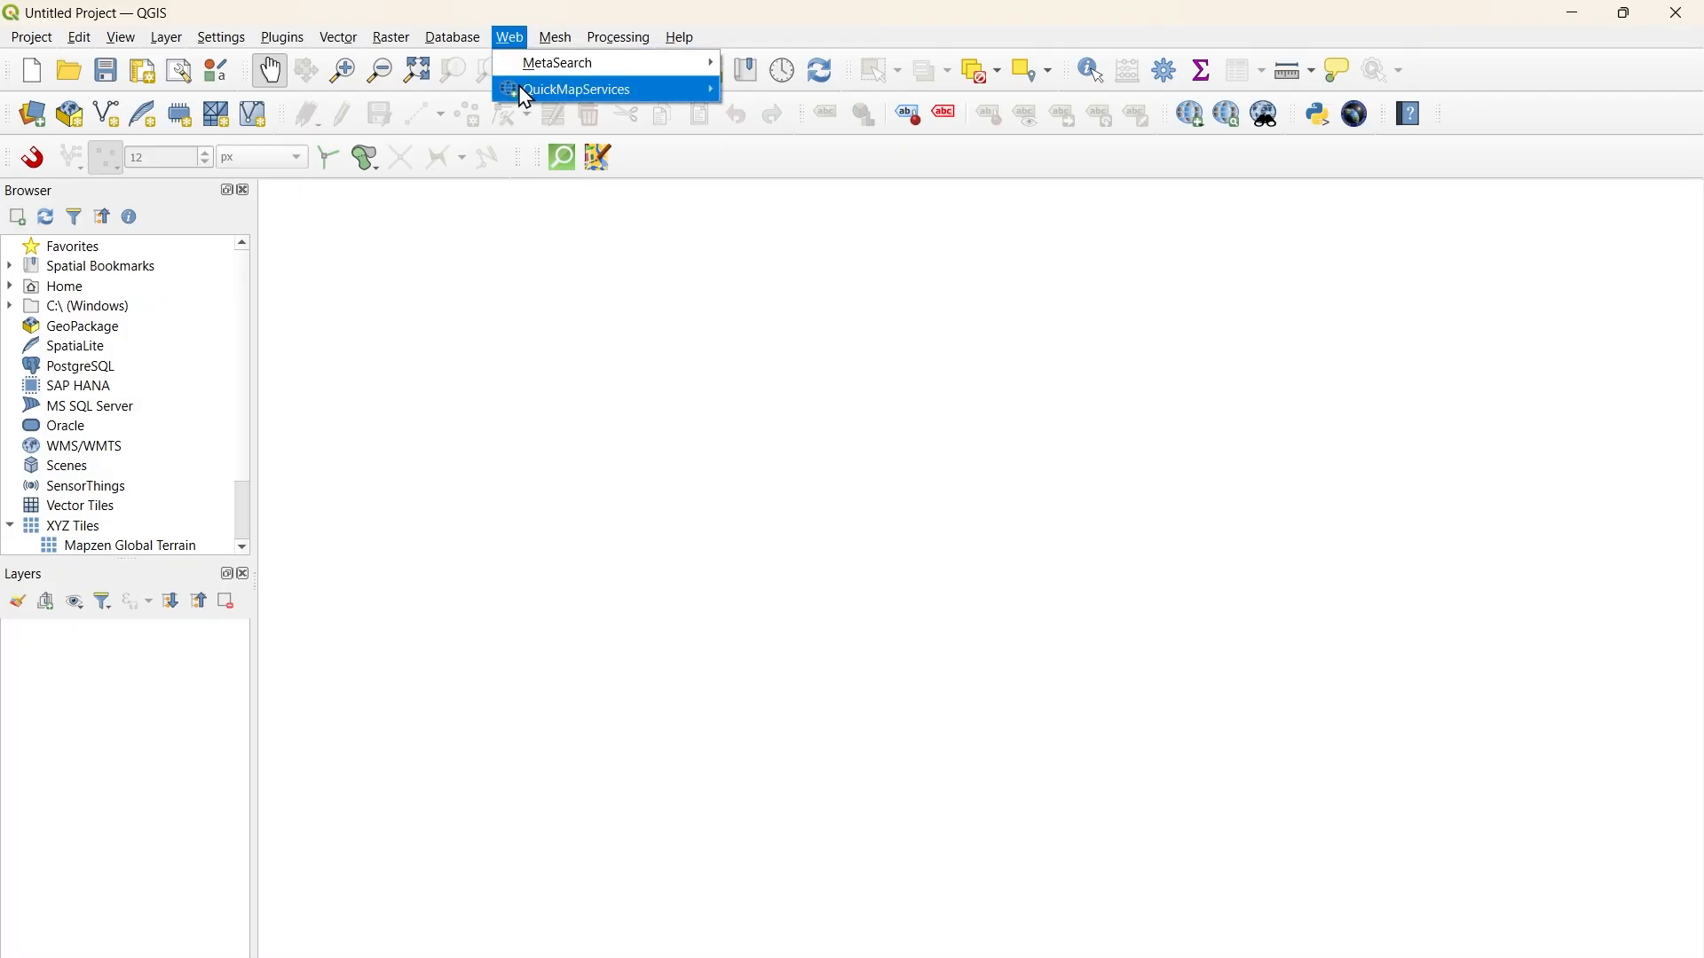
{"action": "mouse_move", "coordinate": [530, 92]}
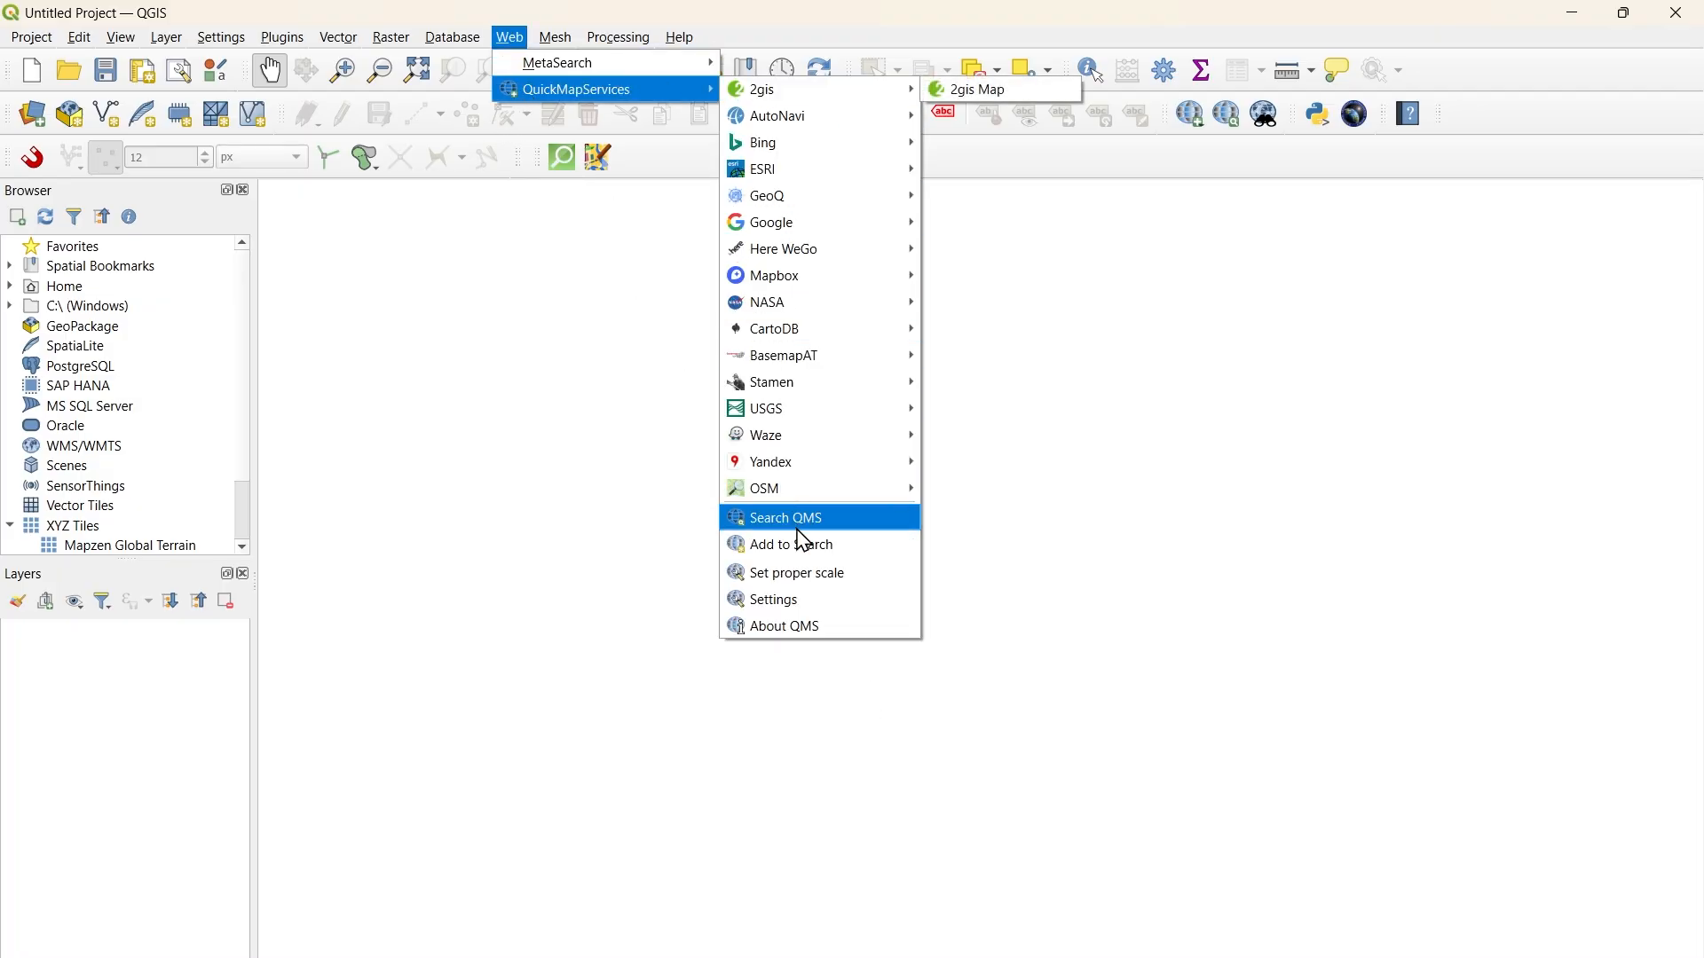
{"action": "mouse_move", "coordinate": [860, 491]}
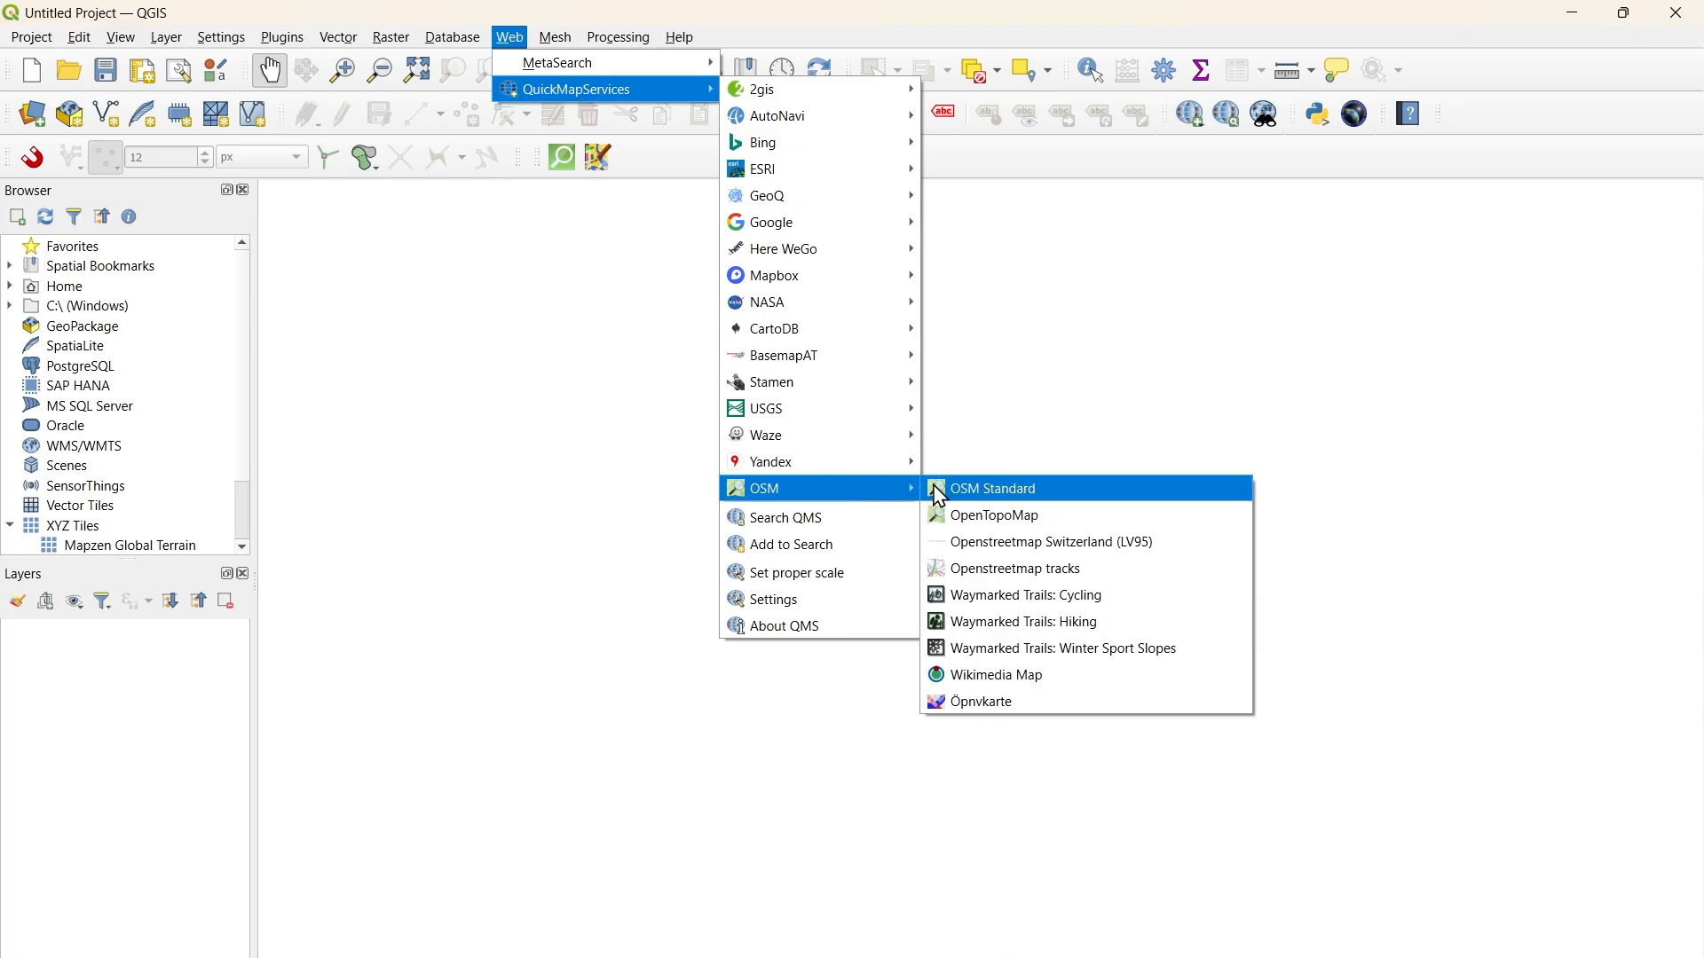
{"action": "left_click", "coordinate": [970, 491]}
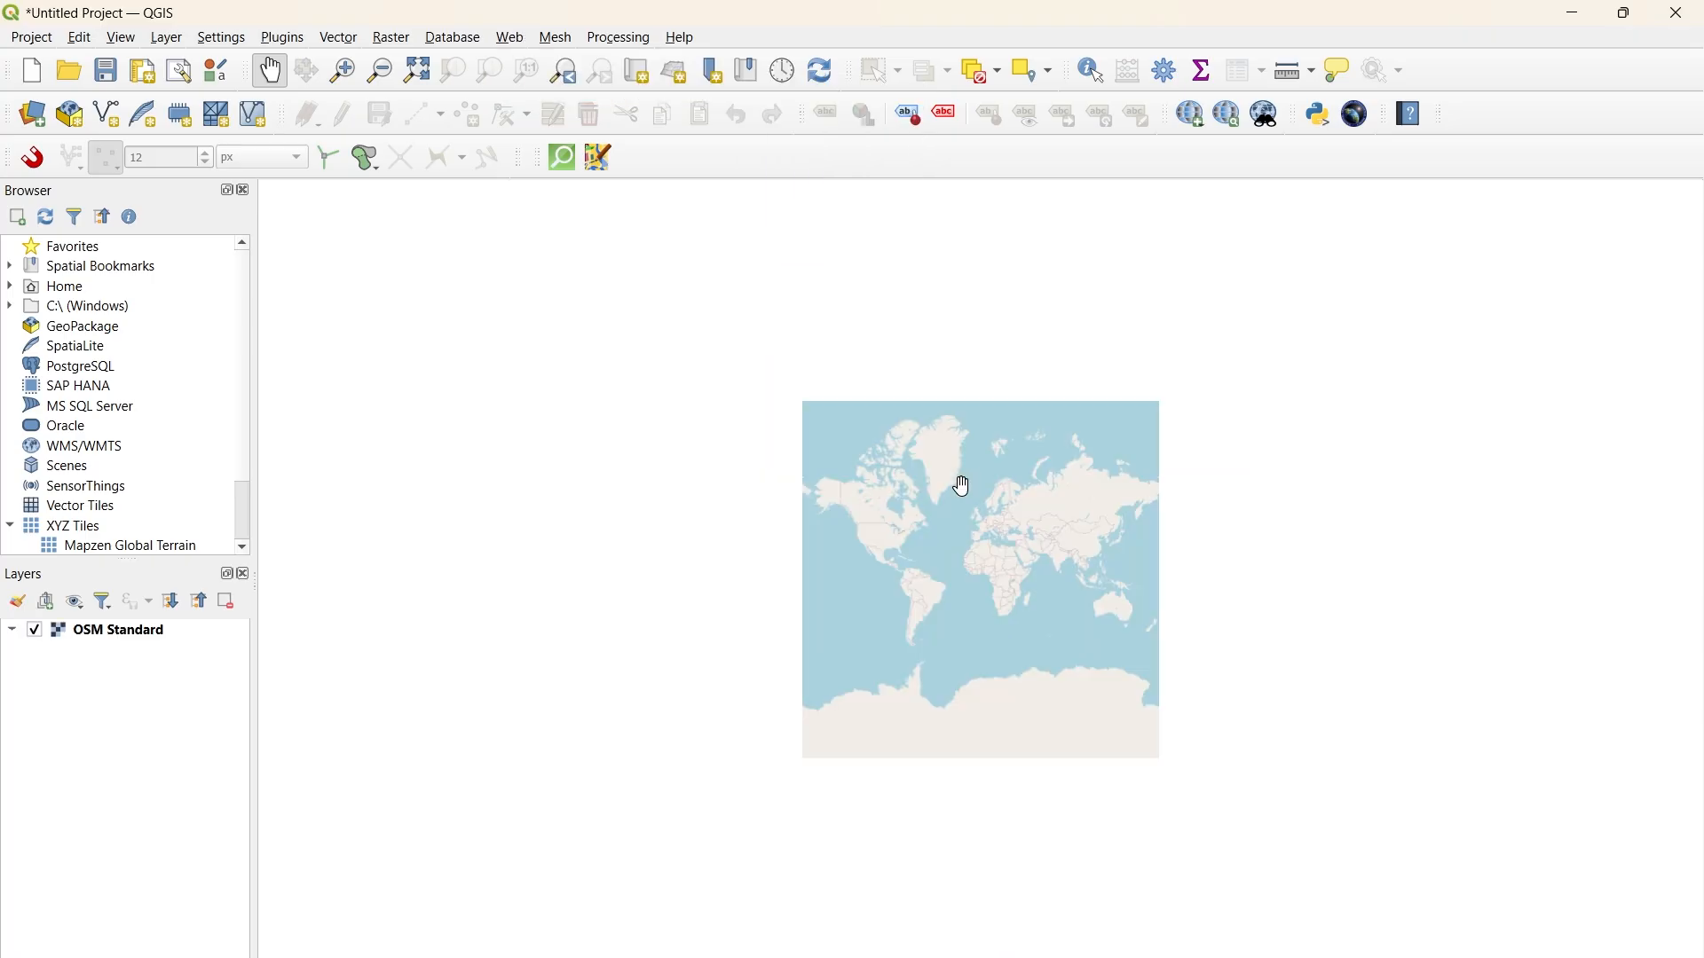
Step: Locate Portsmouth and its surrounding harbours on the south coast of England in the OSM basemap
{"action": "scroll", "coordinate": [988, 556], "scroll_direction": "up", "scroll_amount": 5}
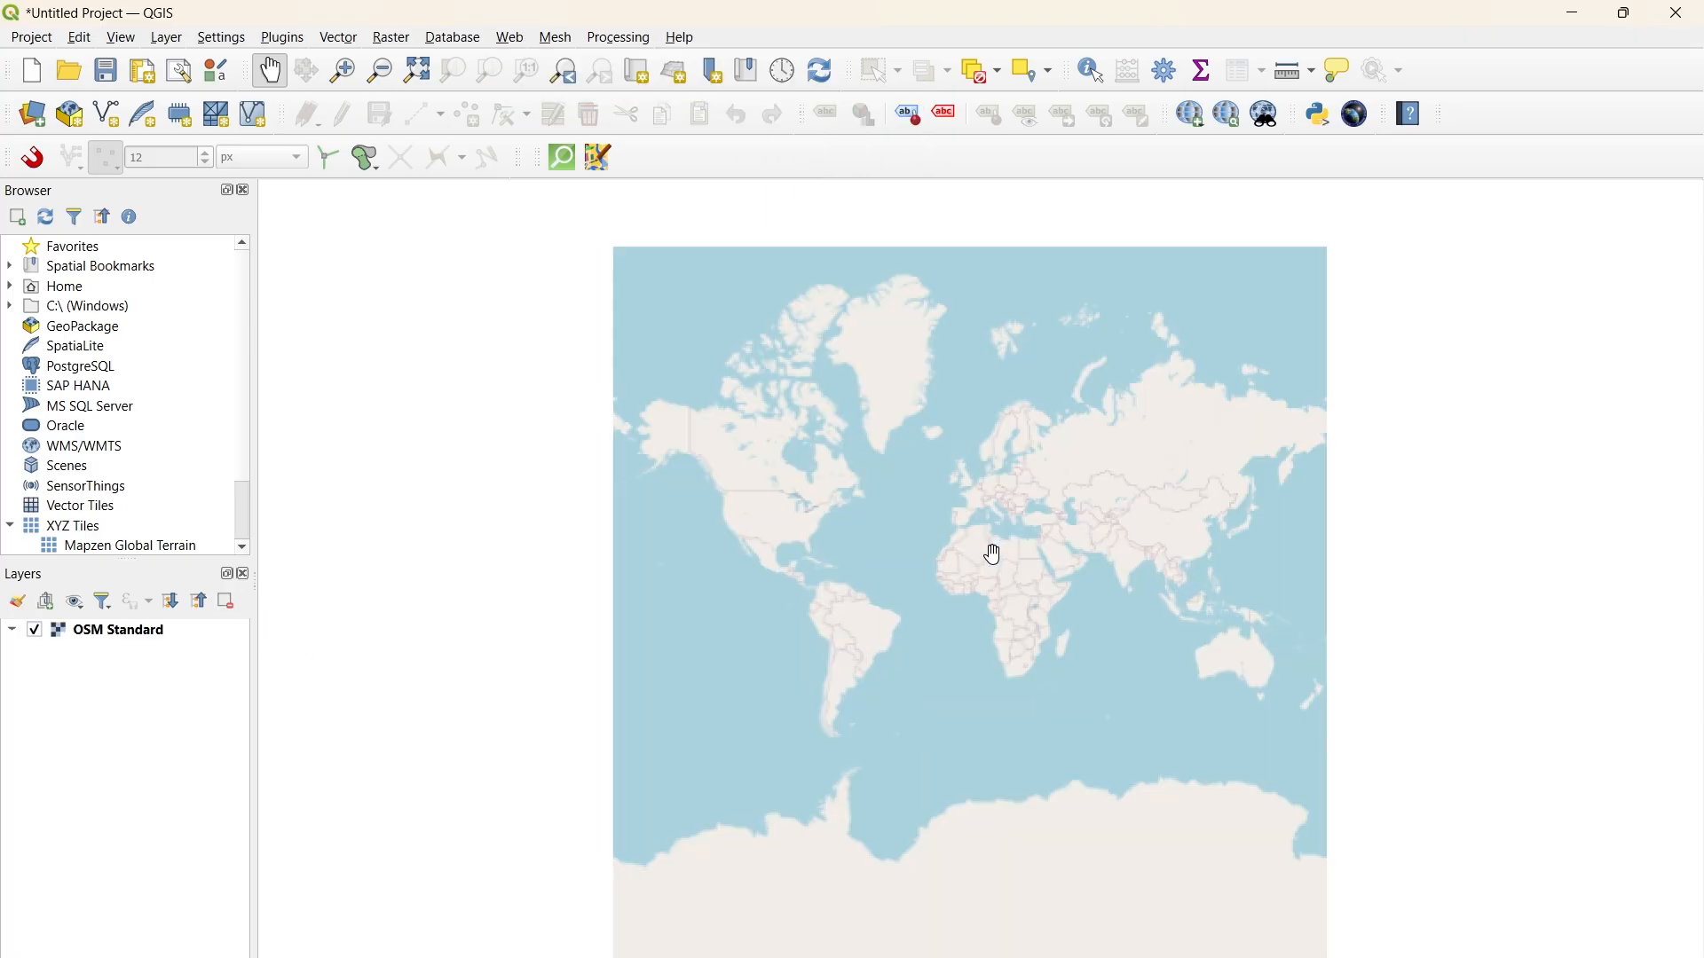
{"action": "scroll", "coordinate": [1061, 429], "scroll_direction": "up", "scroll_amount": 2}
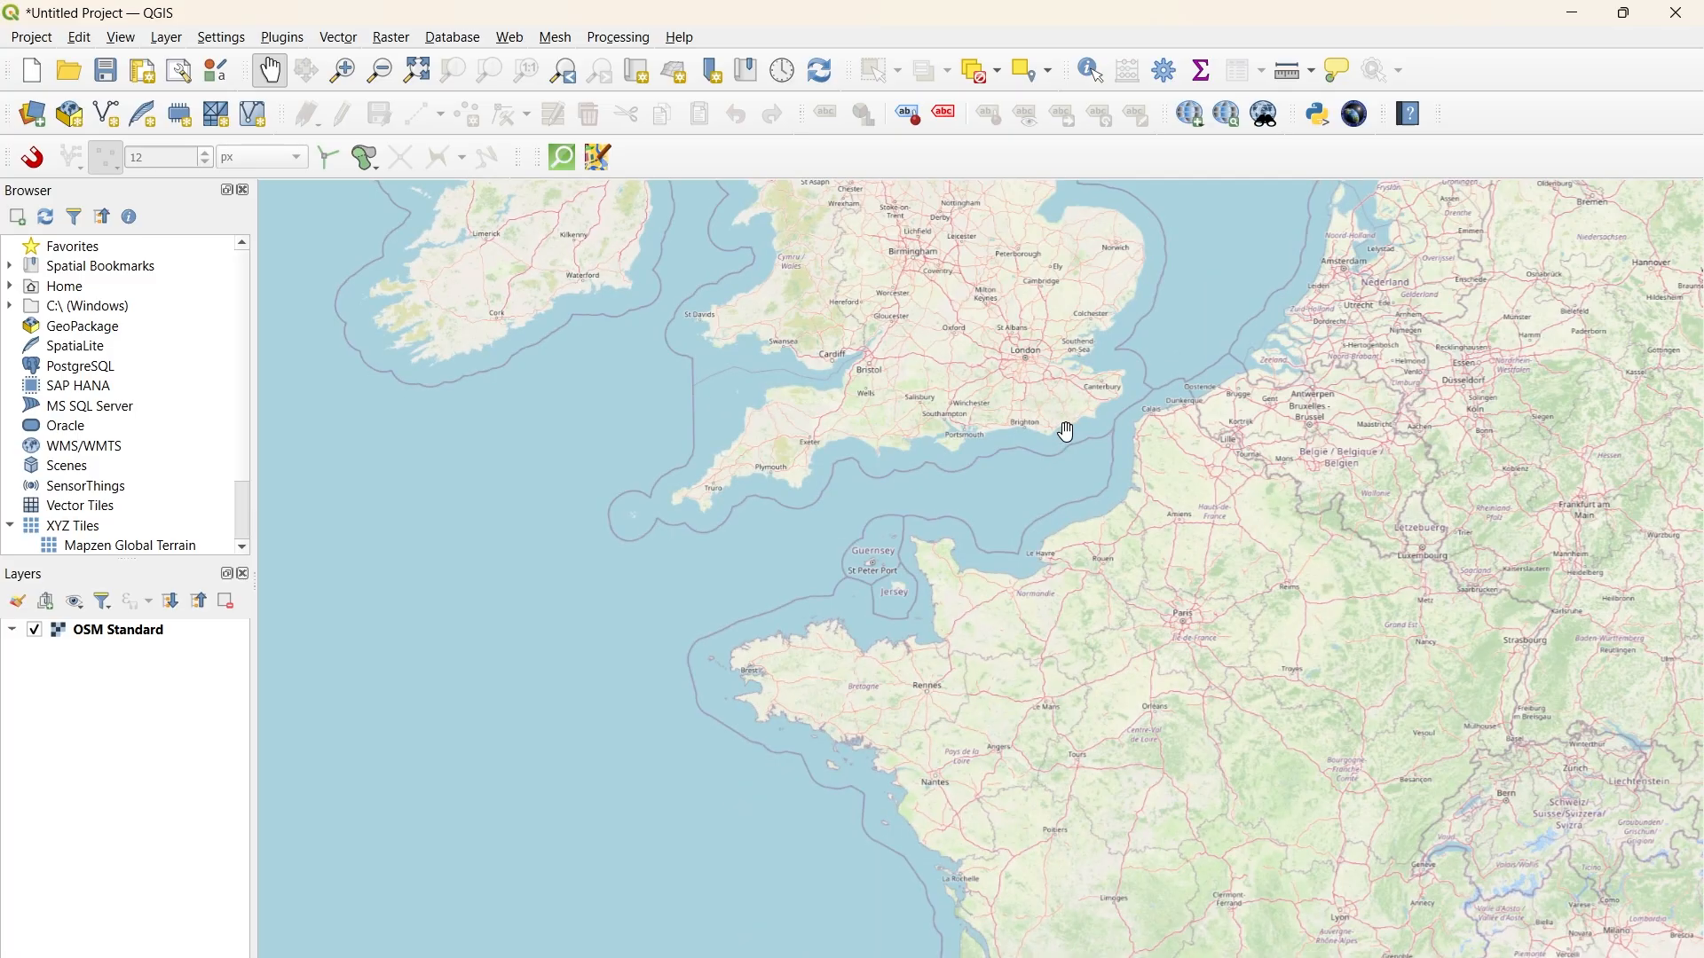
{"action": "scroll", "coordinate": [1065, 409], "scroll_direction": "up", "scroll_amount": 2}
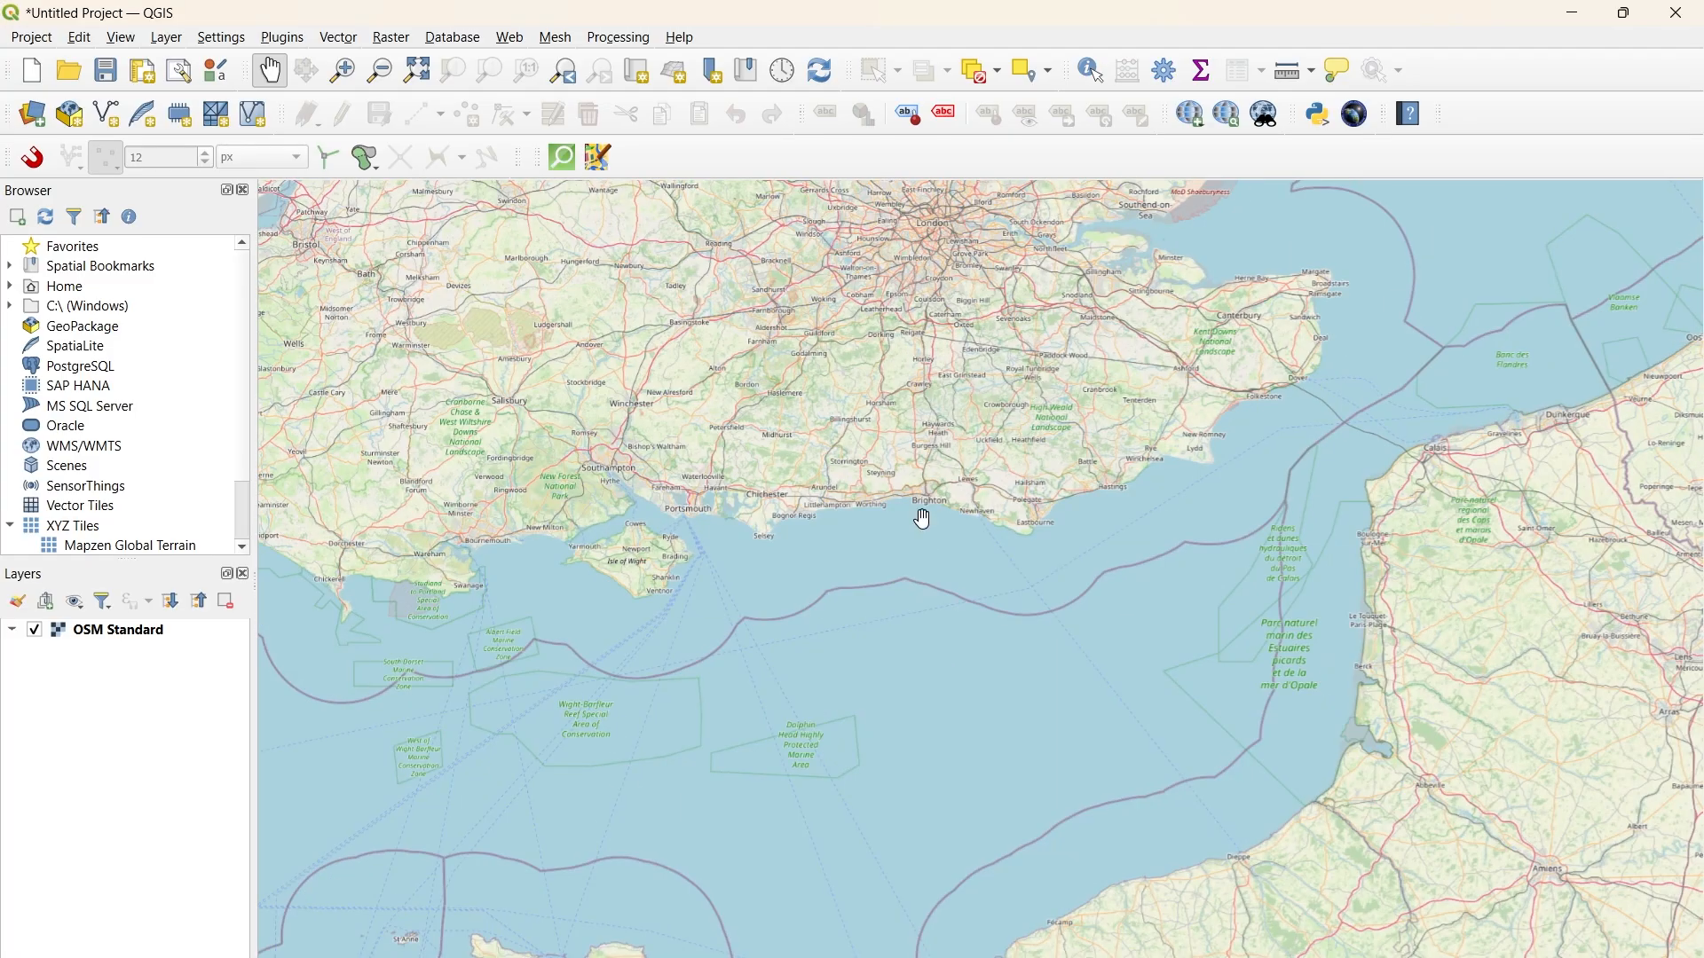
{"action": "left_click_drag", "start_coordinate": [921, 519], "coordinate": [977, 509]}
{"action": "scroll", "coordinate": [1172, 496], "scroll_direction": "up", "scroll_amount": 3}
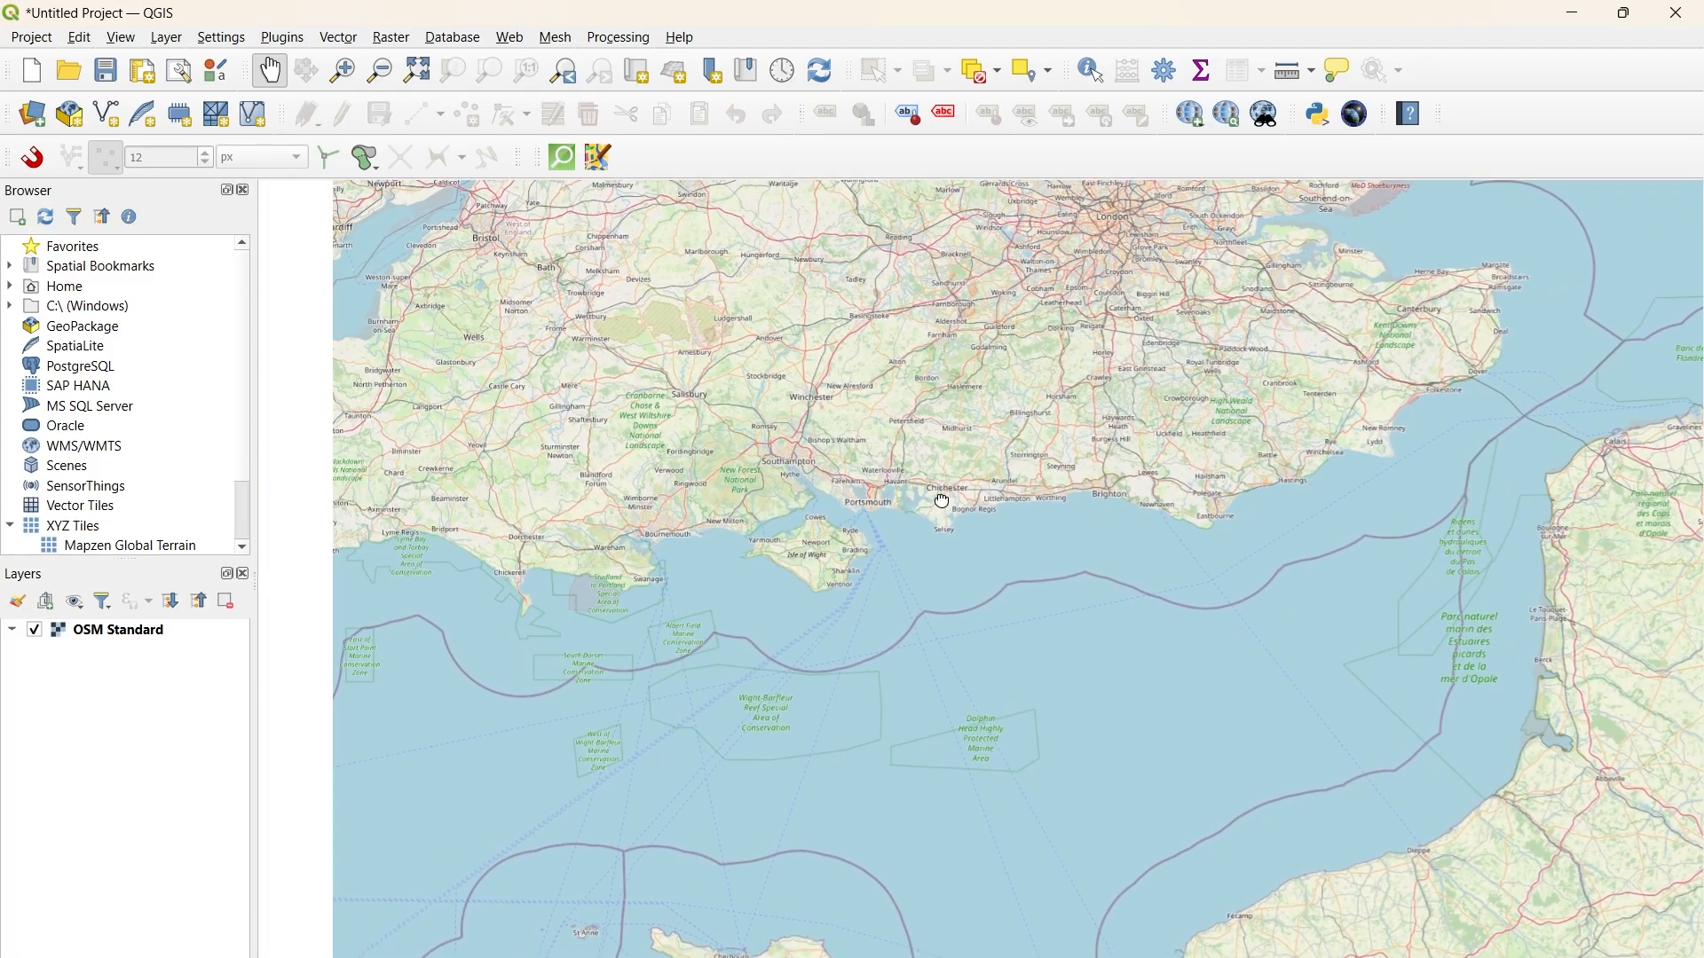
{"action": "scroll", "coordinate": [879, 497], "scroll_direction": "up", "scroll_amount": 2}
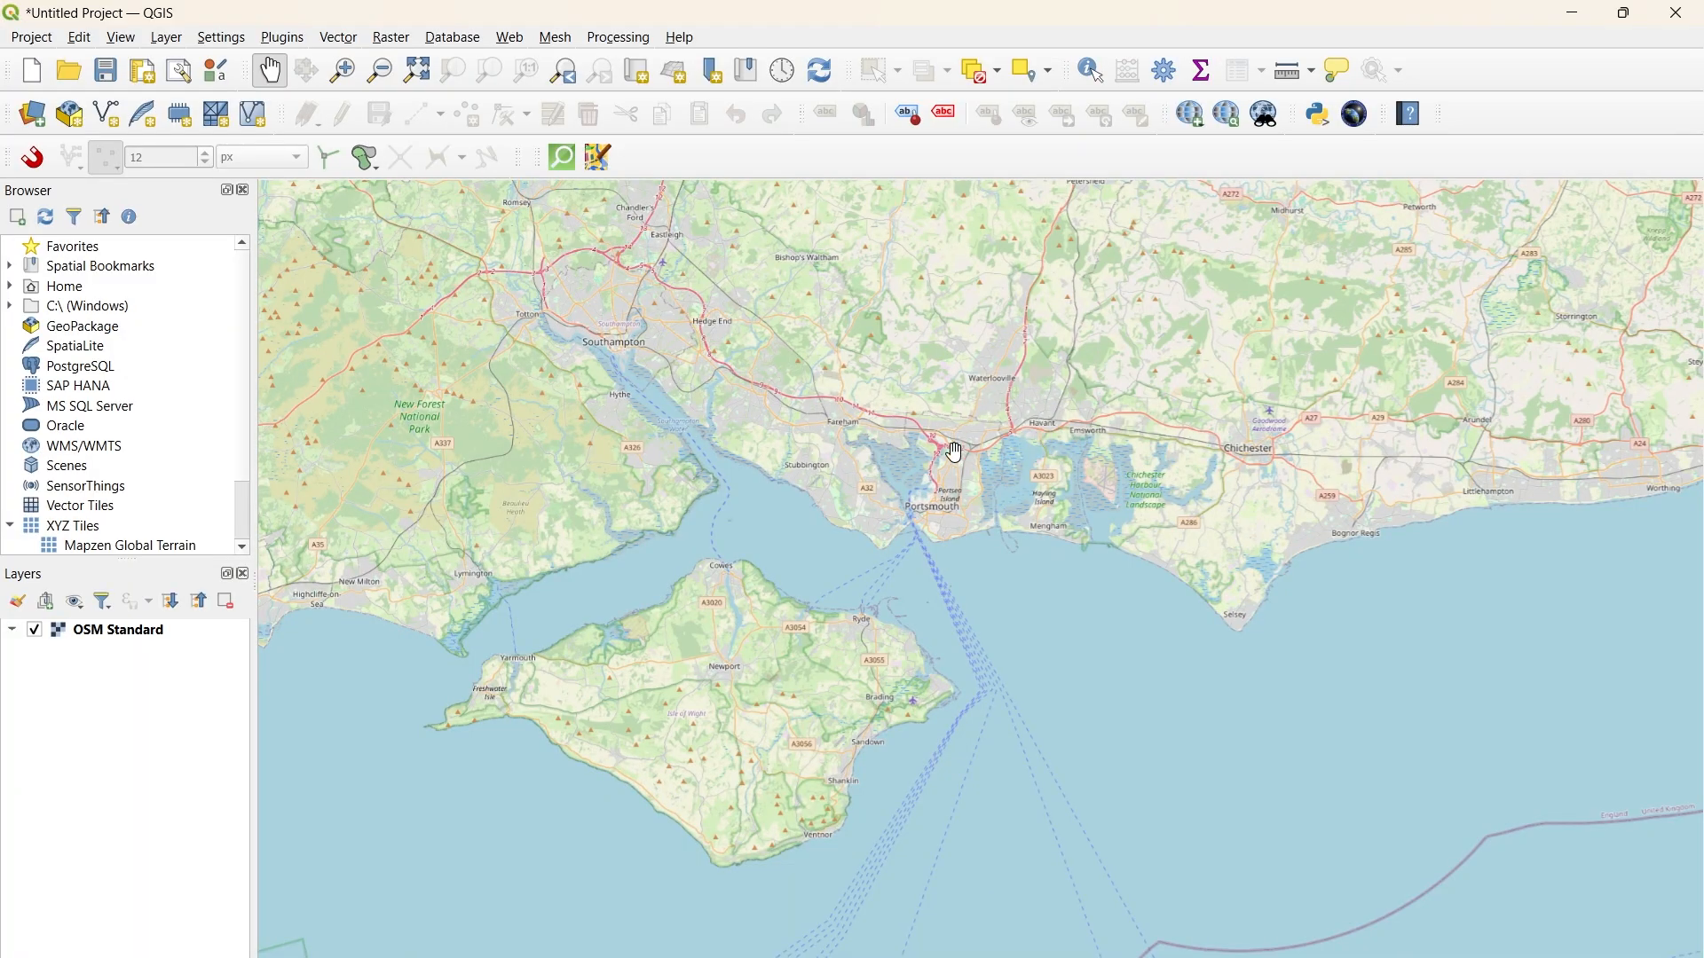
{"action": "scroll", "coordinate": [947, 453], "scroll_direction": "up", "scroll_amount": 2}
{"action": "scroll", "coordinate": [897, 619], "scroll_direction": "up", "scroll_amount": 2}
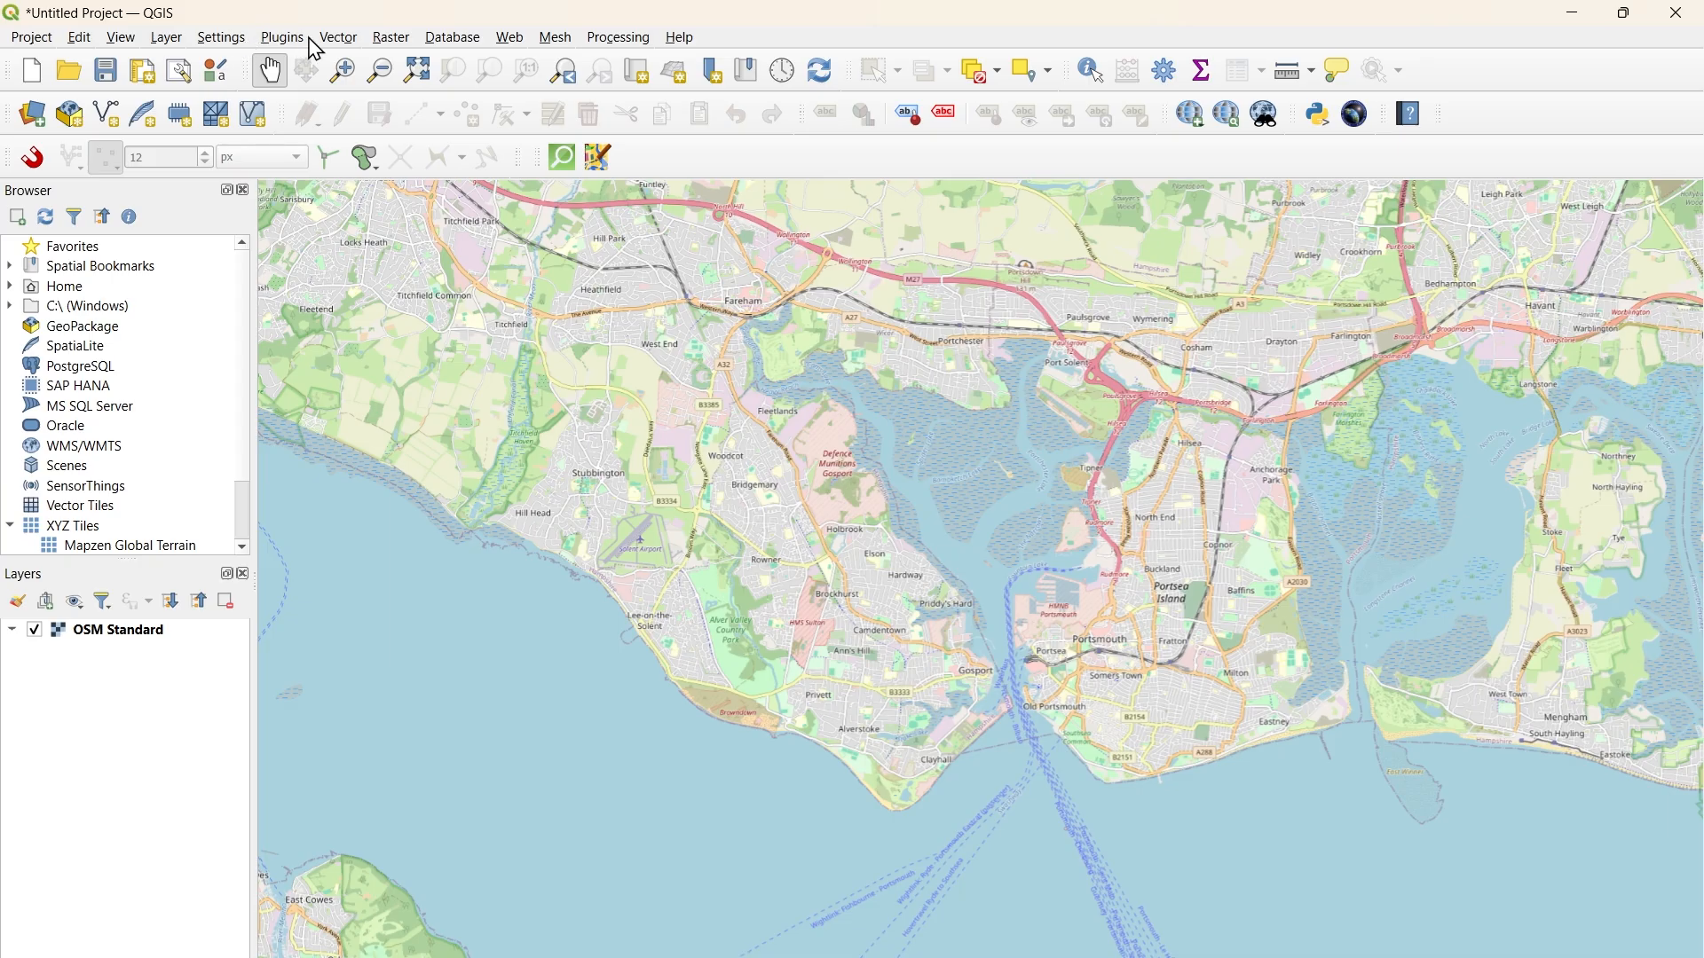
Step: Open the Georeferencer below the map, dock its GCP table beside the image area, and enlarge the map canvas
{"action": "left_click", "coordinate": [156, 37]}
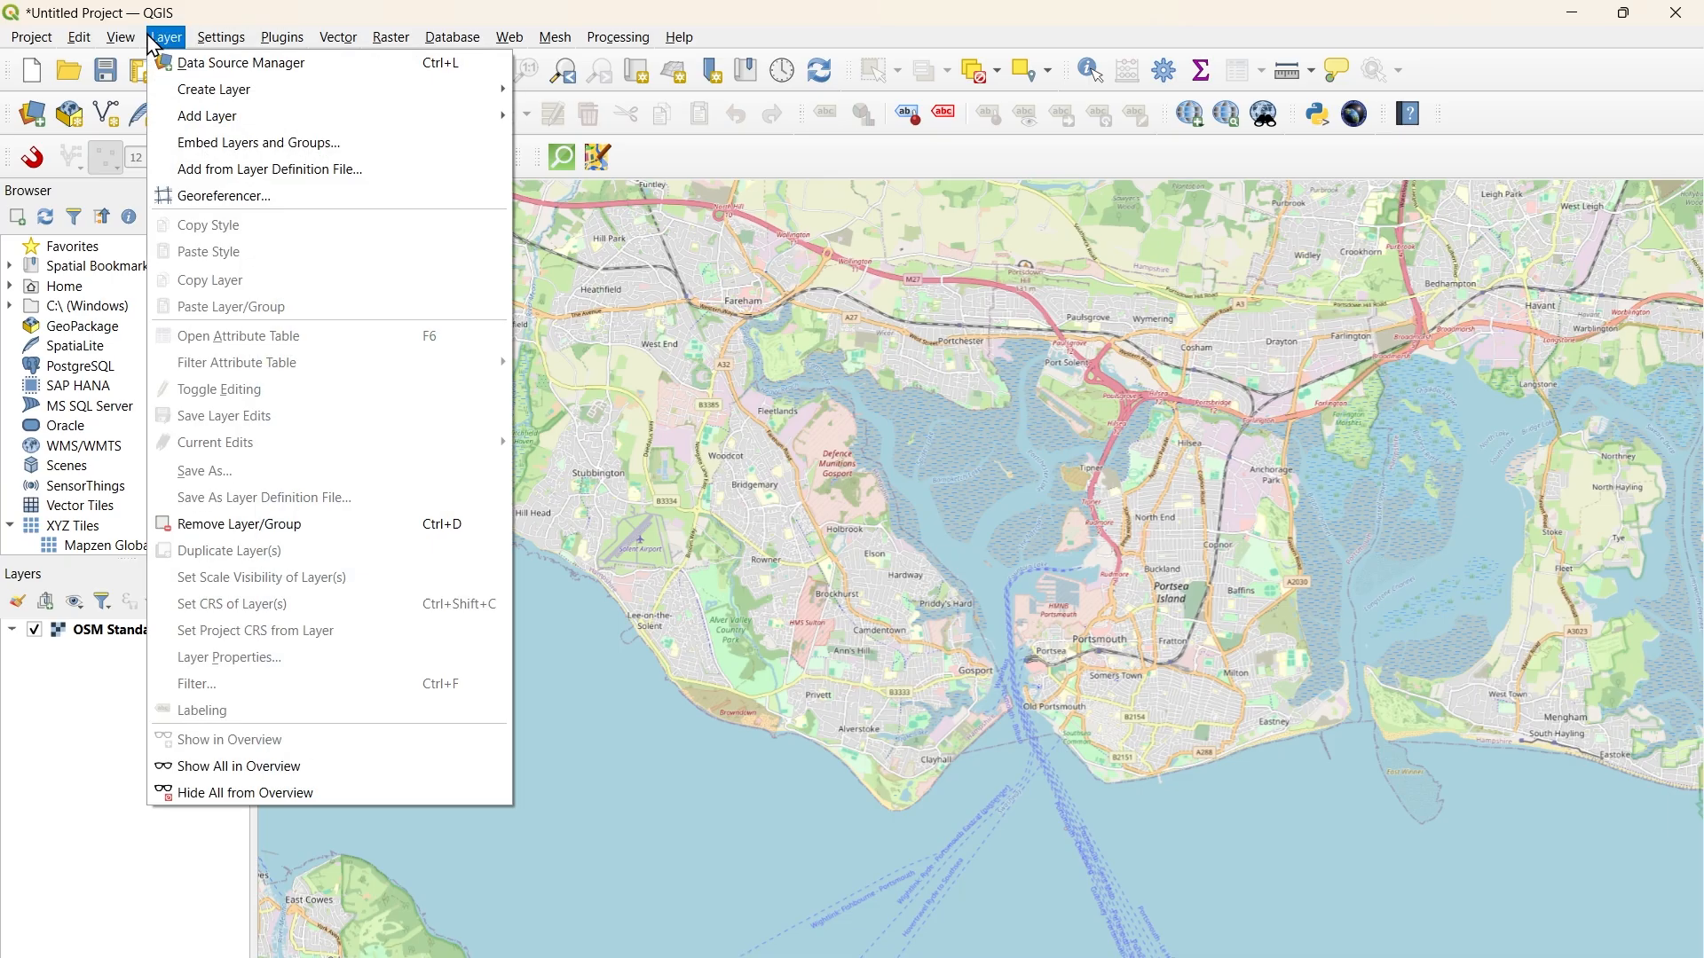
{"action": "left_click", "coordinate": [213, 197]}
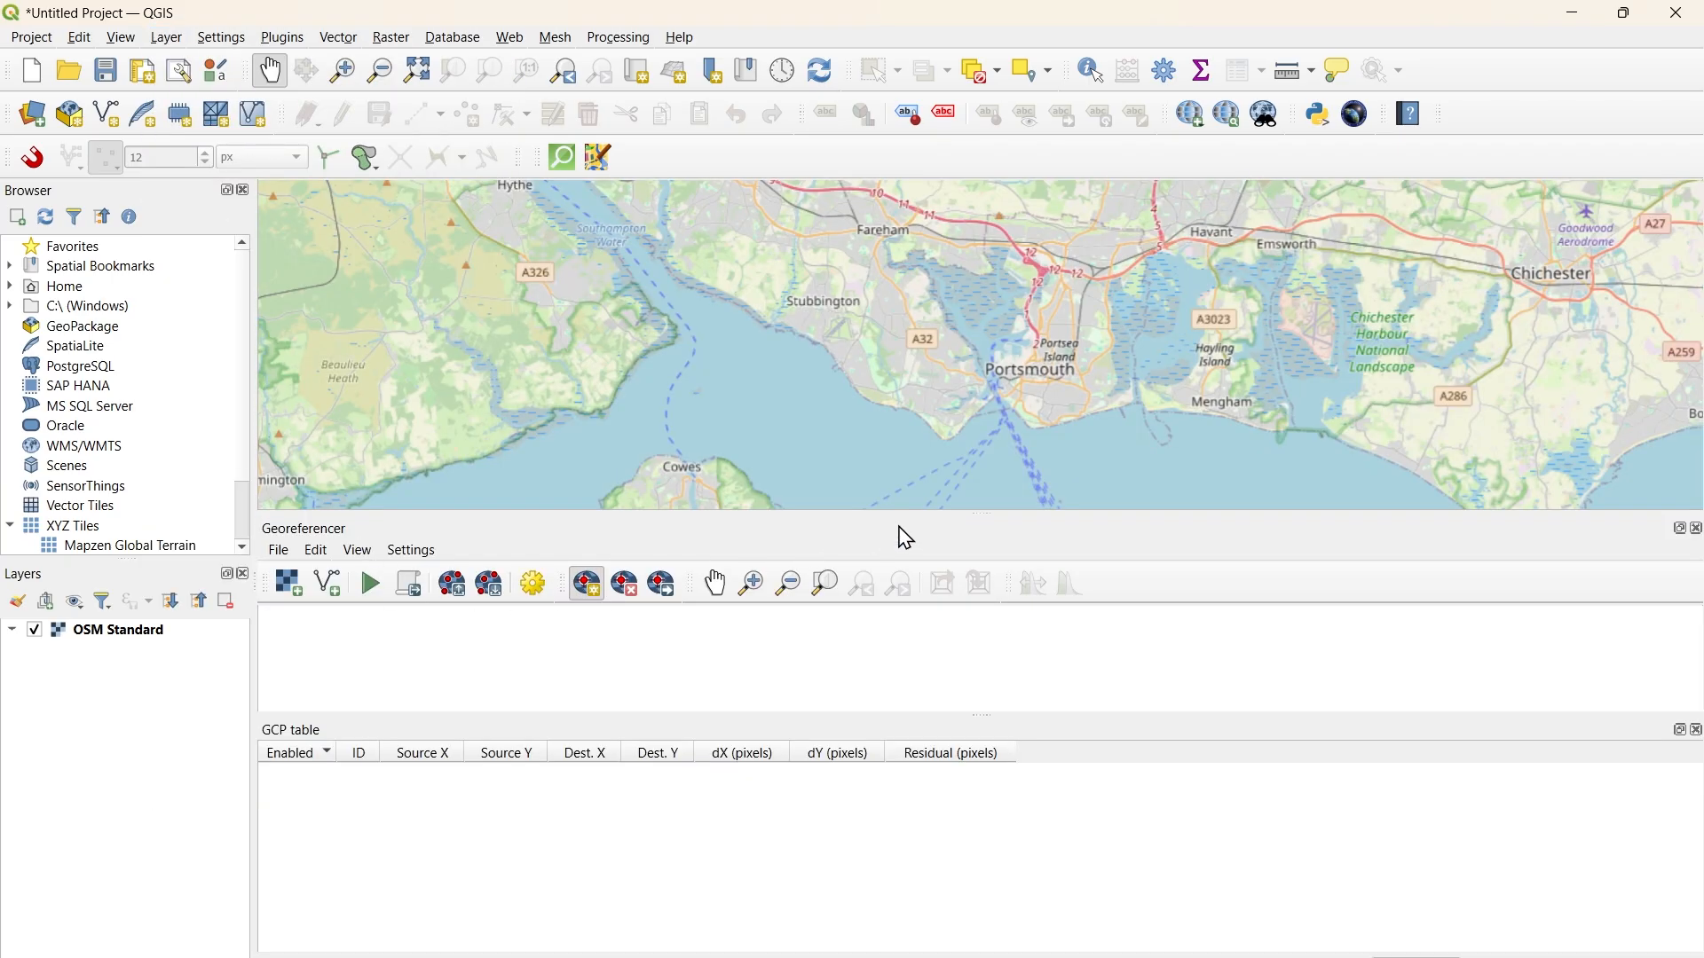
{"action": "left_click_drag", "start_coordinate": [901, 536], "coordinate": [1020, 956]}
{"action": "left_click_drag", "start_coordinate": [809, 957], "coordinate": [876, 912]}
{"action": "left_click_drag", "start_coordinate": [544, 745], "coordinate": [1666, 757]}
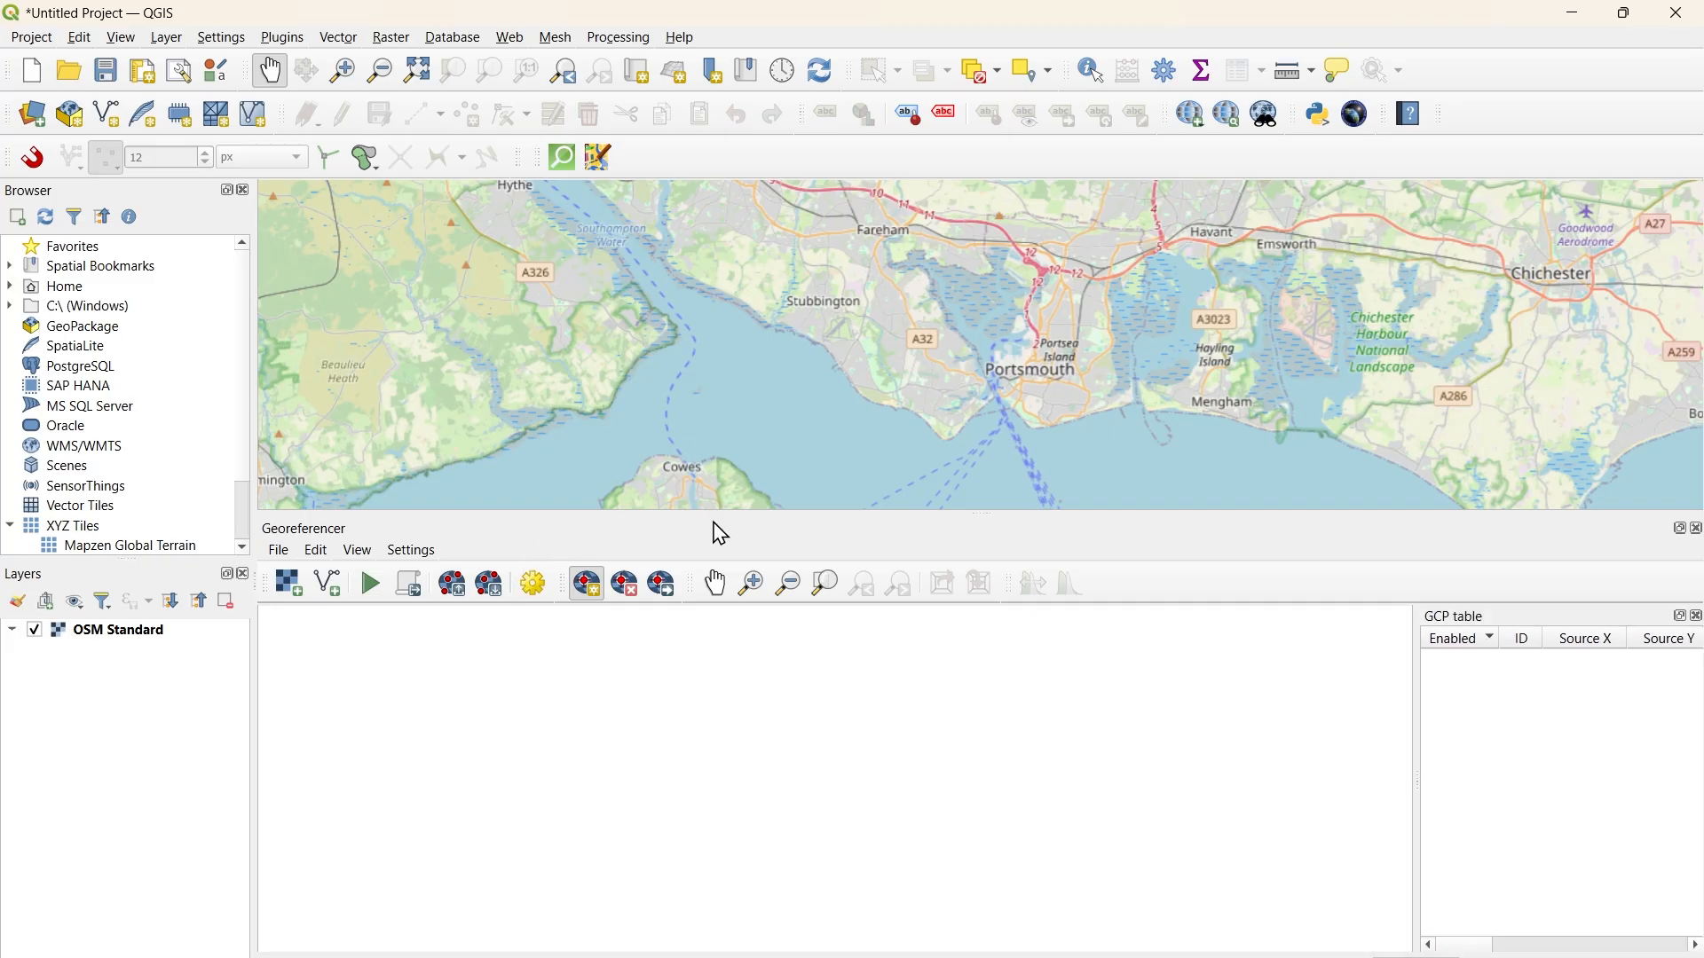
{"action": "left_click_drag", "start_coordinate": [736, 516], "coordinate": [734, 627]}
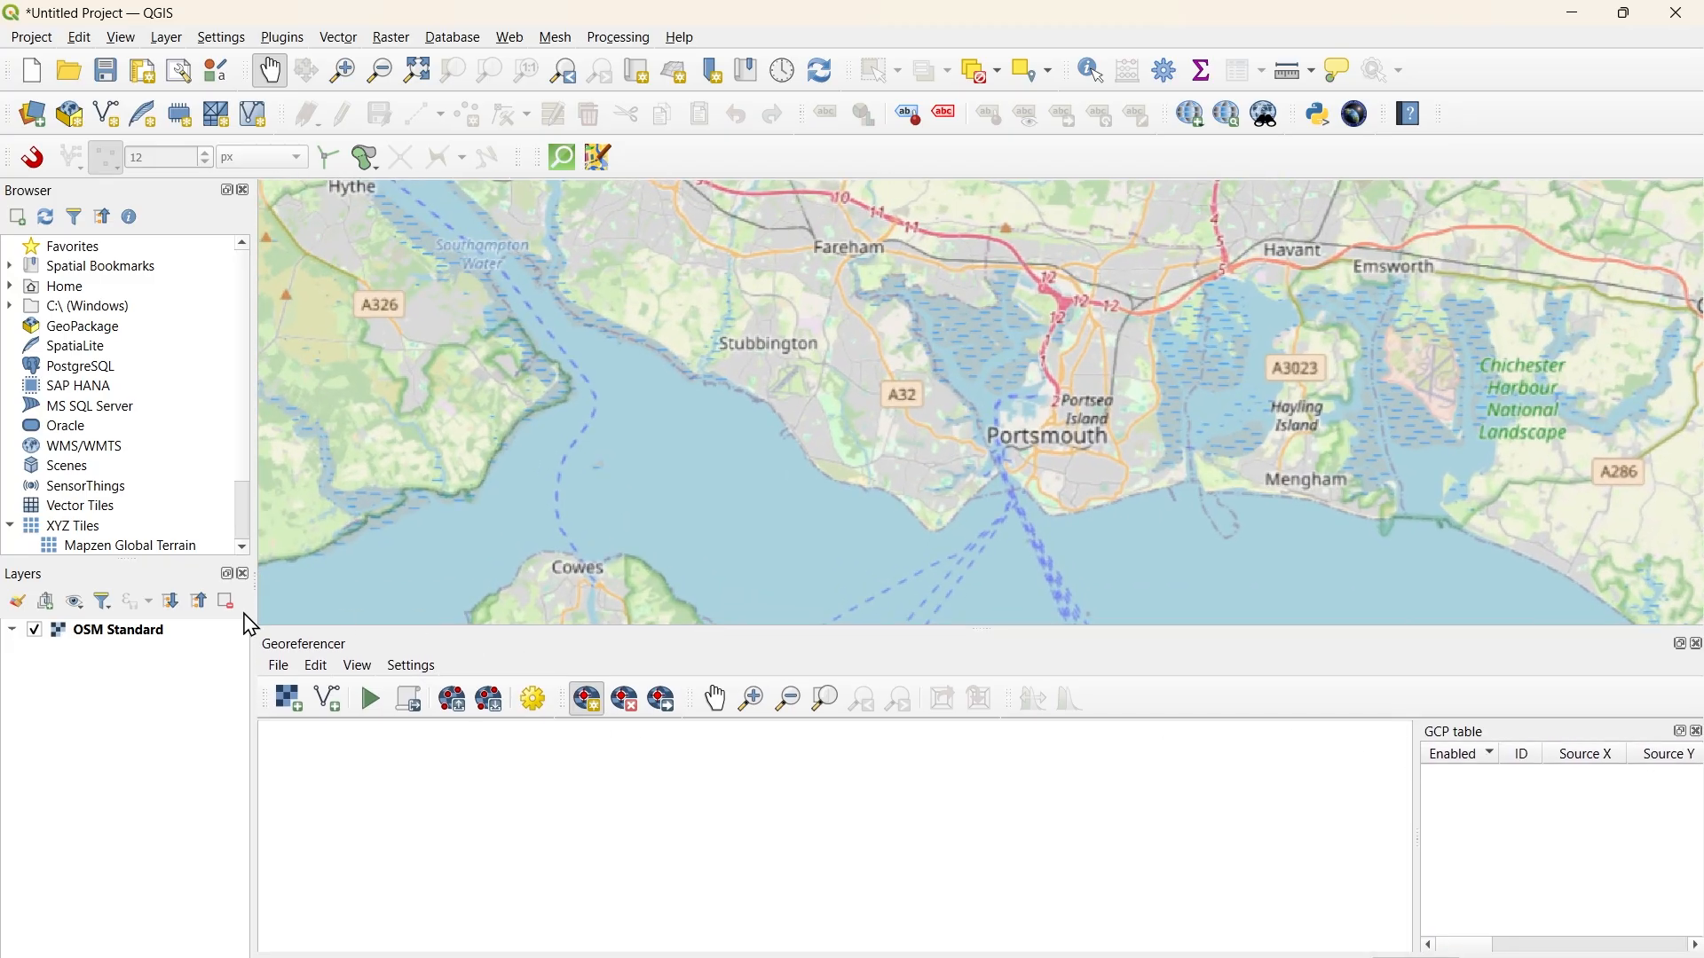
{"action": "left_click_drag", "start_coordinate": [257, 600], "coordinate": [215, 600]}
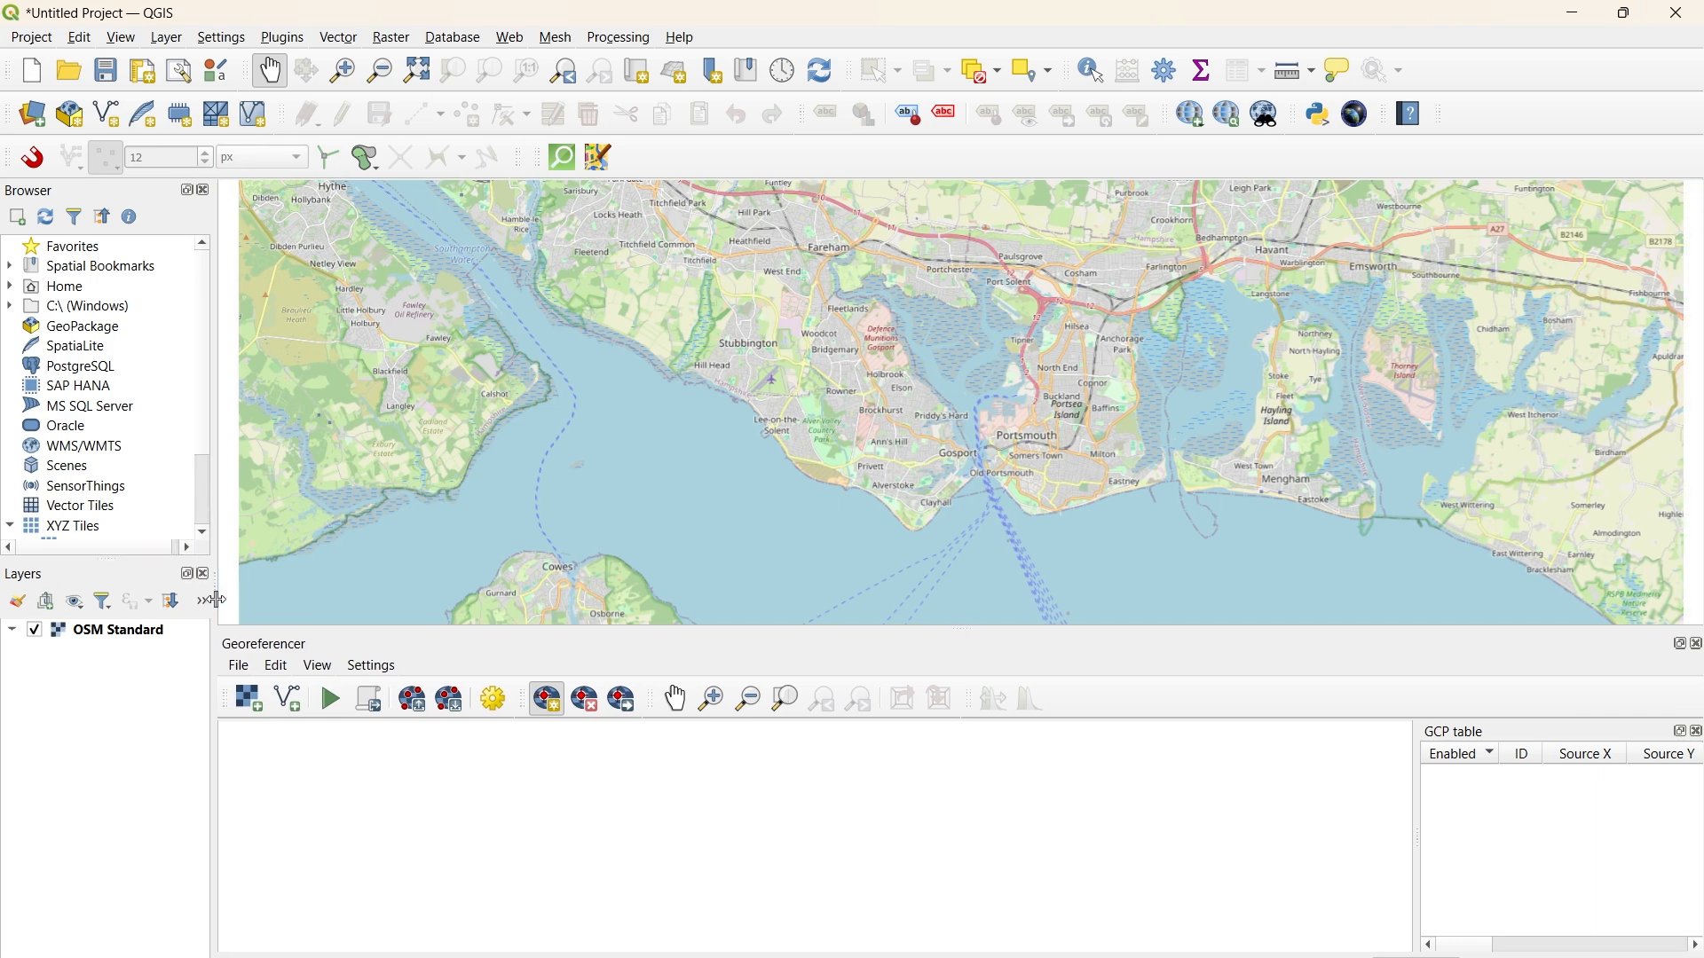
Step: Load the historic Old Portsmouth map image as a raster into the Georeferencer
{"action": "left_click", "coordinate": [257, 707]}
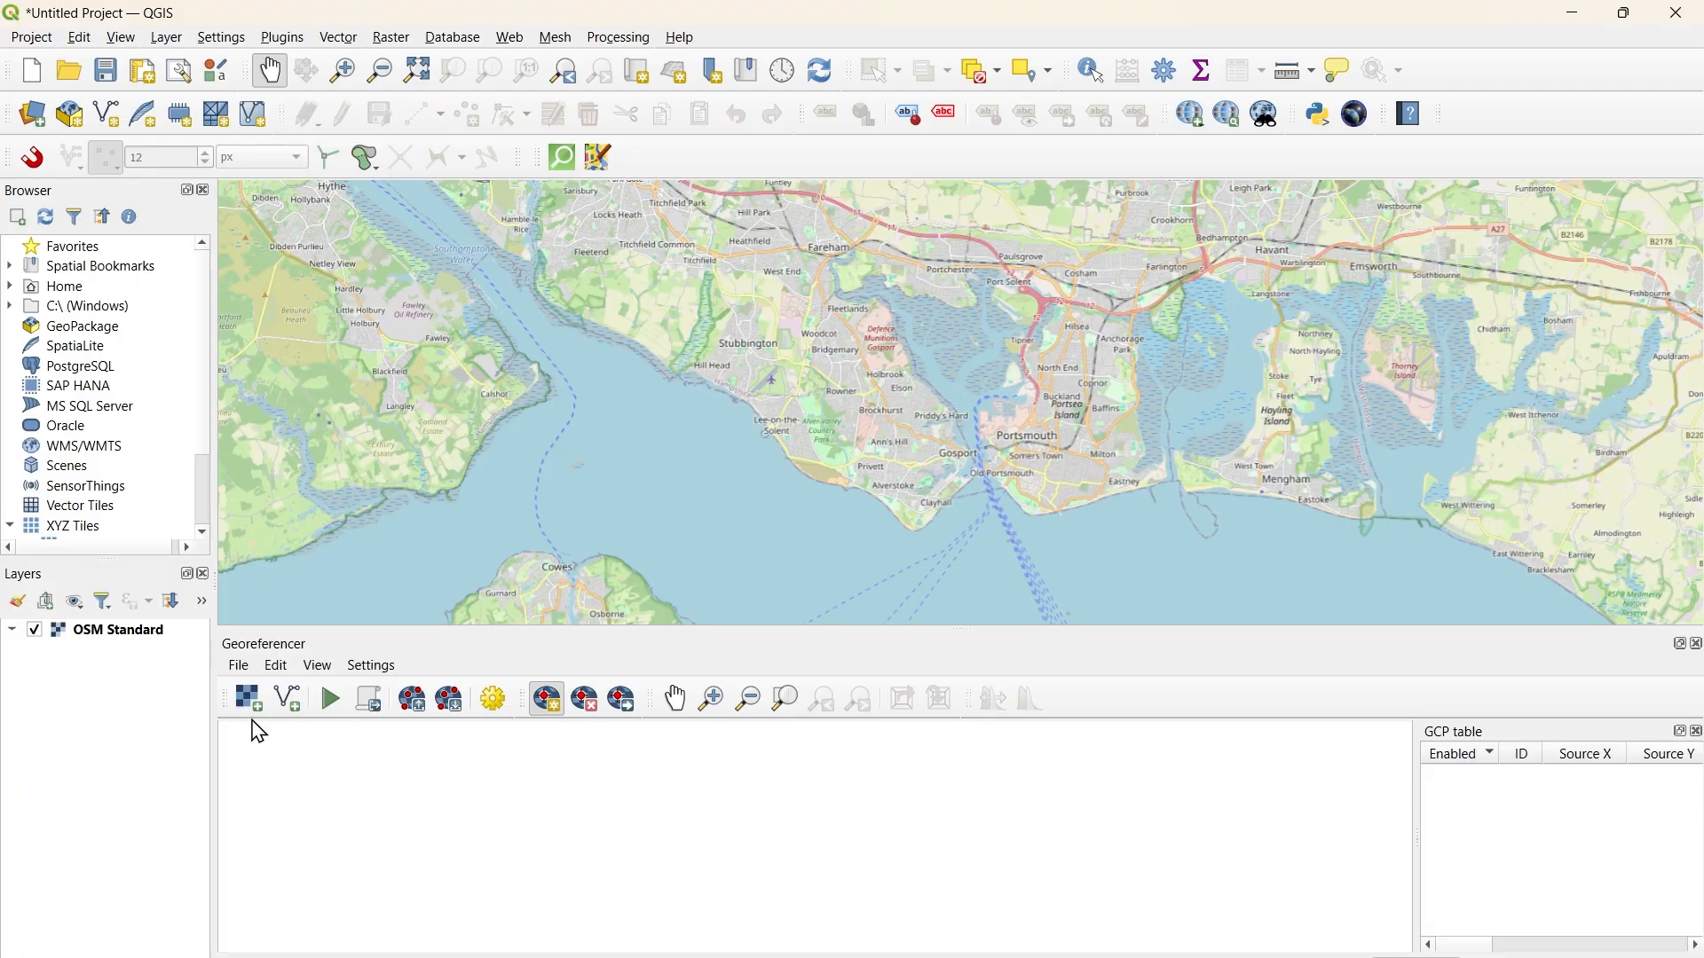
{"action": "scroll", "coordinate": [800, 843], "scroll_direction": "up", "scroll_amount": 5}
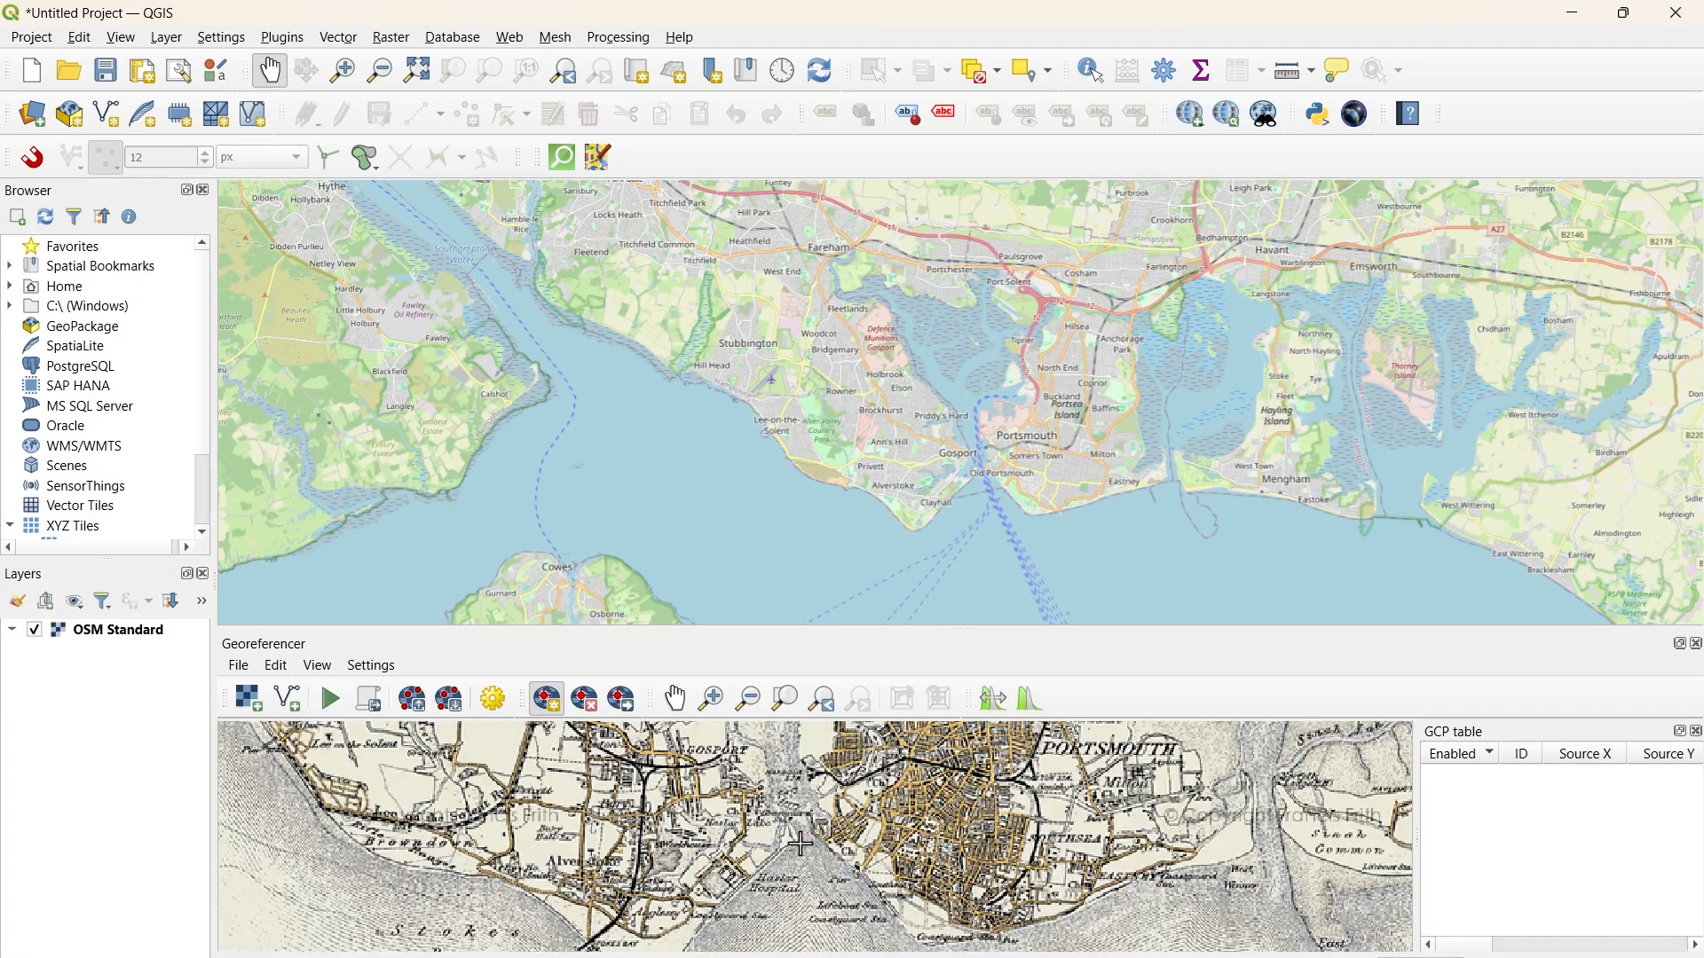
{"action": "double_click", "coordinate": [781, 641]}
{"action": "left_click_drag", "start_coordinate": [781, 641], "coordinate": [924, 717]}
Step: Add a ground control point at the headland tip east of Stokes Bay, matching it to Gilkicker Point on the OSM basemap in EPSG:3857
{"action": "left_click", "coordinate": [679, 703]}
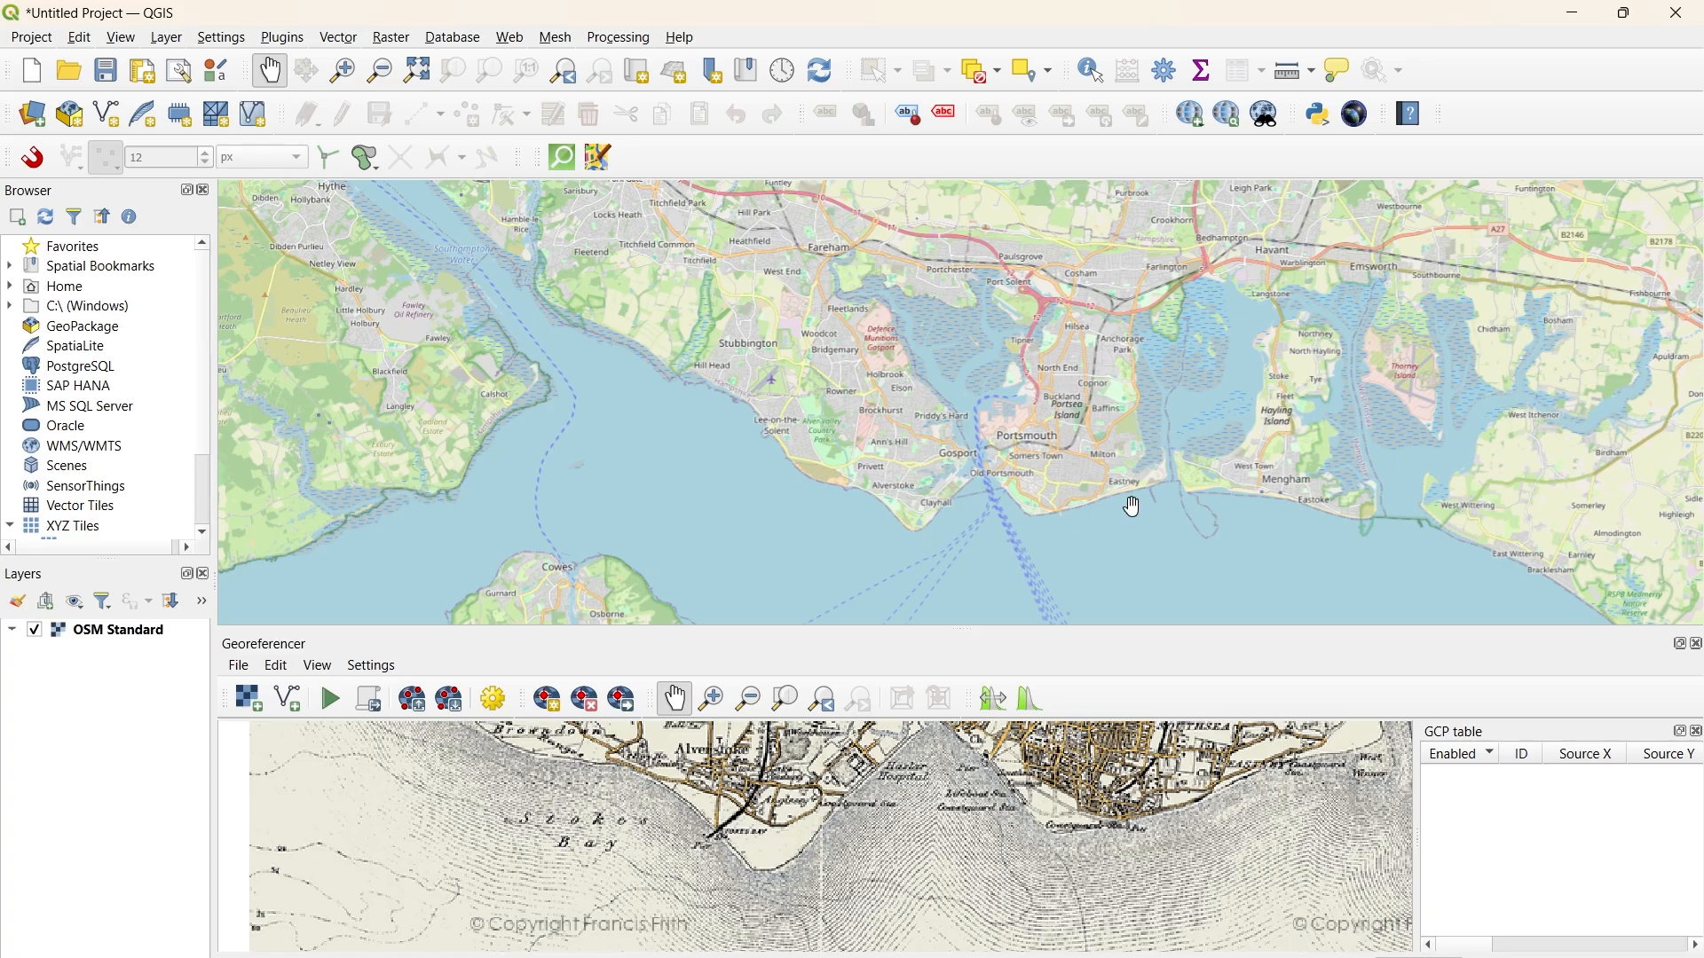
{"action": "scroll", "coordinate": [914, 549], "scroll_direction": "up", "scroll_amount": 5}
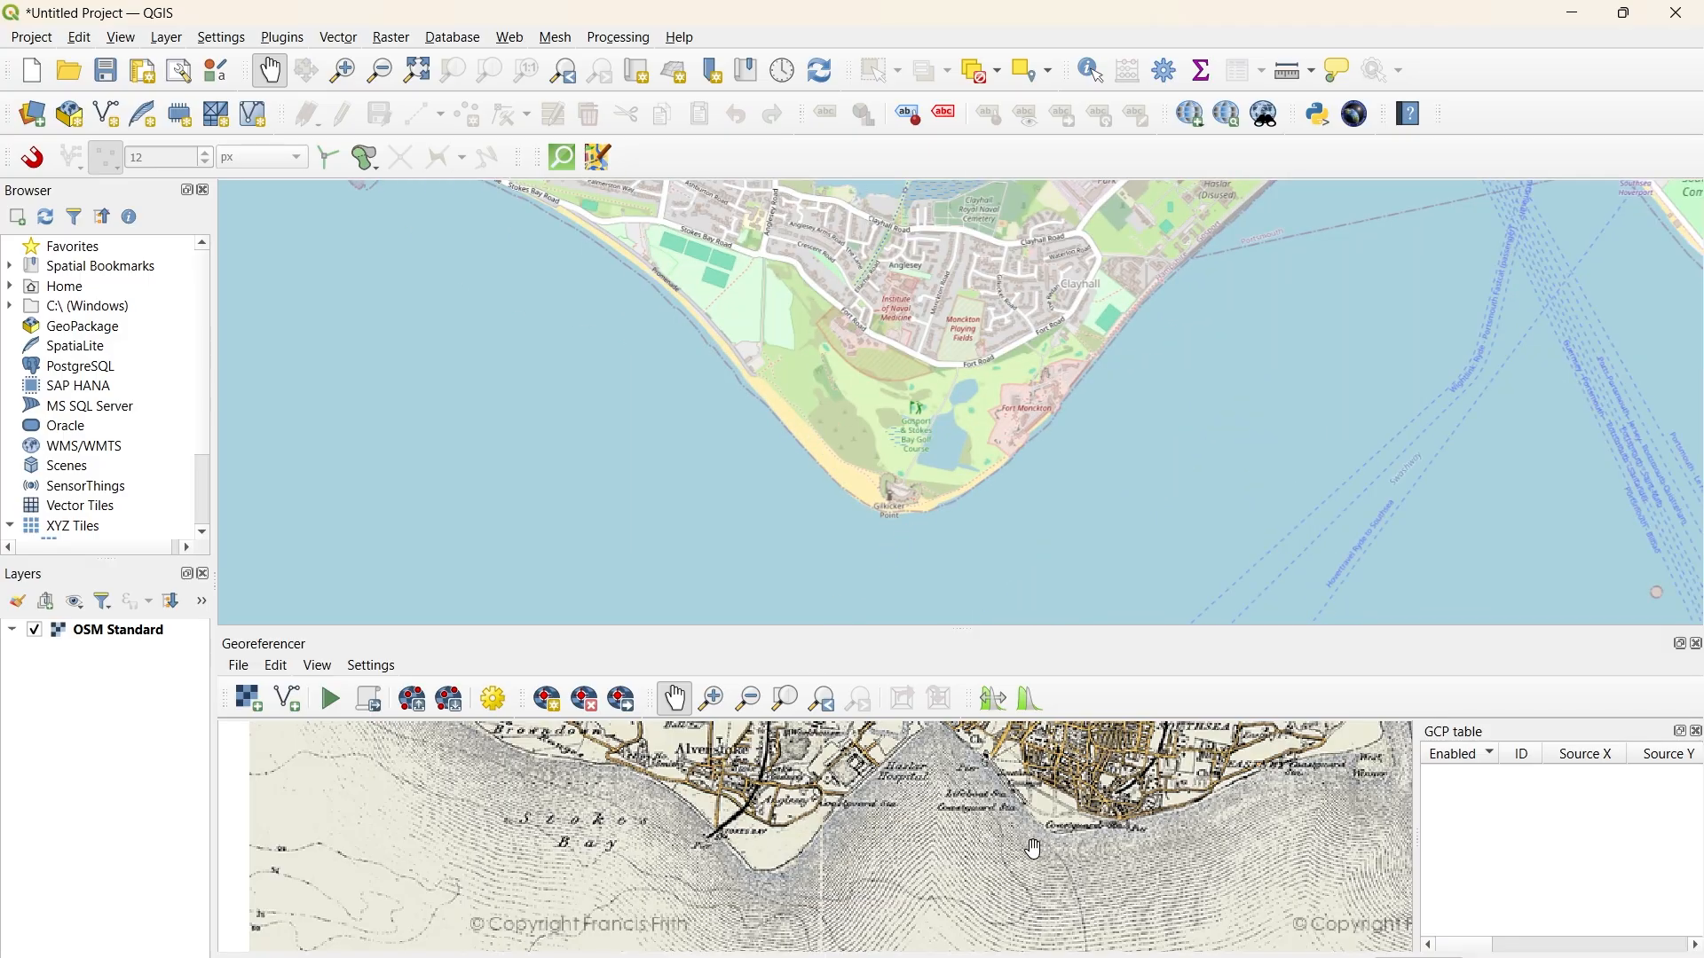
{"action": "left_click", "coordinate": [547, 700]}
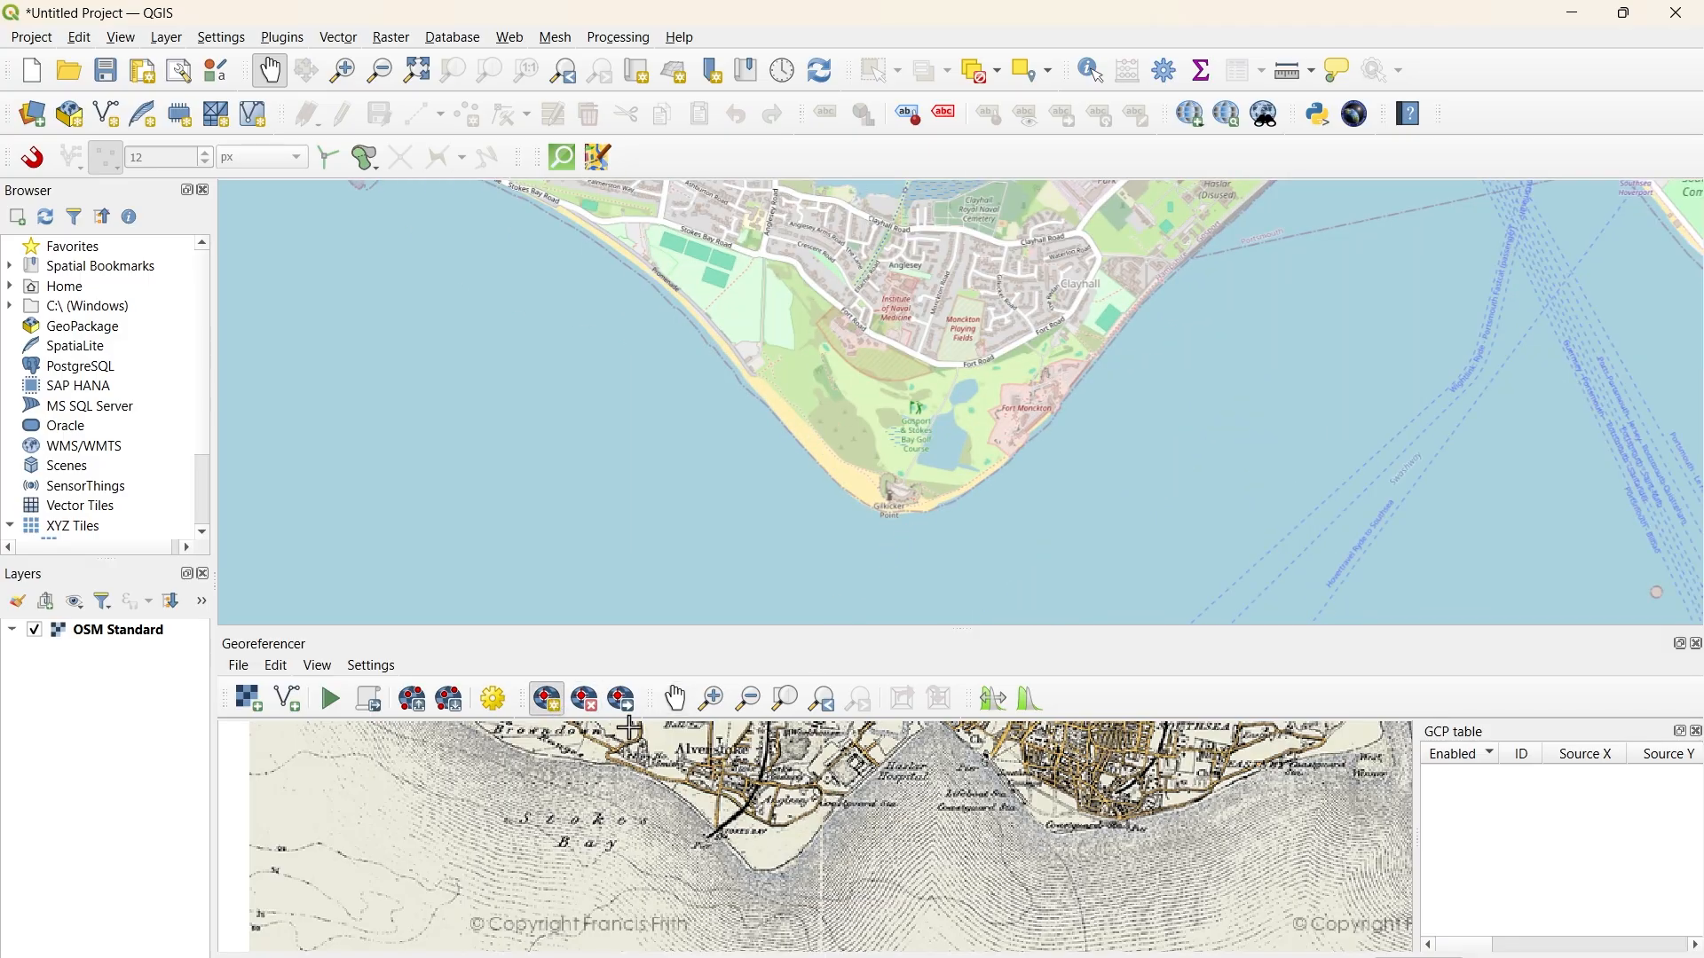
{"action": "left_click", "coordinate": [760, 873]}
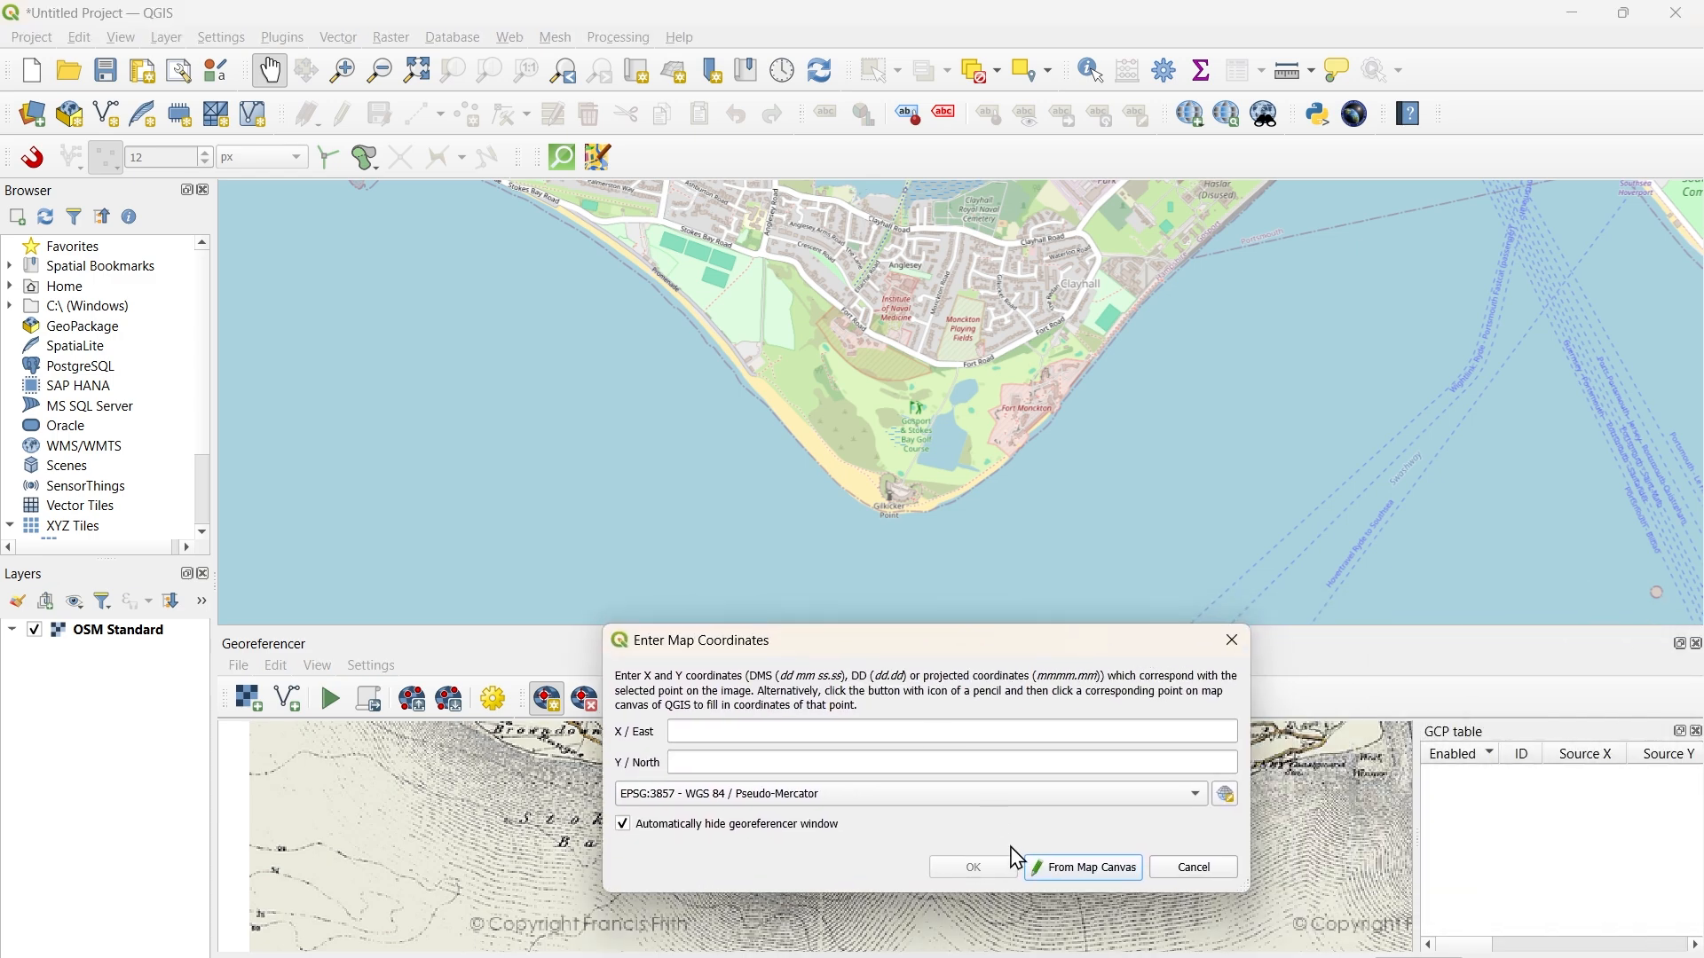
{"action": "left_click", "coordinate": [1101, 877]}
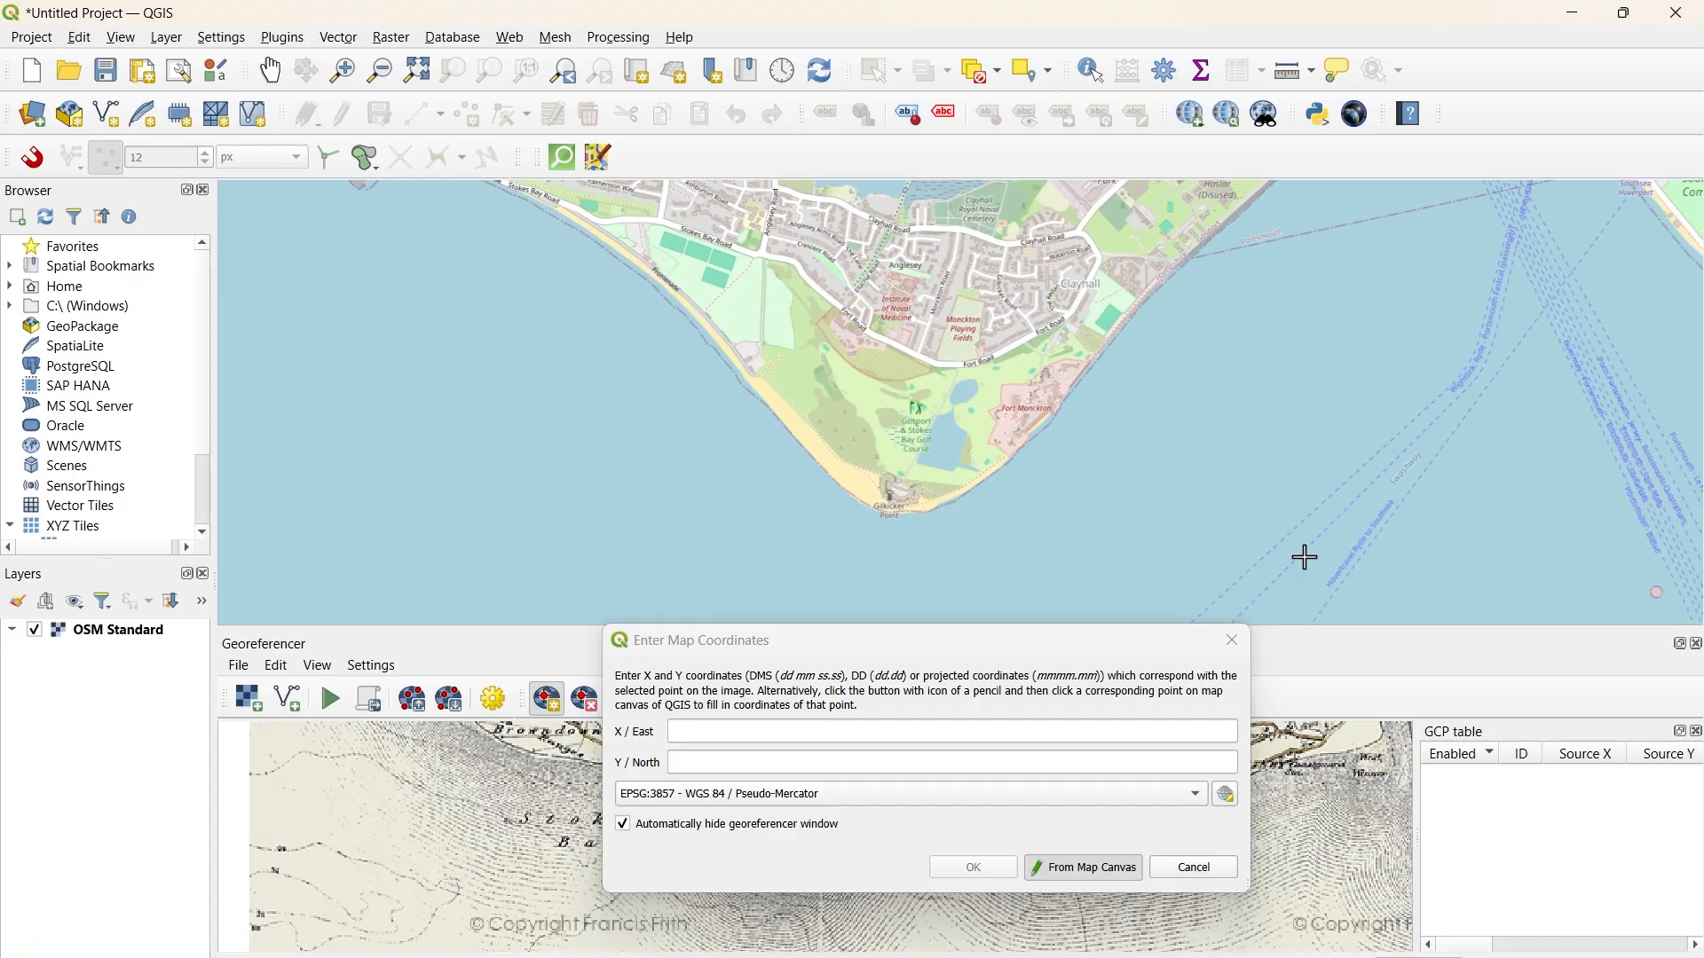
{"action": "left_click", "coordinate": [875, 509]}
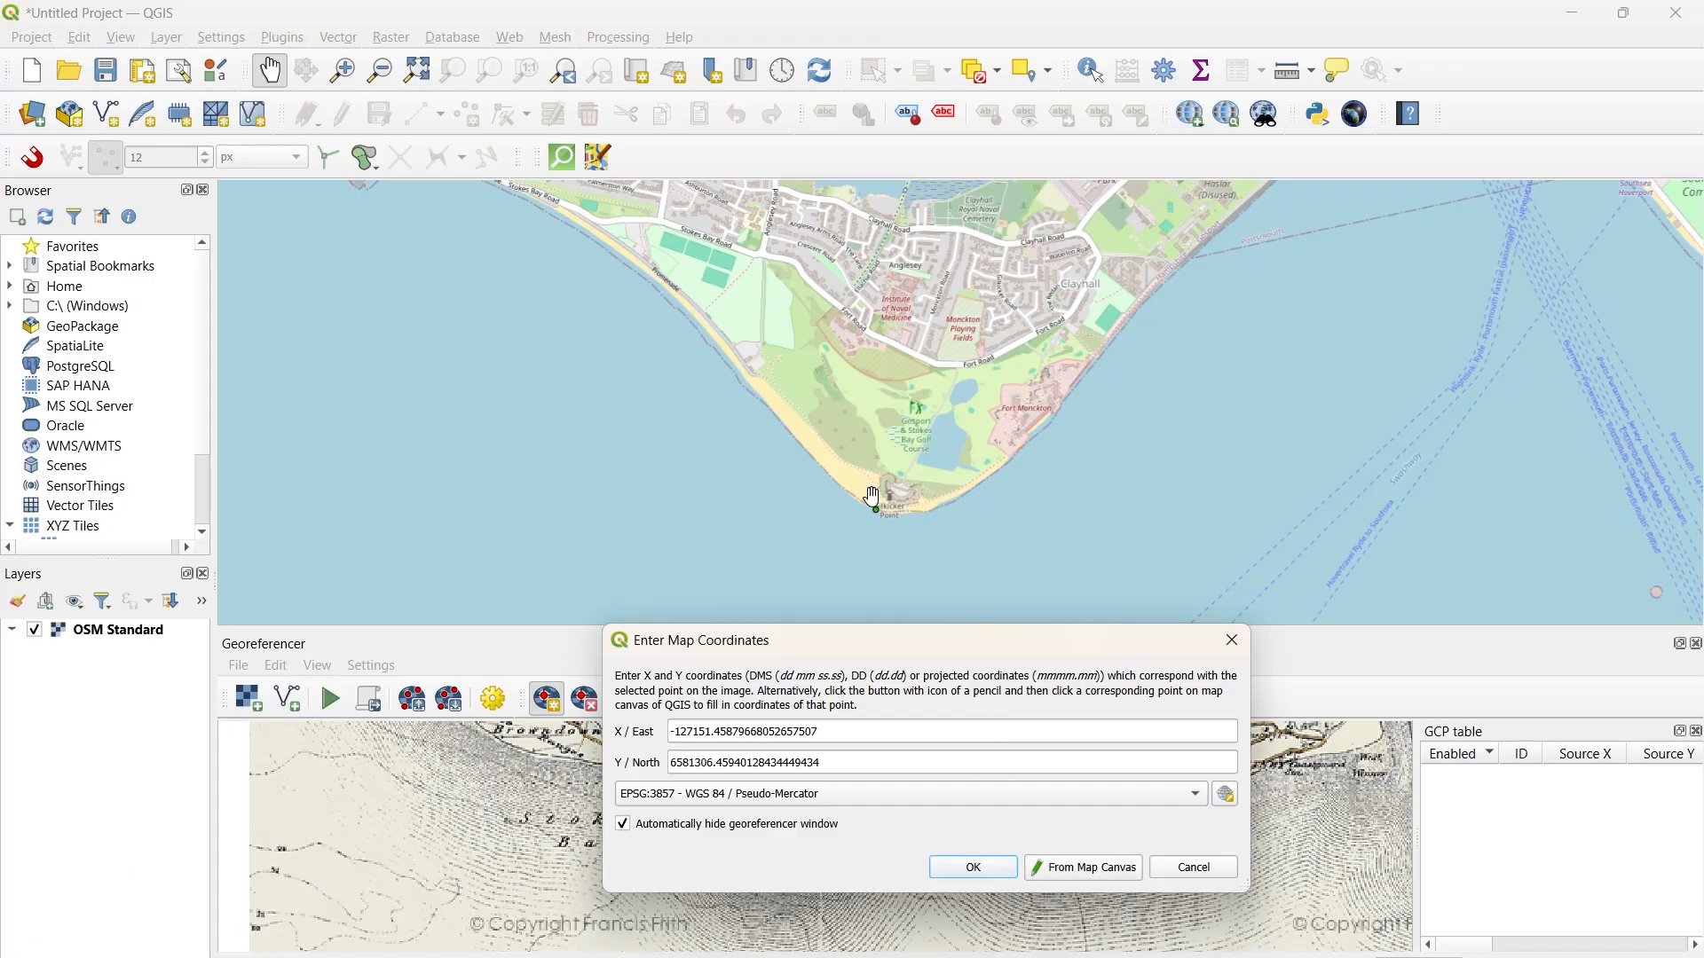
{"action": "left_click", "coordinate": [1072, 871]}
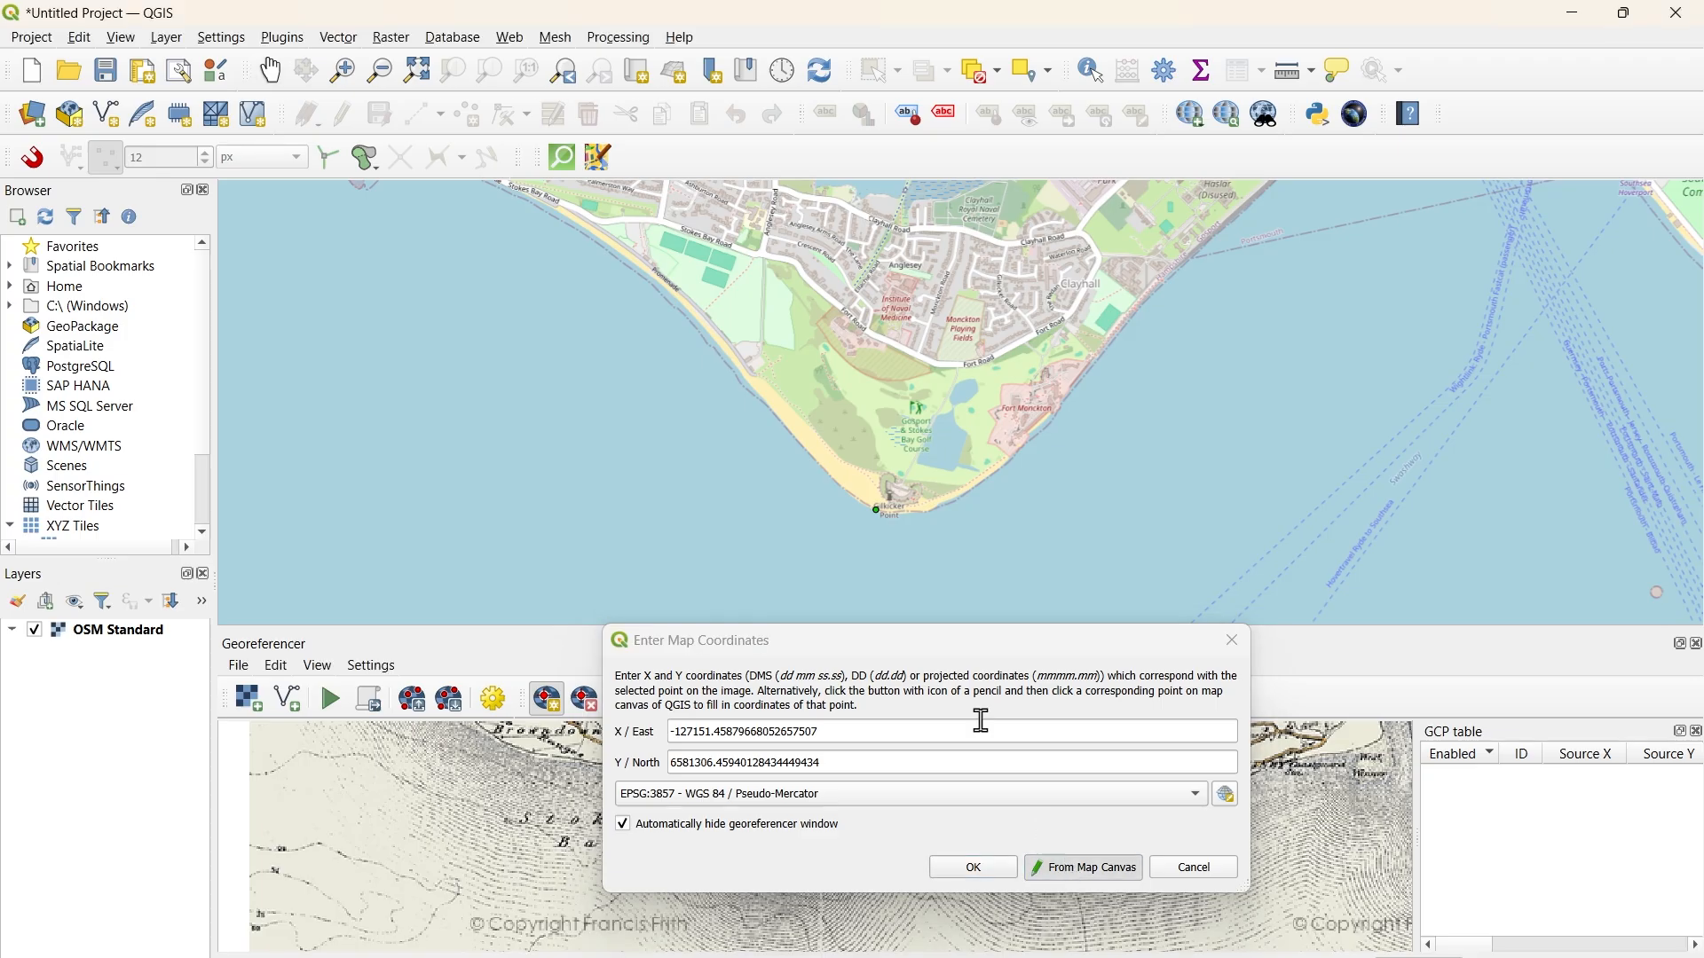
{"action": "left_click", "coordinate": [883, 510]}
{"action": "left_click", "coordinate": [994, 871]}
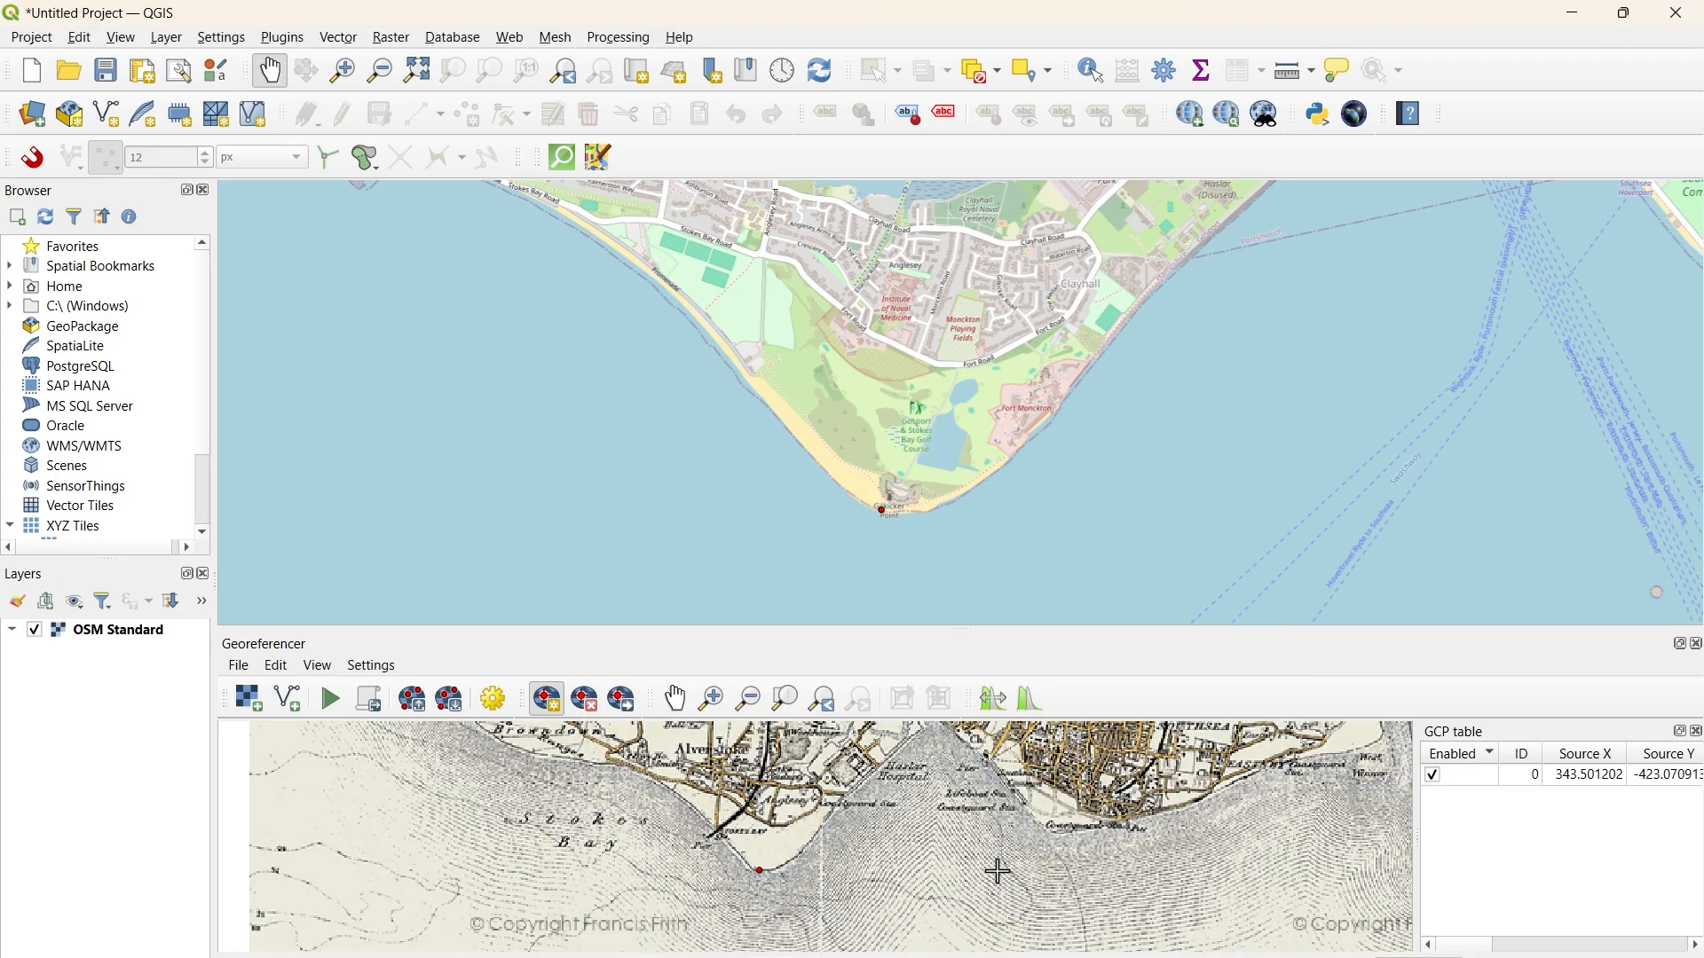
Step: Compare the coastline from Gosport to Hayling Island on the historic map and the basemap for a second matching location
{"action": "scroll", "coordinate": [939, 829], "scroll_direction": "down", "scroll_amount": 2}
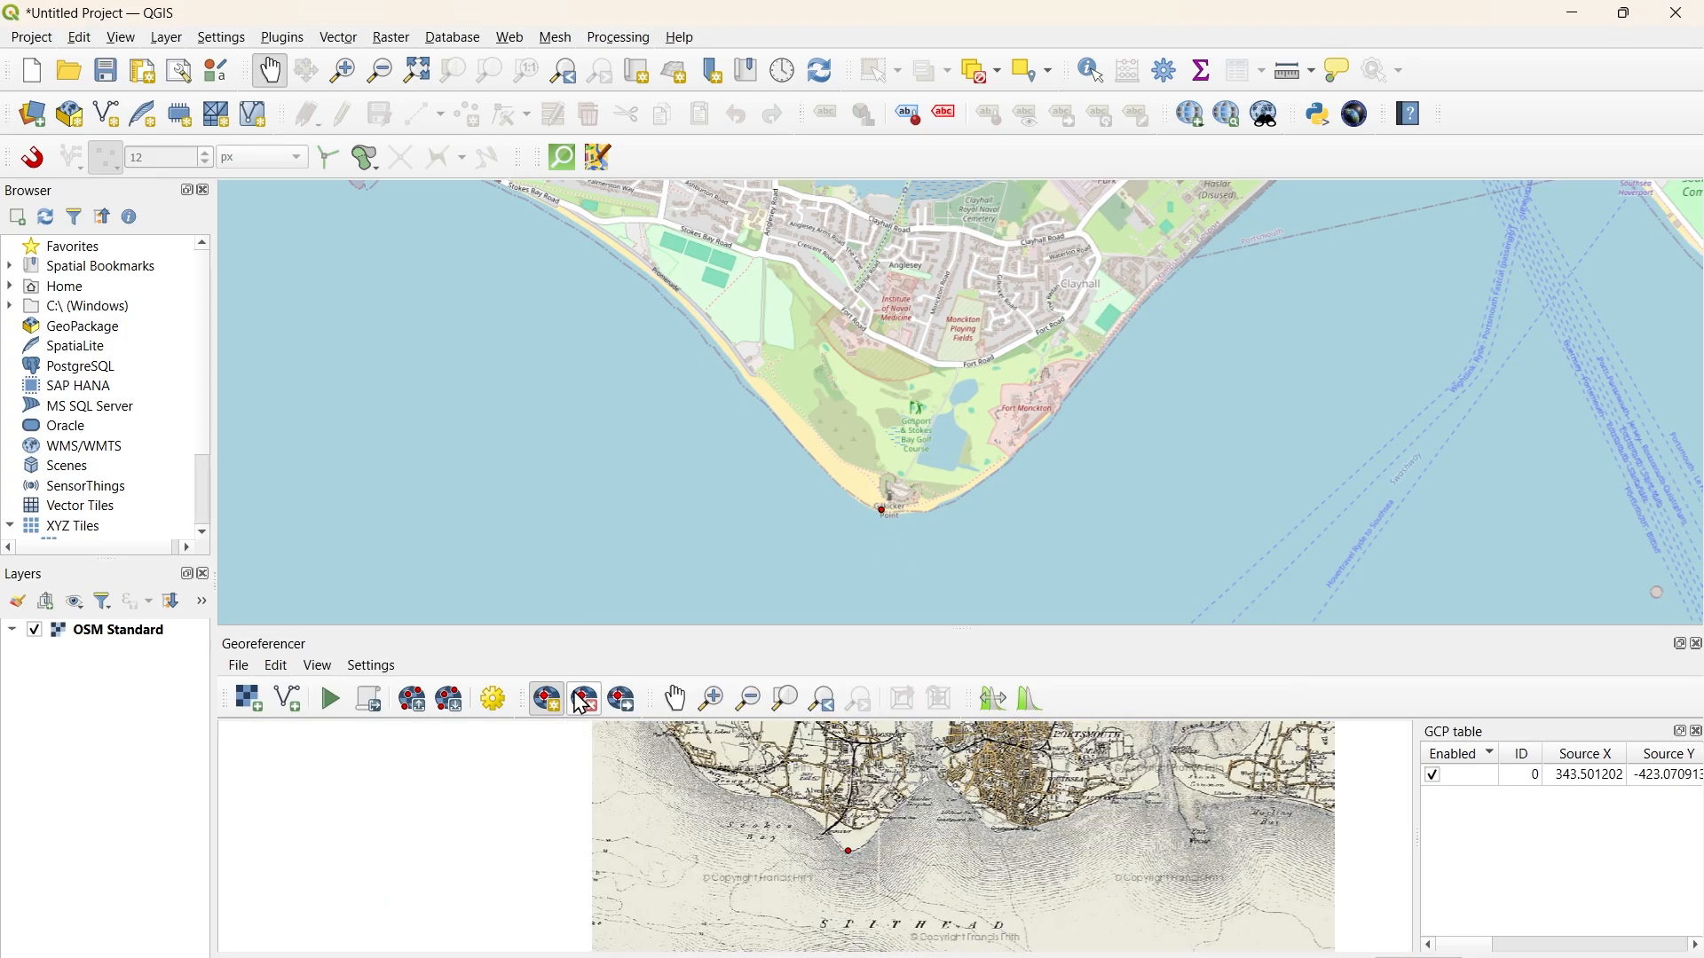
{"action": "left_click", "coordinate": [676, 700]}
{"action": "left_click_drag", "start_coordinate": [1071, 849], "coordinate": [807, 888]}
{"action": "scroll", "coordinate": [1193, 487], "scroll_direction": "down", "scroll_amount": 3}
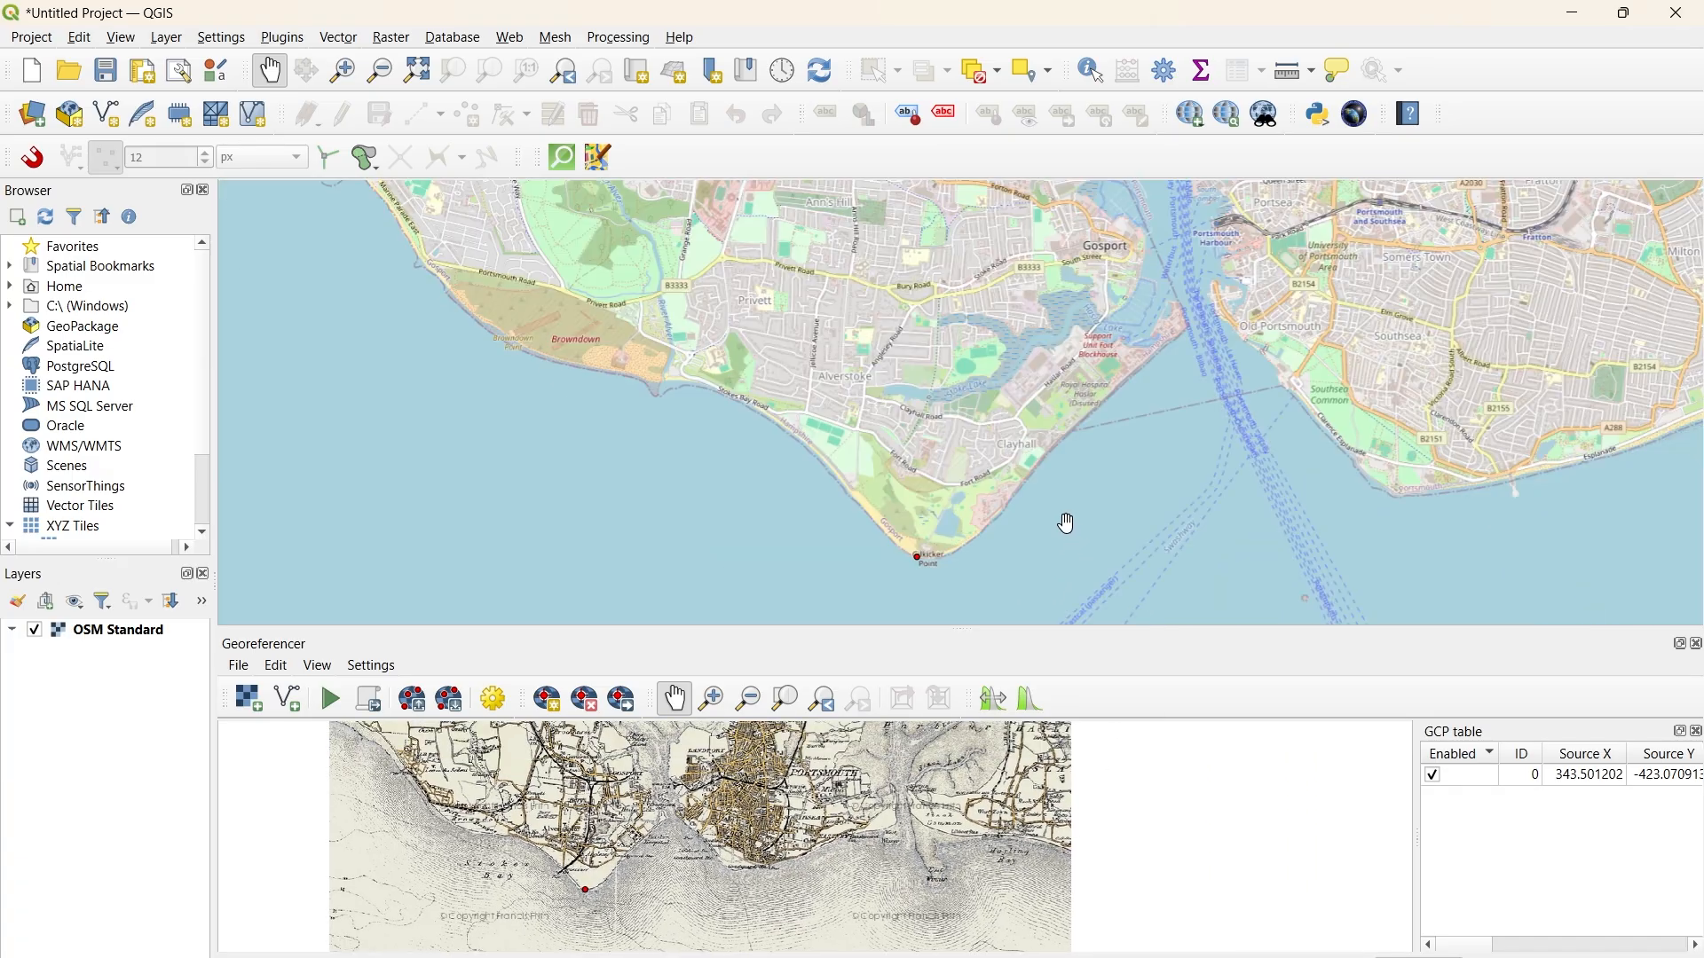
{"action": "left_click_drag", "start_coordinate": [1183, 488], "coordinate": [1021, 489]}
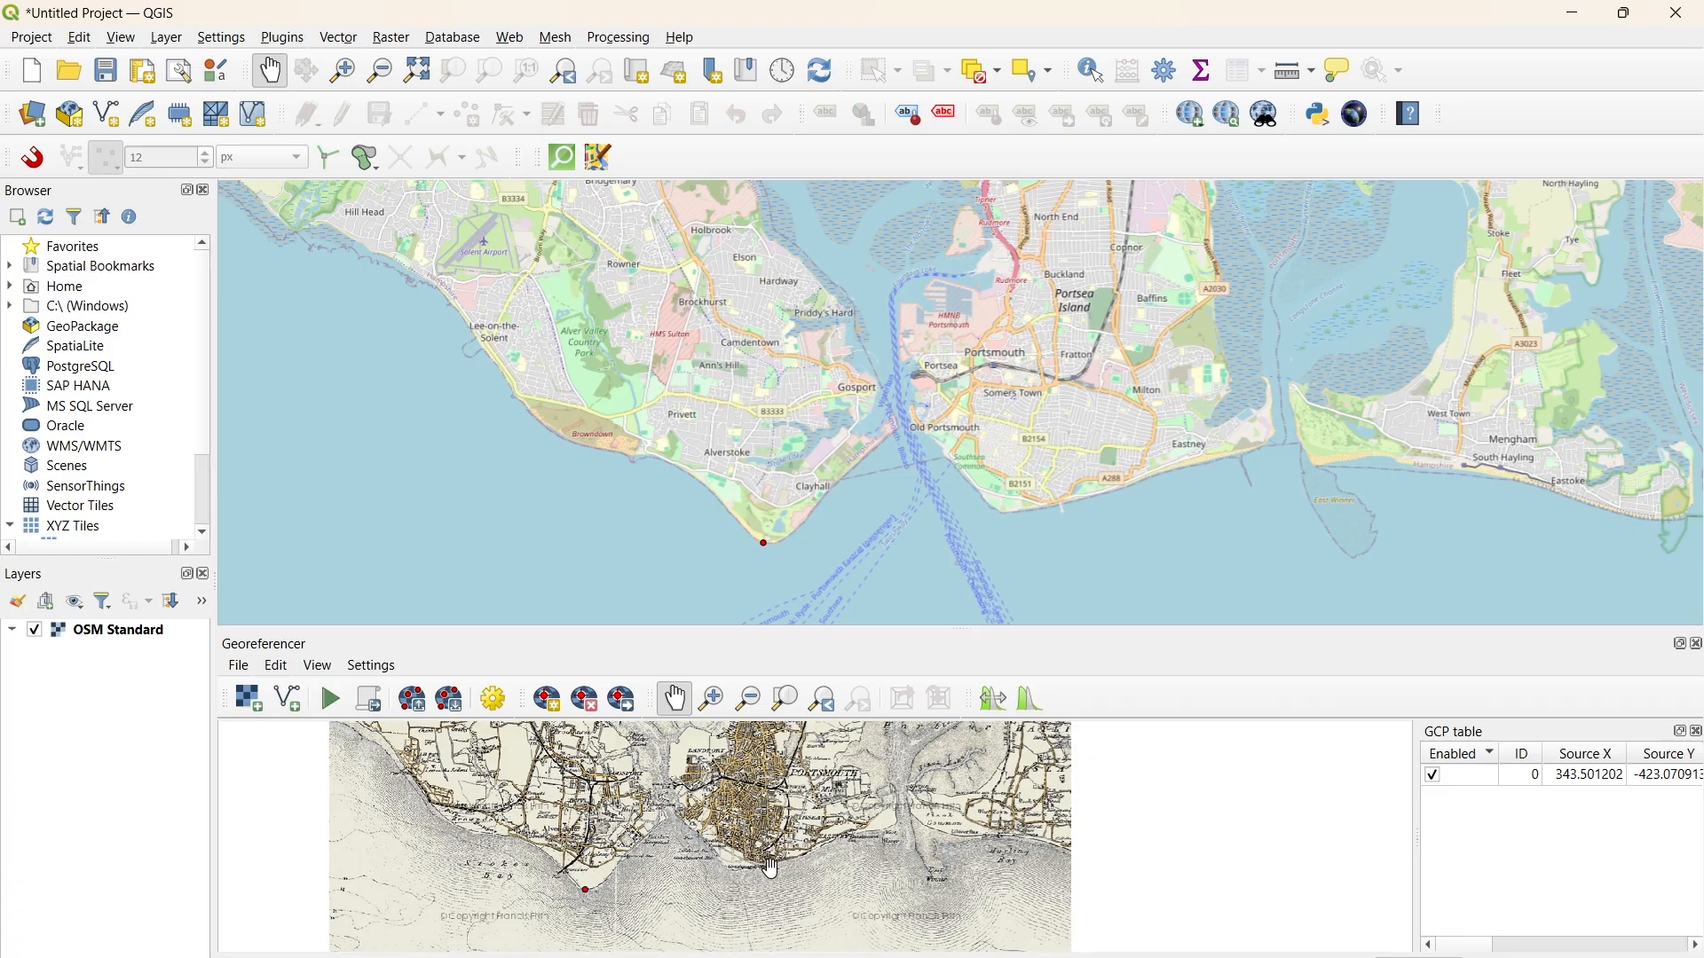
{"action": "left_click_drag", "start_coordinate": [834, 856], "coordinate": [739, 908]}
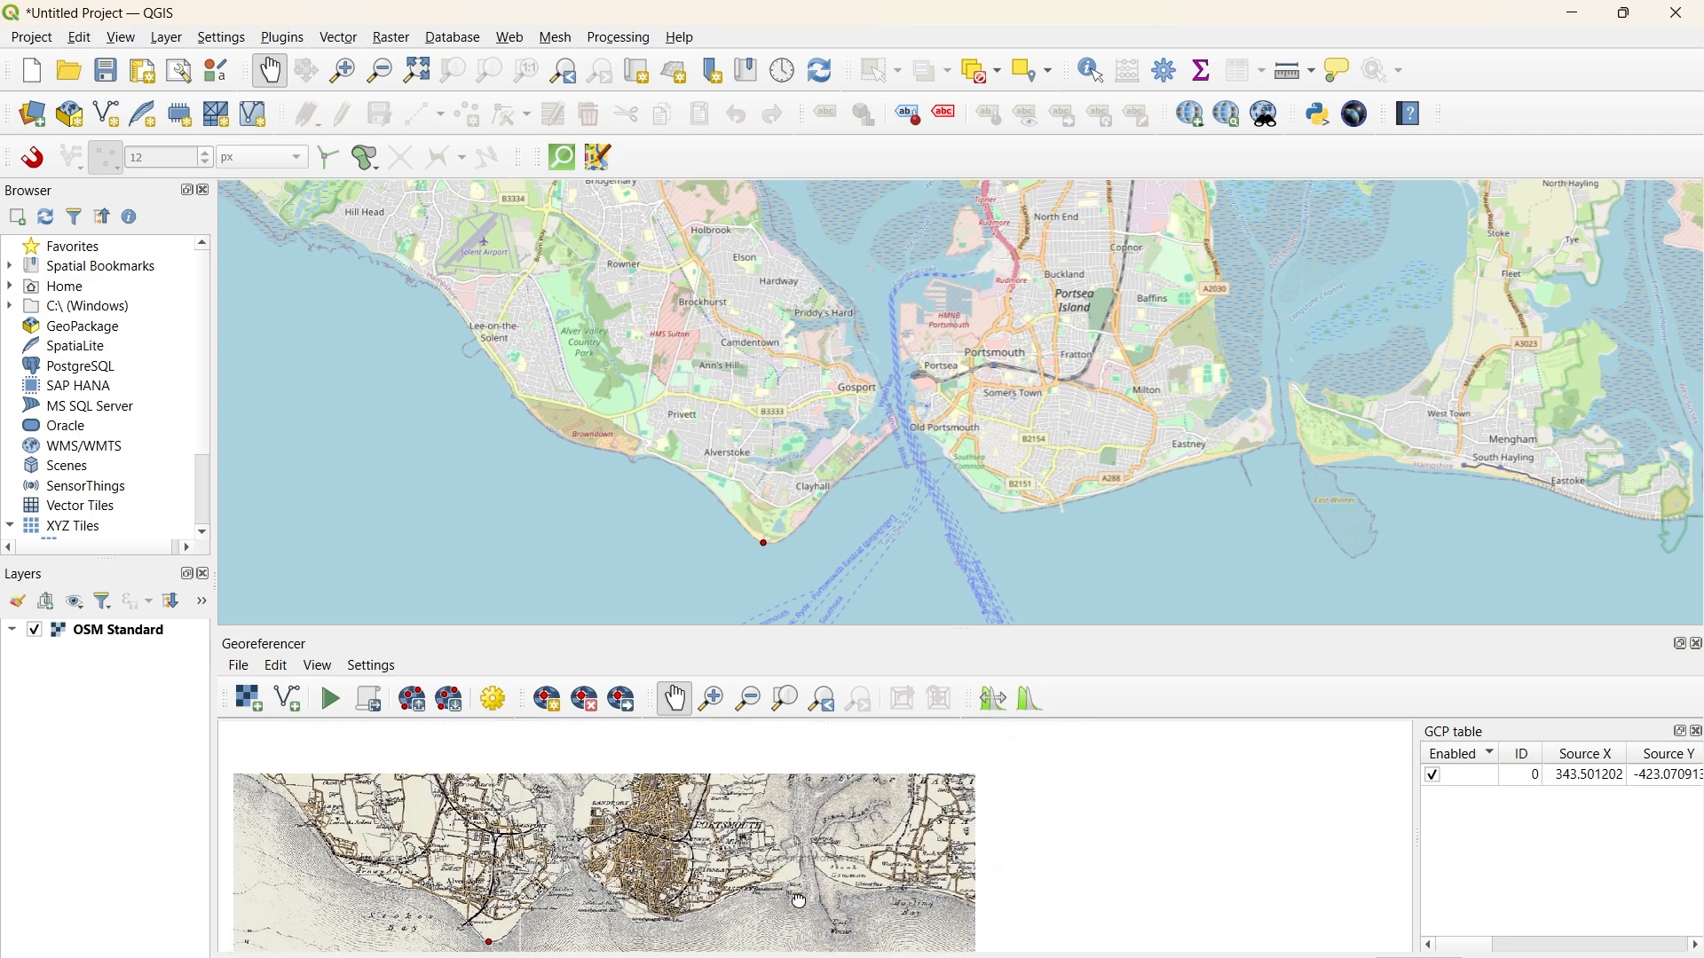
{"action": "left_click_drag", "start_coordinate": [1337, 342], "coordinate": [1235, 377]}
{"action": "left_click_drag", "start_coordinate": [1139, 413], "coordinate": [1101, 420]}
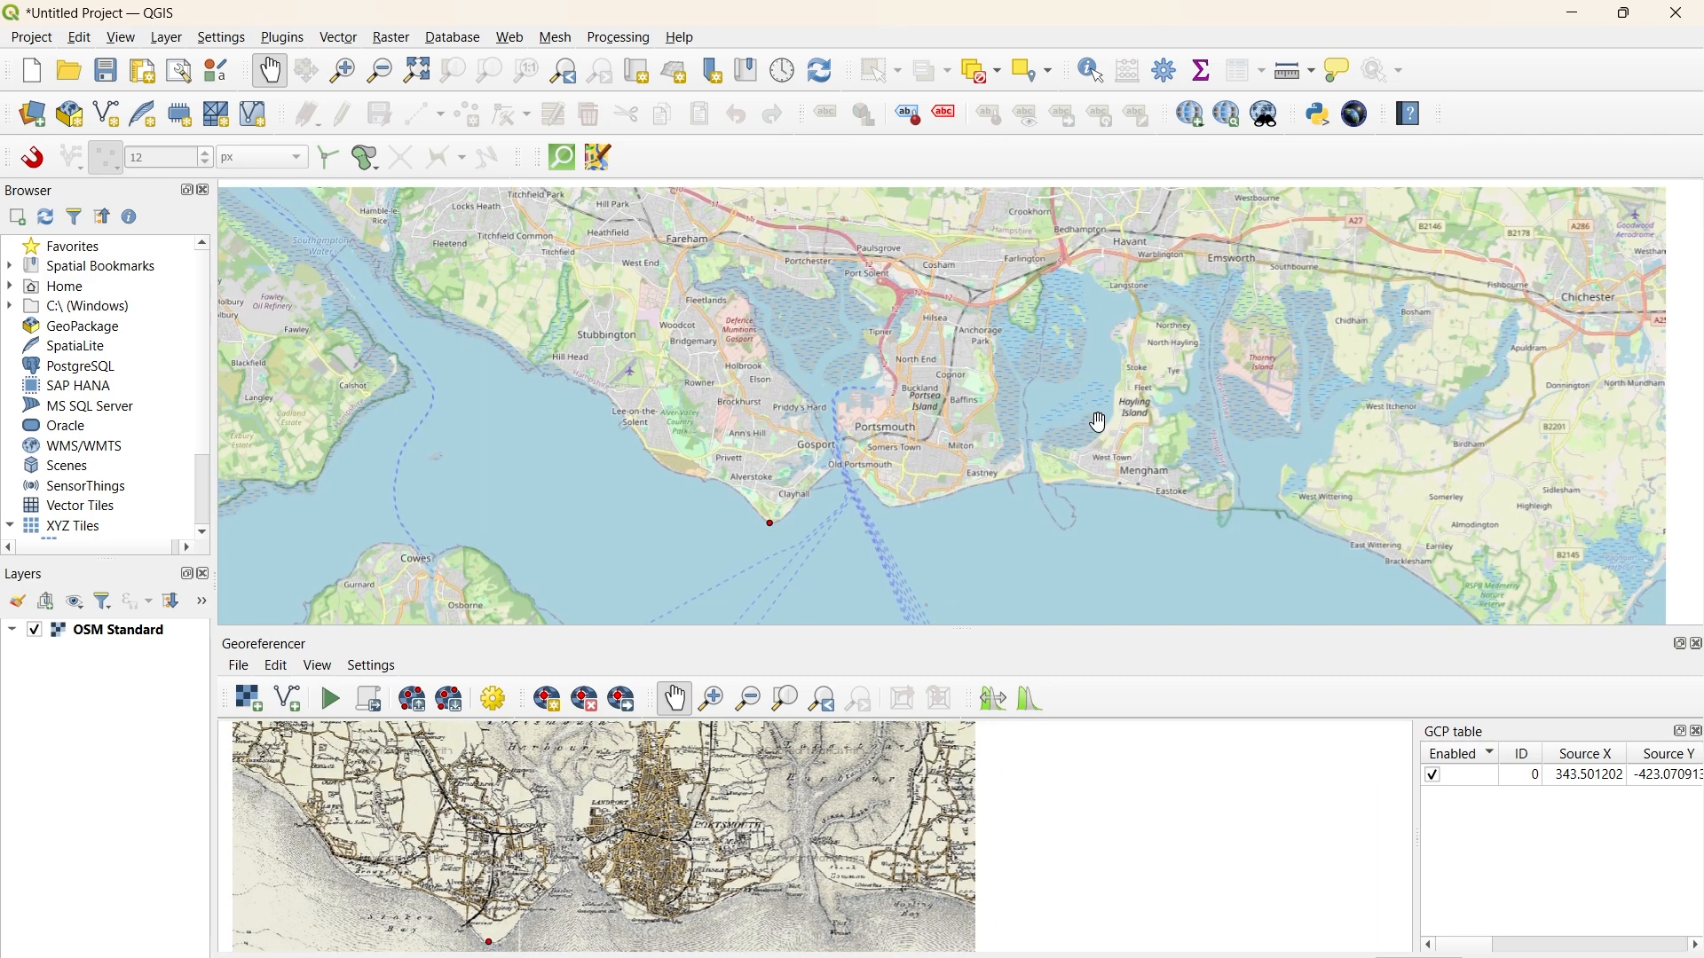
{"action": "left_click_drag", "start_coordinate": [853, 873], "coordinate": [810, 868]}
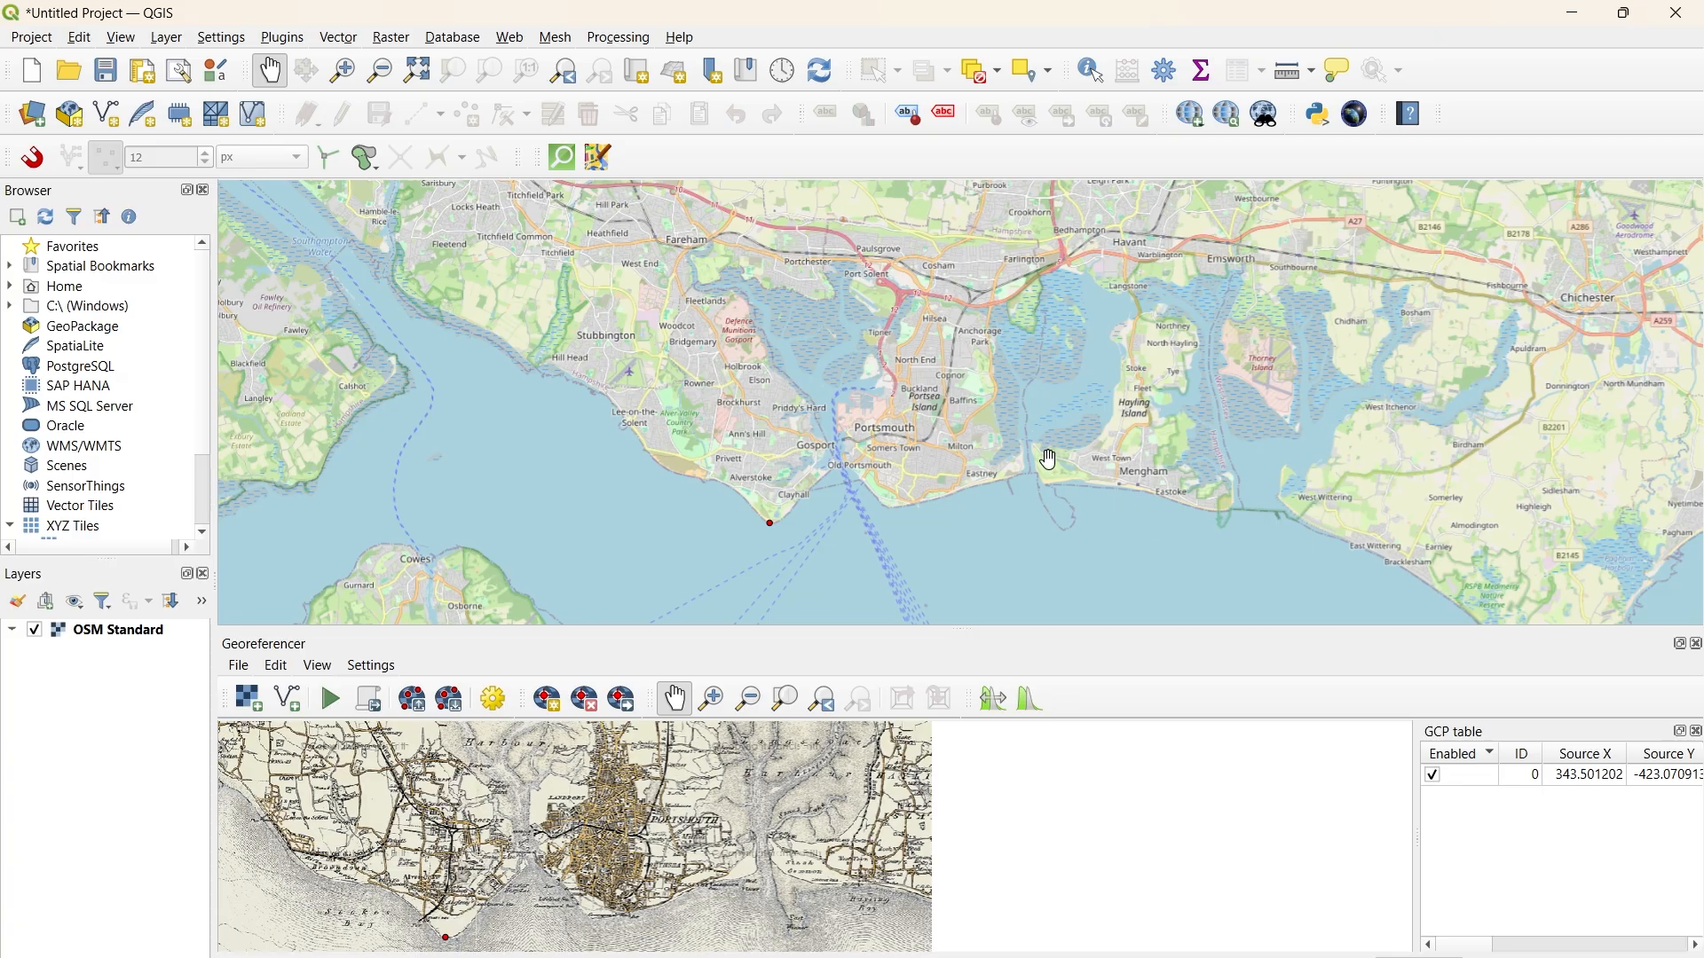
Step: Examine the Sinah Common and Hayling Bay shoreline closely on both maps
{"action": "scroll", "coordinate": [1105, 498], "scroll_direction": "up", "scroll_amount": 2}
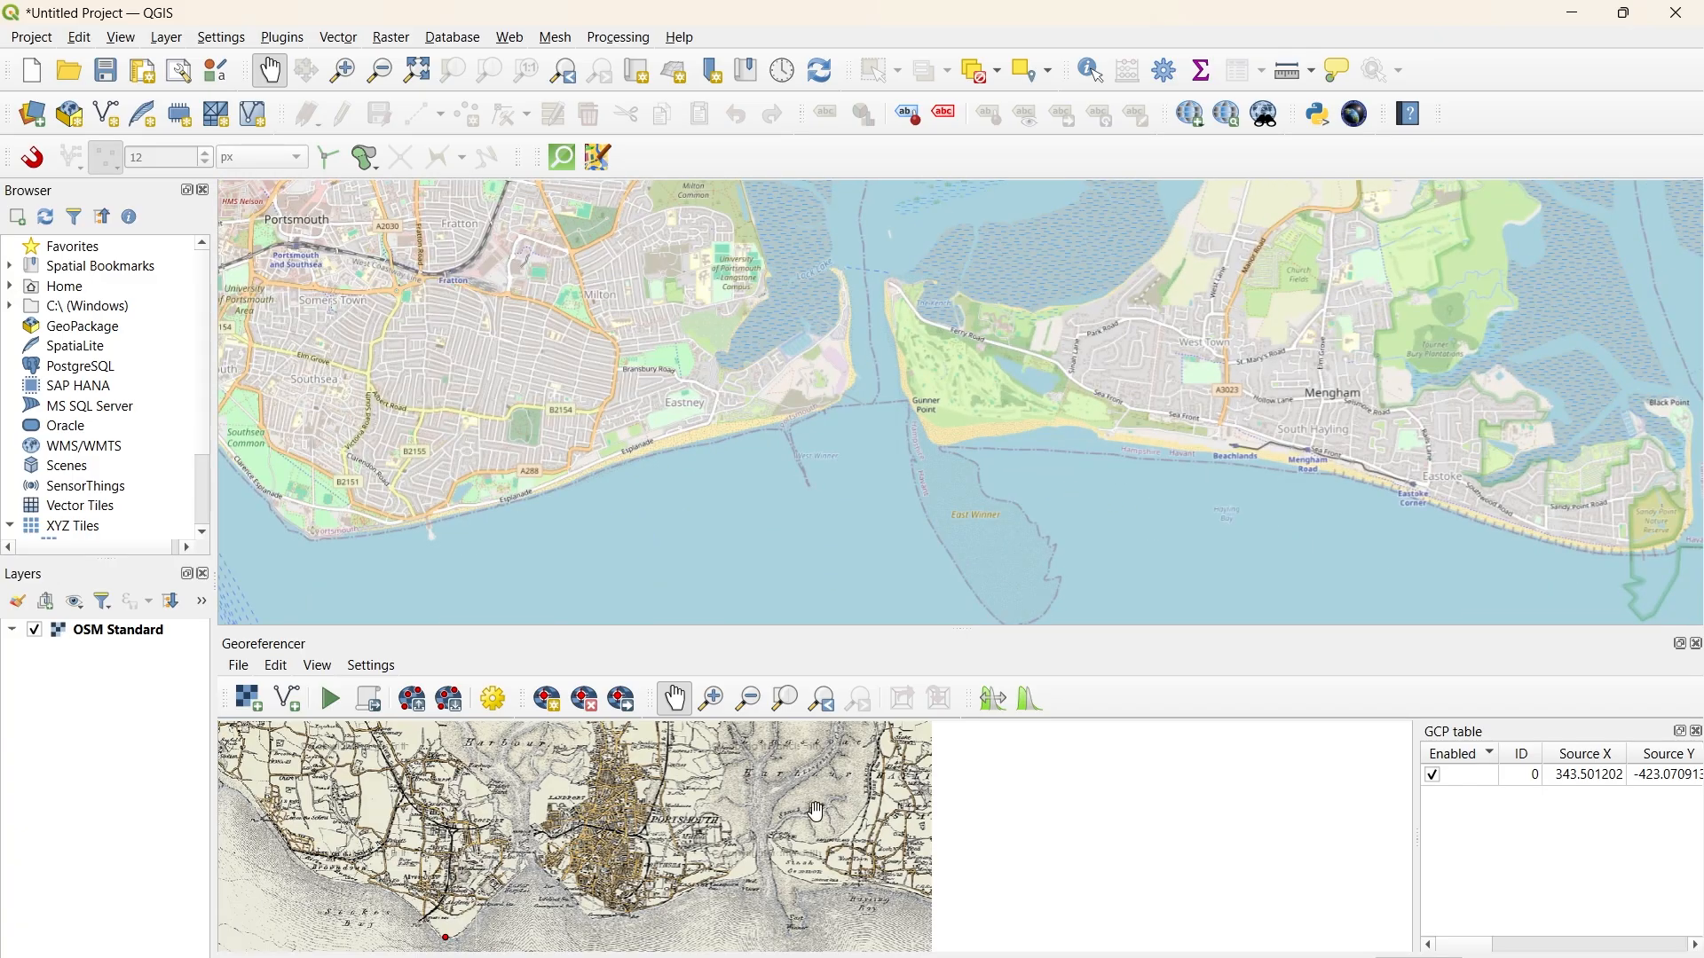
{"action": "scroll", "coordinate": [785, 874], "scroll_direction": "up", "scroll_amount": 1}
{"action": "scroll", "coordinate": [843, 898], "scroll_direction": "up", "scroll_amount": 1}
{"action": "left_click_drag", "start_coordinate": [843, 898], "coordinate": [744, 877]}
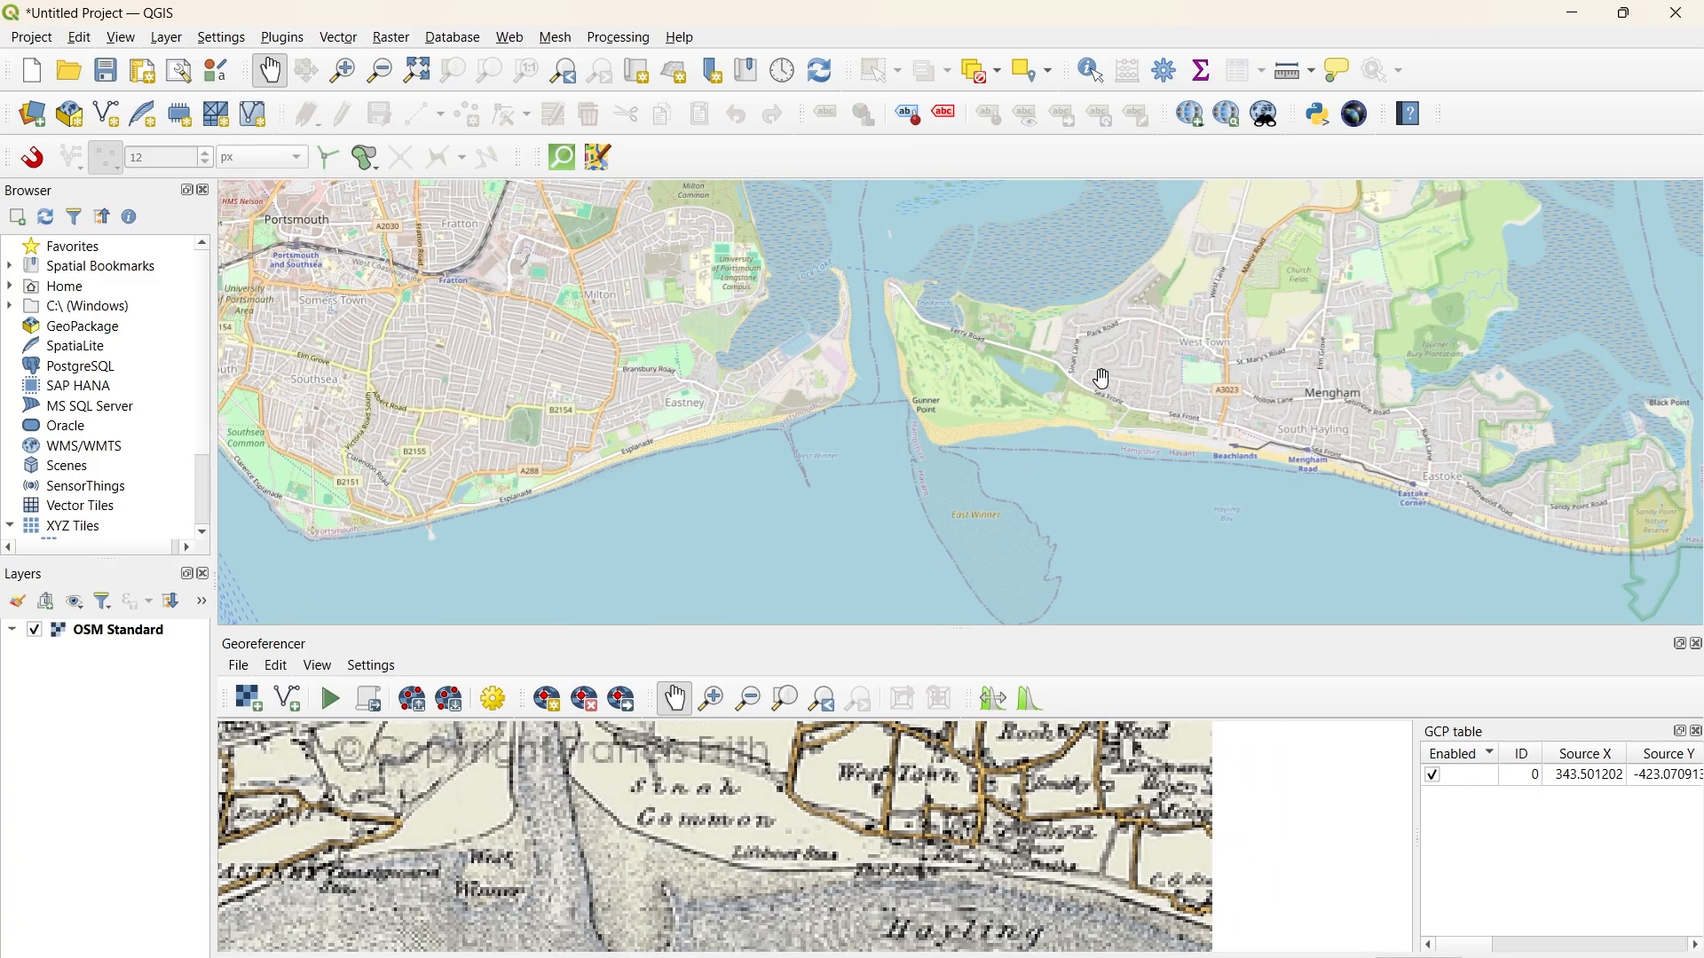
{"action": "left_click_drag", "start_coordinate": [1101, 386], "coordinate": [1072, 390]}
{"action": "left_click_drag", "start_coordinate": [965, 885], "coordinate": [920, 883]}
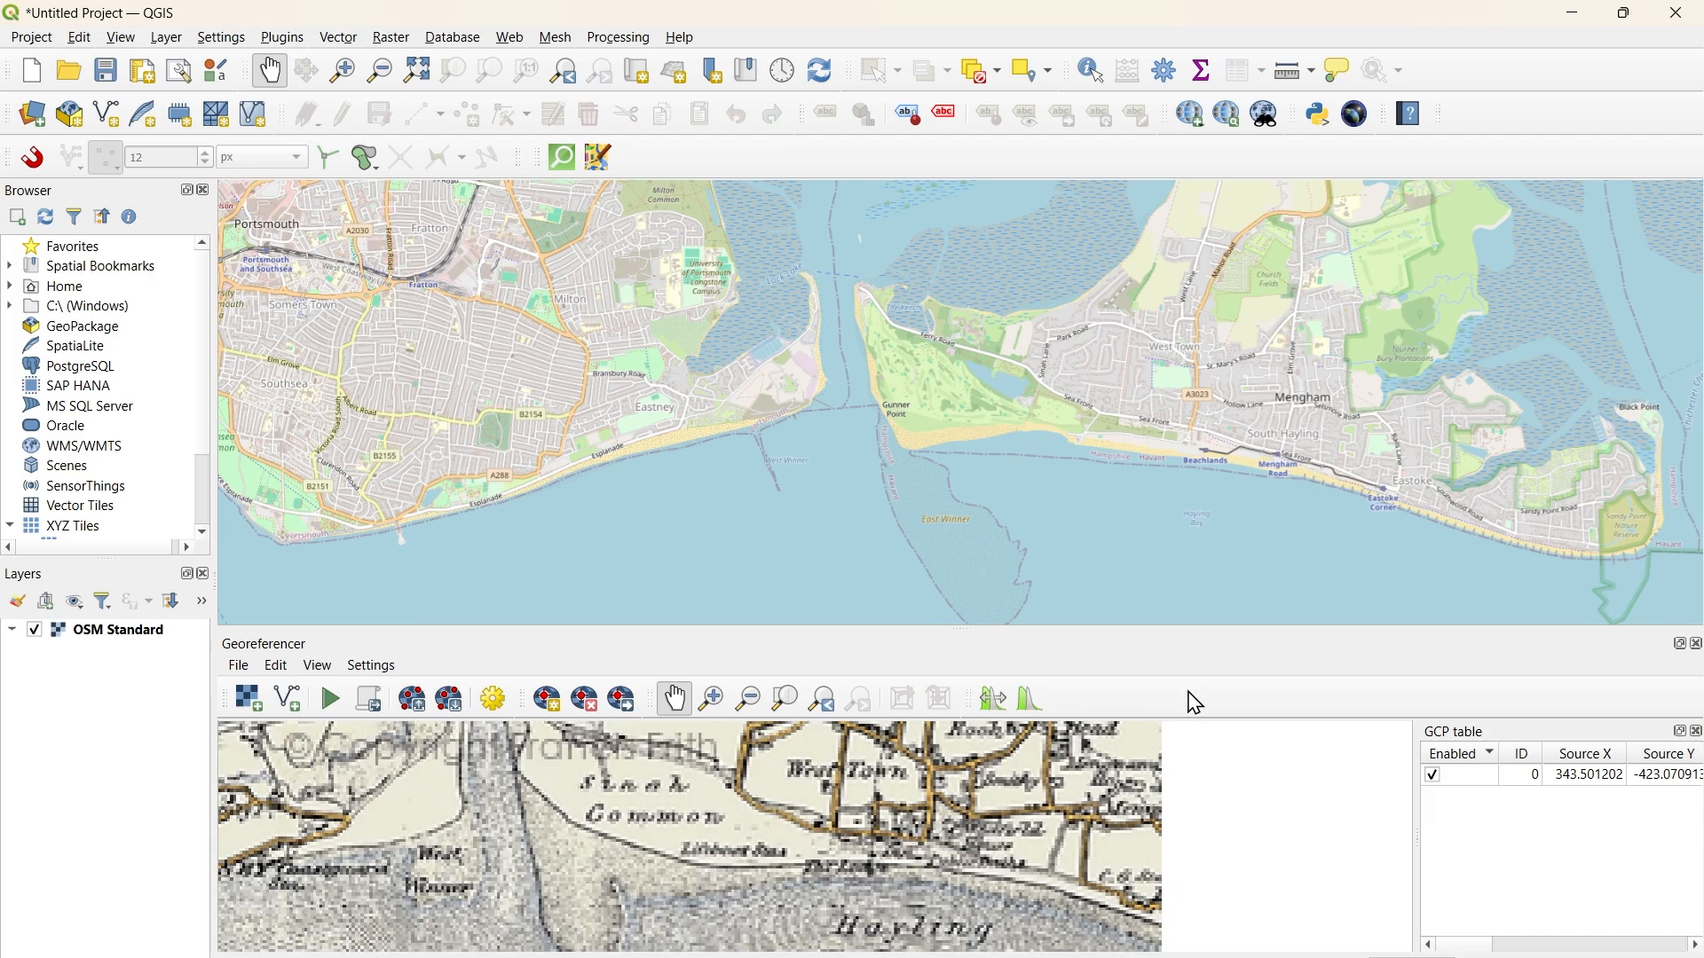
{"action": "left_click_drag", "start_coordinate": [1332, 471], "coordinate": [1221, 453]}
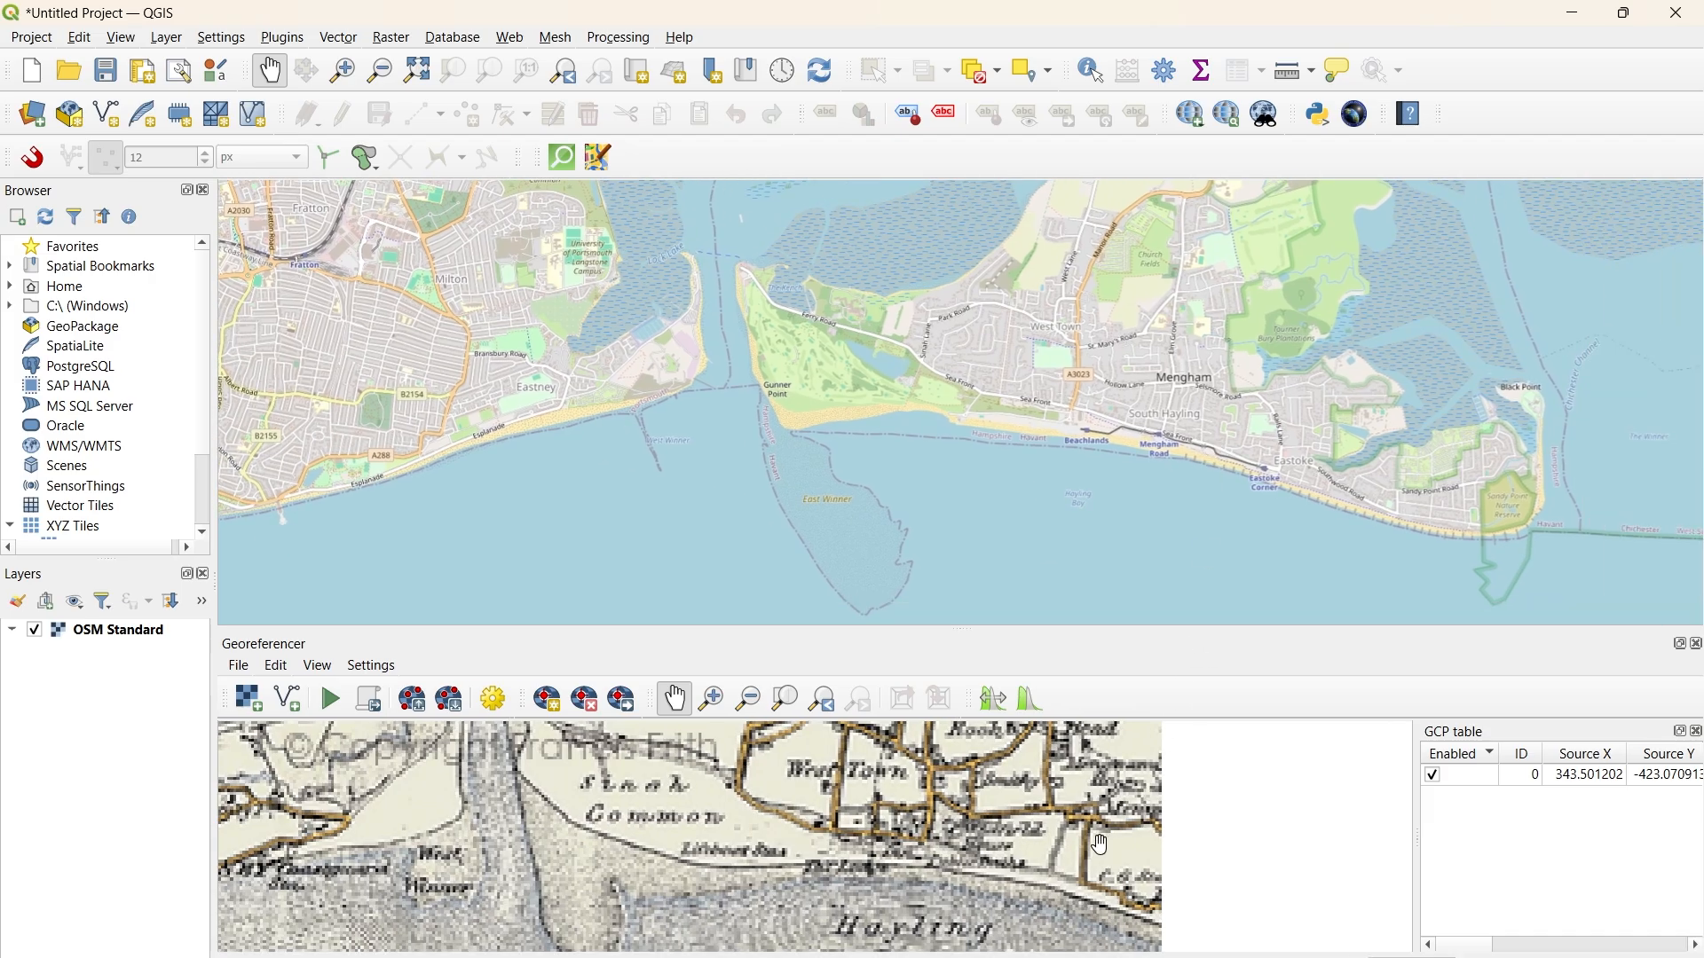
{"action": "left_click_drag", "start_coordinate": [1101, 845], "coordinate": [1076, 821]}
Step: Examine the roads and shoreline from West Town to Eastoke on both maps for a feature near the historic map's eastern edge
{"action": "scroll", "coordinate": [1120, 339], "scroll_direction": "up", "scroll_amount": 2}
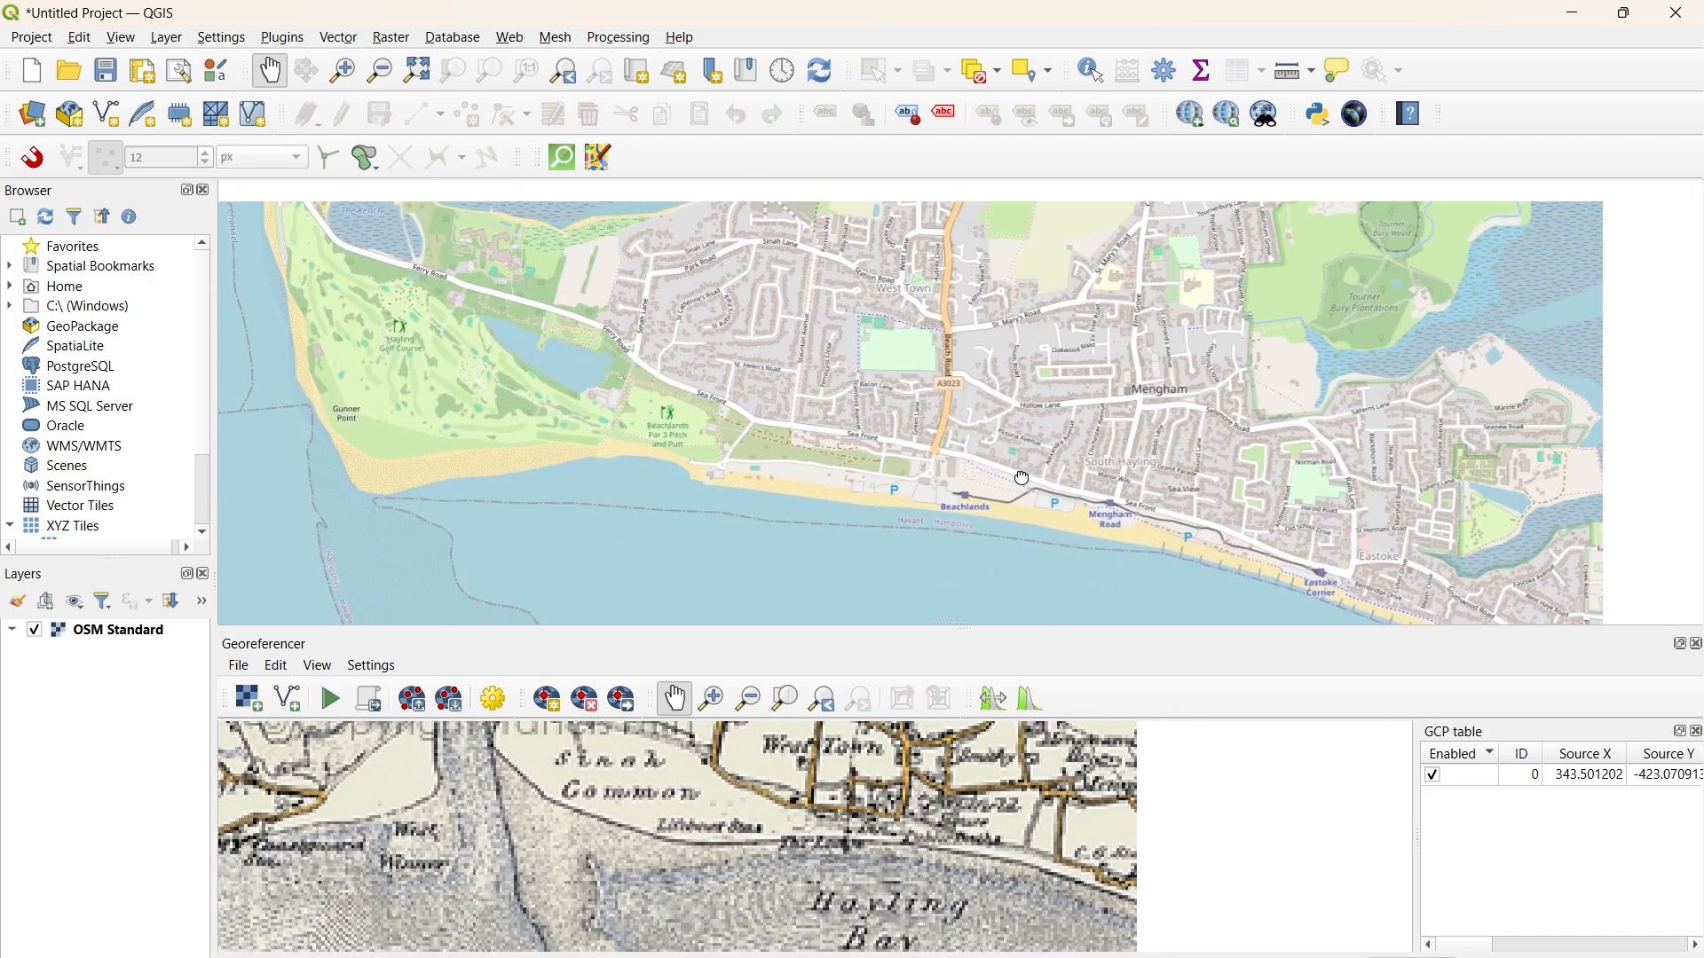
{"action": "scroll", "coordinate": [898, 794], "scroll_direction": "down", "scroll_amount": 3}
{"action": "scroll", "coordinate": [899, 794], "scroll_direction": "up", "scroll_amount": 2}
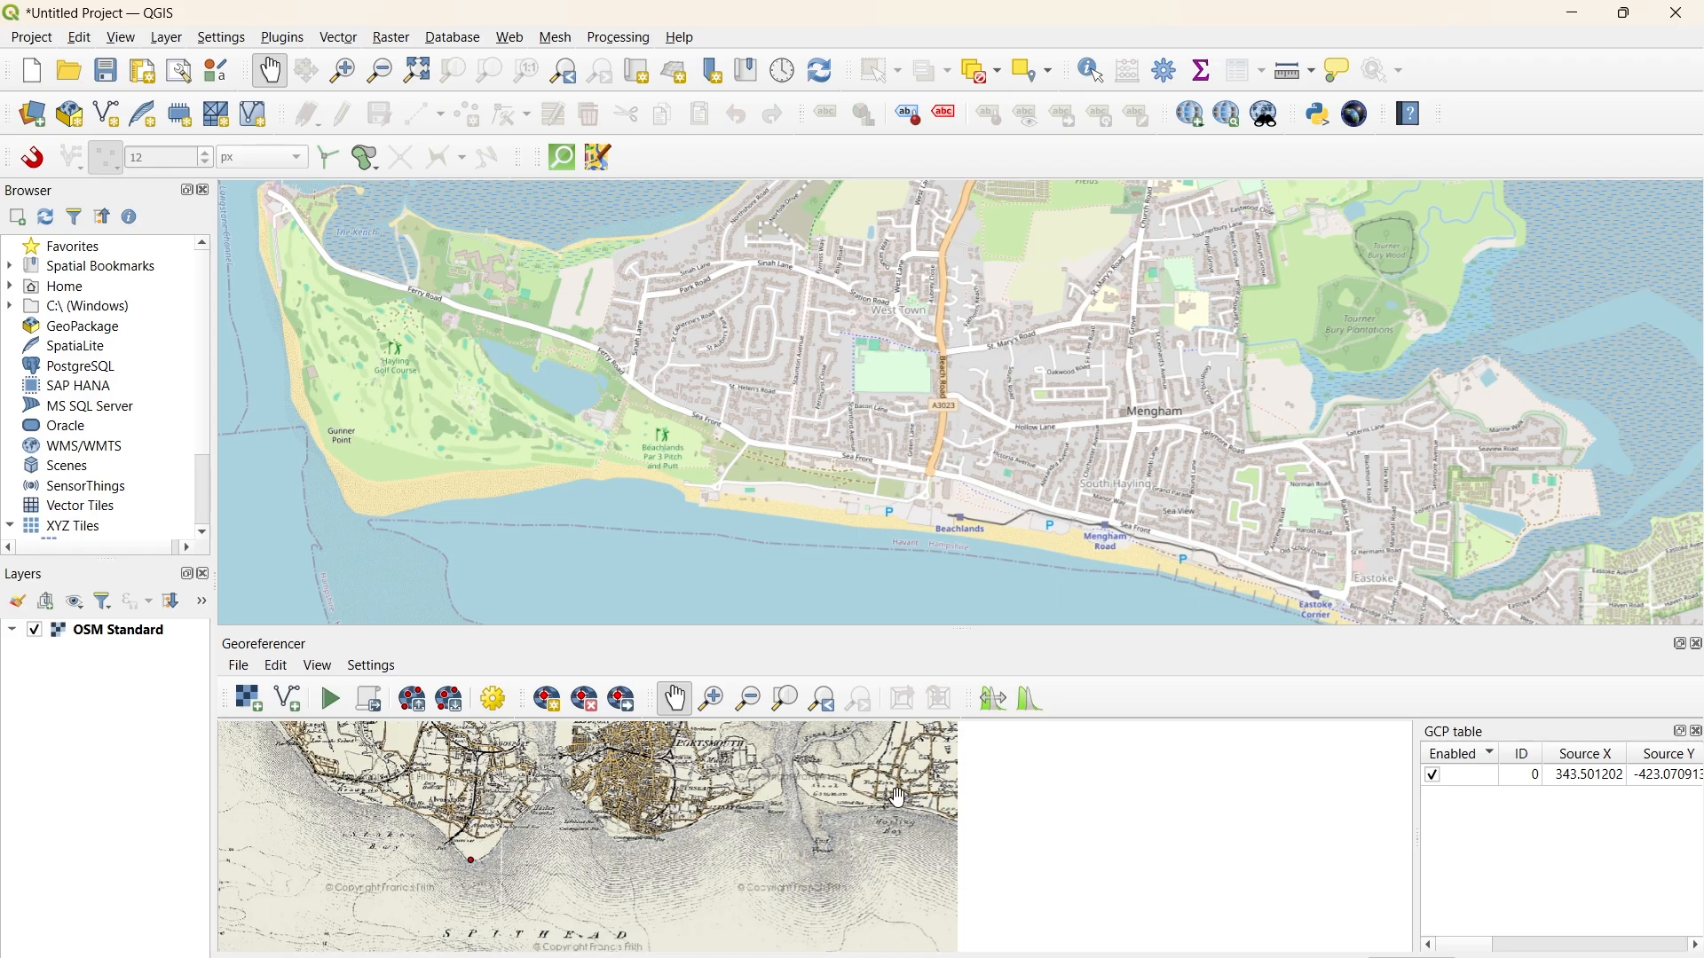
{"action": "scroll", "coordinate": [901, 790], "scroll_direction": "up", "scroll_amount": 2}
{"action": "left_click_drag", "start_coordinate": [901, 788], "coordinate": [892, 811]}
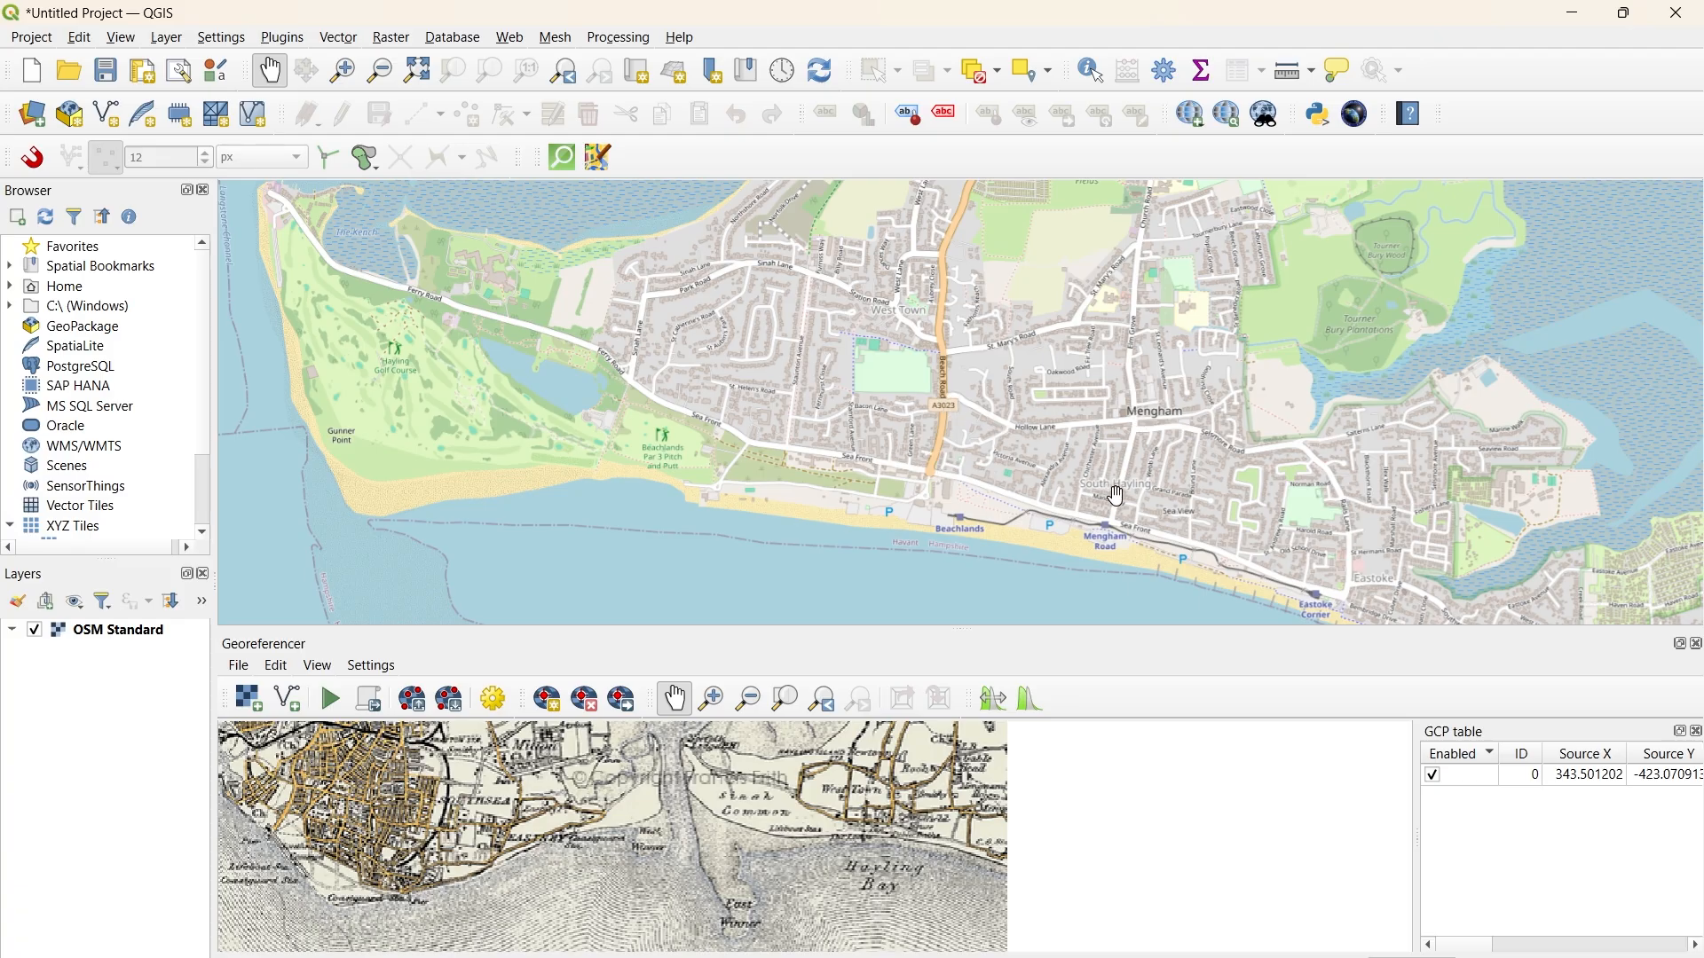
{"action": "scroll", "coordinate": [876, 834], "scroll_direction": "up", "scroll_amount": 5}
{"action": "scroll", "coordinate": [876, 835], "scroll_direction": "down", "scroll_amount": 3}
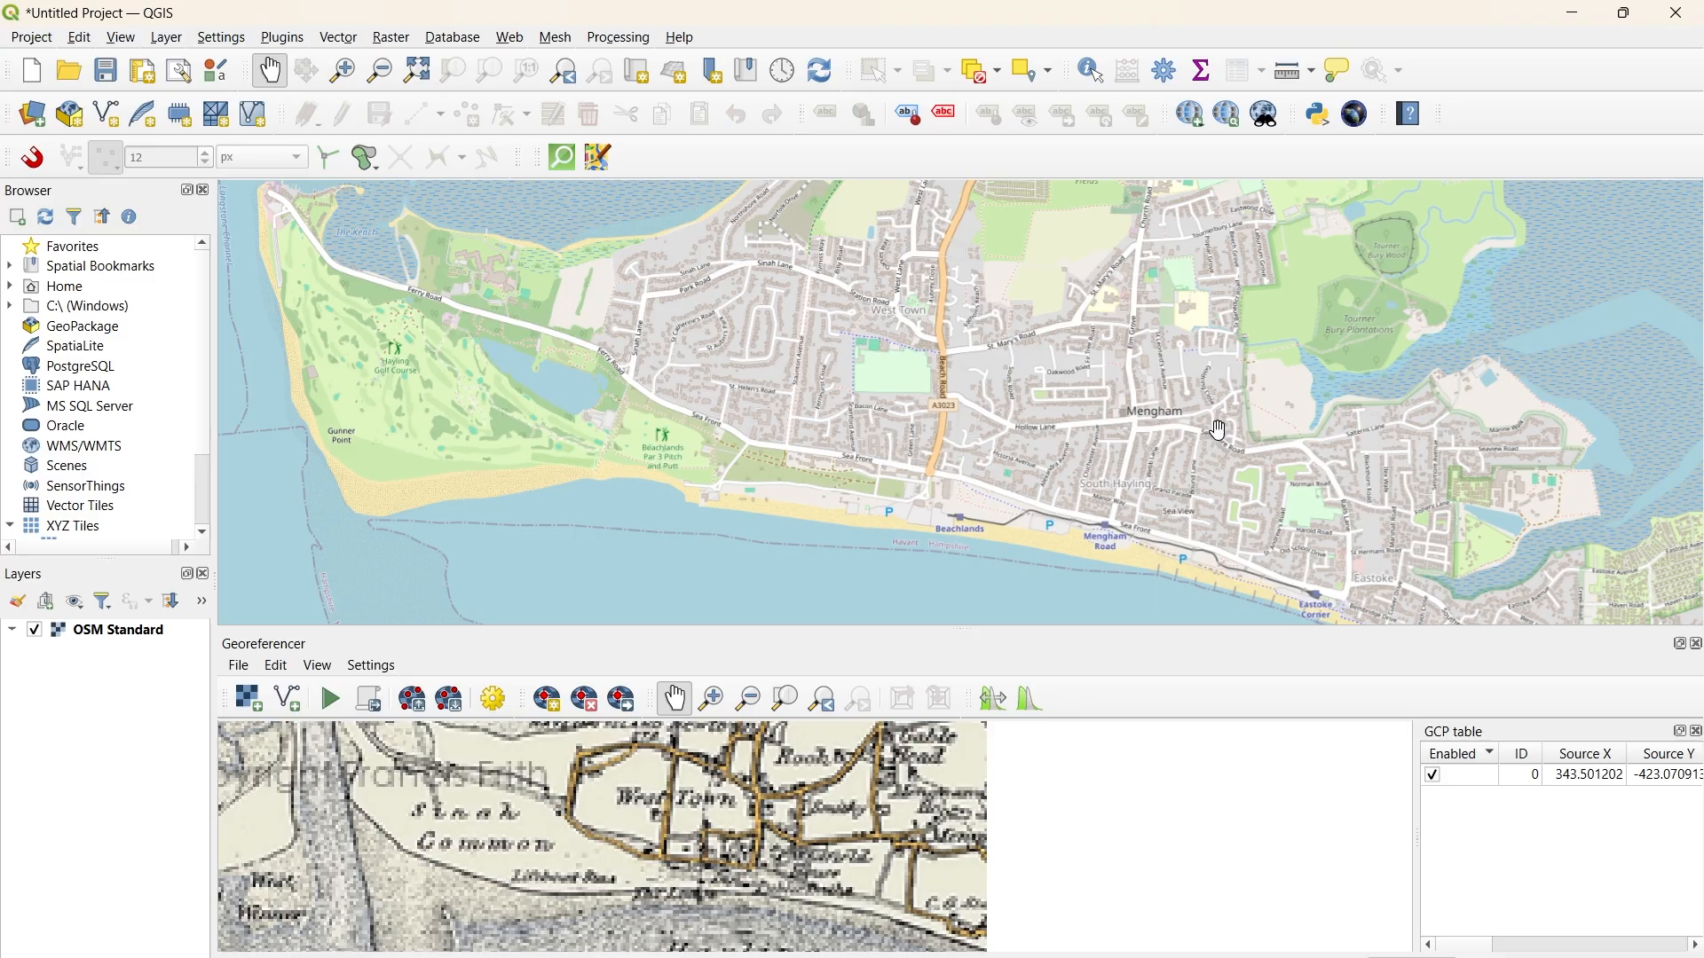
{"action": "scroll", "coordinate": [1174, 510], "scroll_direction": "down", "scroll_amount": 1}
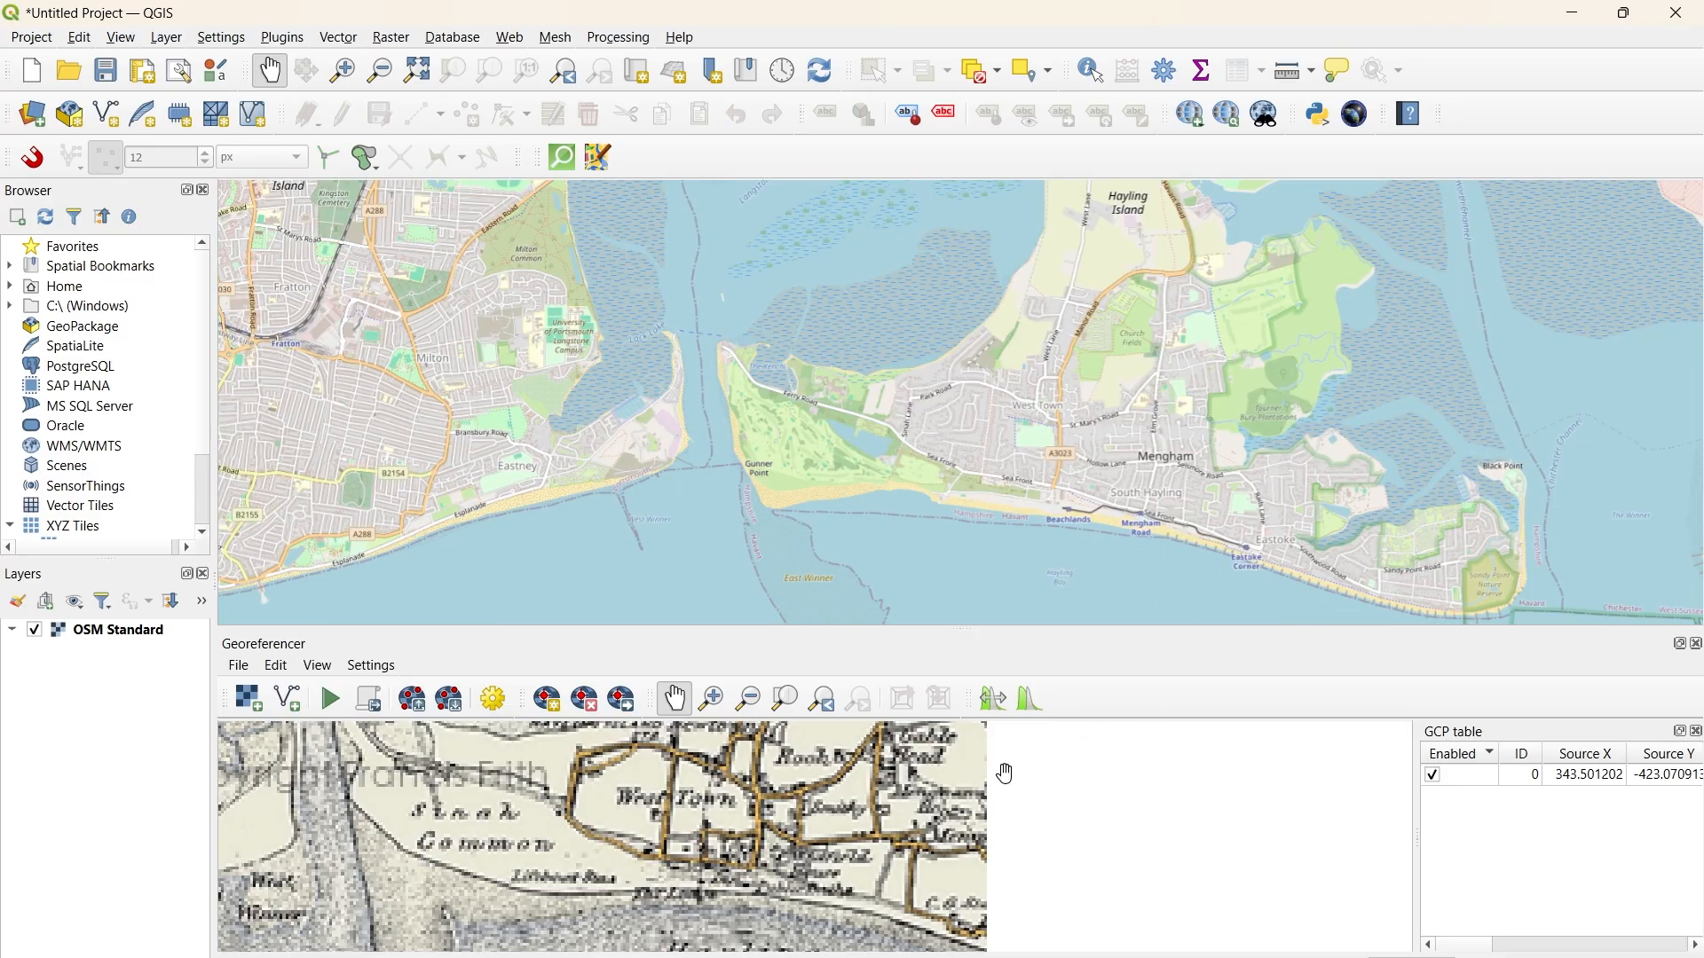
{"action": "left_click_drag", "start_coordinate": [967, 905], "coordinate": [941, 871]}
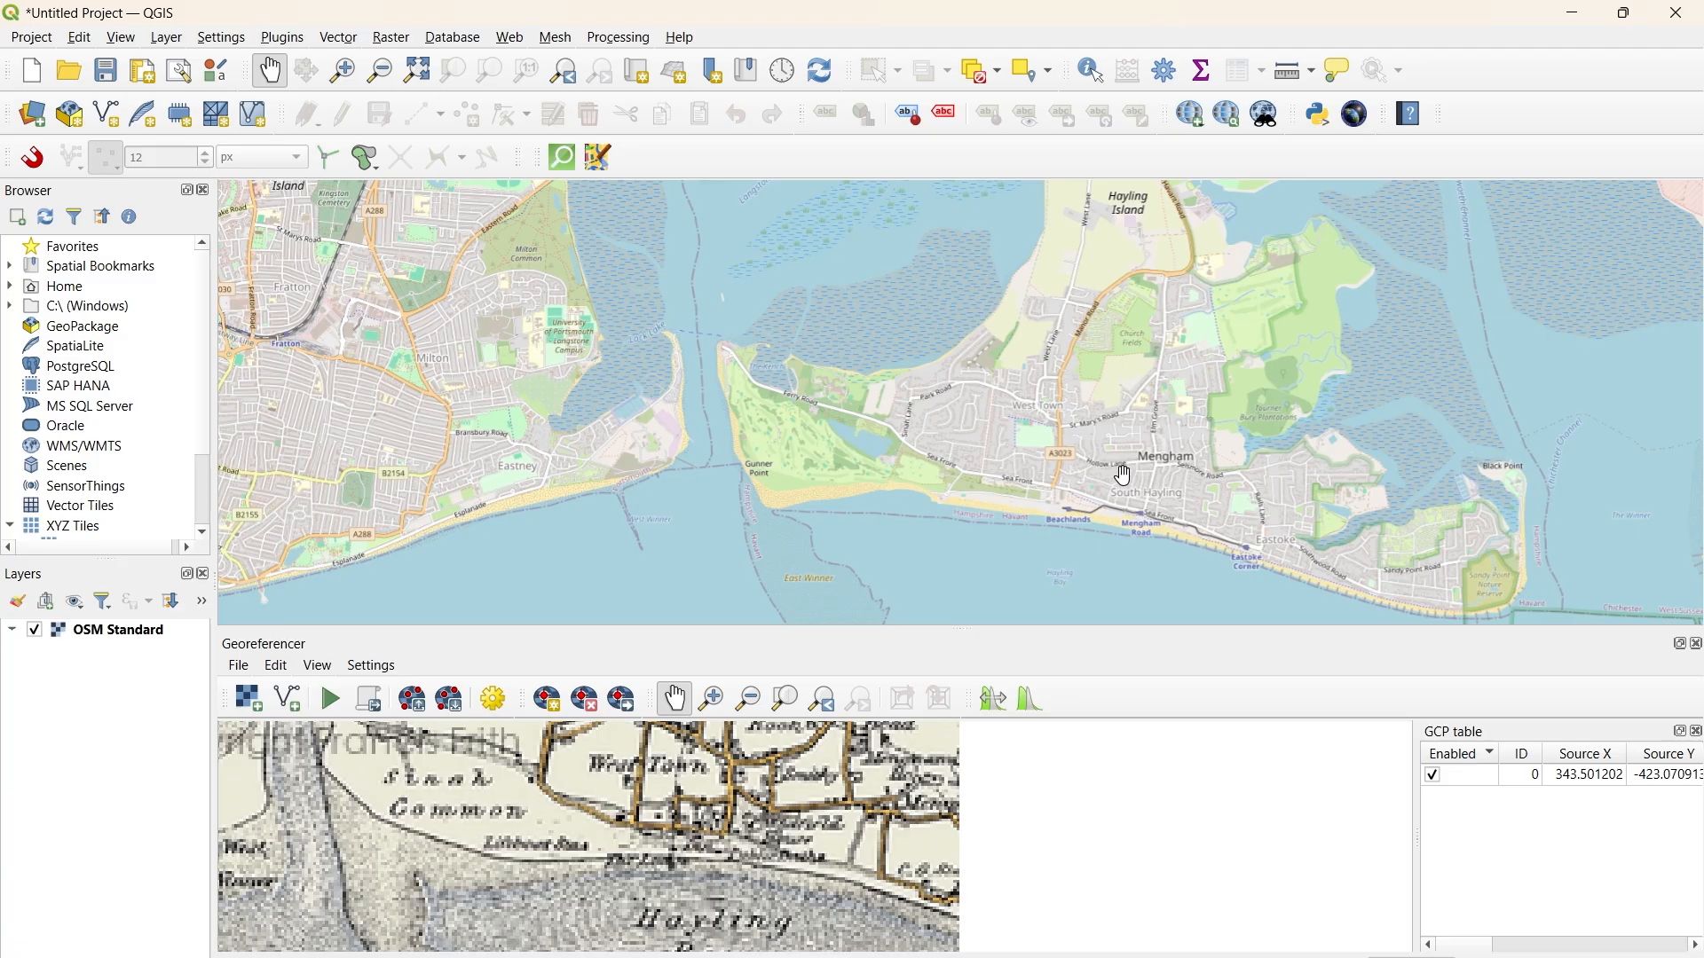
{"action": "scroll", "coordinate": [1124, 476], "scroll_direction": "up", "scroll_amount": 2}
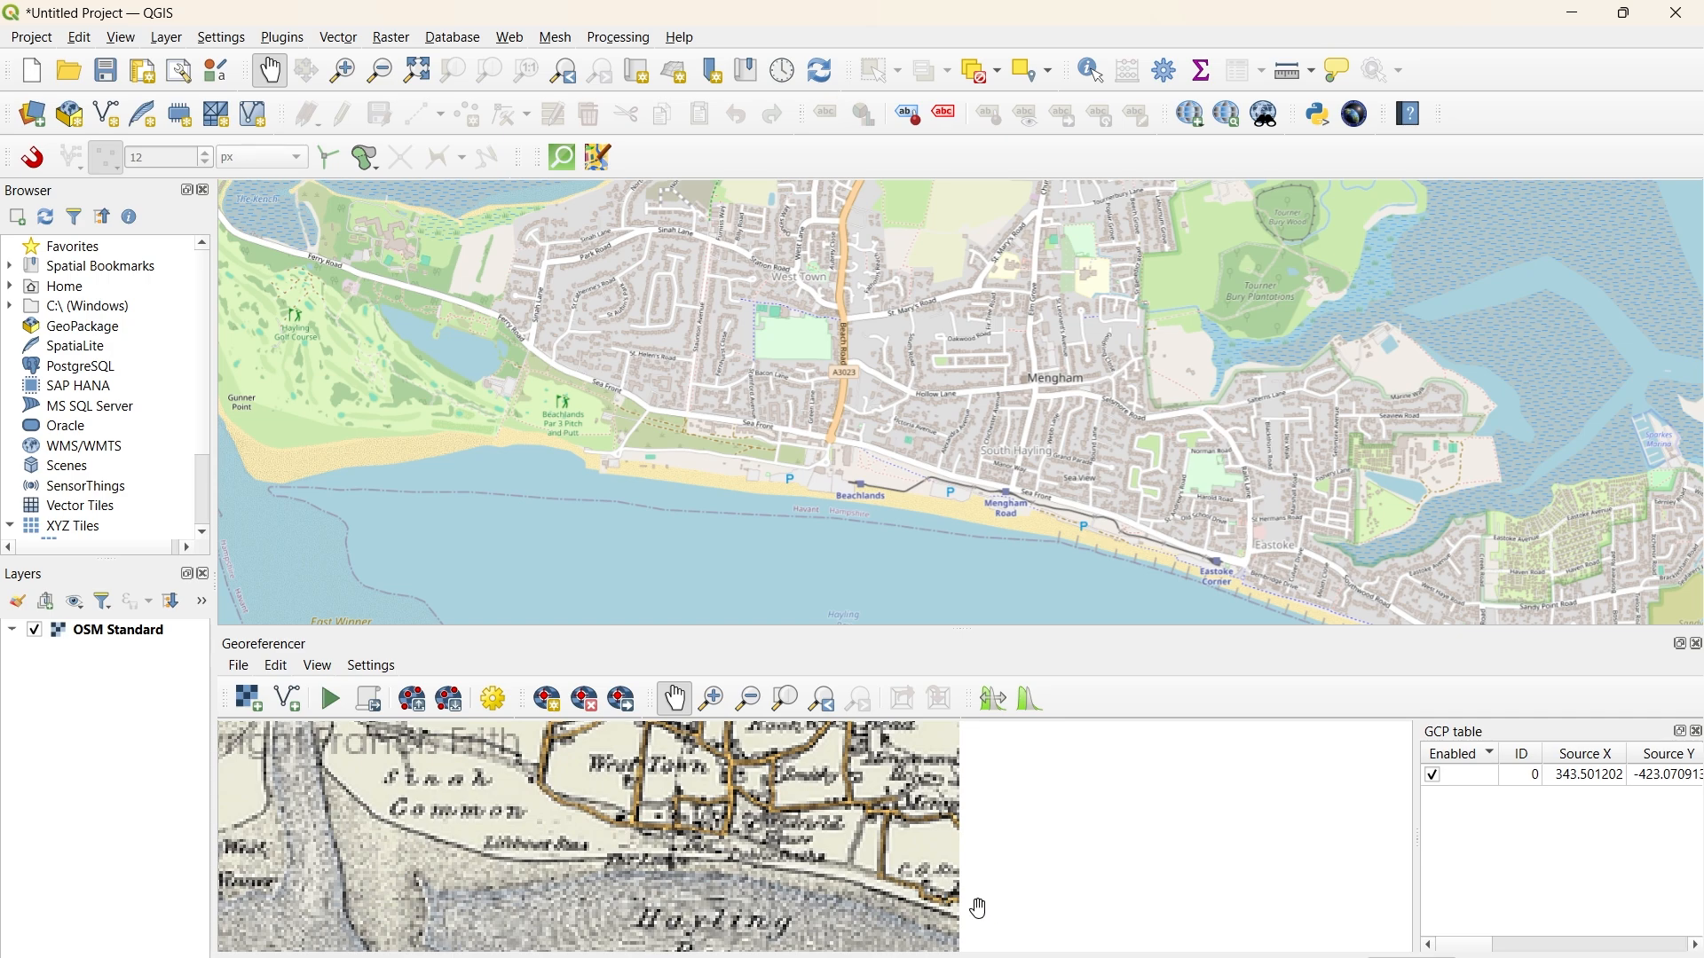
{"action": "left_click_drag", "start_coordinate": [1234, 581], "coordinate": [1221, 552]}
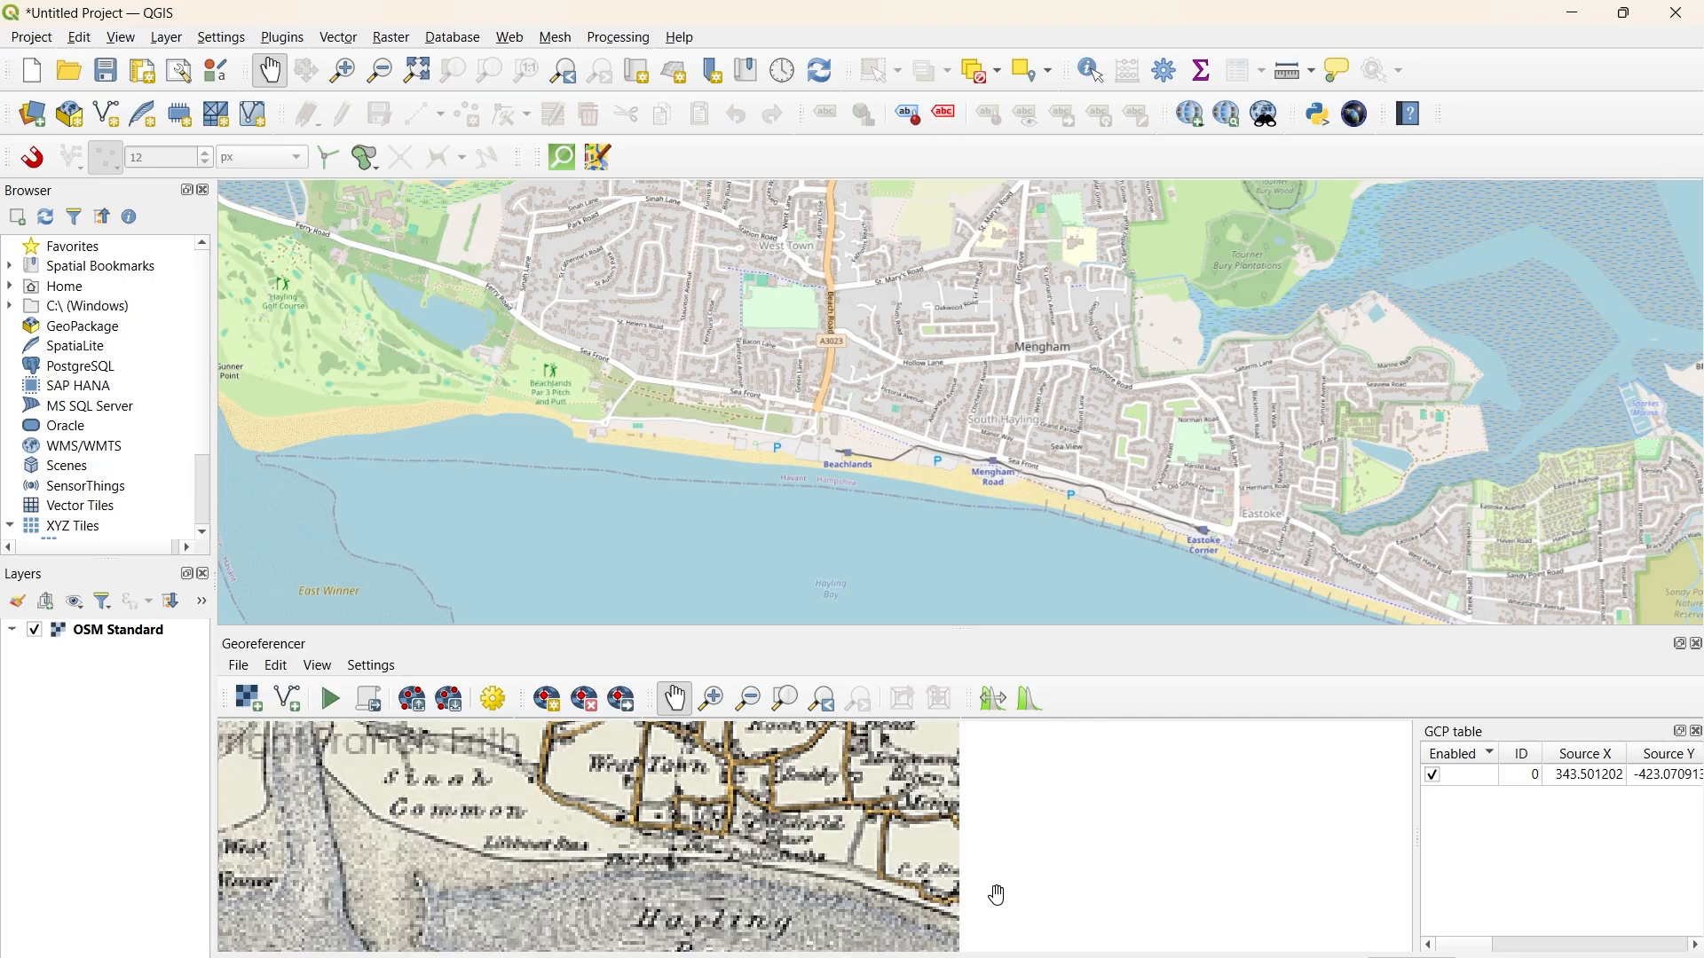
Step: Add a ground control point on the Hayling Bay shoreline near the historic map's eastern edge, matching it to Eastoke Corner on the basemap
{"action": "left_click", "coordinate": [547, 700]}
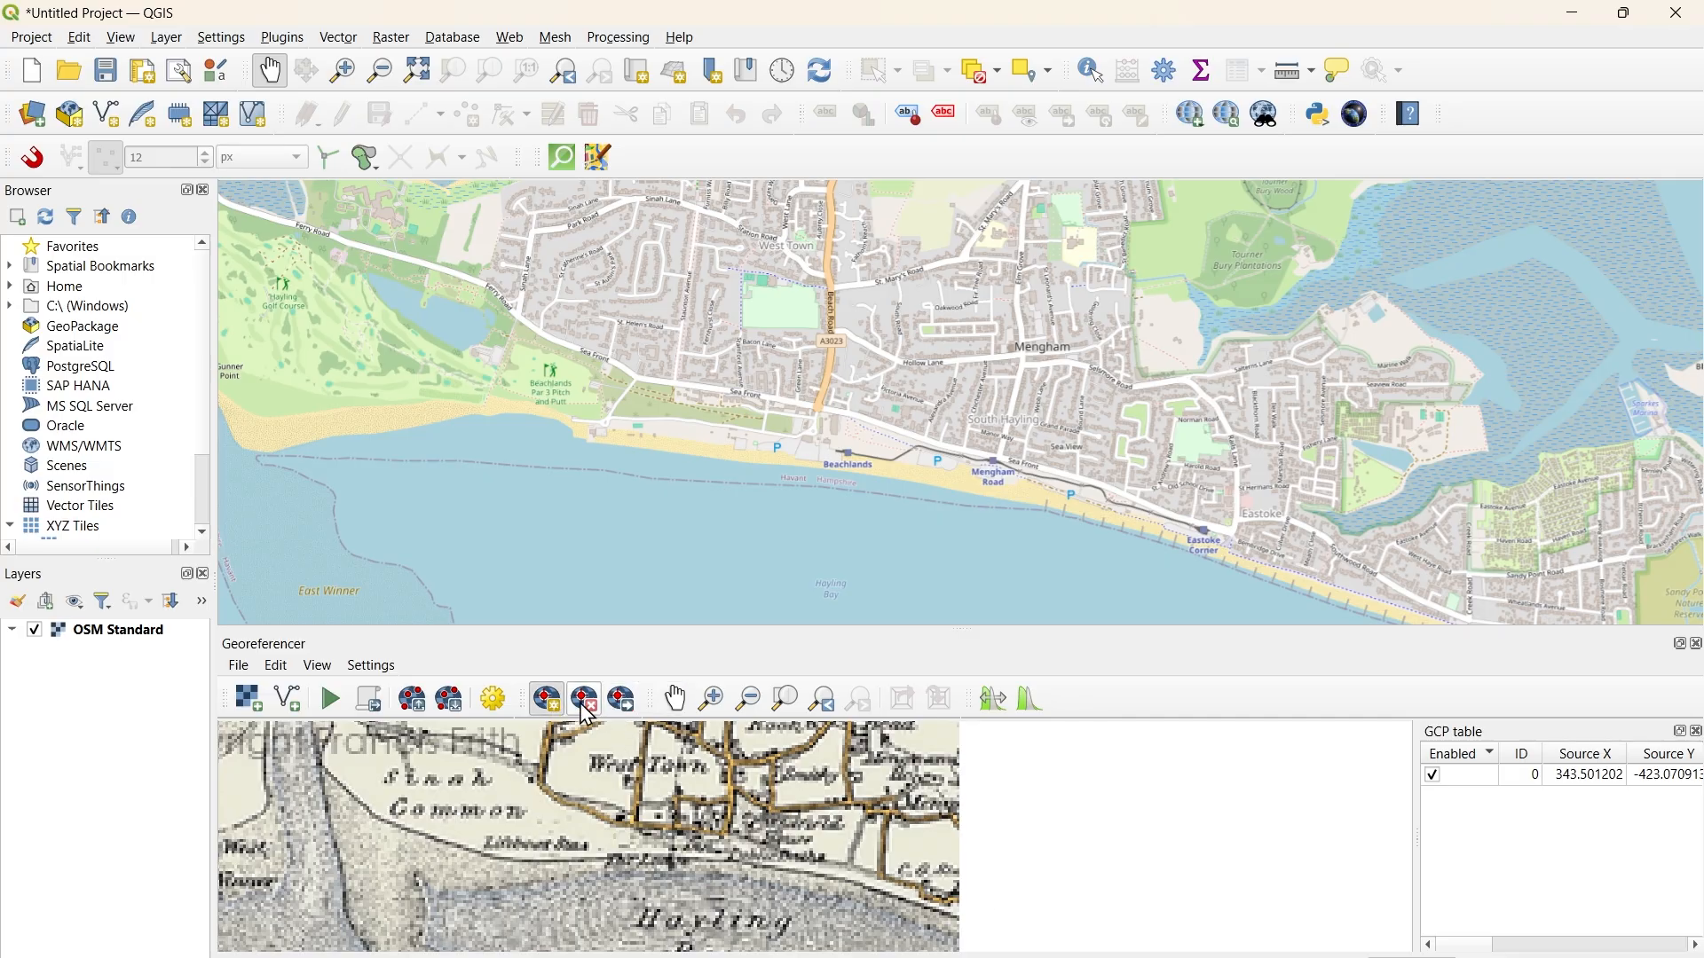
{"action": "left_click", "coordinate": [941, 912]}
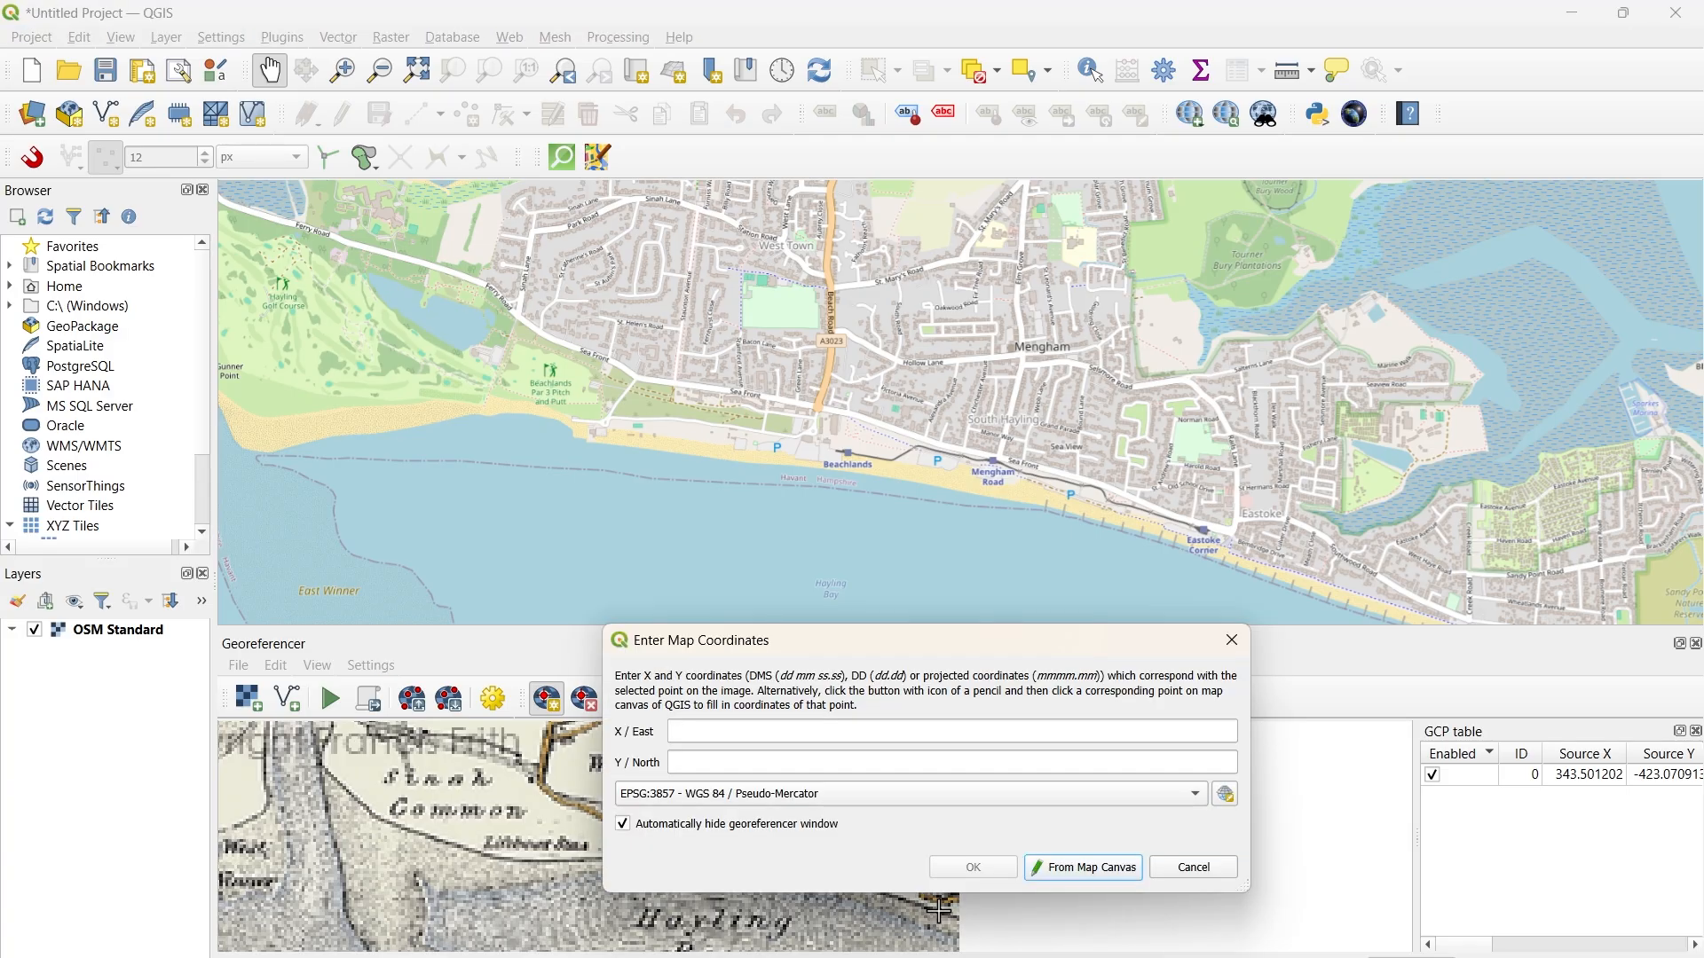
{"action": "left_click", "coordinate": [1074, 868]}
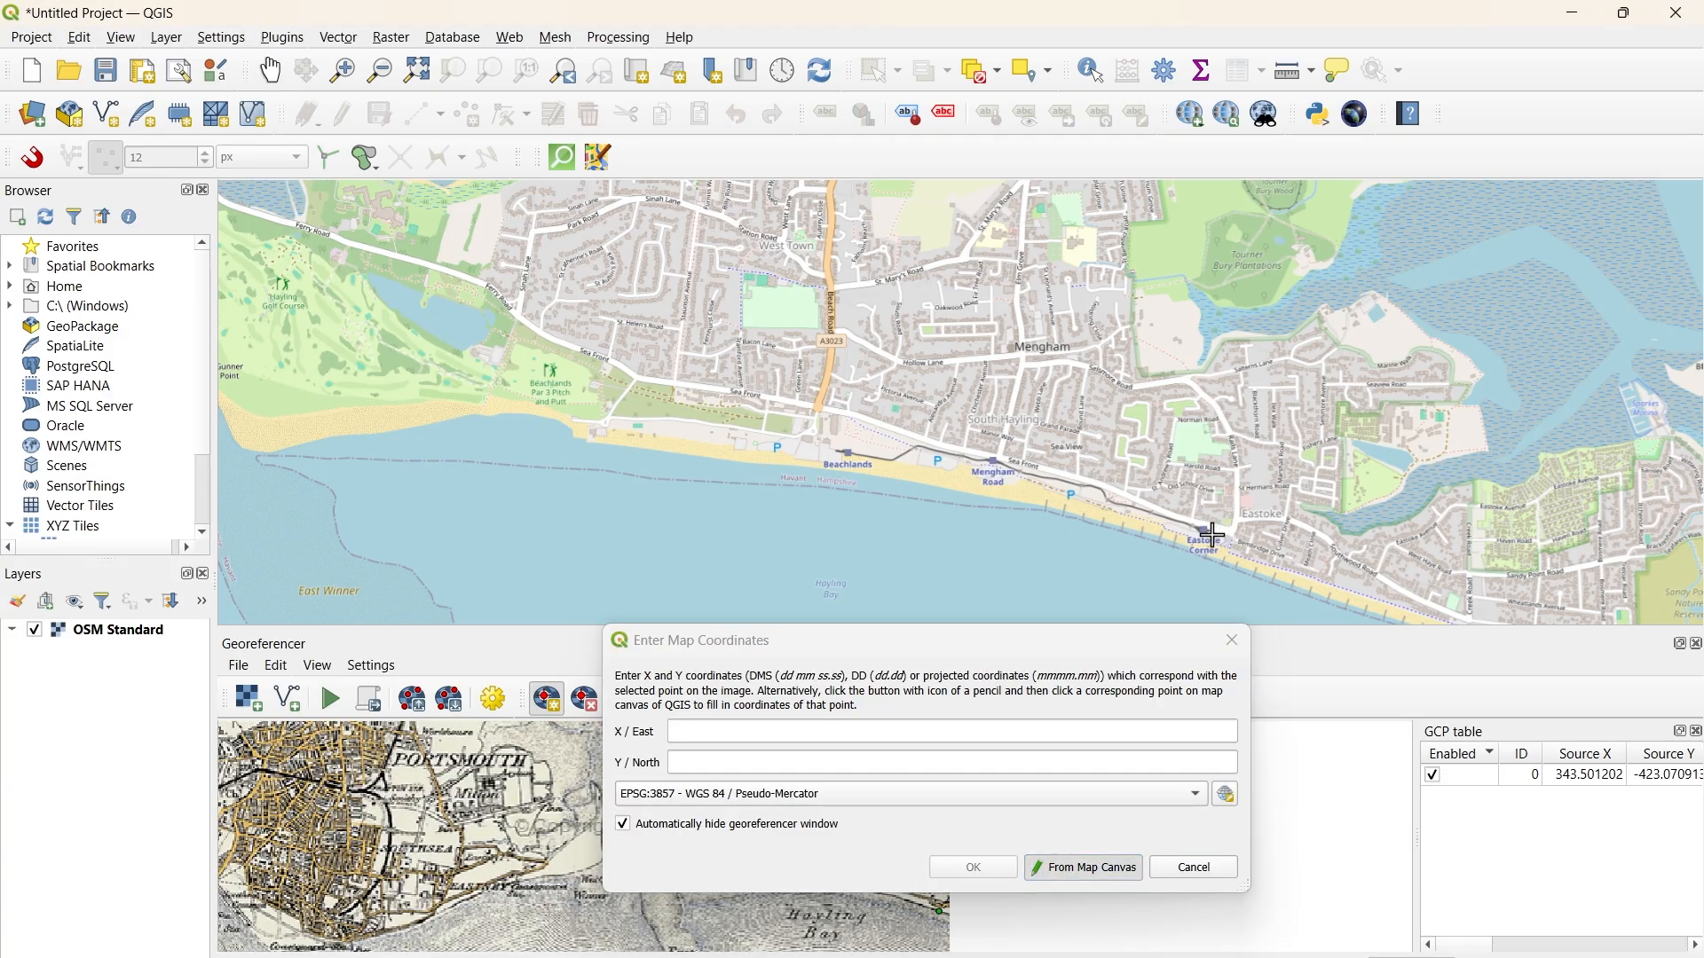
{"action": "left_click", "coordinate": [1213, 535]}
{"action": "left_click", "coordinate": [994, 868]}
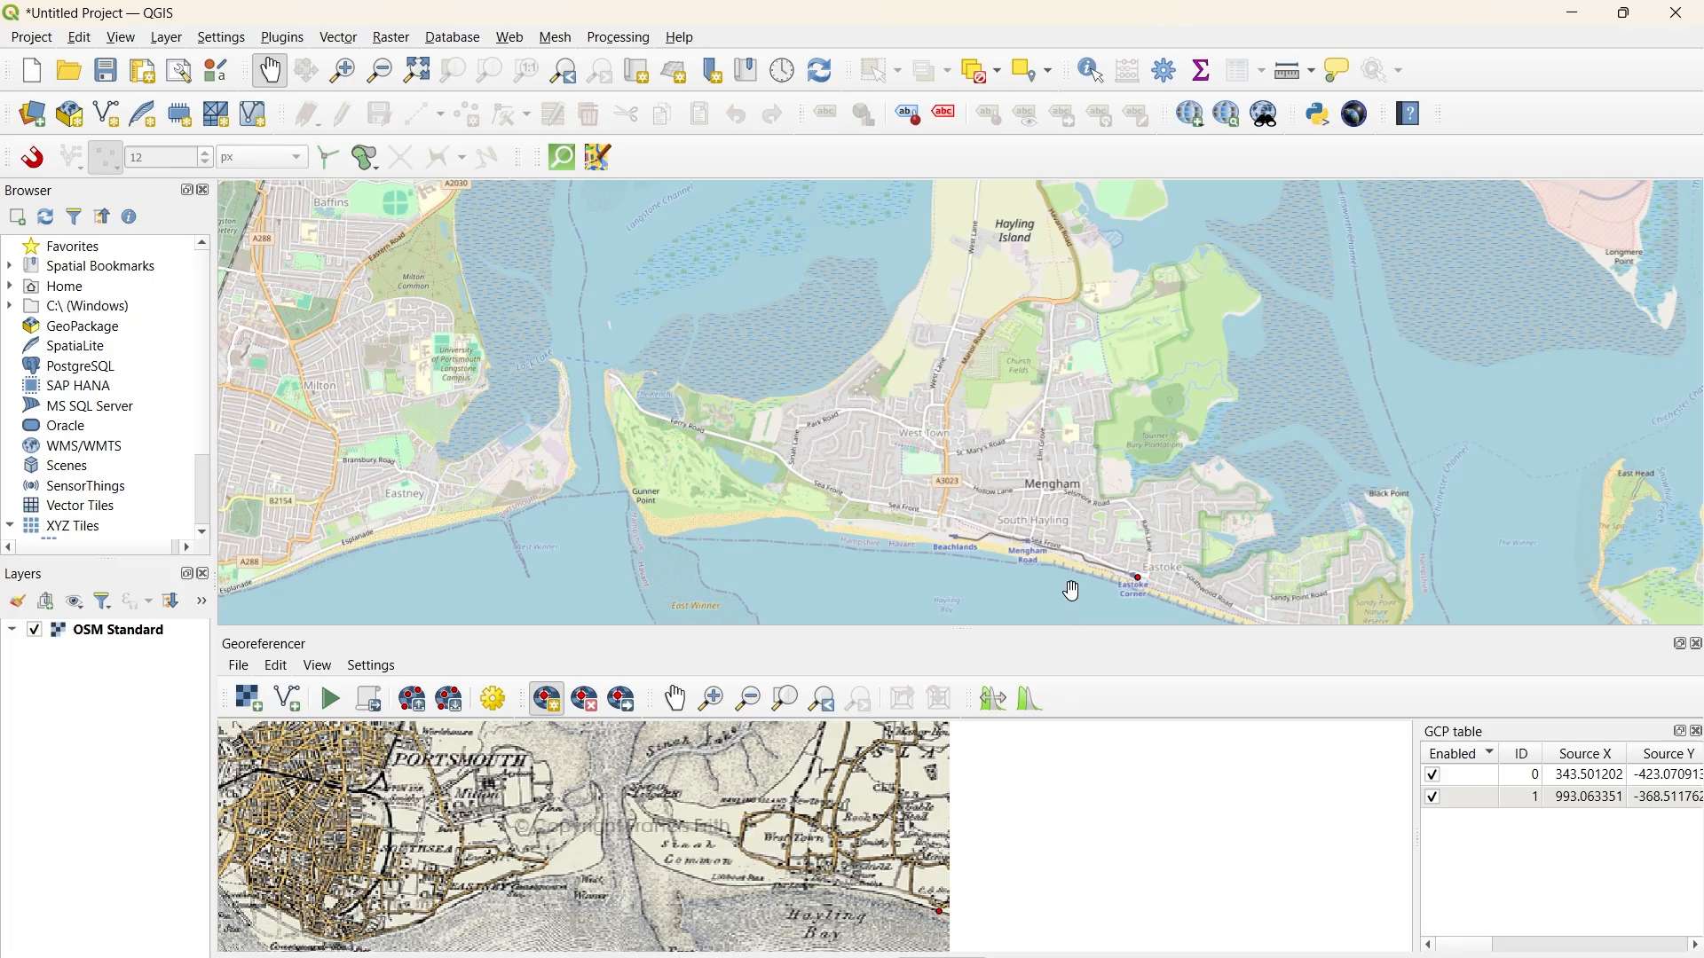
Step: Enlarge the Georeferencer's image area by making the main map canvas shorter
{"action": "scroll", "coordinate": [1073, 590], "scroll_direction": "down", "scroll_amount": 1}
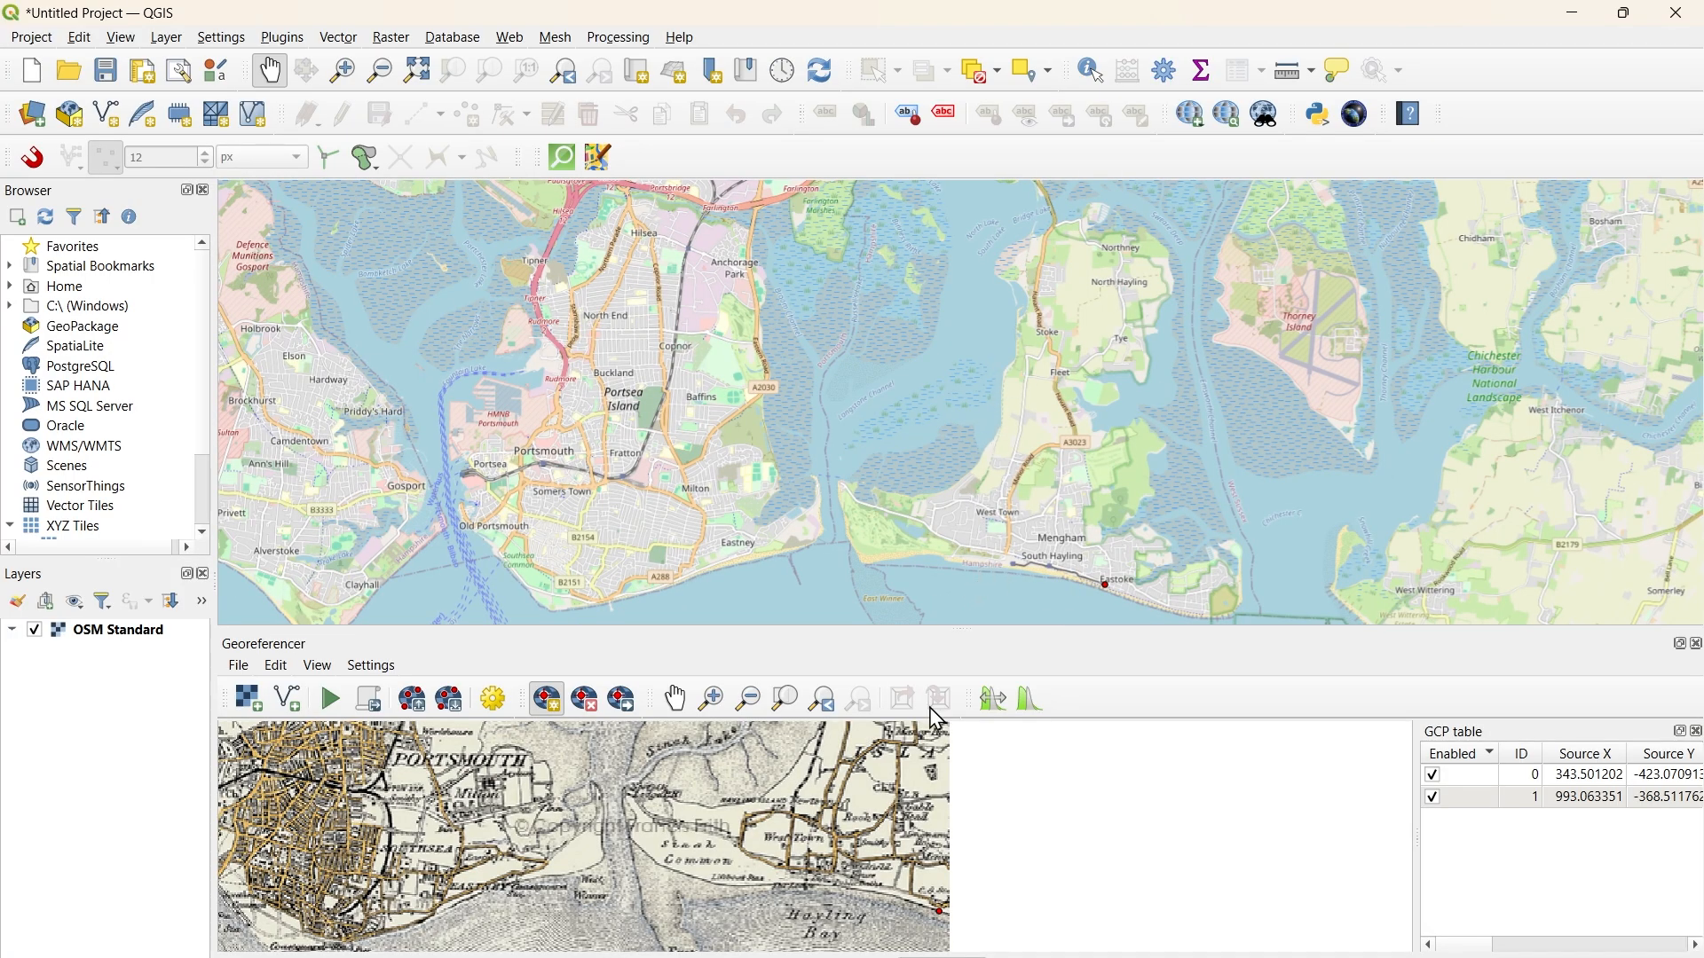
{"action": "left_click", "coordinate": [675, 700]}
{"action": "scroll", "coordinate": [907, 836], "scroll_direction": "down", "scroll_amount": 2}
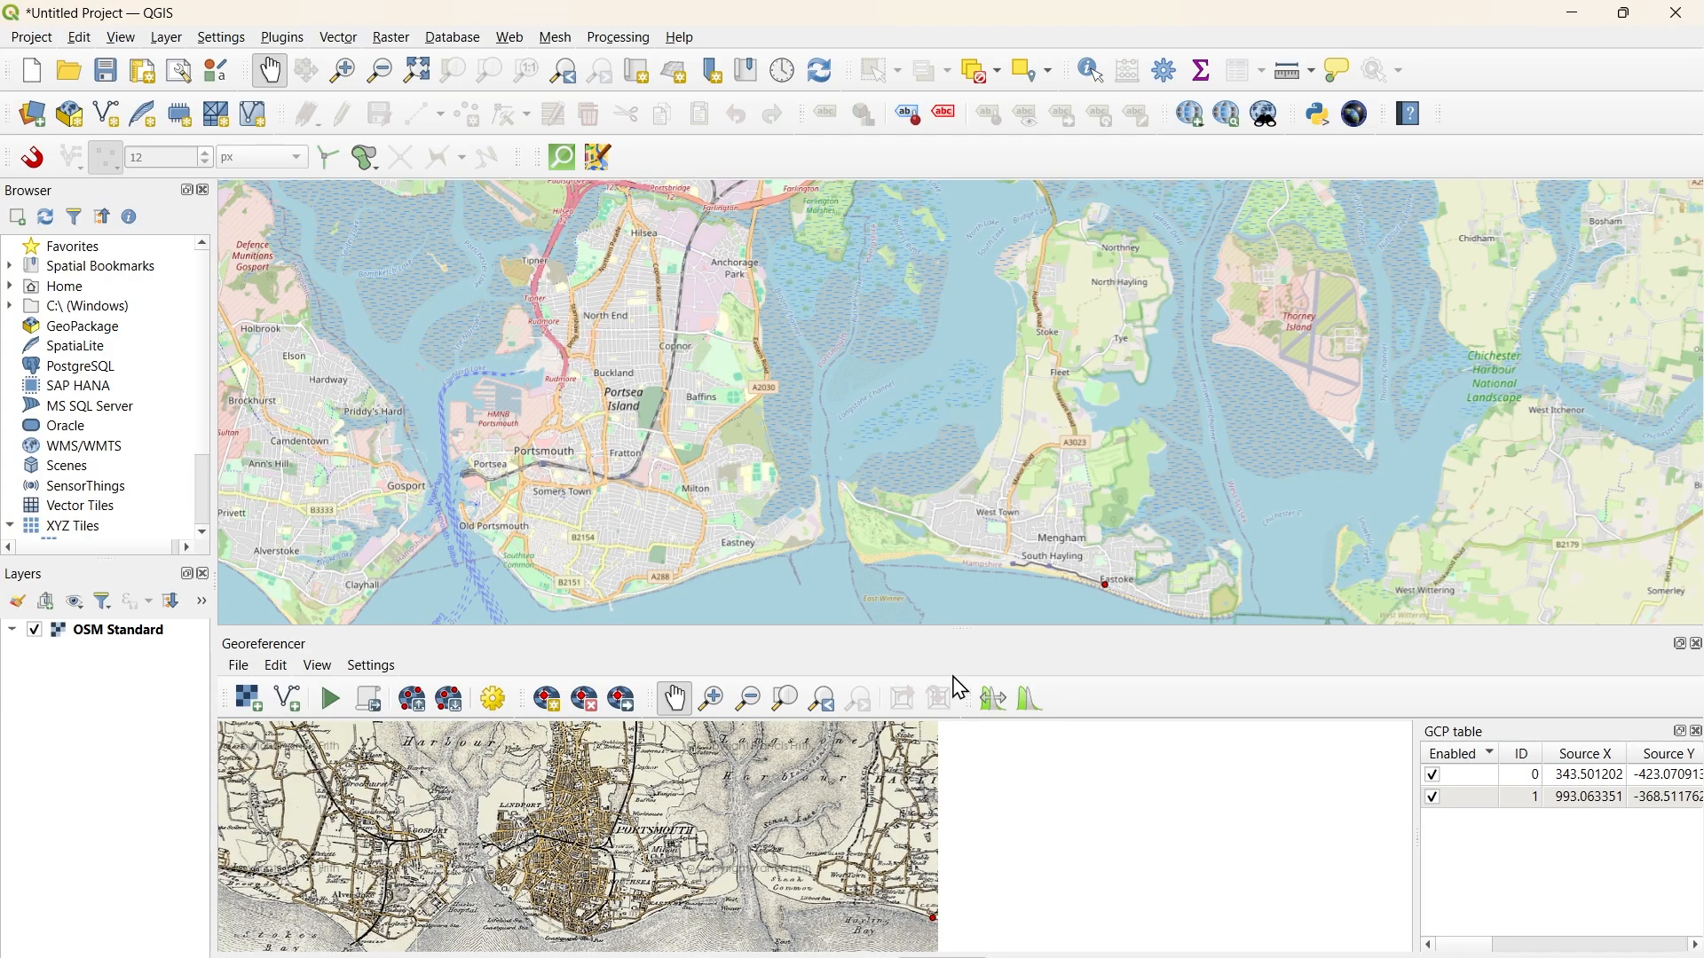
{"action": "left_click_drag", "start_coordinate": [950, 629], "coordinate": [965, 554]}
Step: Examine Langstone Harbour and northern Hayling Island on both maps for a feature suitable as a control point
{"action": "scroll", "coordinate": [785, 824], "scroll_direction": "up", "scroll_amount": 4}
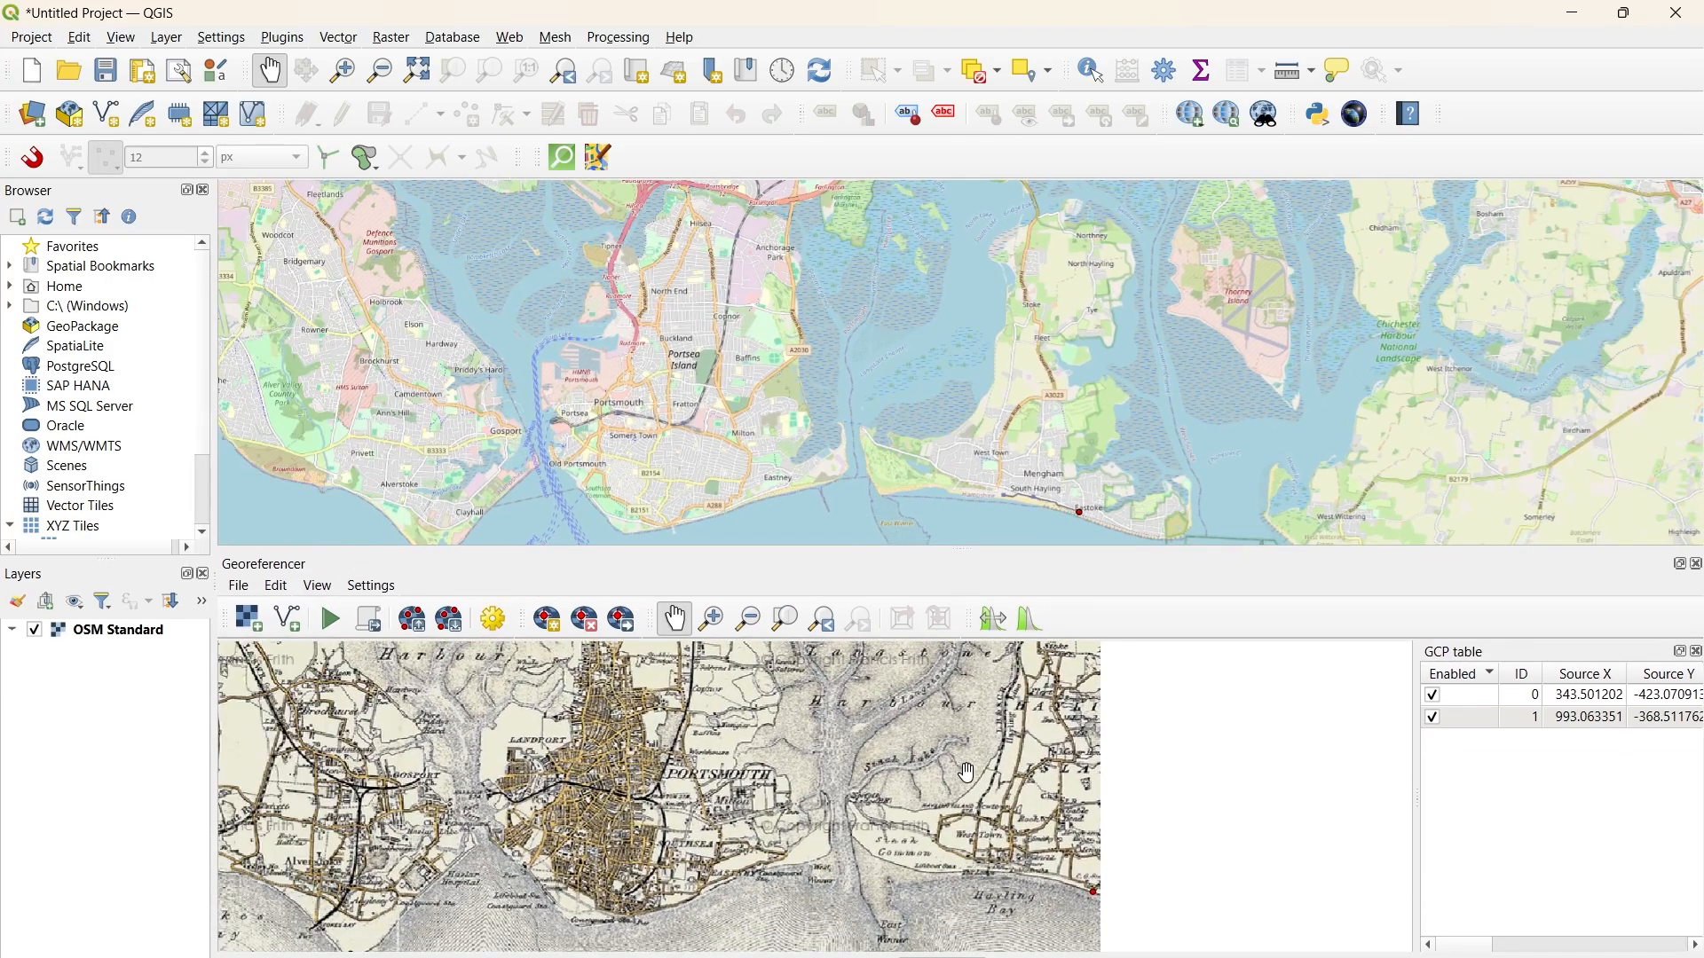
{"action": "scroll", "coordinate": [1036, 752], "scroll_direction": "up", "scroll_amount": 1}
{"action": "left_click_drag", "start_coordinate": [997, 877], "coordinate": [869, 951]}
{"action": "left_click_drag", "start_coordinate": [923, 797], "coordinate": [857, 854]}
{"action": "mouse_move", "coordinate": [860, 793]}
{"action": "left_mouse_down"}
{"action": "mouse_move", "coordinate": [851, 855]}
{"action": "mouse_move", "coordinate": [866, 799]}
{"action": "left_mouse_up"}
{"action": "left_click_drag", "start_coordinate": [855, 868], "coordinate": [879, 810]}
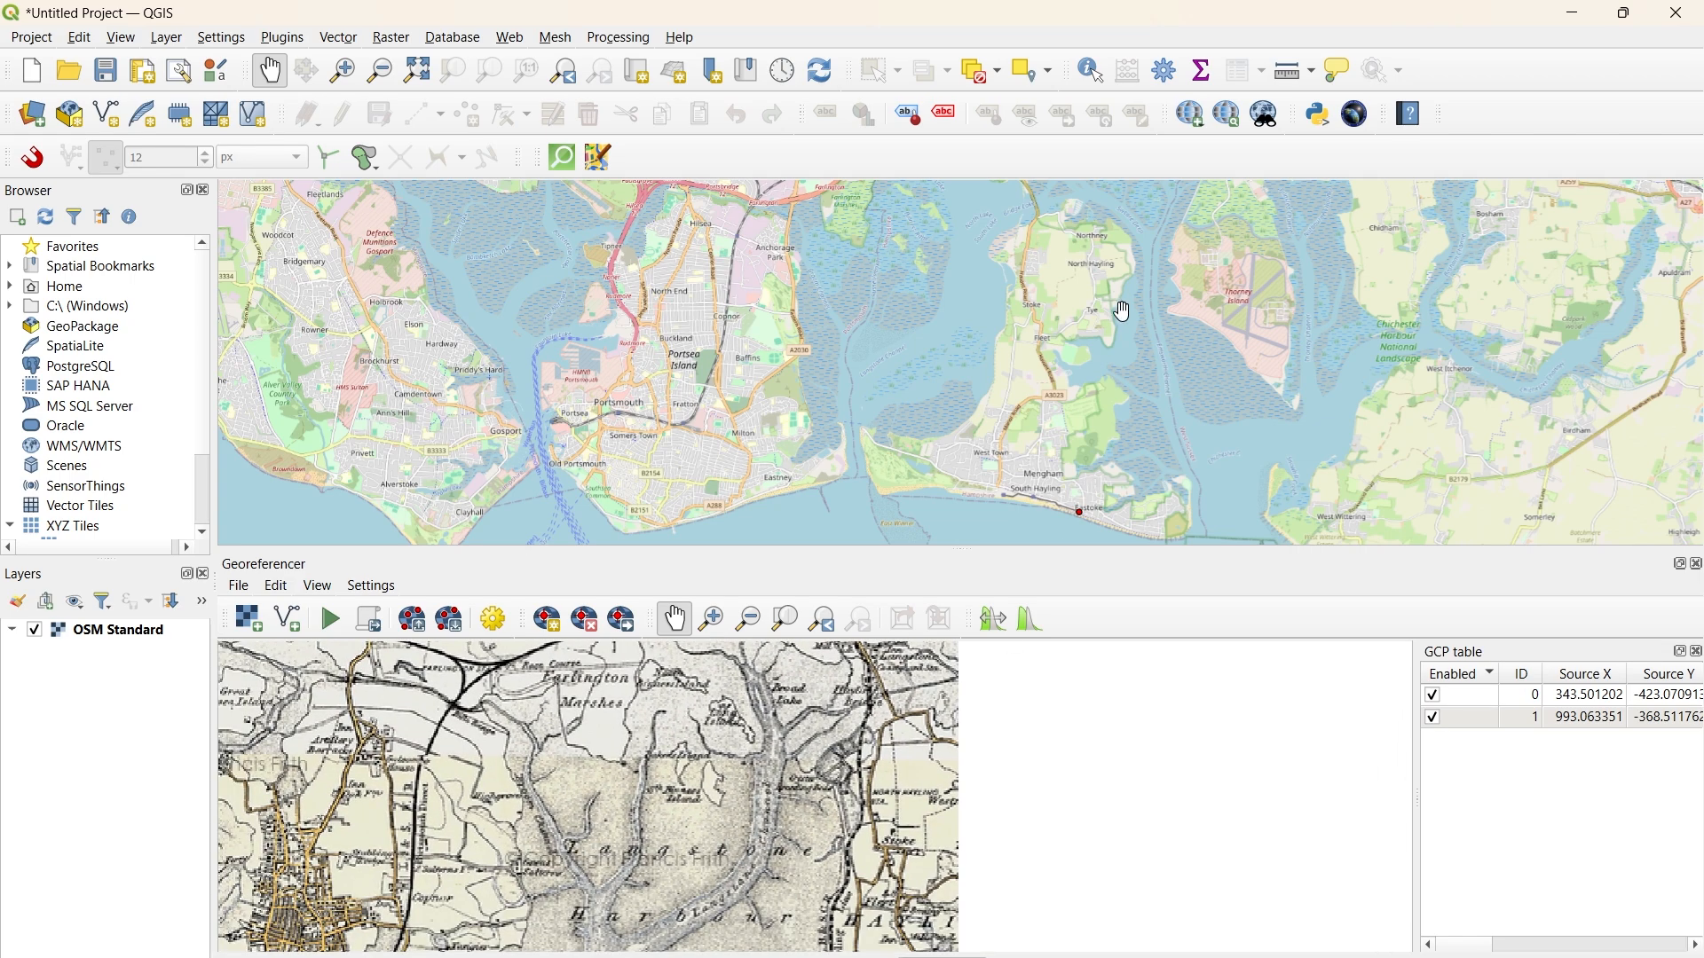
{"action": "left_click_drag", "start_coordinate": [1019, 276], "coordinate": [1010, 432]}
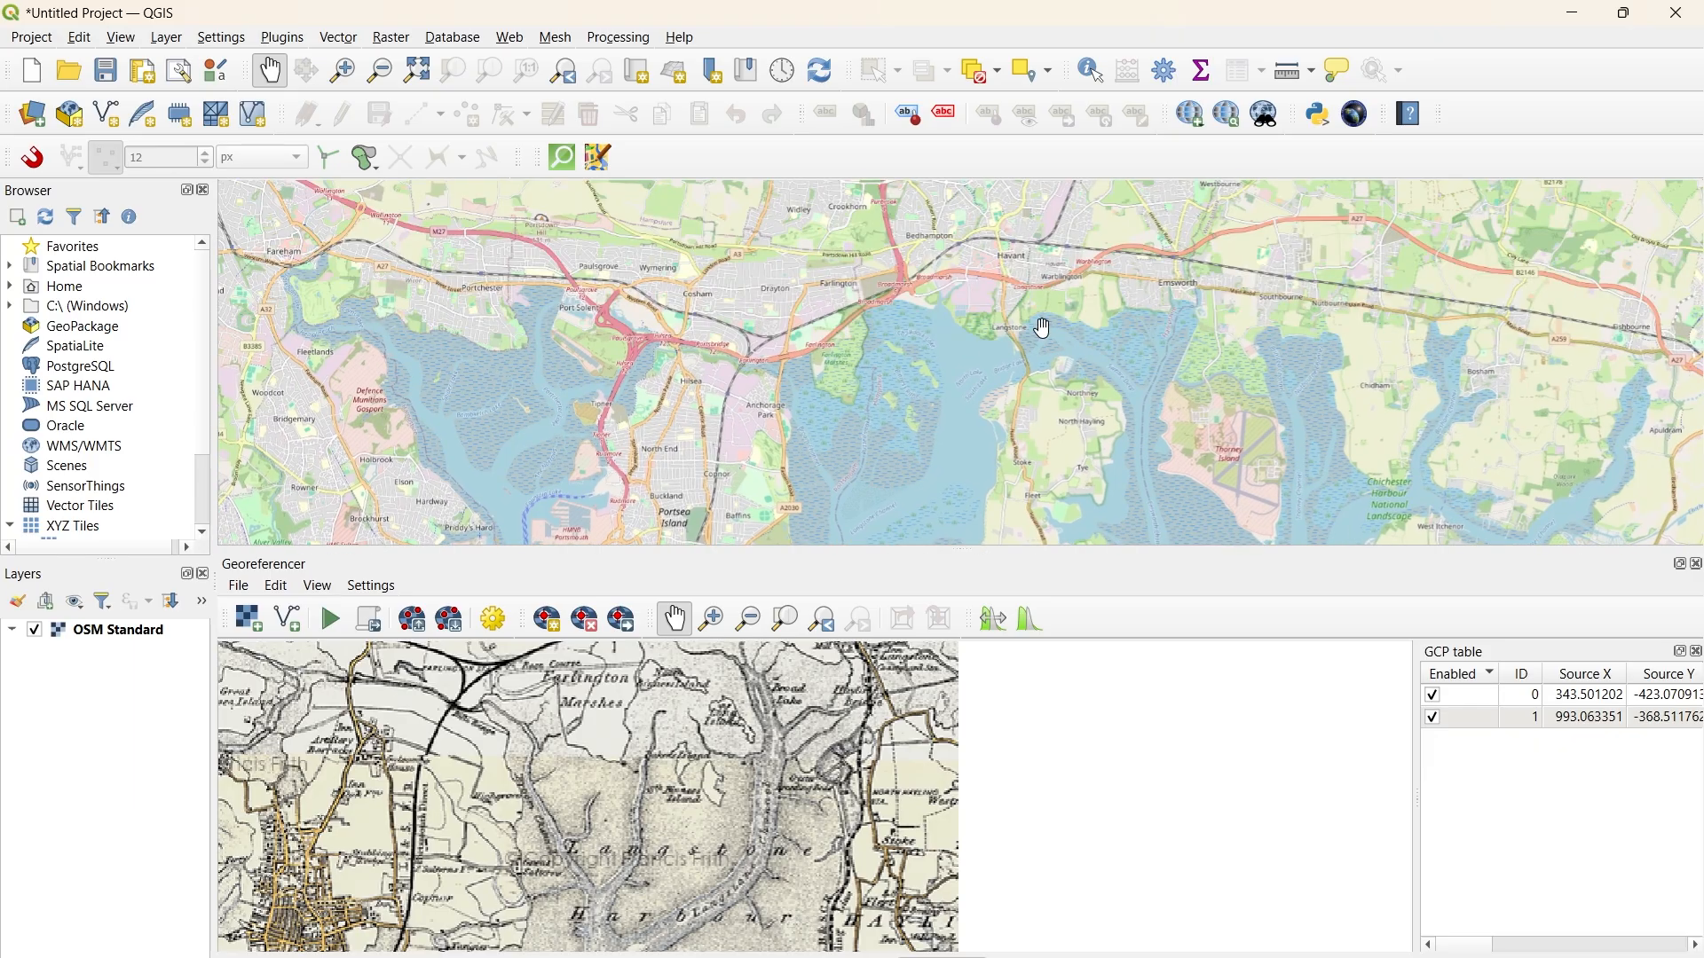
{"action": "left_click_drag", "start_coordinate": [1042, 339], "coordinate": [1042, 385]}
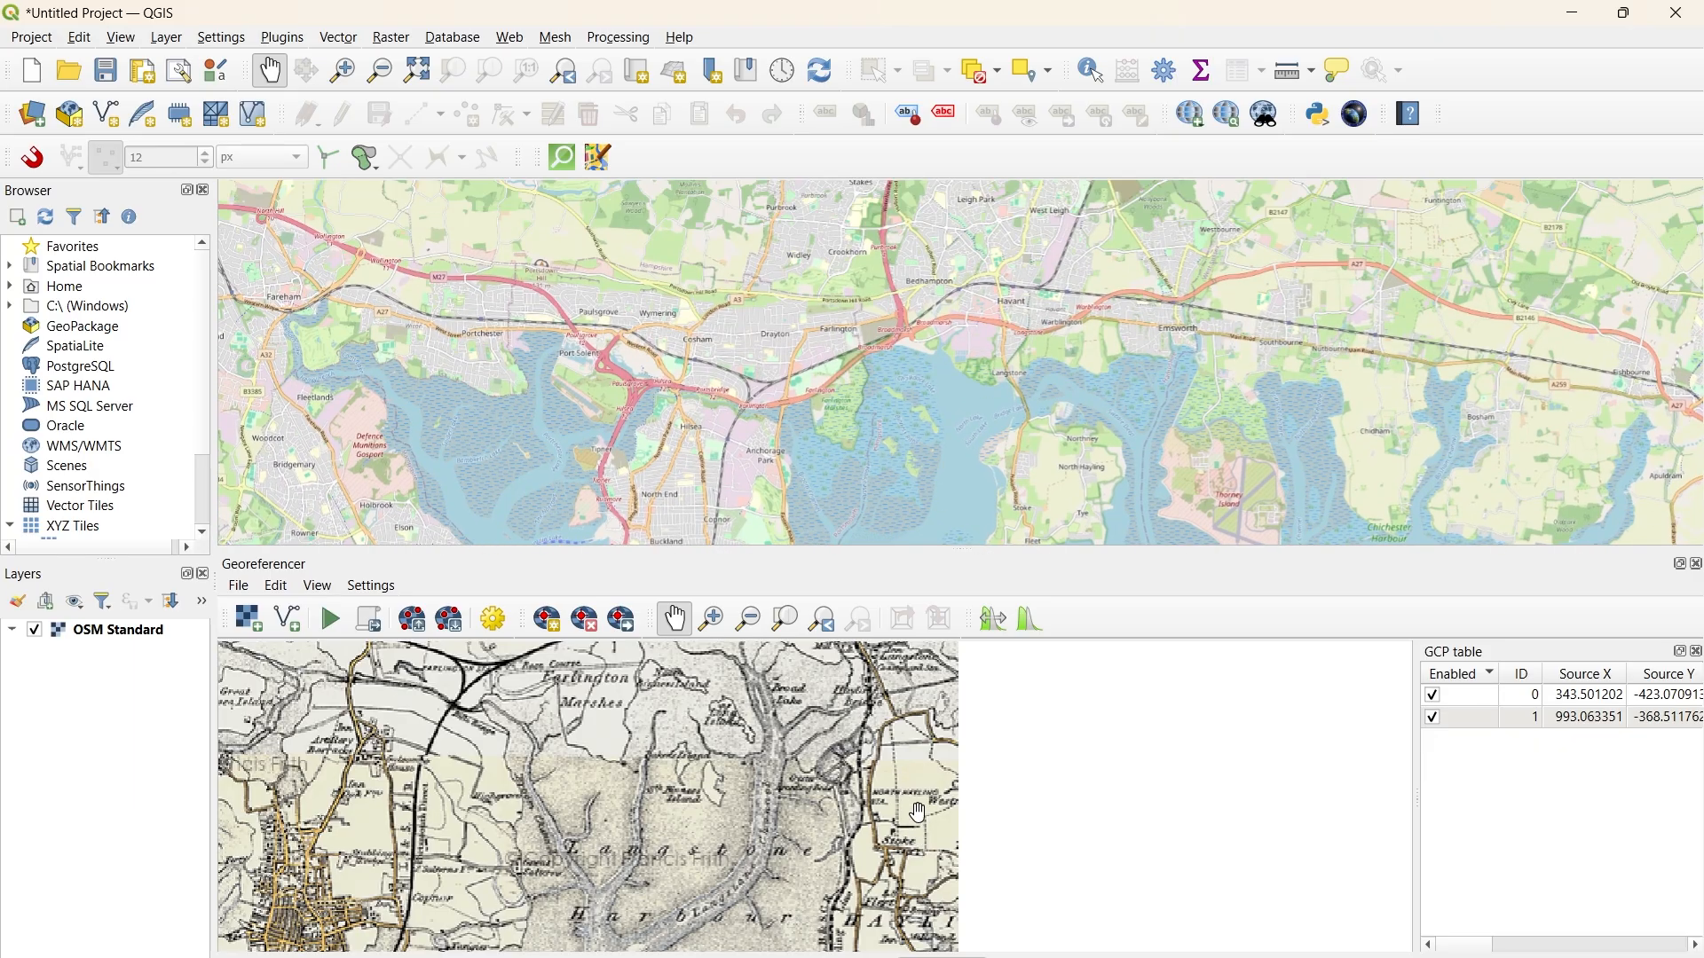
{"action": "scroll", "coordinate": [914, 810], "scroll_direction": "up", "scroll_amount": 3}
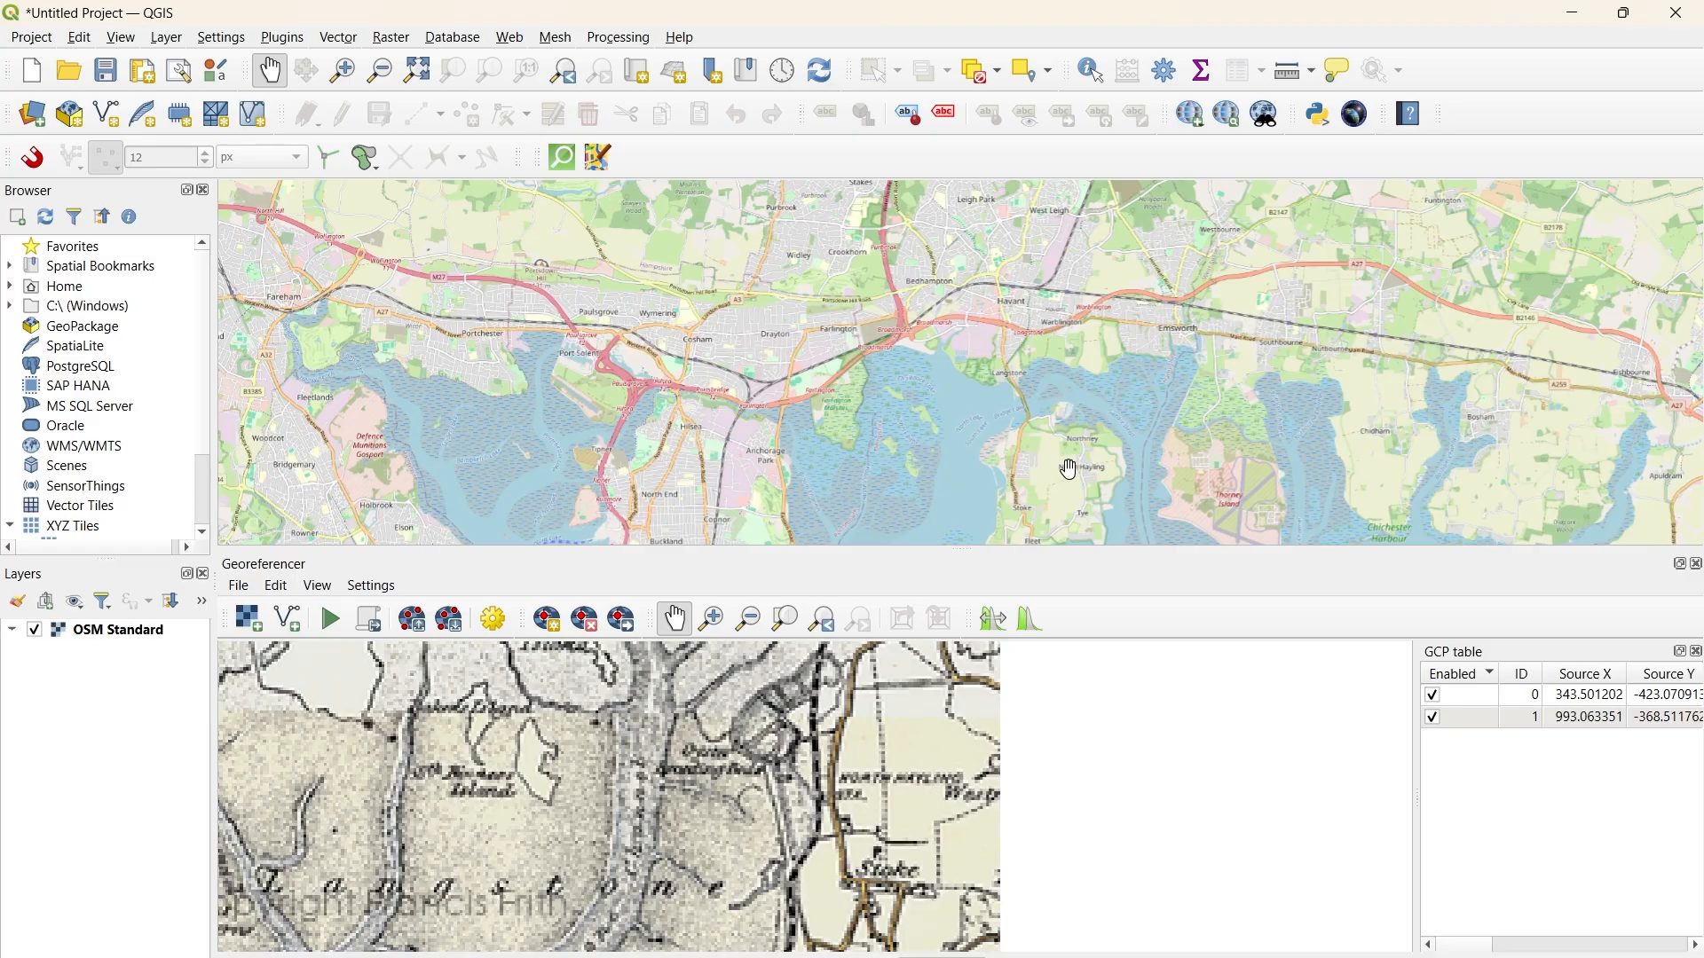
{"action": "scroll", "coordinate": [1077, 487], "scroll_direction": "up", "scroll_amount": 3}
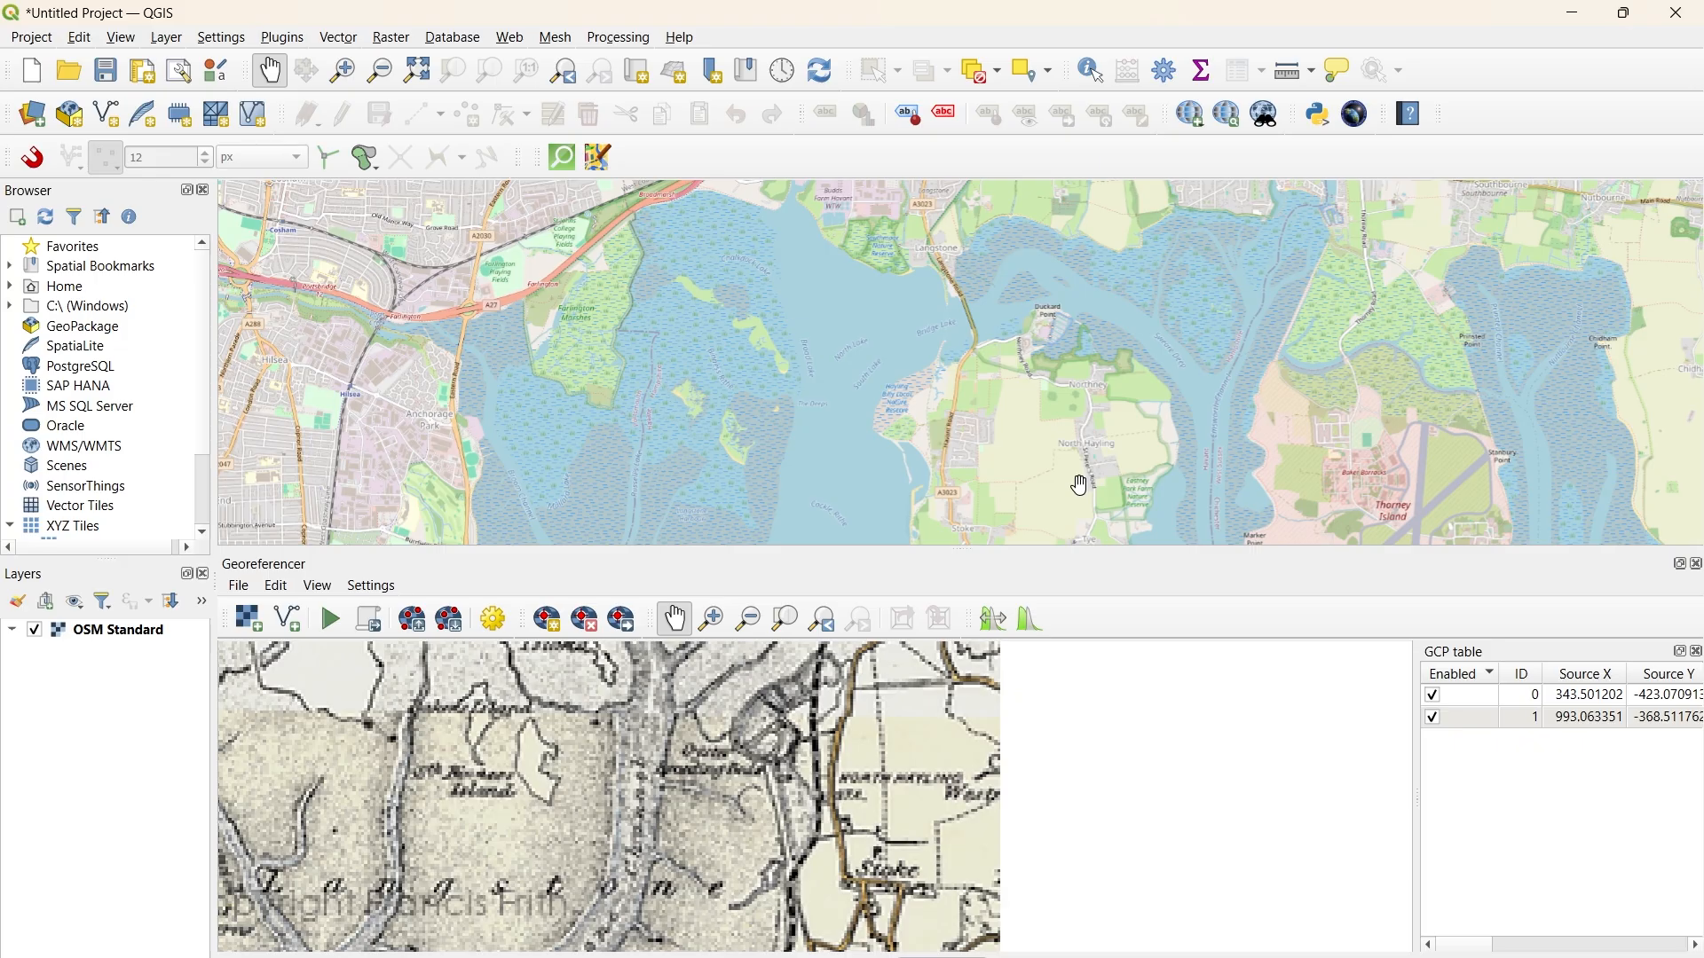
{"action": "scroll", "coordinate": [825, 866], "scroll_direction": "down", "scroll_amount": 3}
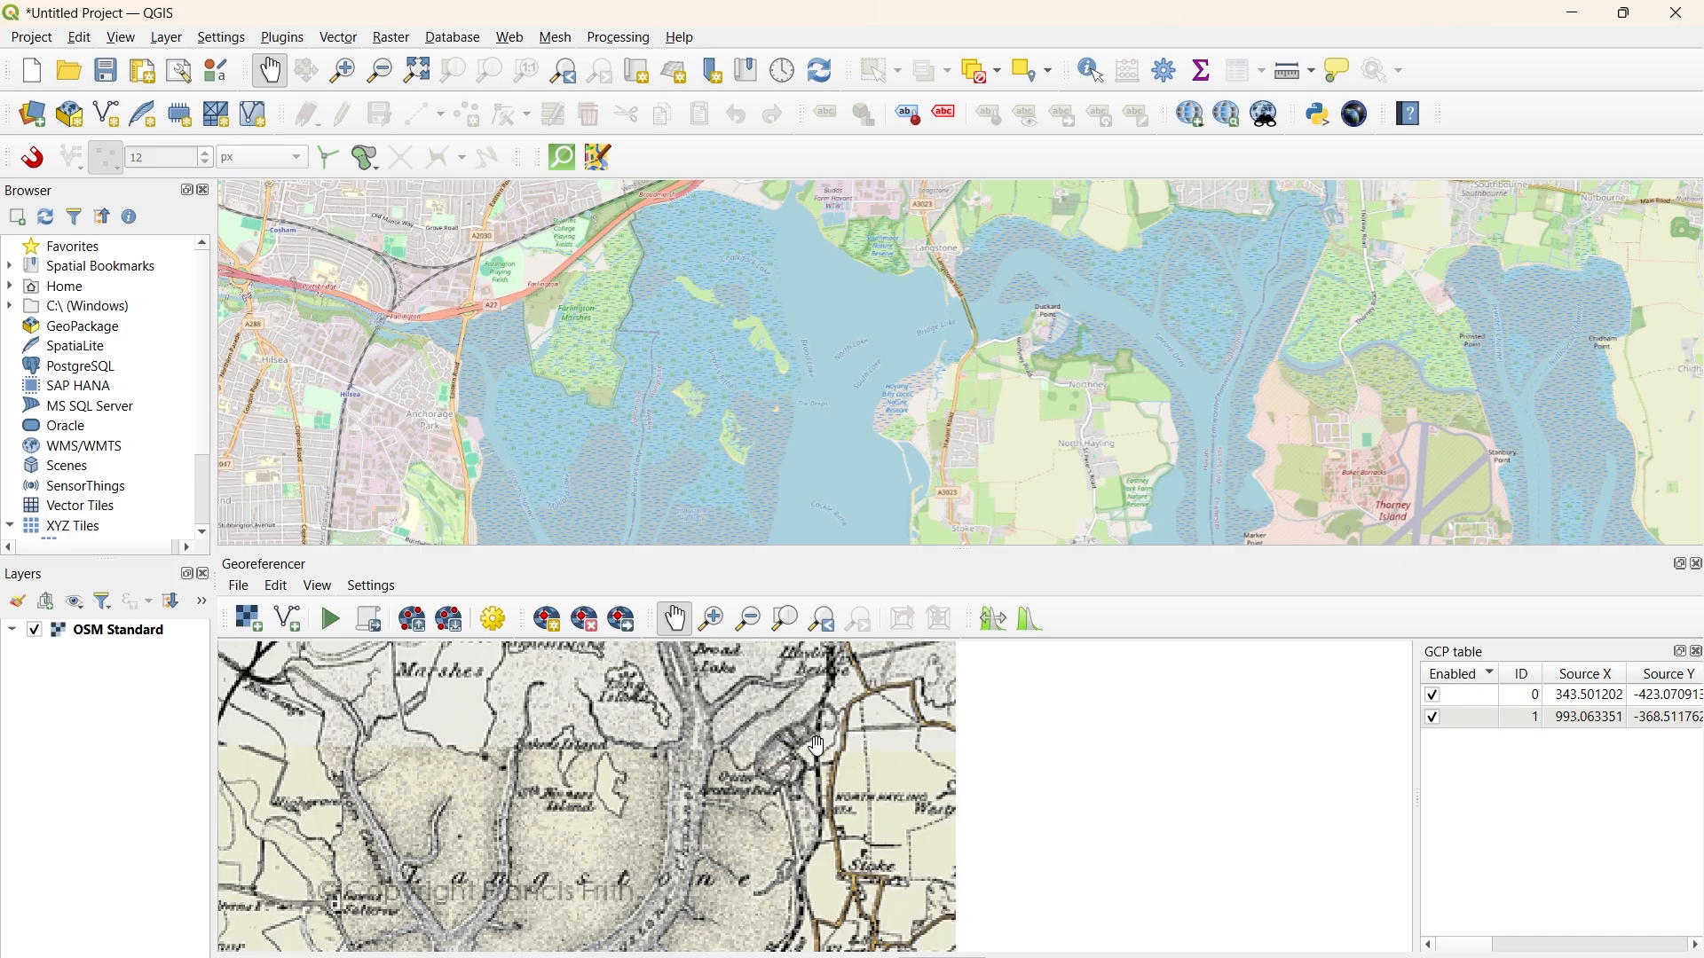
Step: Add a ground control point at Hayling Island's northern end, matching it to the basemap just east of the Langstone bridge's southern end
{"action": "left_click", "coordinate": [547, 620]}
{"action": "scroll", "coordinate": [851, 744], "scroll_direction": "down", "scroll_amount": 2}
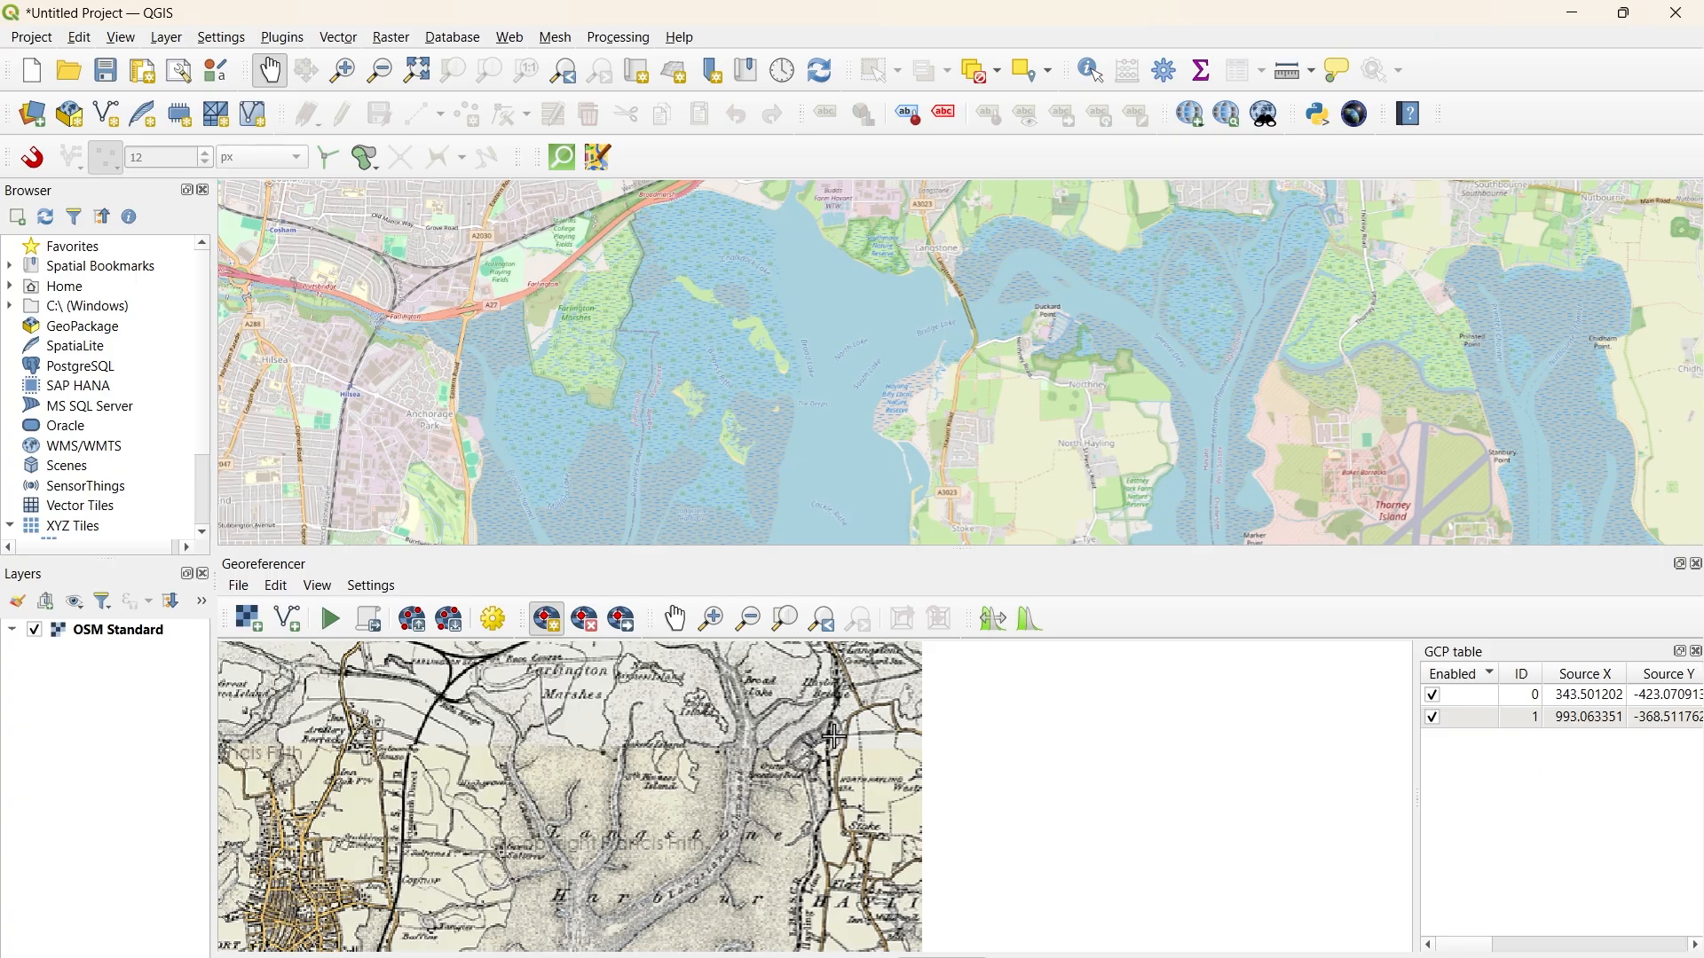
{"action": "left_click", "coordinate": [845, 732]}
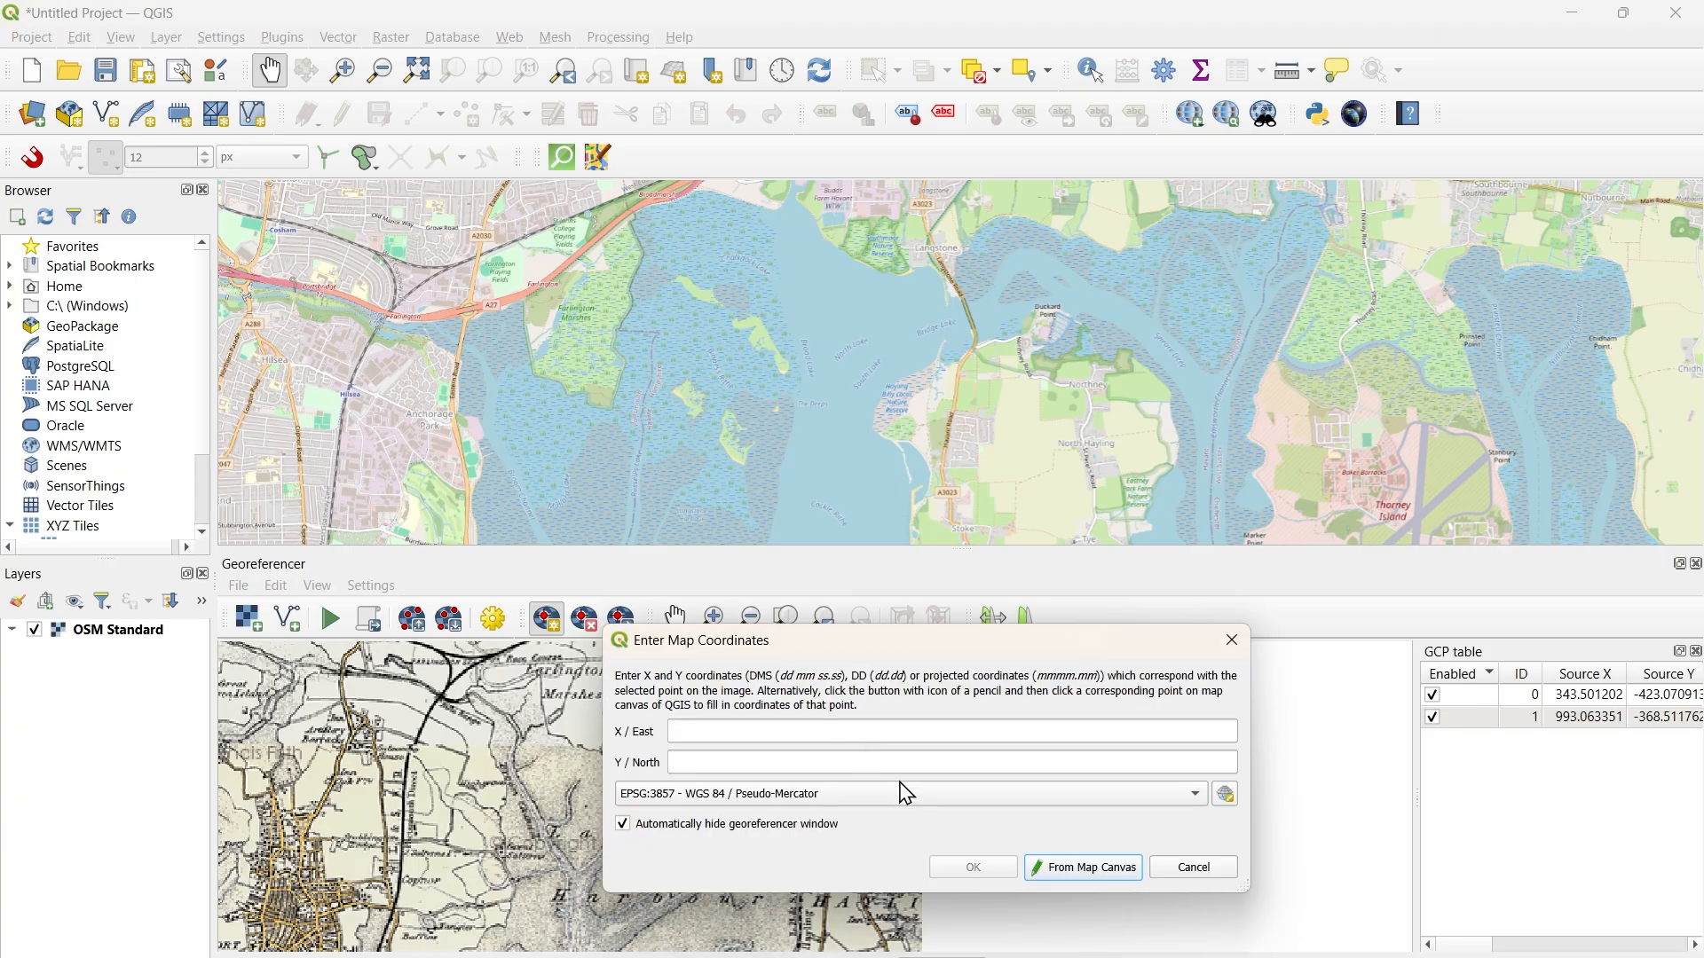
{"action": "left_click", "coordinate": [1056, 868]}
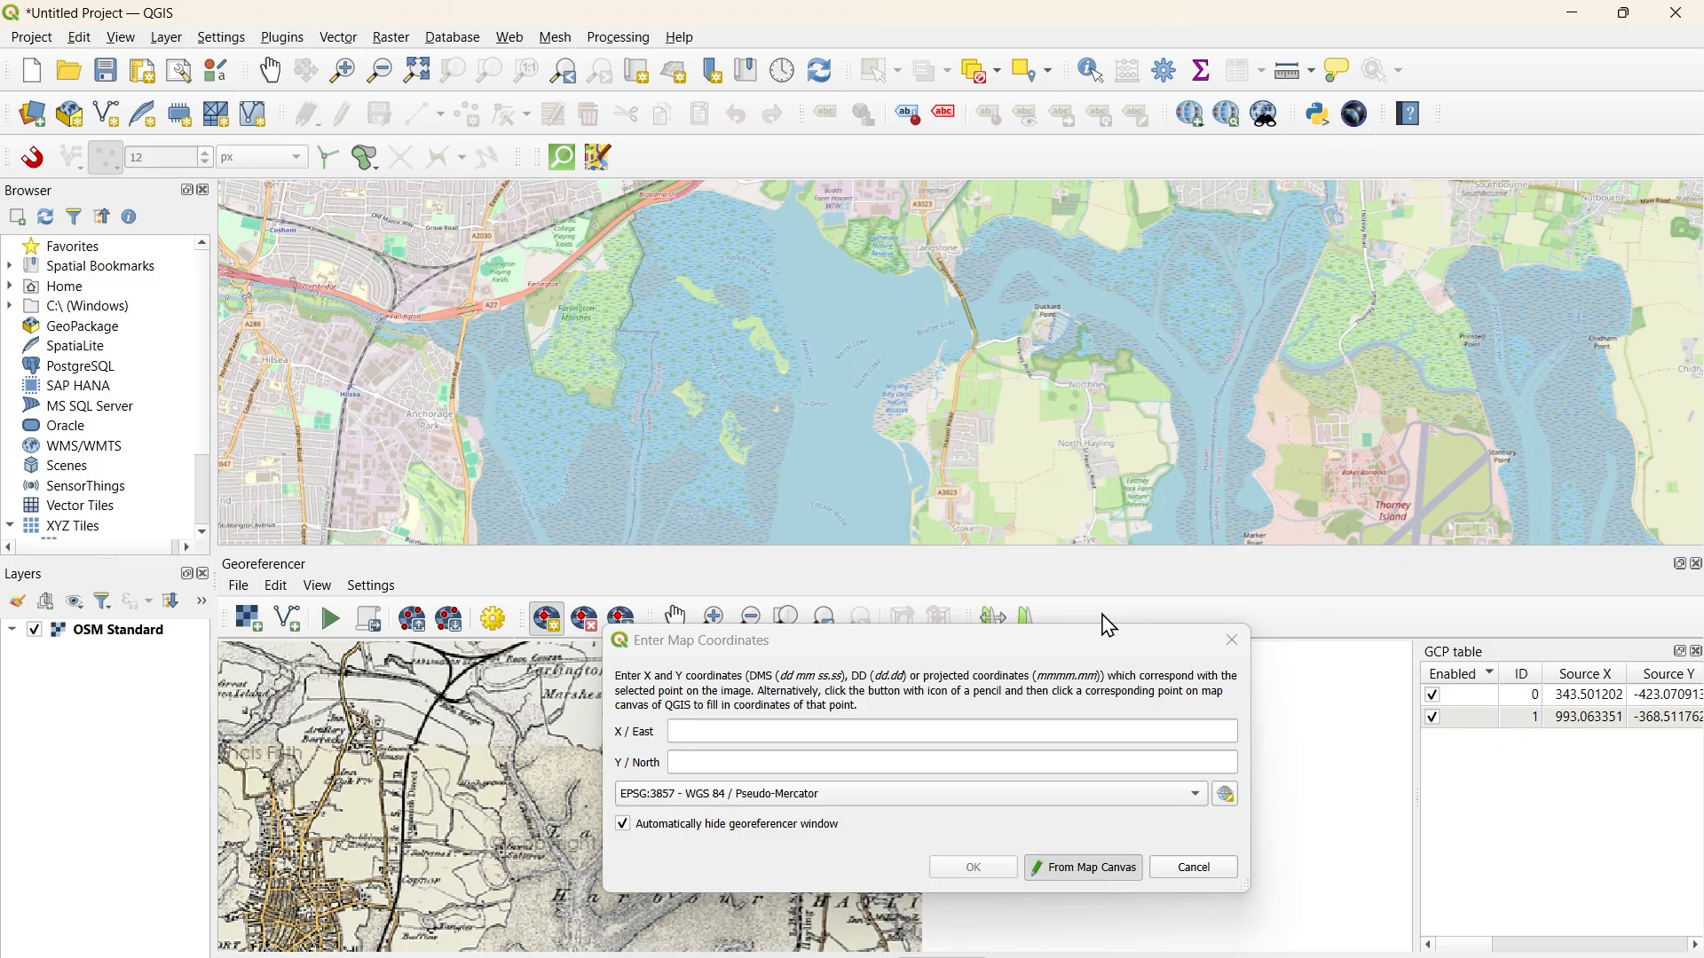
{"action": "left_click", "coordinate": [994, 338]}
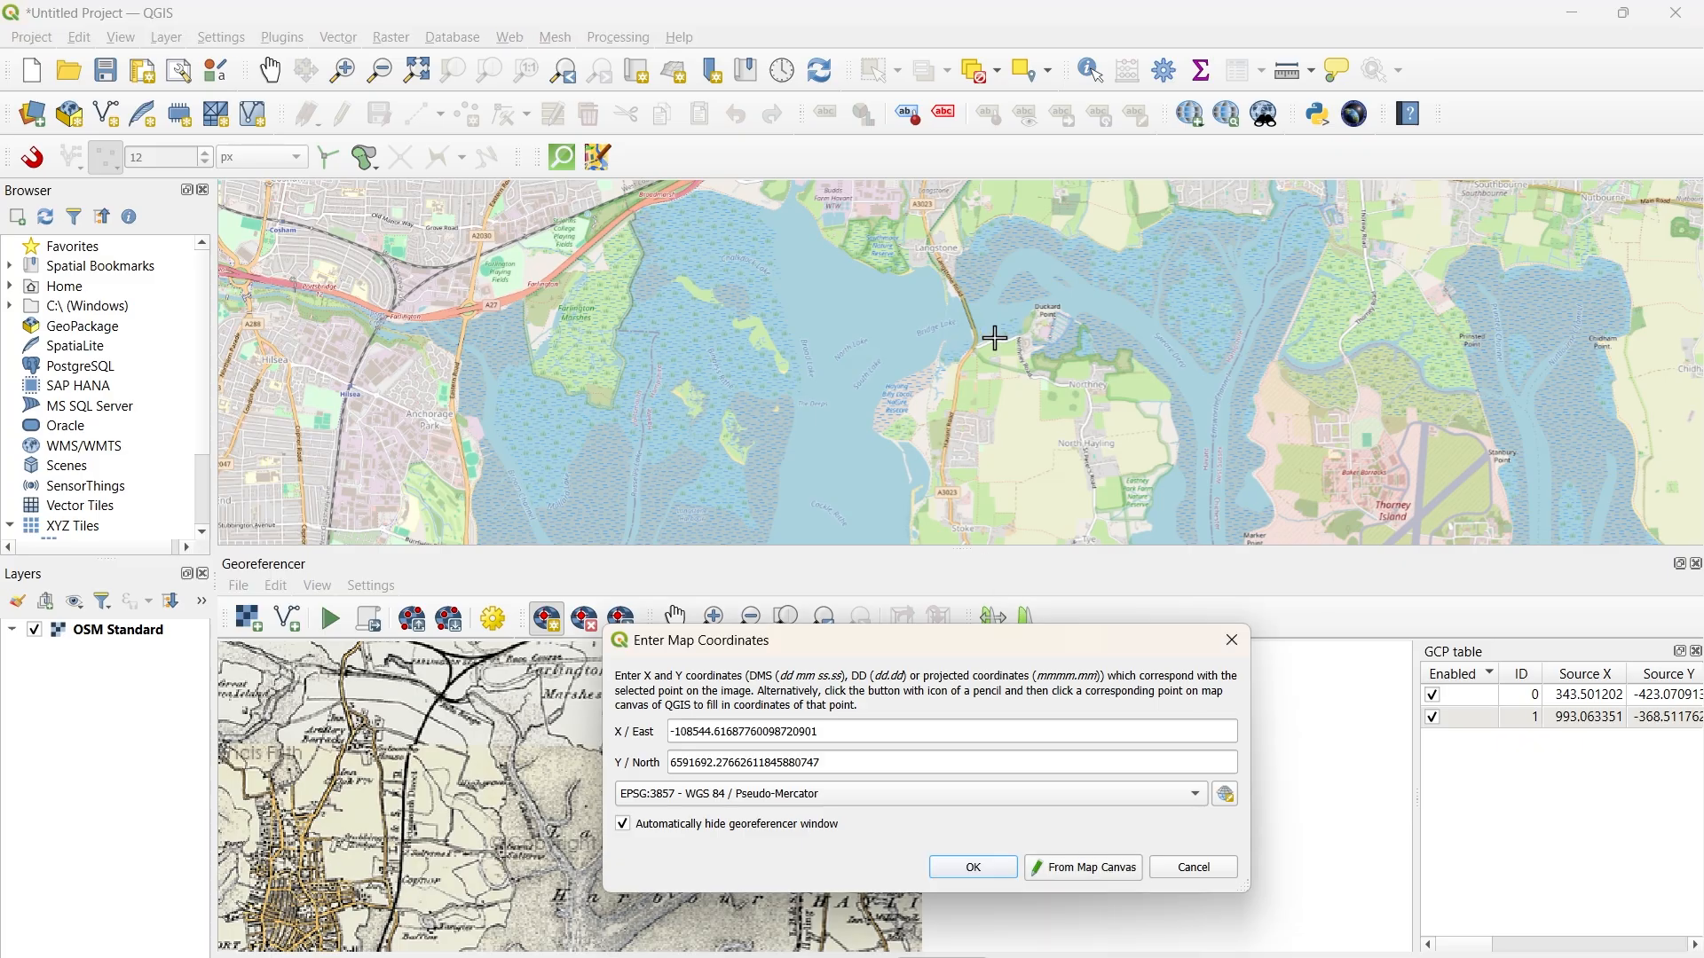
{"action": "left_click", "coordinate": [975, 867]}
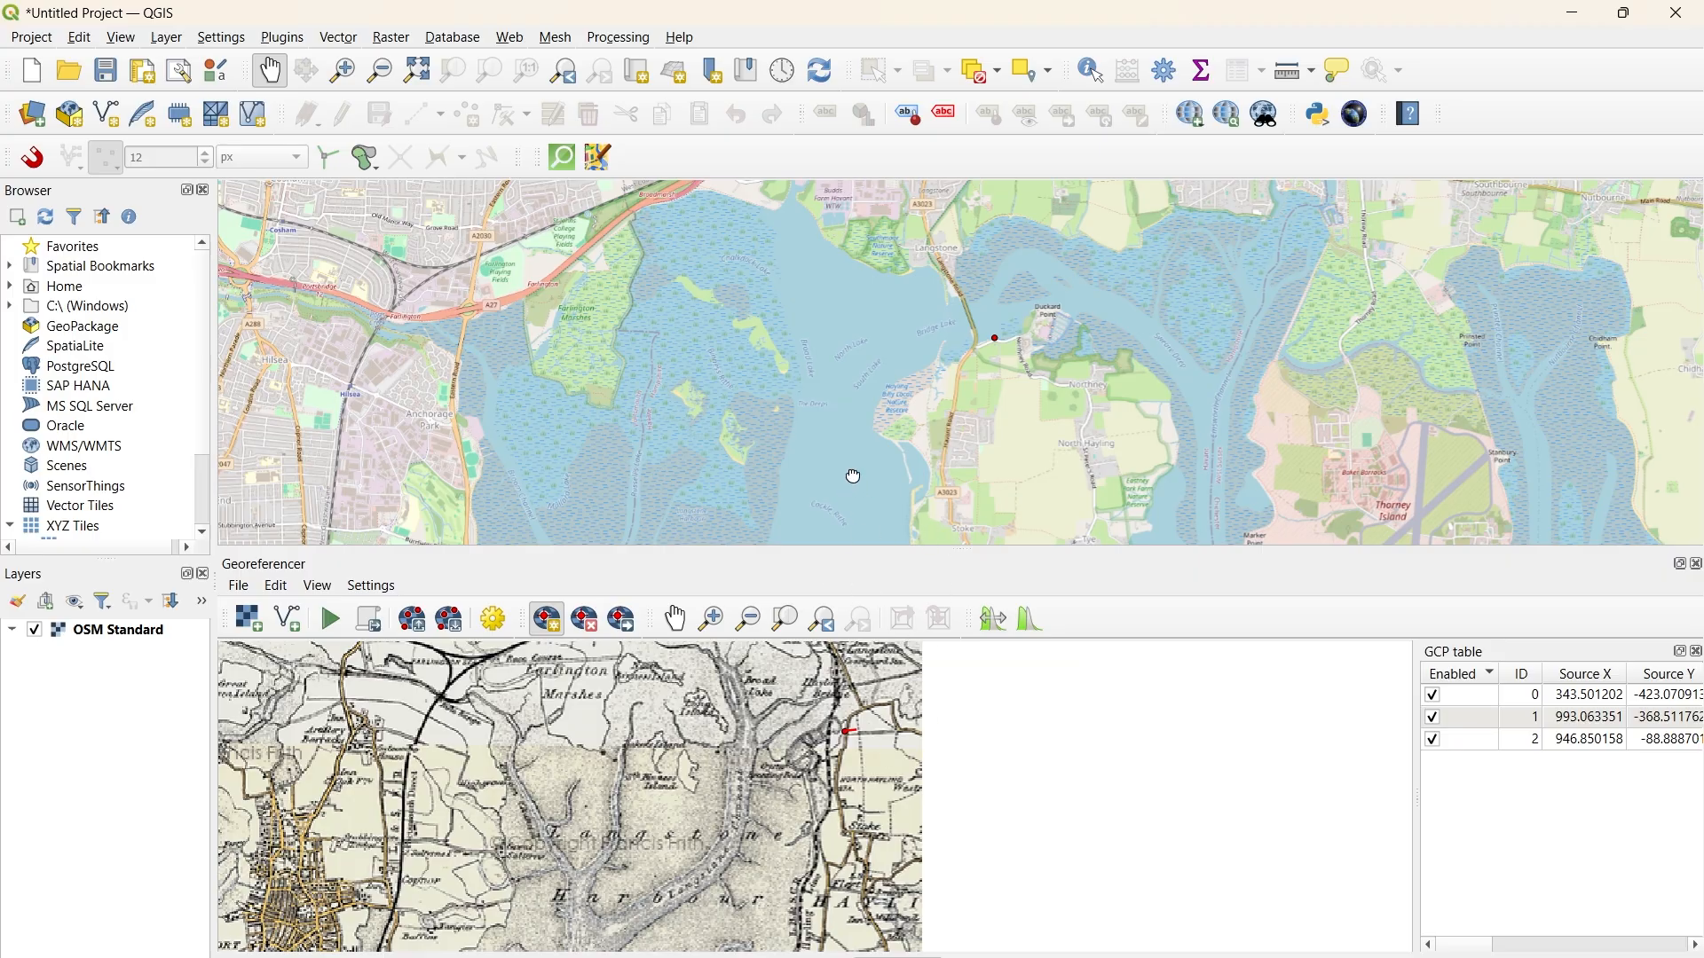
{"action": "left_click_drag", "start_coordinate": [541, 421], "coordinate": [976, 470]}
{"action": "left_click", "coordinate": [856, 804]}
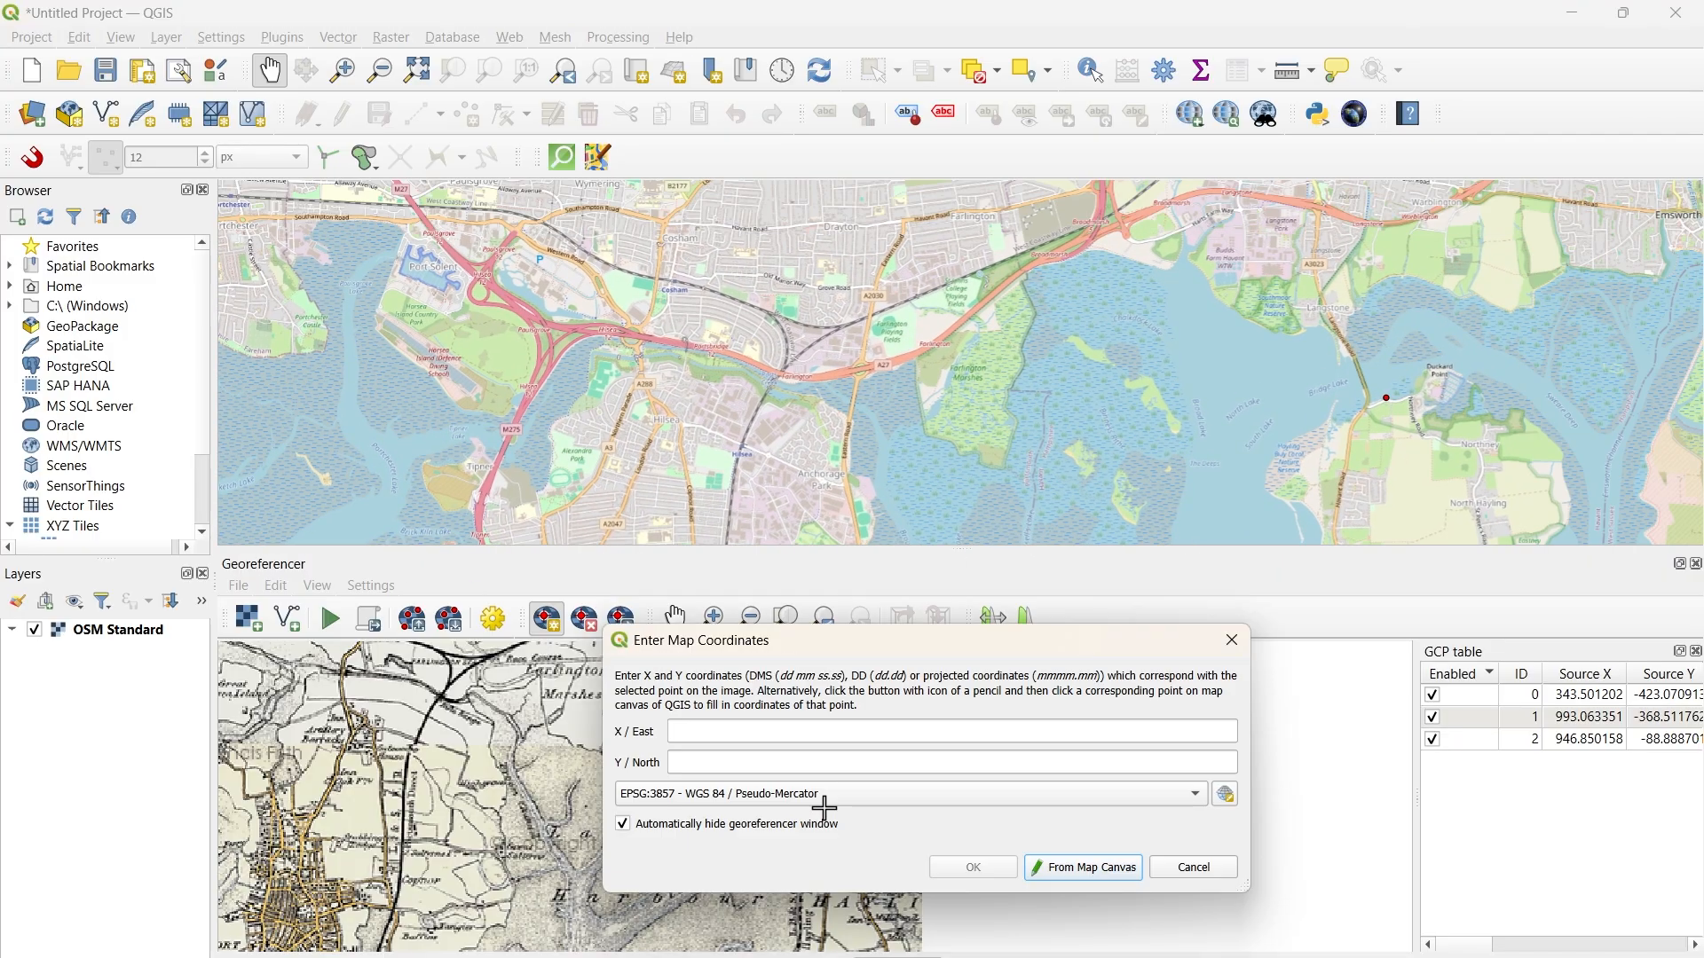
{"action": "left_click", "coordinate": [1188, 868]}
Step: Add a ground control point at the western corner of the railway triangle near Farlington, matching it to the rail junction east of Cosham
{"action": "left_click", "coordinate": [676, 619]}
{"action": "left_click_drag", "start_coordinate": [723, 754], "coordinate": [768, 828]}
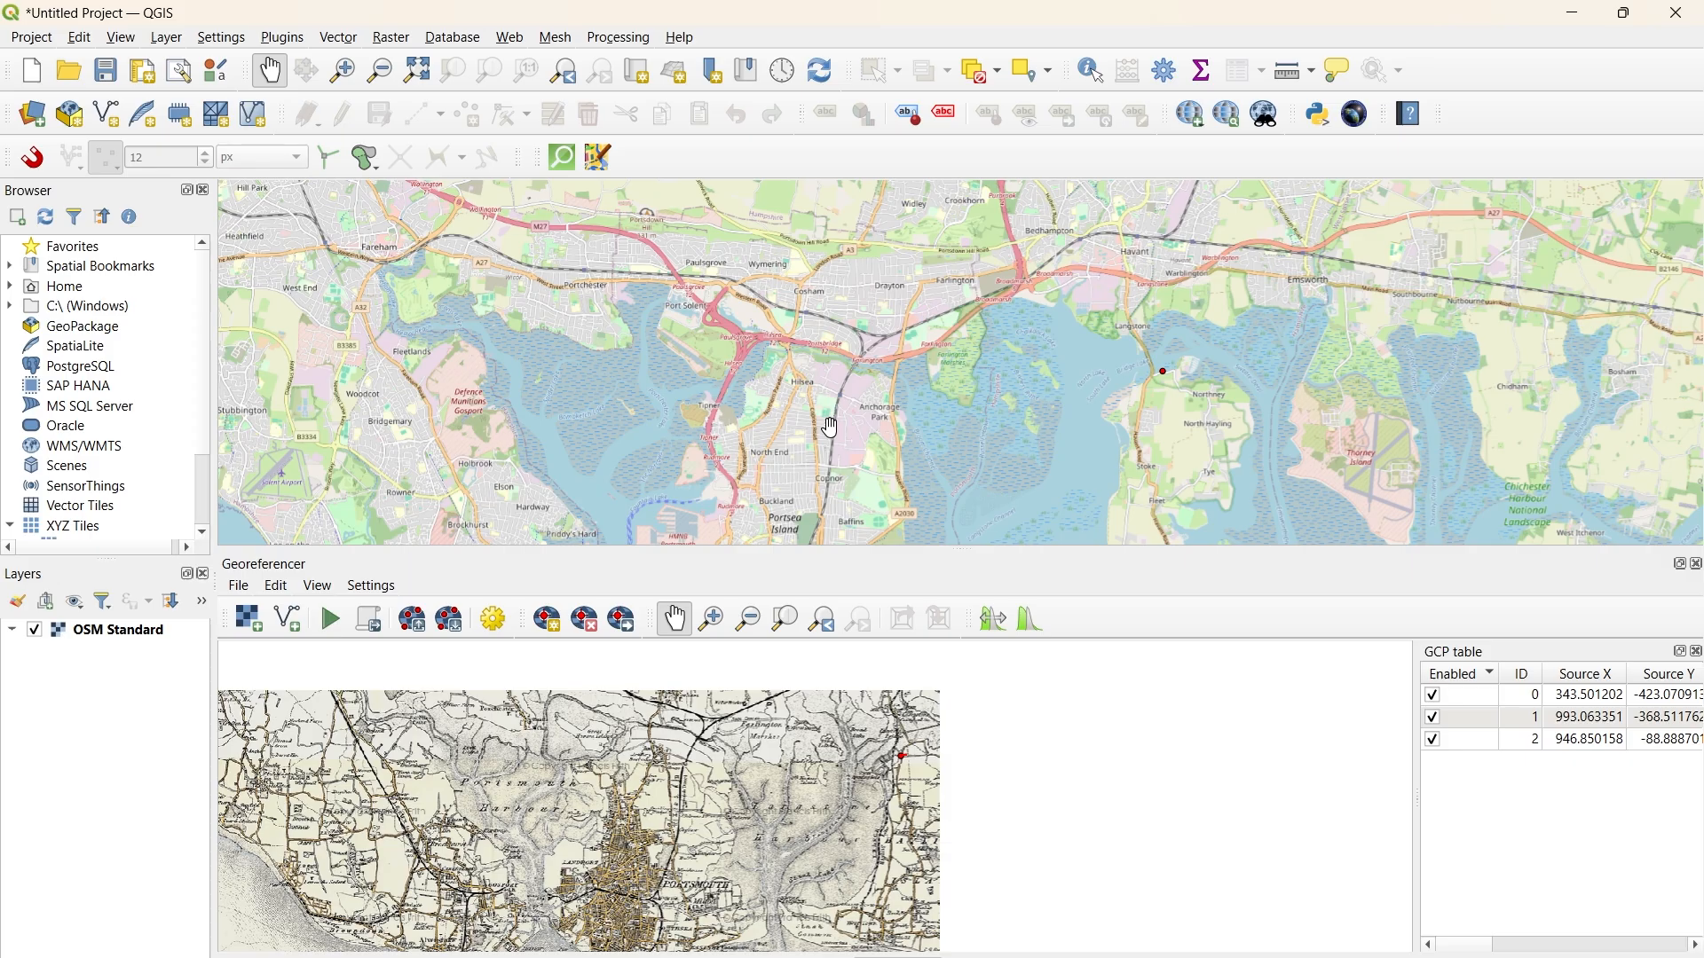
{"action": "left_click_drag", "start_coordinate": [684, 773], "coordinate": [738, 738]}
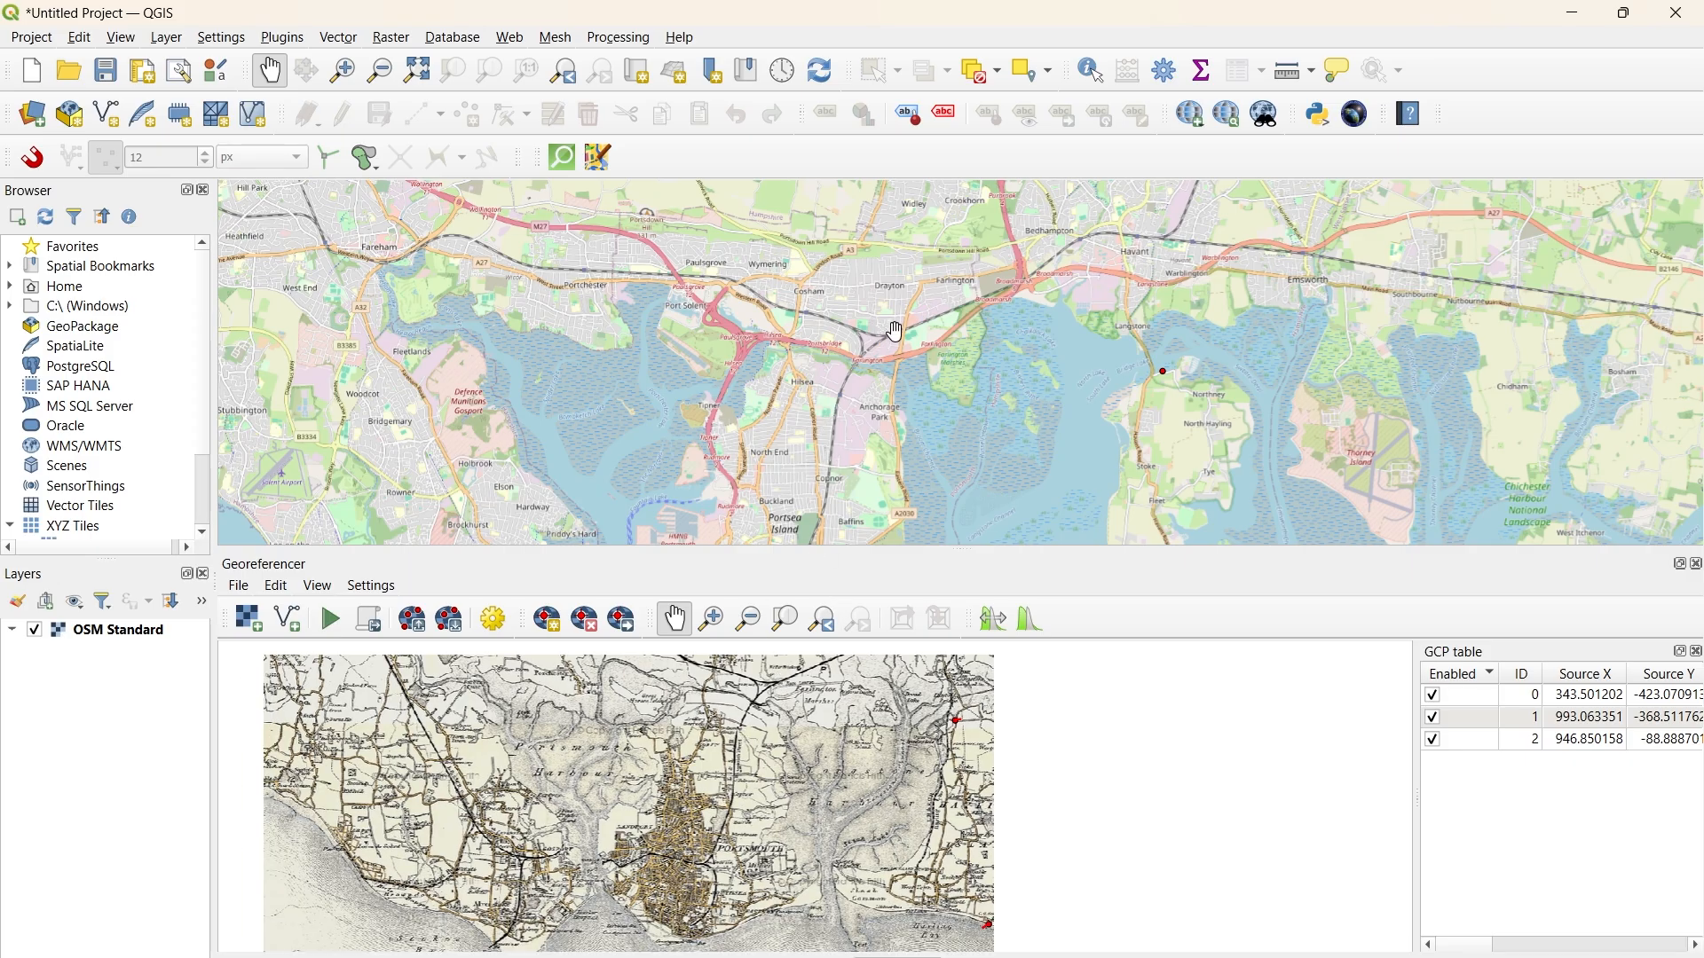
{"action": "scroll", "coordinate": [895, 332], "scroll_direction": "up", "scroll_amount": 1}
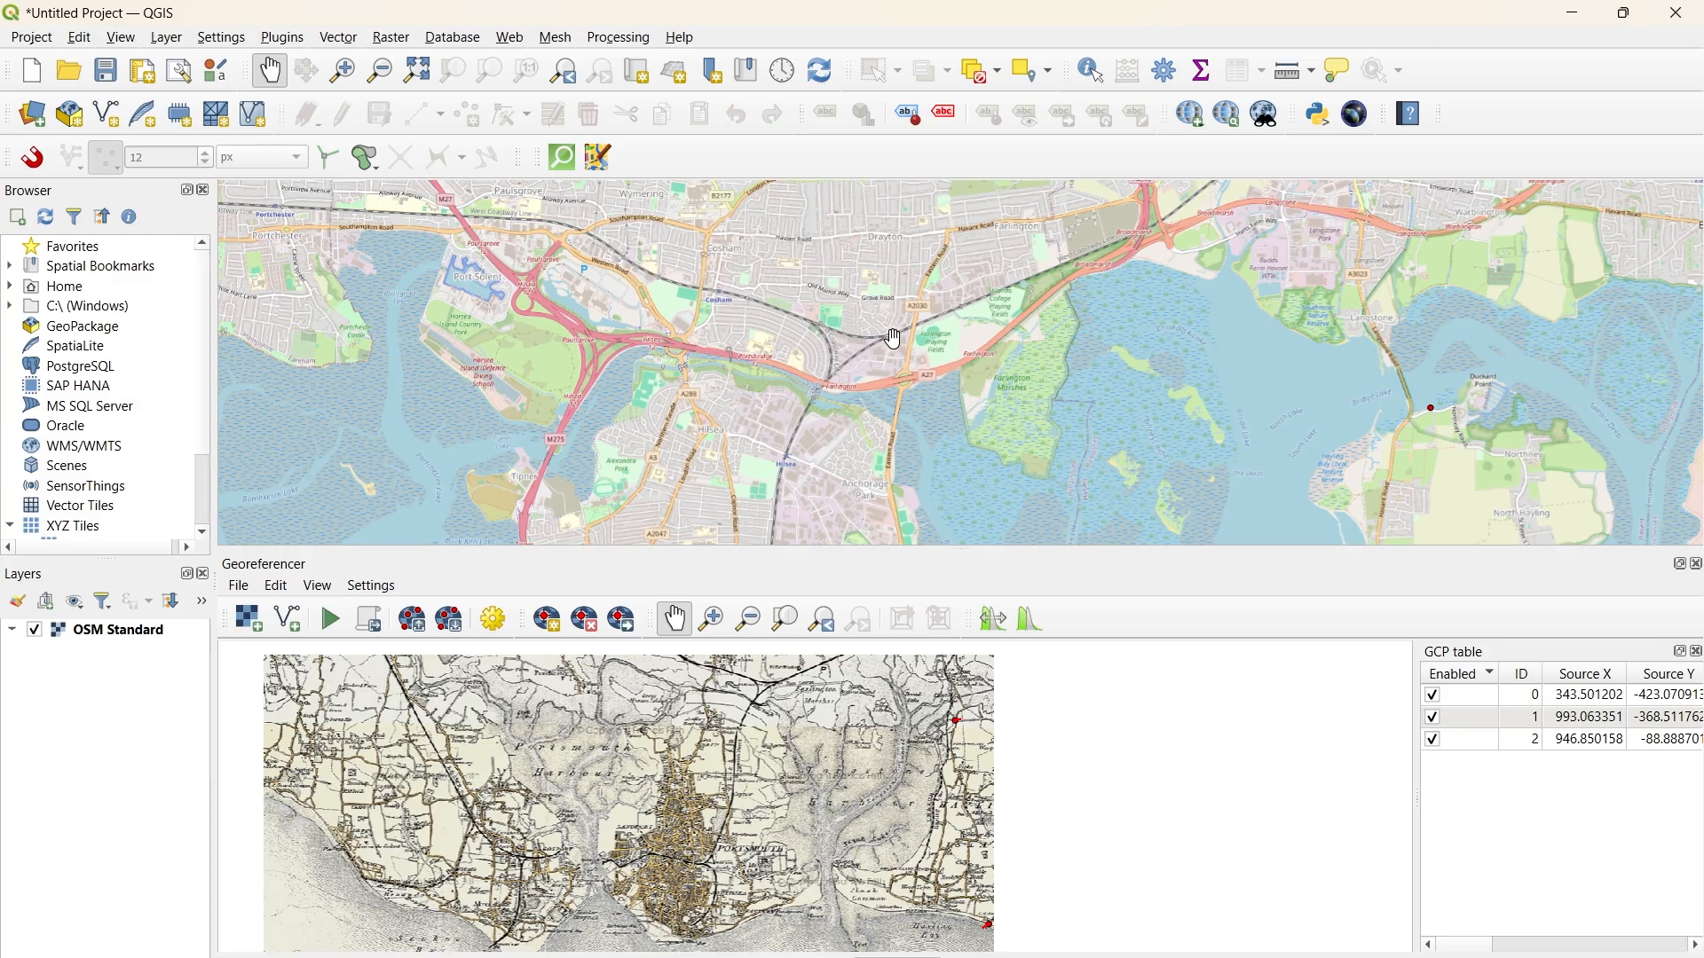
{"action": "scroll", "coordinate": [859, 346], "scroll_direction": "up", "scroll_amount": 1}
{"action": "scroll", "coordinate": [774, 691], "scroll_direction": "up", "scroll_amount": 2}
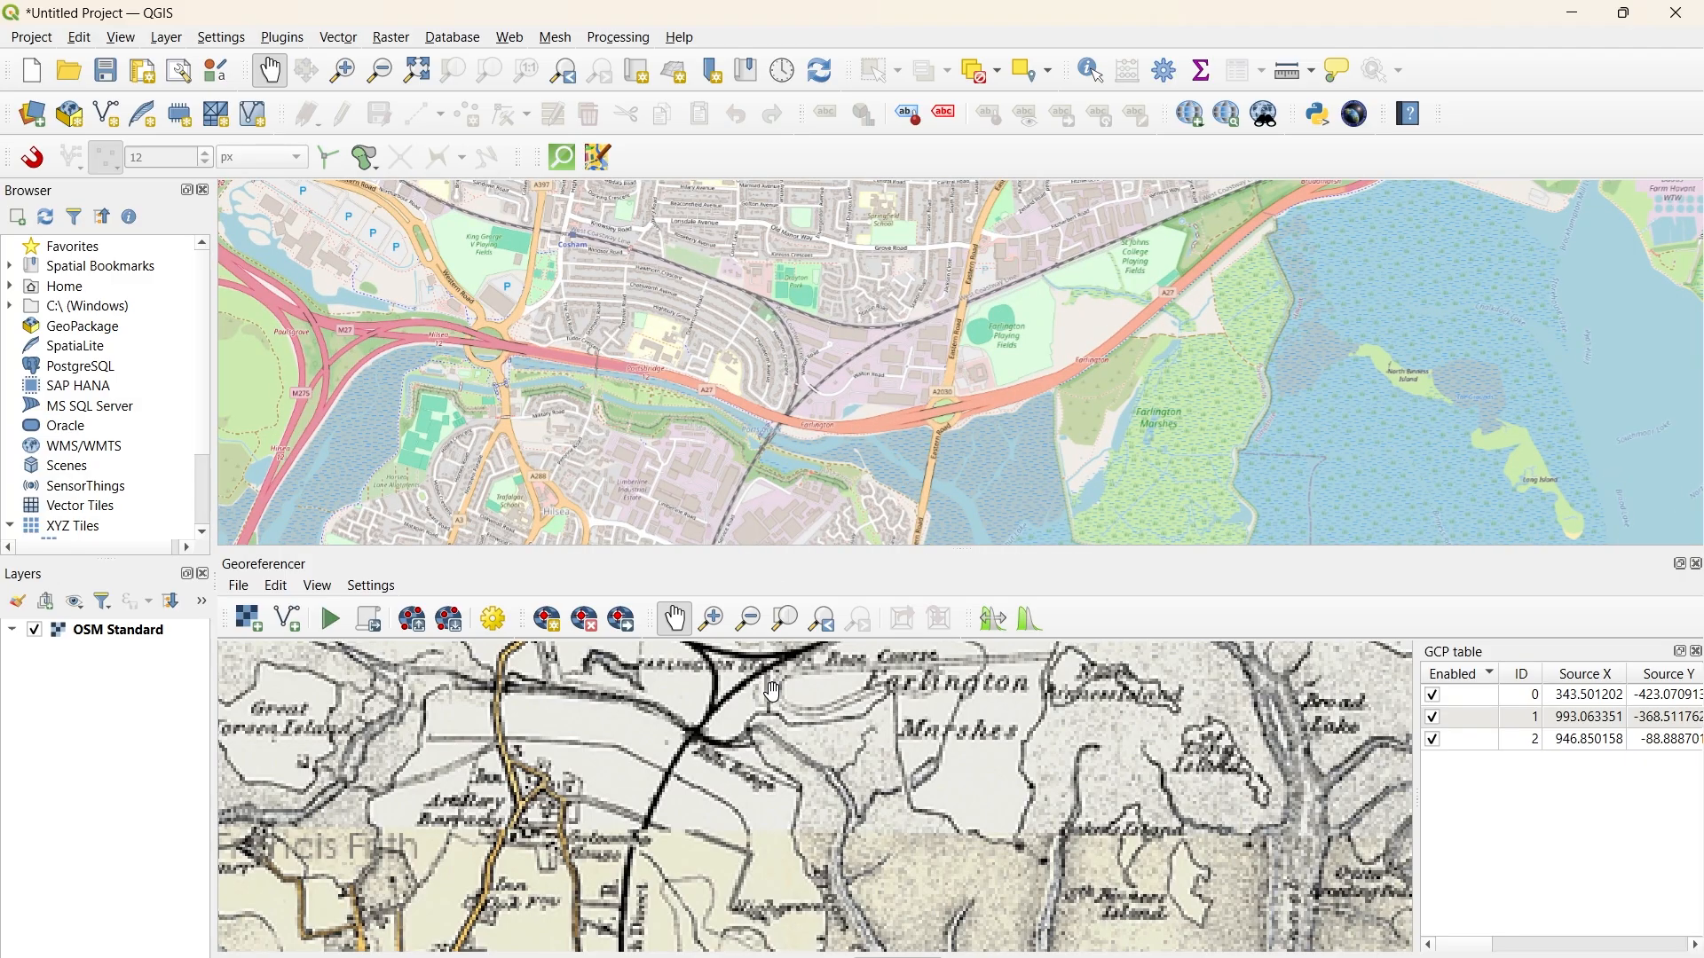
{"action": "left_click_drag", "start_coordinate": [774, 691], "coordinate": [840, 836]}
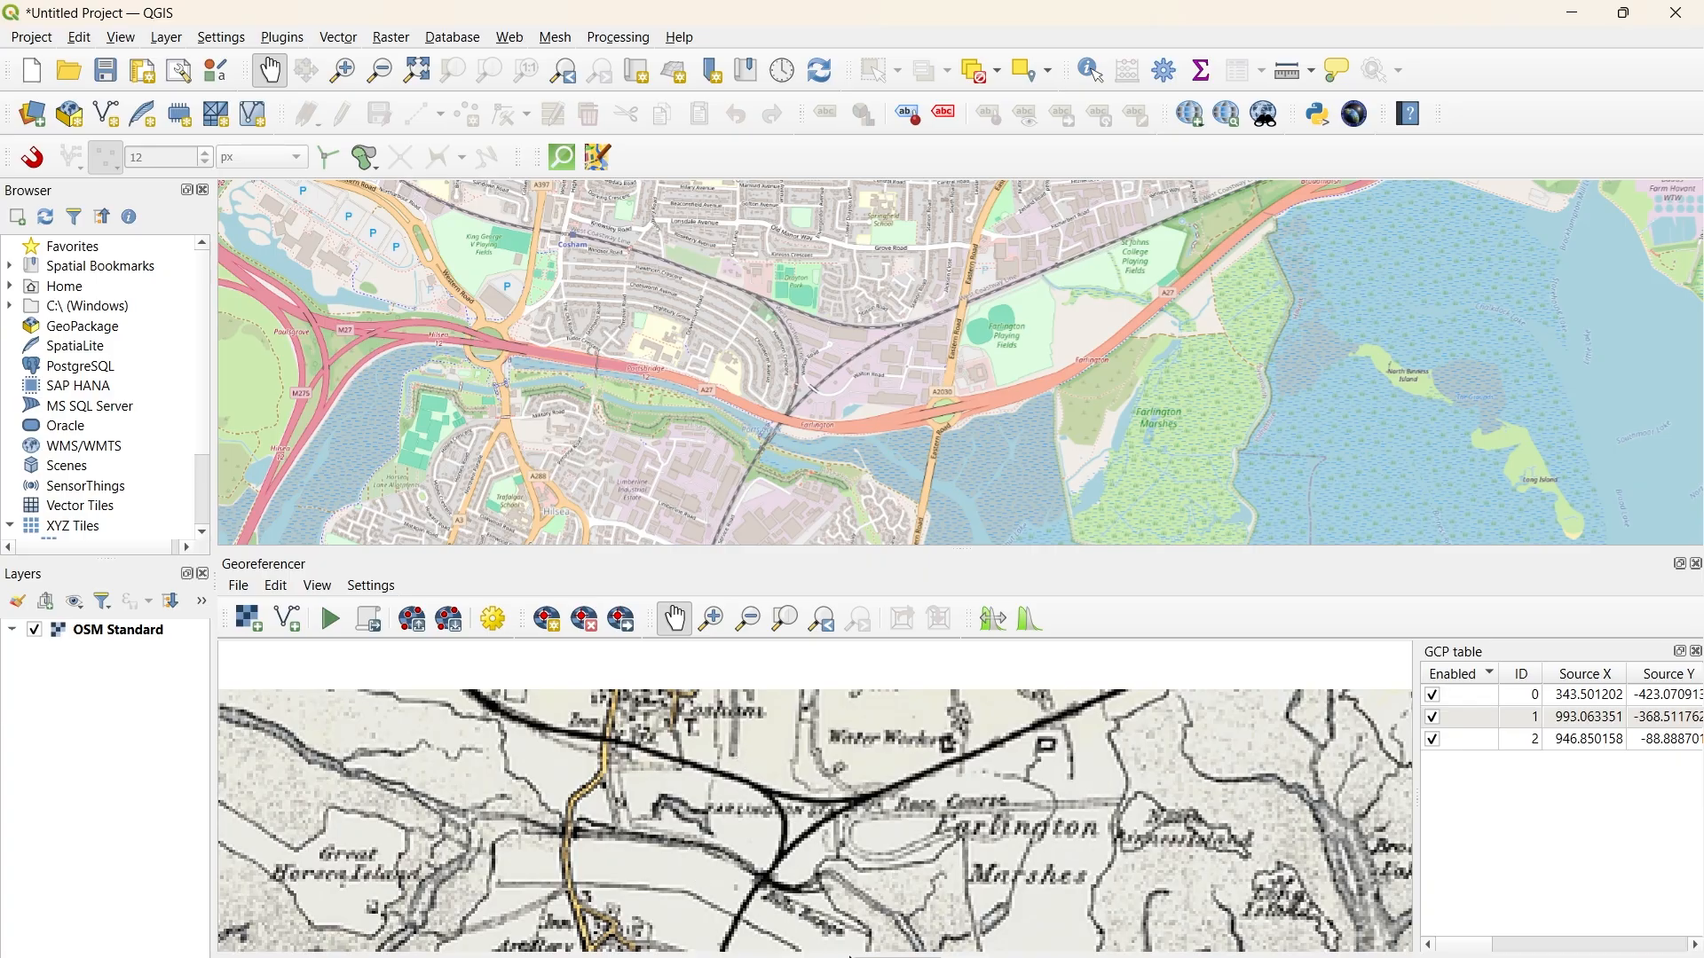
{"action": "left_click", "coordinate": [548, 618]}
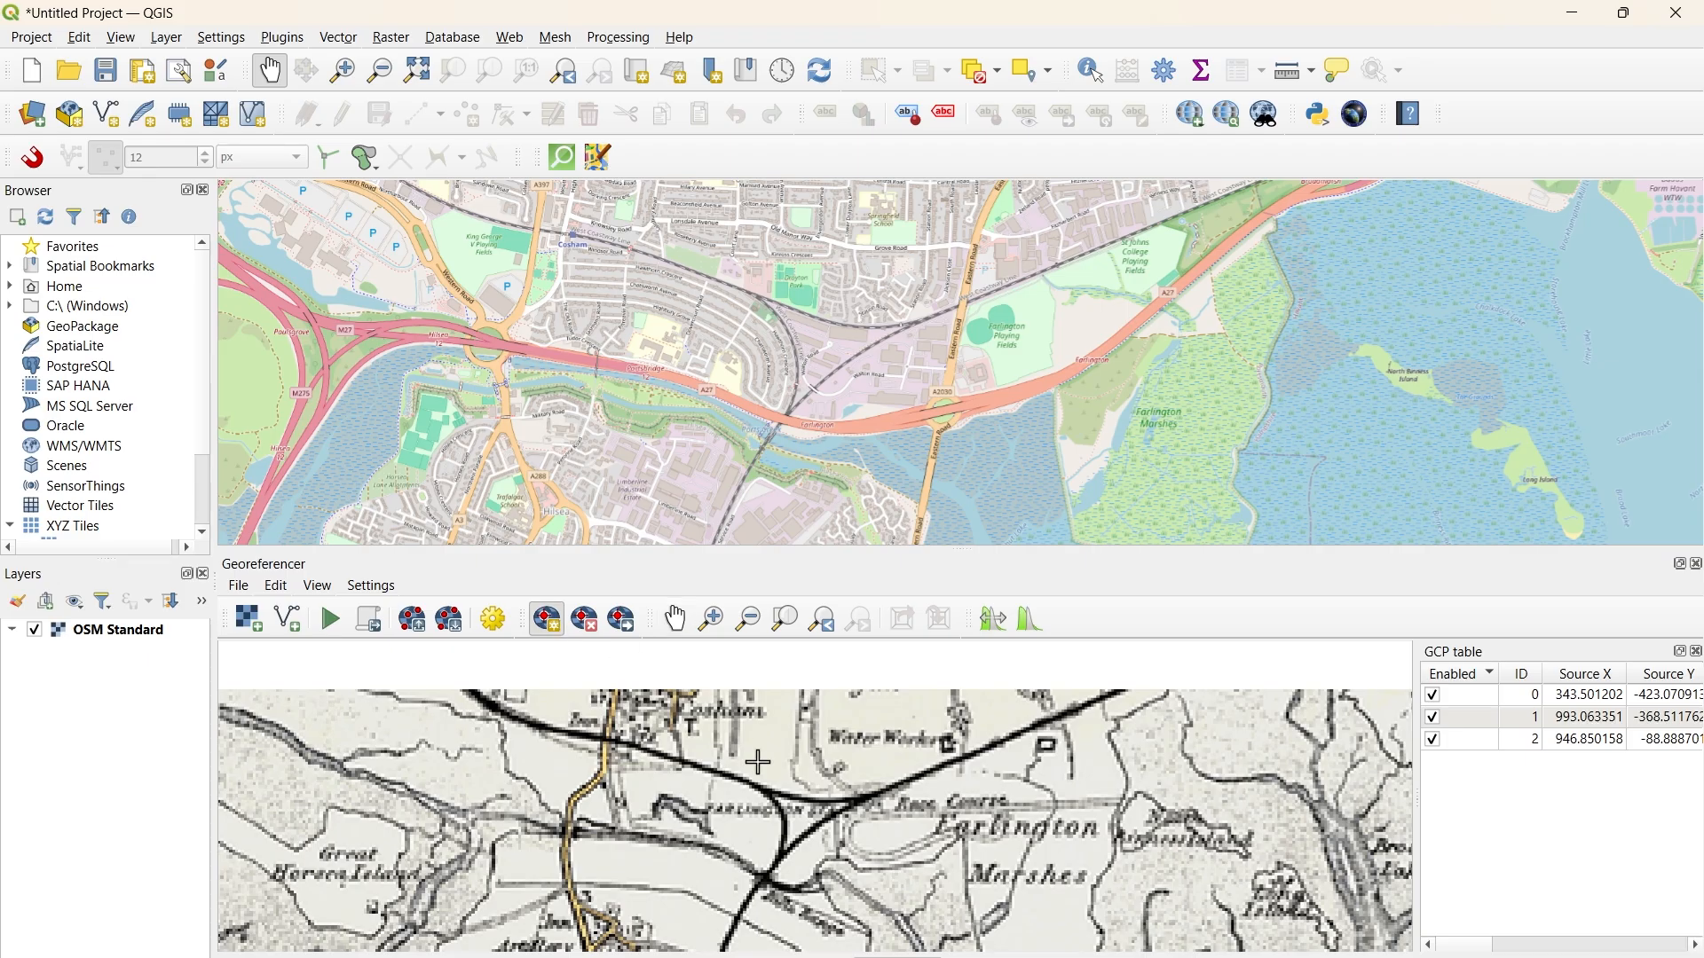
{"action": "left_click", "coordinate": [763, 788]}
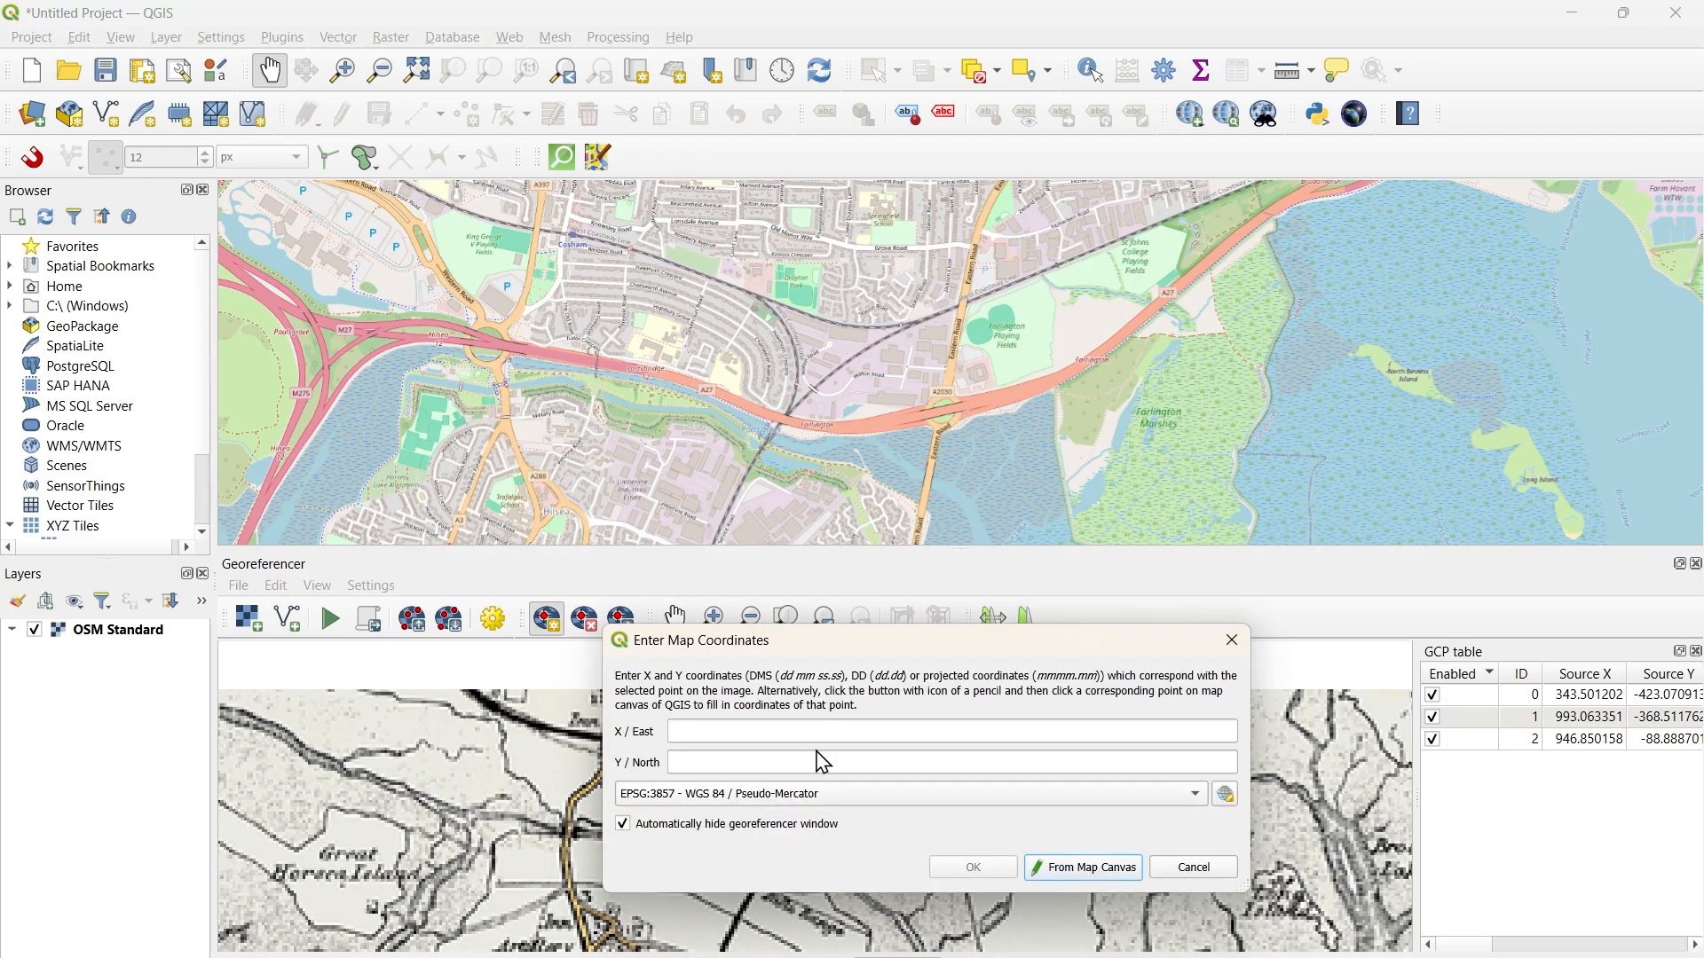
{"action": "left_click", "coordinate": [1109, 872]}
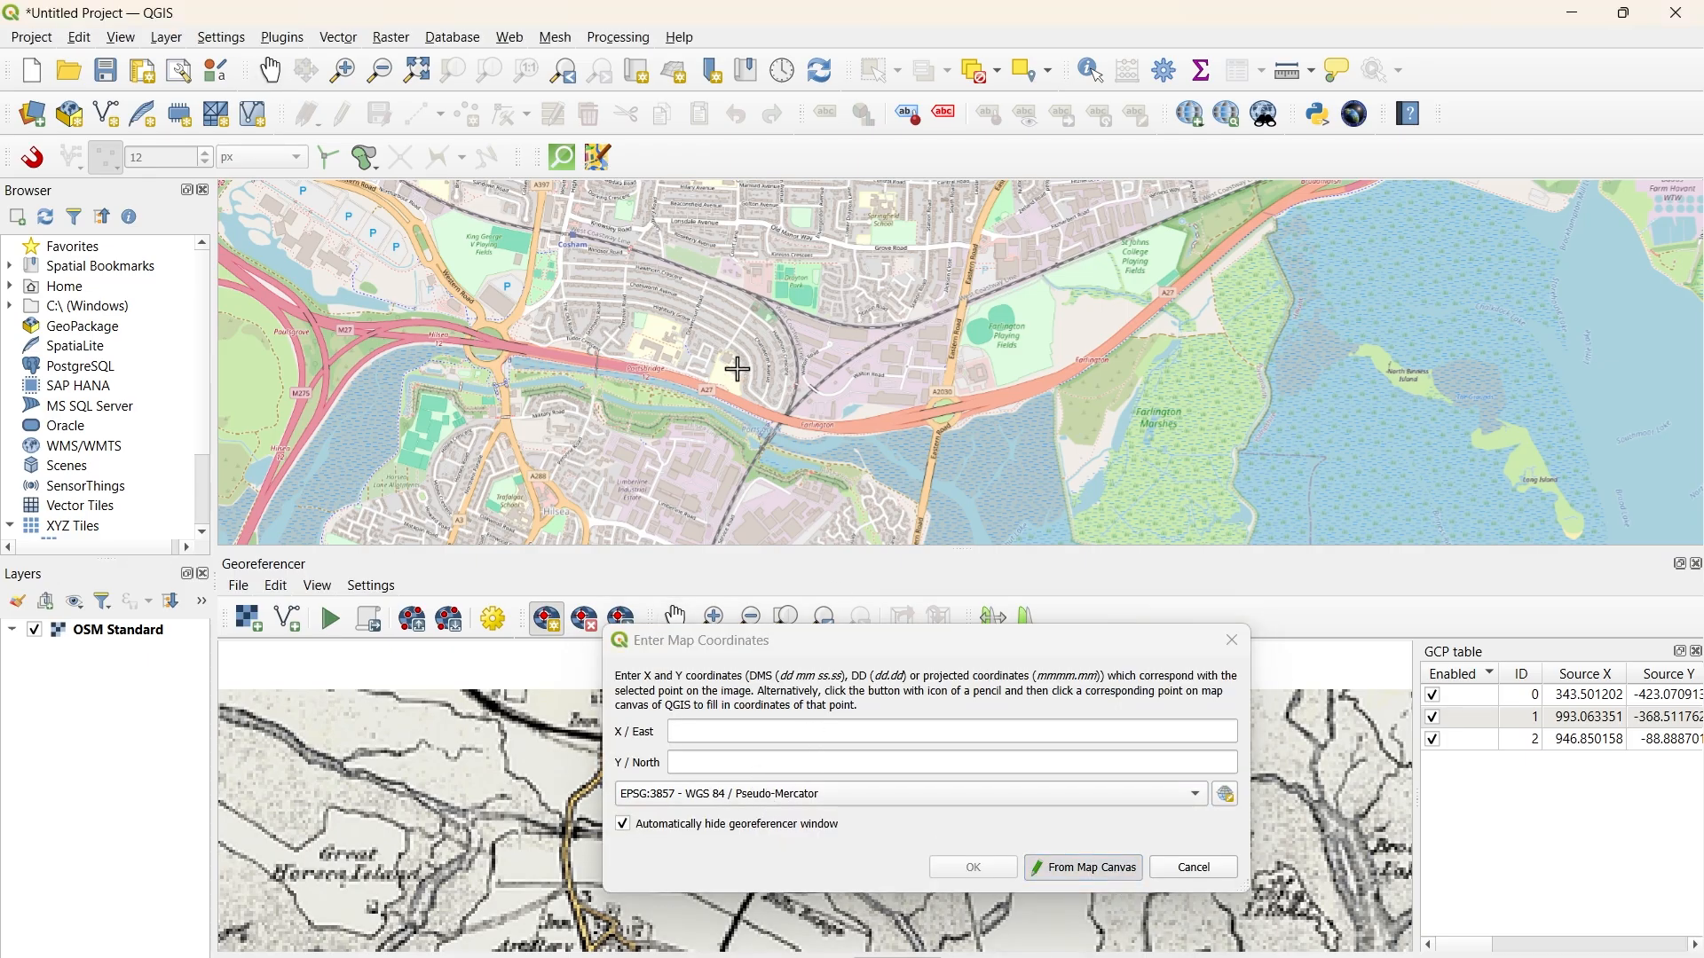
{"action": "left_click", "coordinate": [750, 293]}
{"action": "left_click_drag", "start_coordinate": [1047, 630], "coordinate": [1469, 360]}
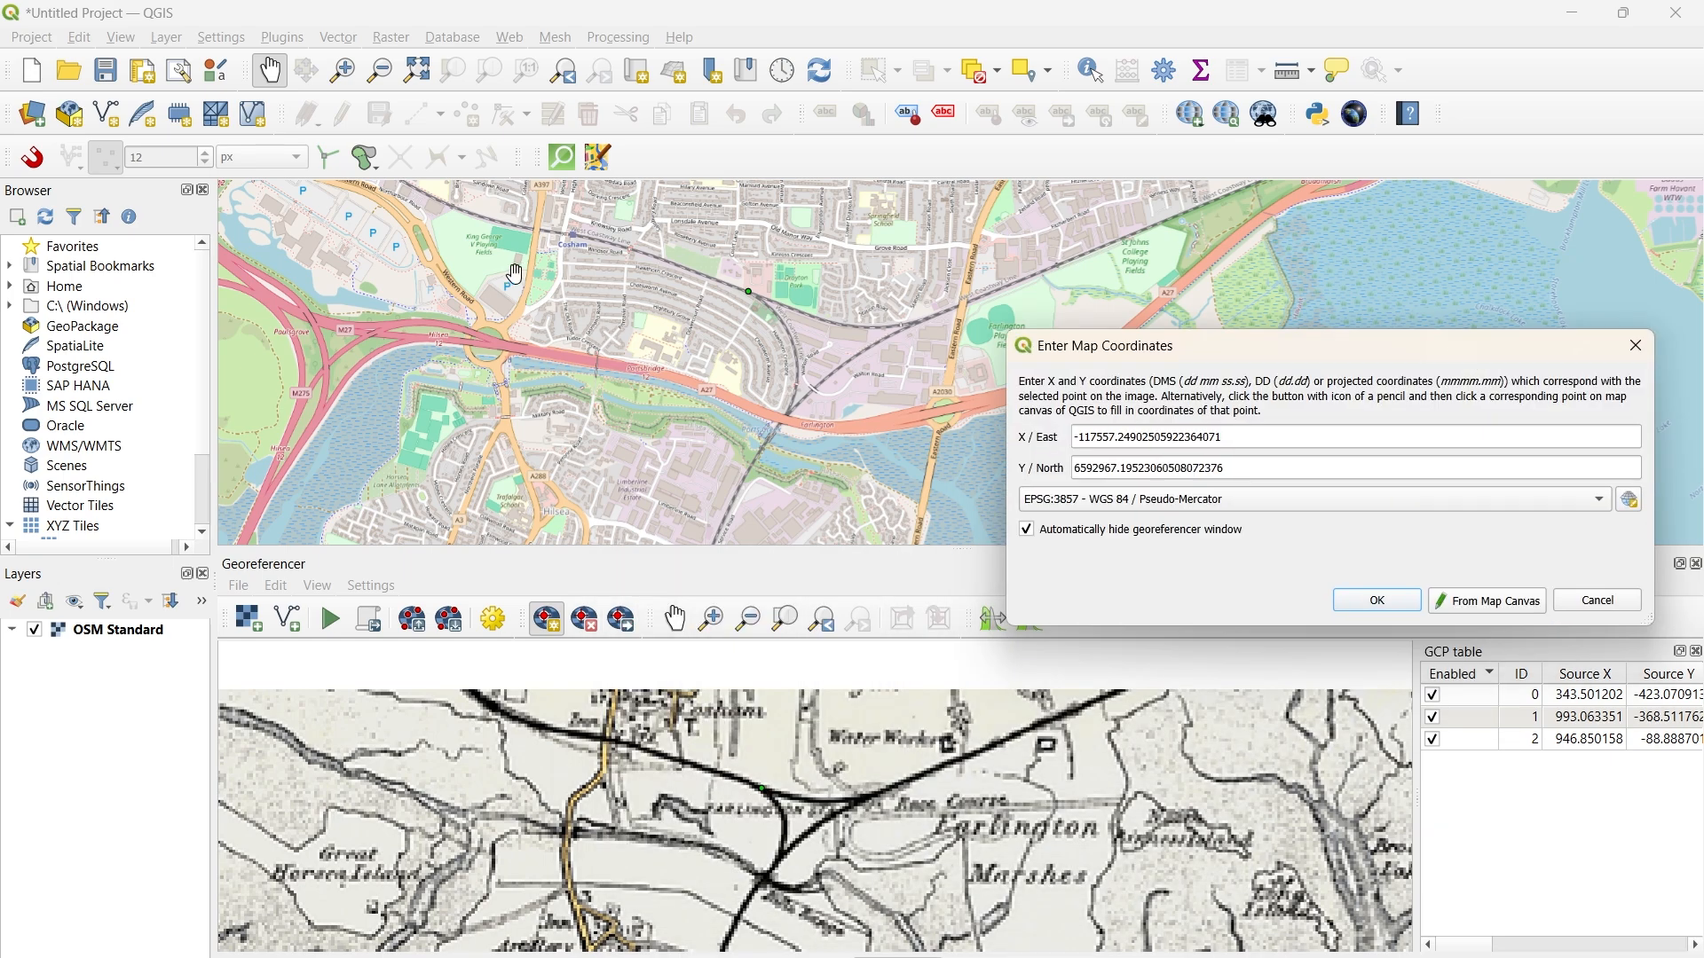
{"action": "left_click", "coordinate": [1378, 601]}
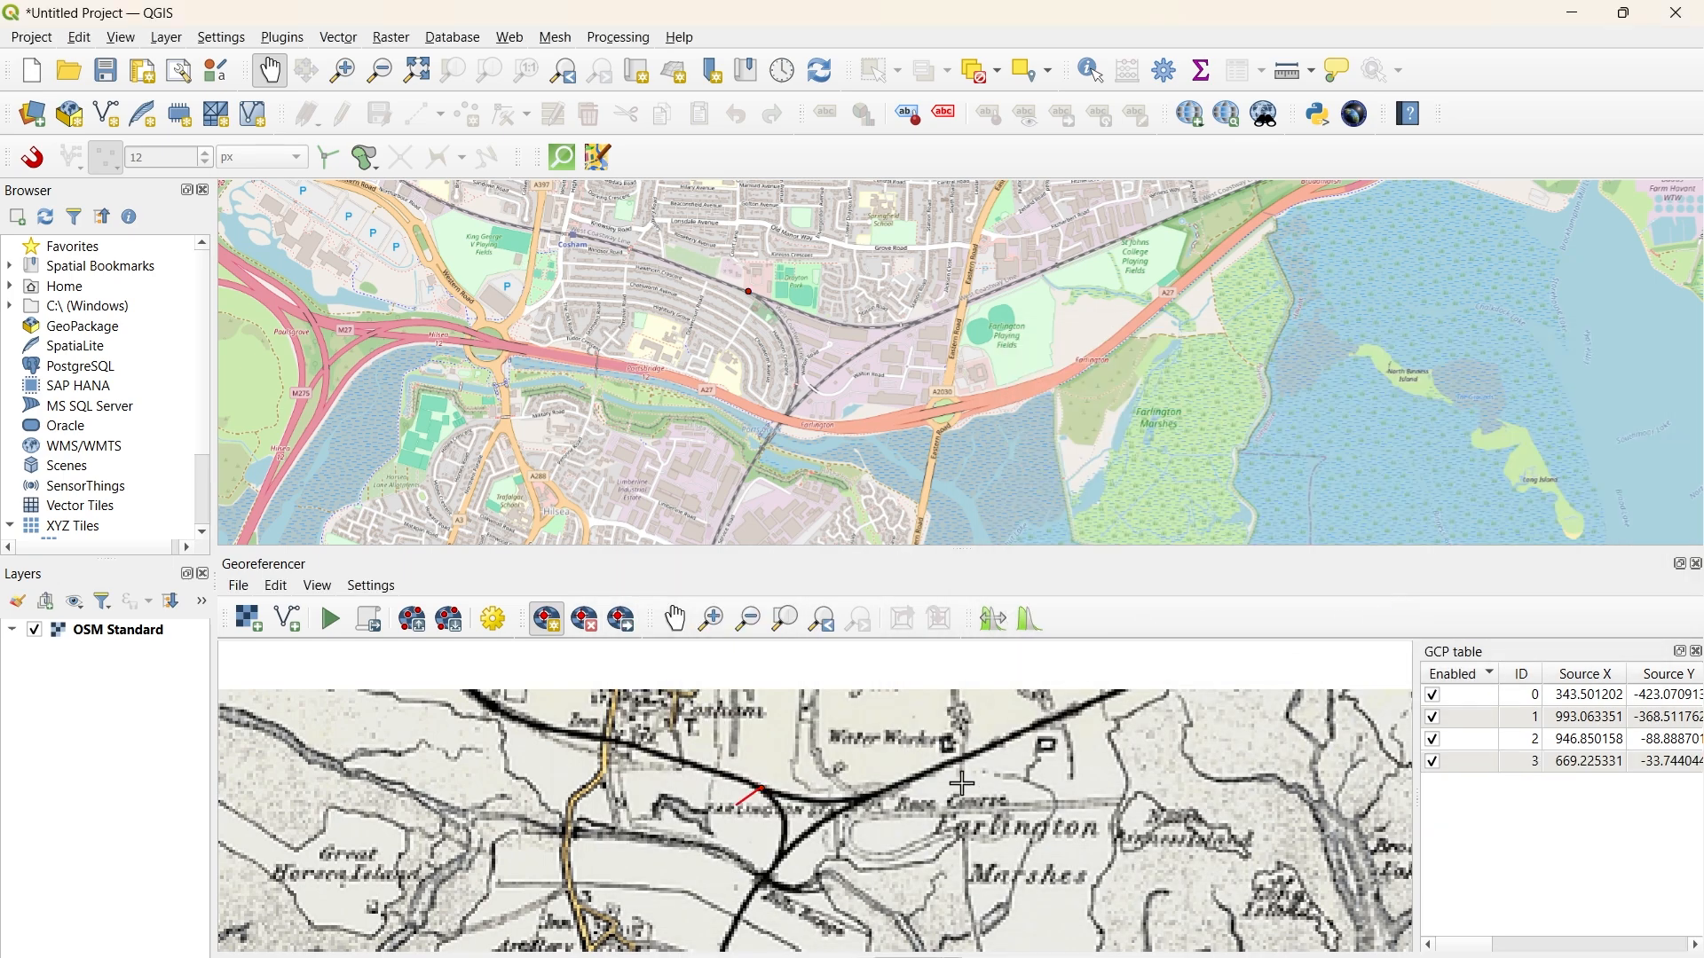
Step: Examine the historic map around Portsmouth Harbour, Porchester and the railway to the west for another control point feature
{"action": "scroll", "coordinate": [870, 794], "scroll_direction": "down", "scroll_amount": 5}
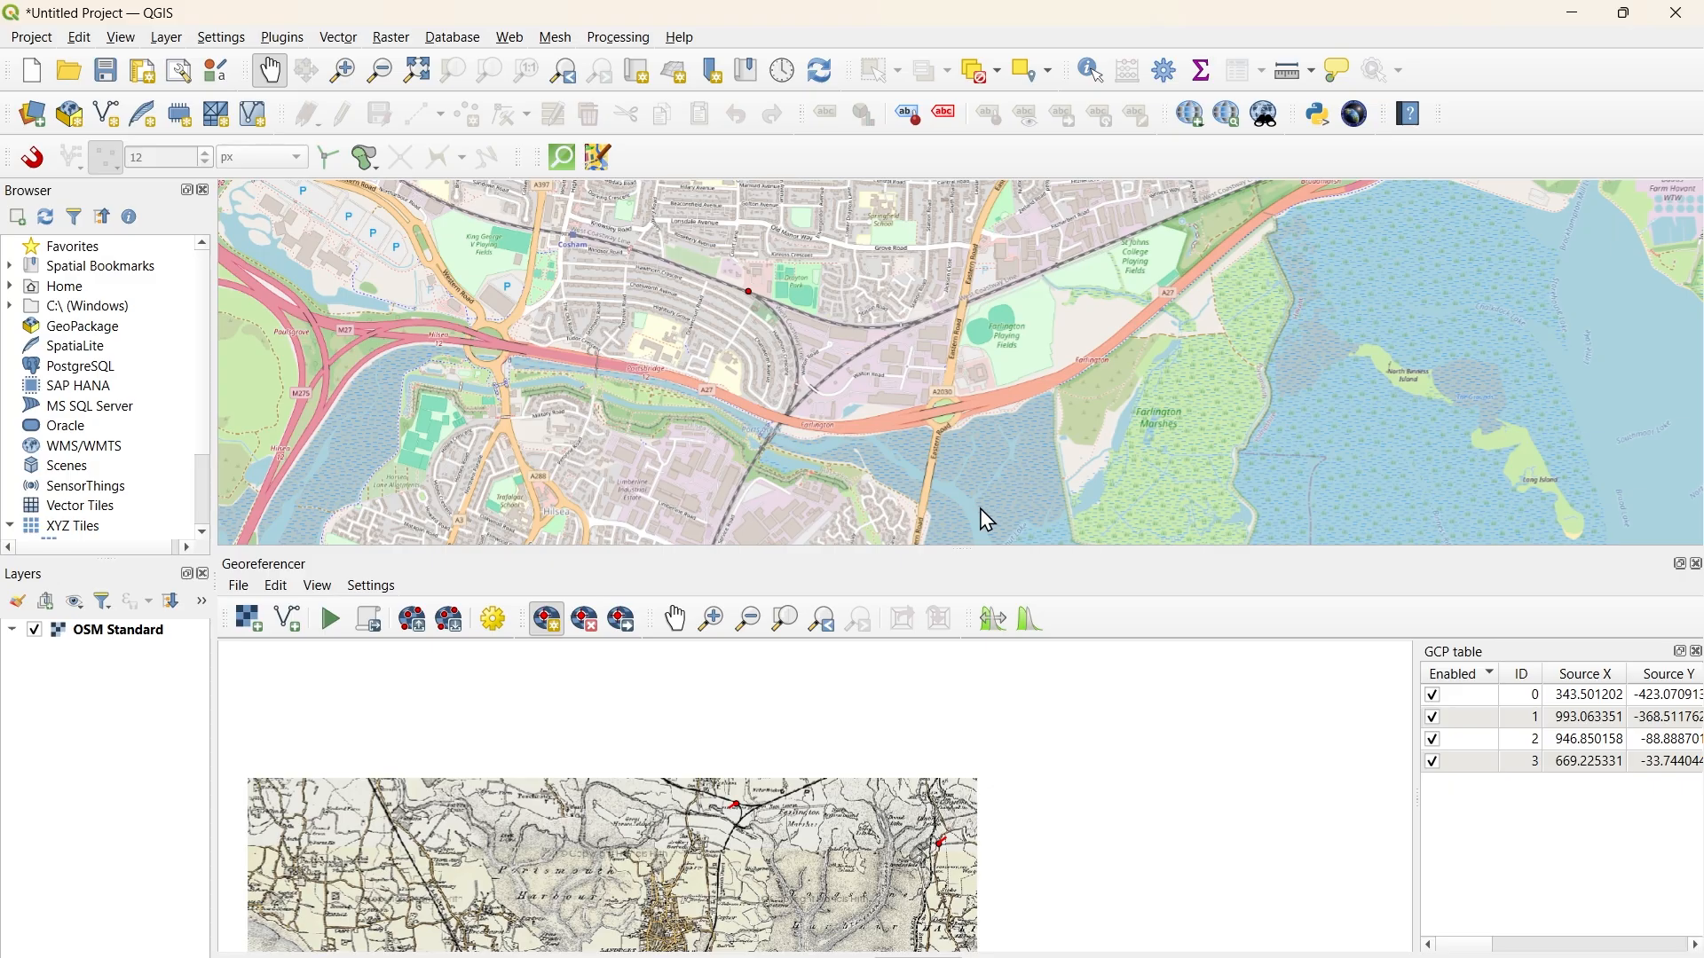
{"action": "scroll", "coordinate": [759, 873], "scroll_direction": "down", "scroll_amount": 2}
{"action": "scroll", "coordinate": [759, 873], "scroll_direction": "up", "scroll_amount": 2}
{"action": "scroll", "coordinate": [759, 879], "scroll_direction": "up", "scroll_amount": 2}
{"action": "left_click", "coordinate": [676, 619]}
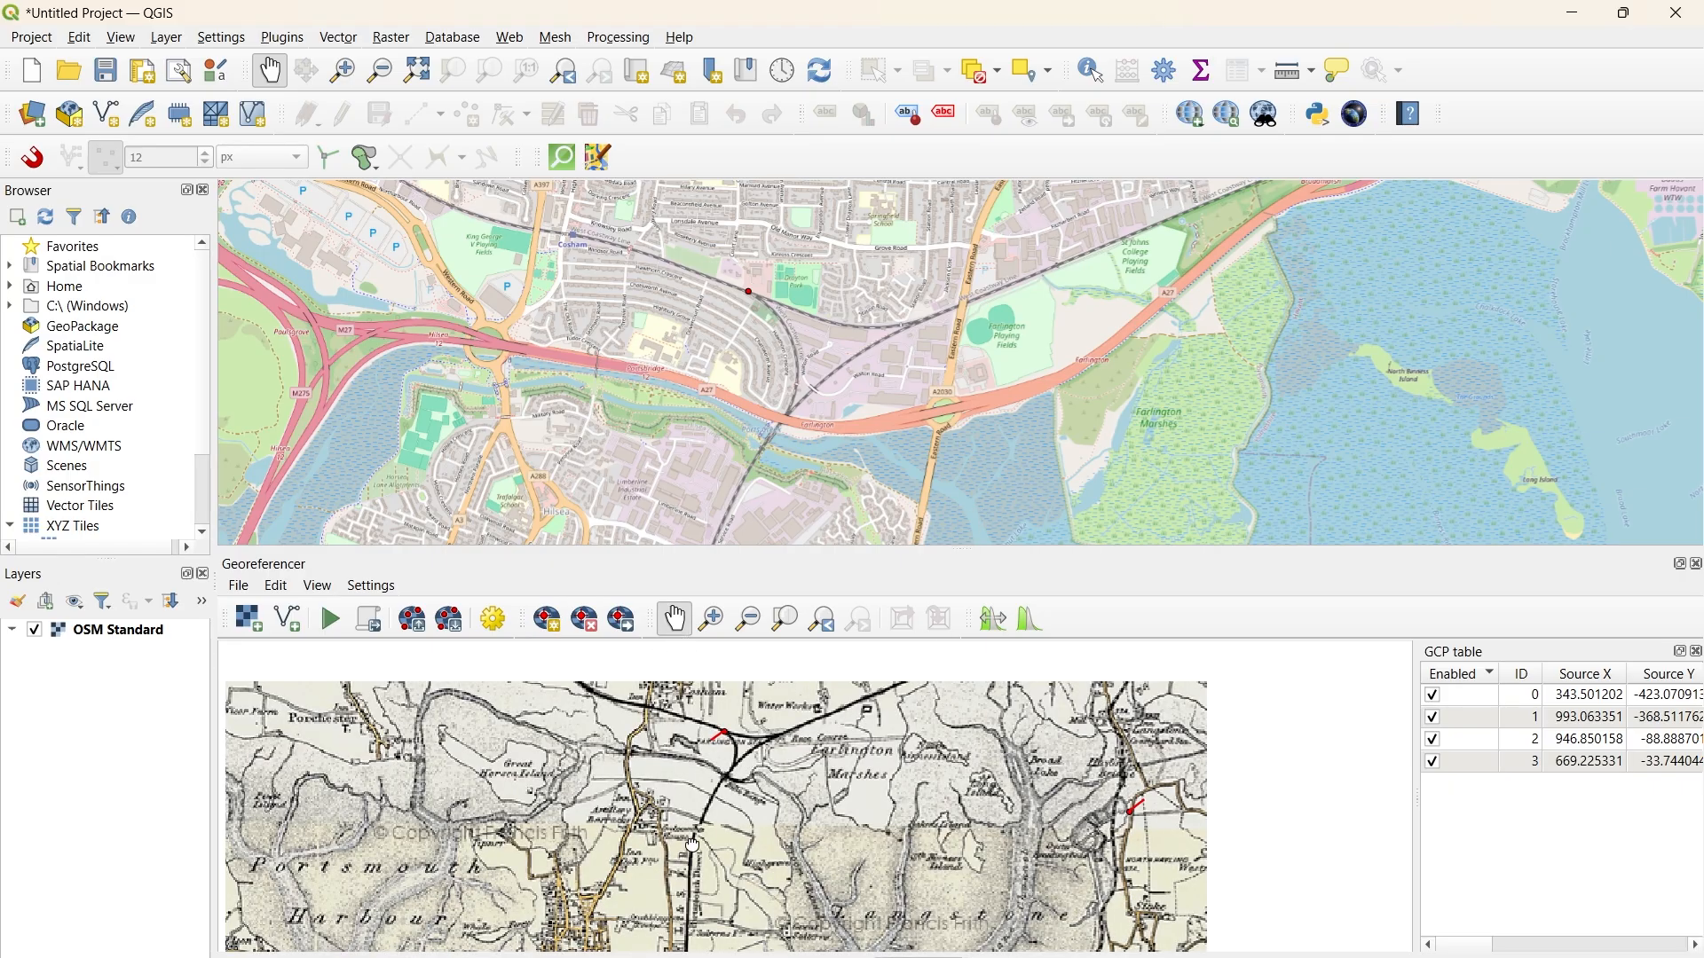
{"action": "left_click_drag", "start_coordinate": [693, 846], "coordinate": [867, 845]}
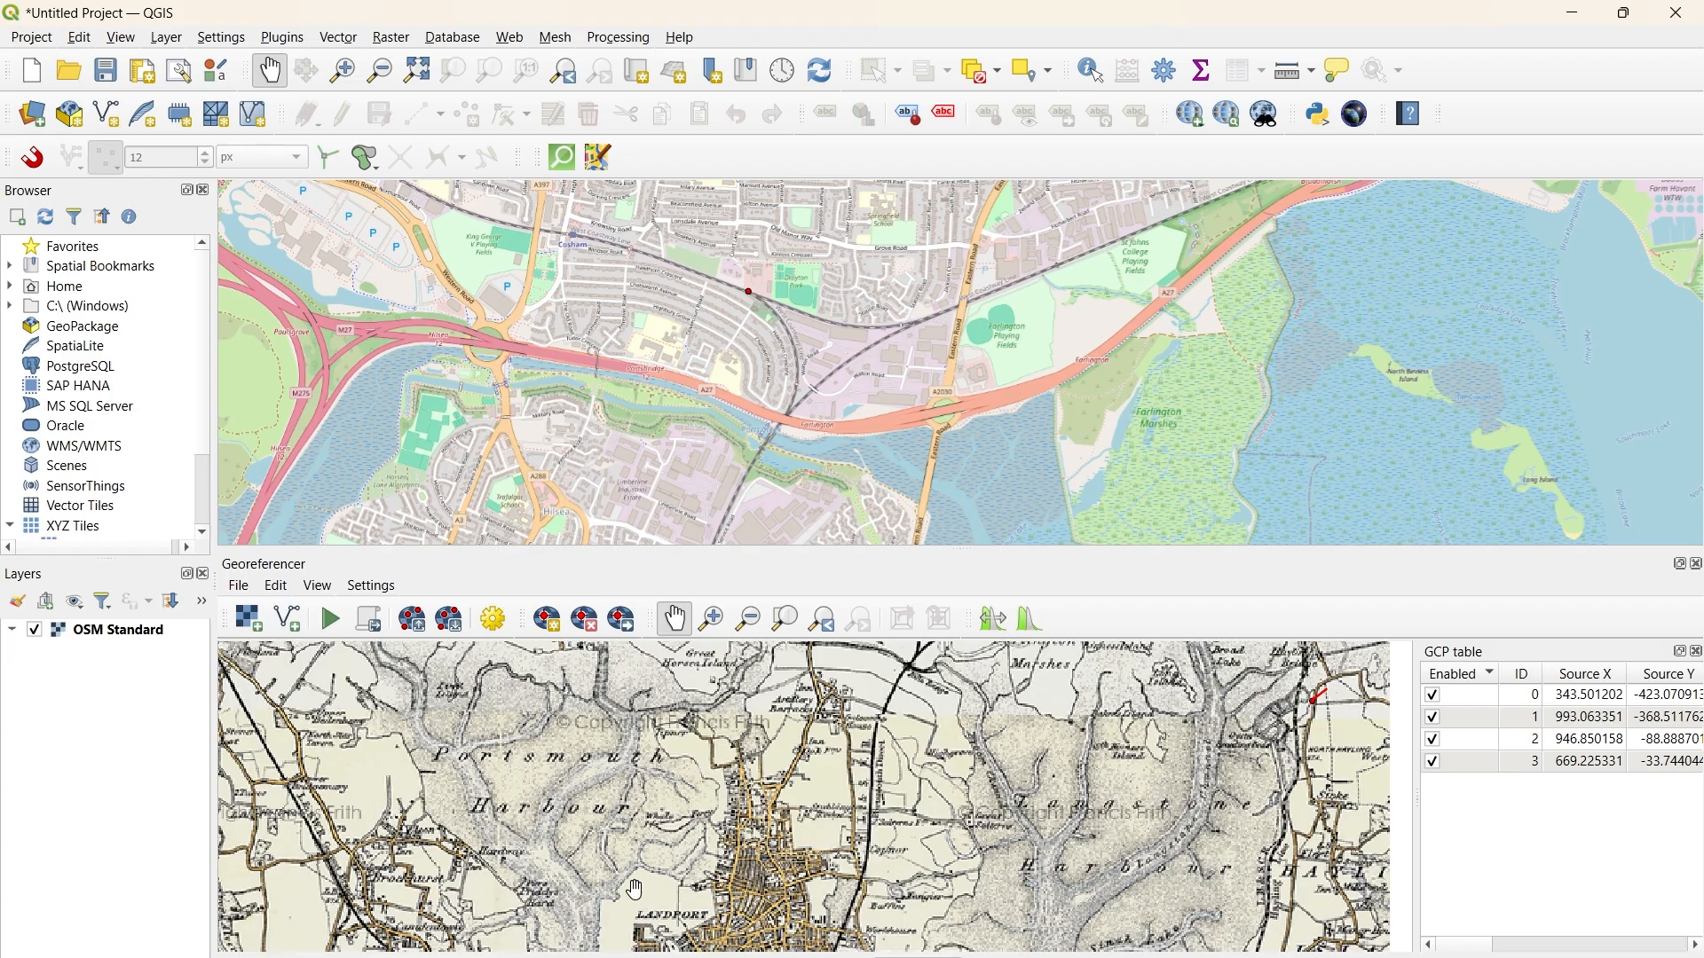
{"action": "left_click_drag", "start_coordinate": [636, 889], "coordinate": [769, 929]}
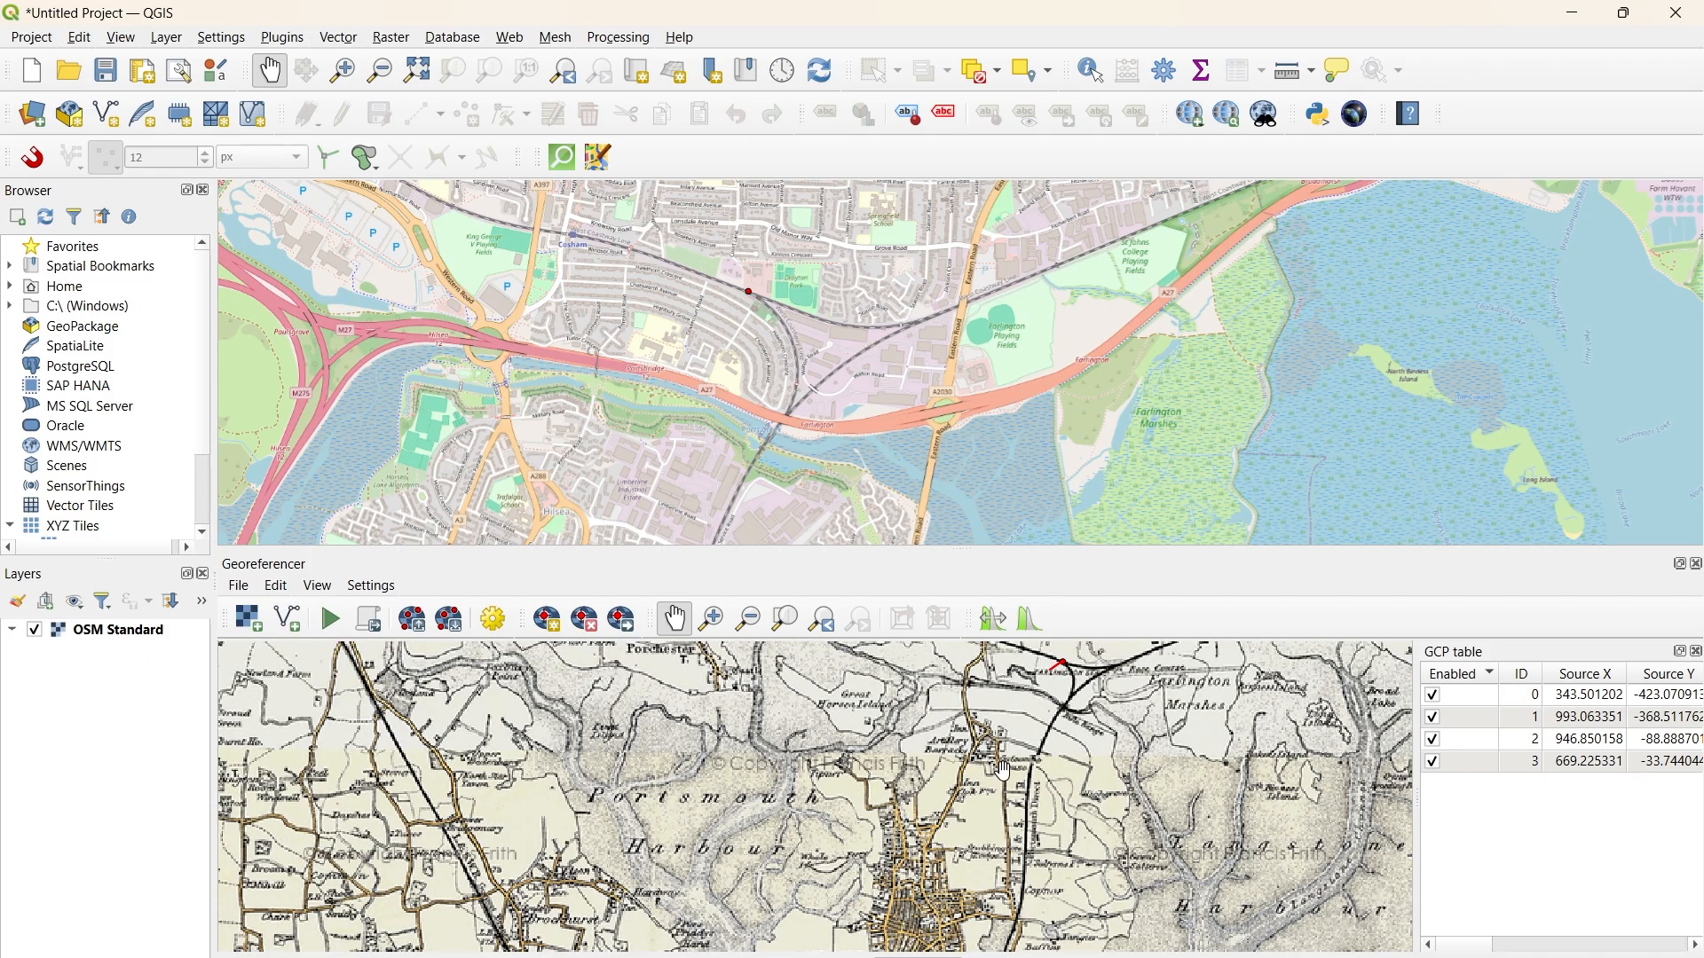
{"action": "left_click_drag", "start_coordinate": [1006, 772], "coordinate": [1044, 836]}
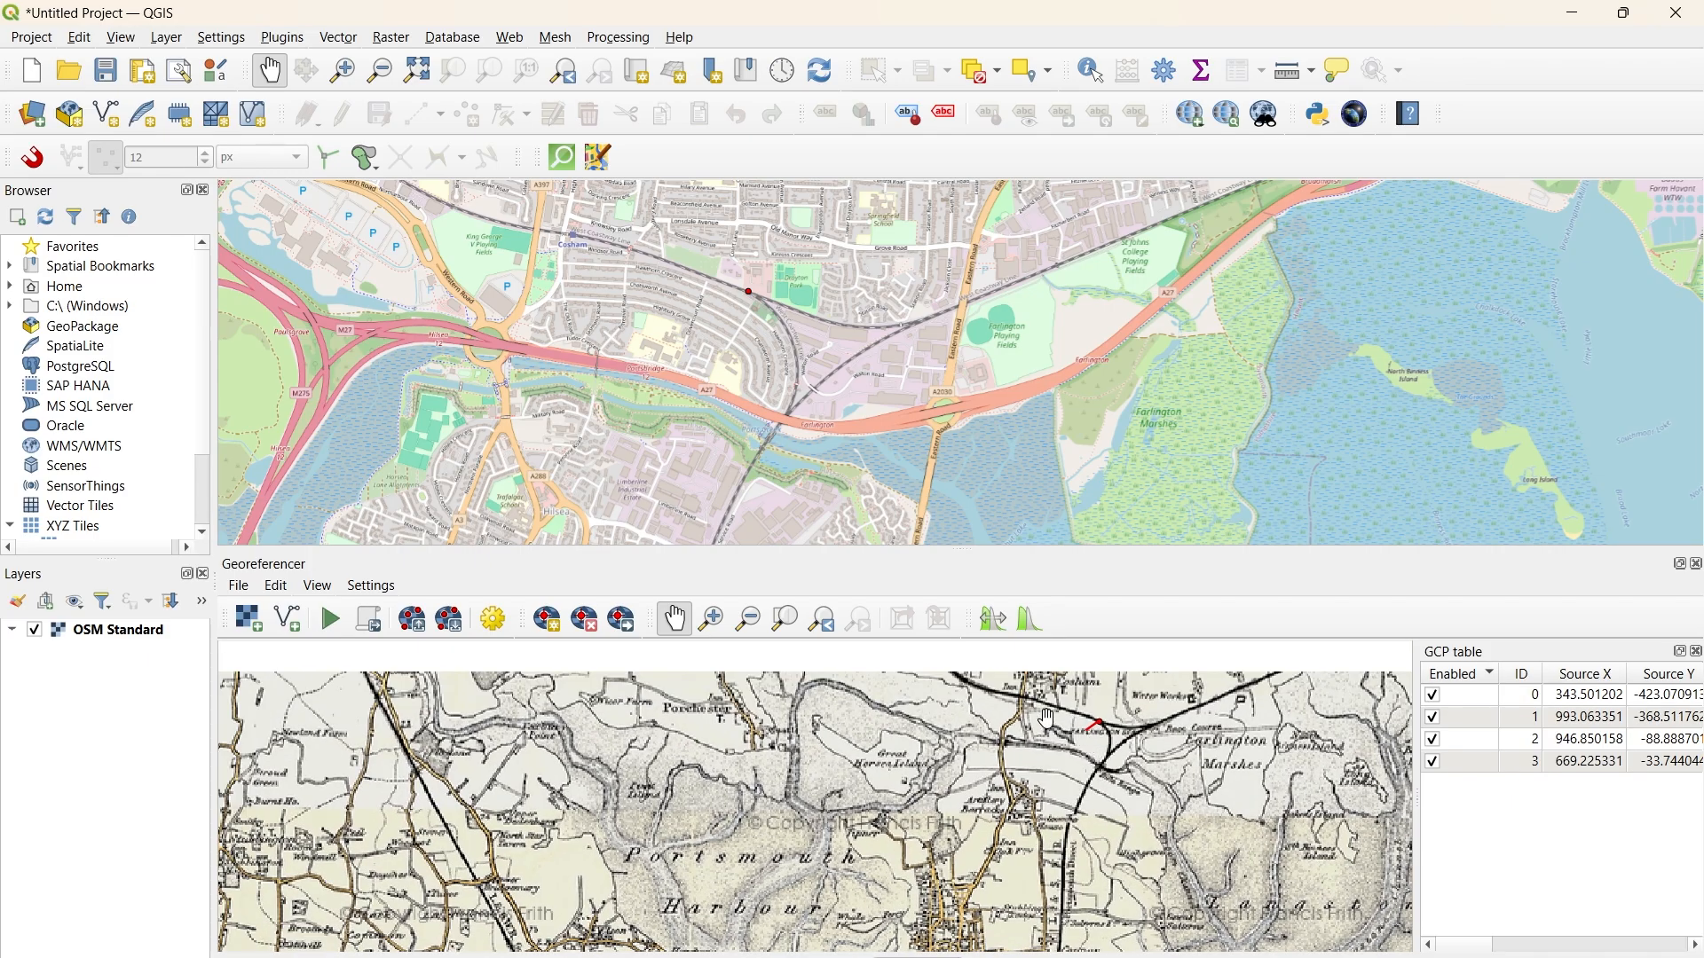
Step: Examine the basemap from Portsmouth Harbour west and north to Fareham for a feature suitable as a control point
{"action": "scroll", "coordinate": [796, 380], "scroll_direction": "down", "scroll_amount": 1}
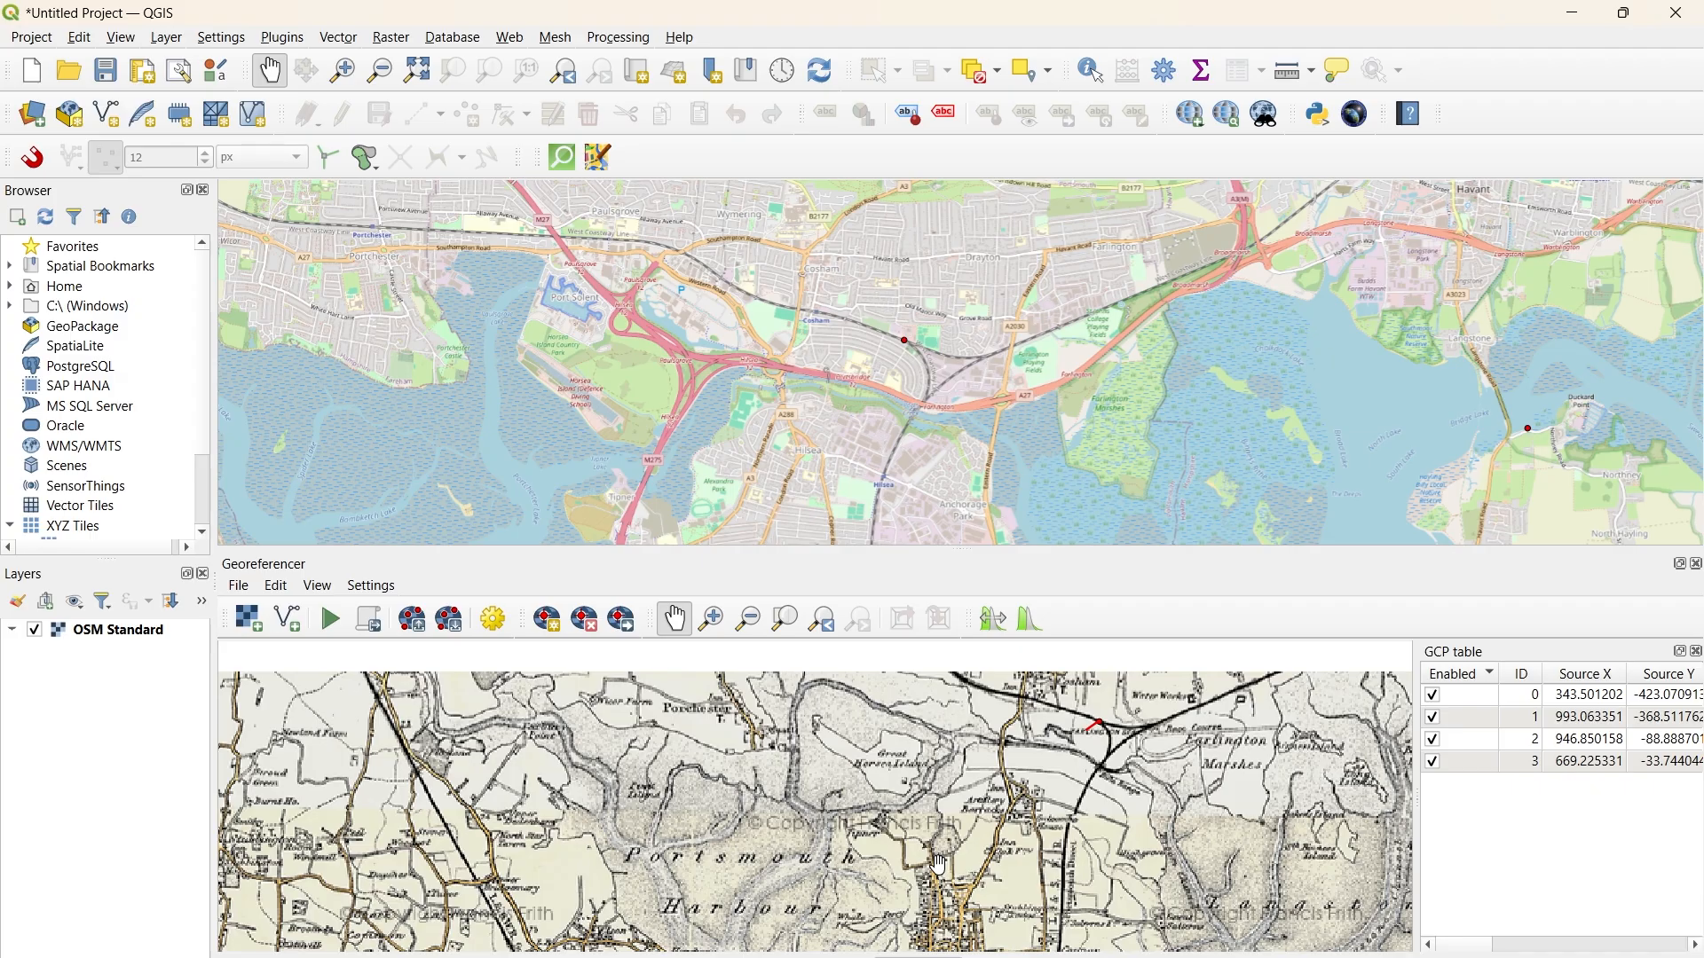
{"action": "scroll", "coordinate": [894, 408], "scroll_direction": "down", "scroll_amount": 4}
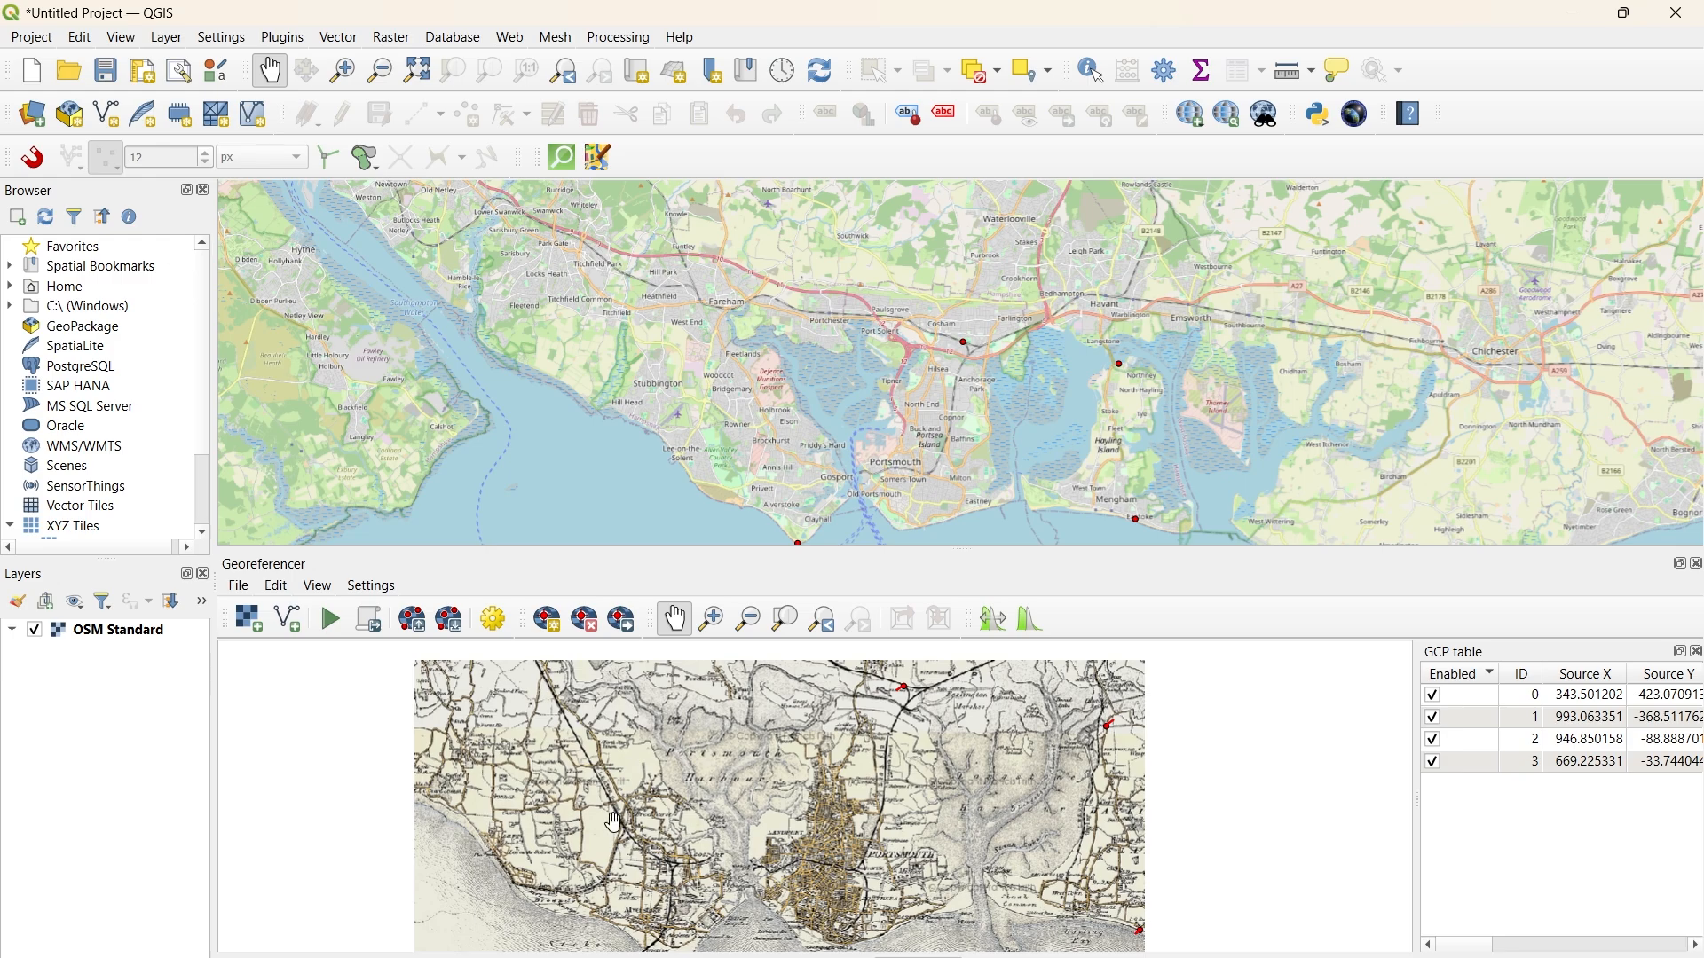
{"action": "scroll", "coordinate": [878, 484], "scroll_direction": "up", "scroll_amount": 2}
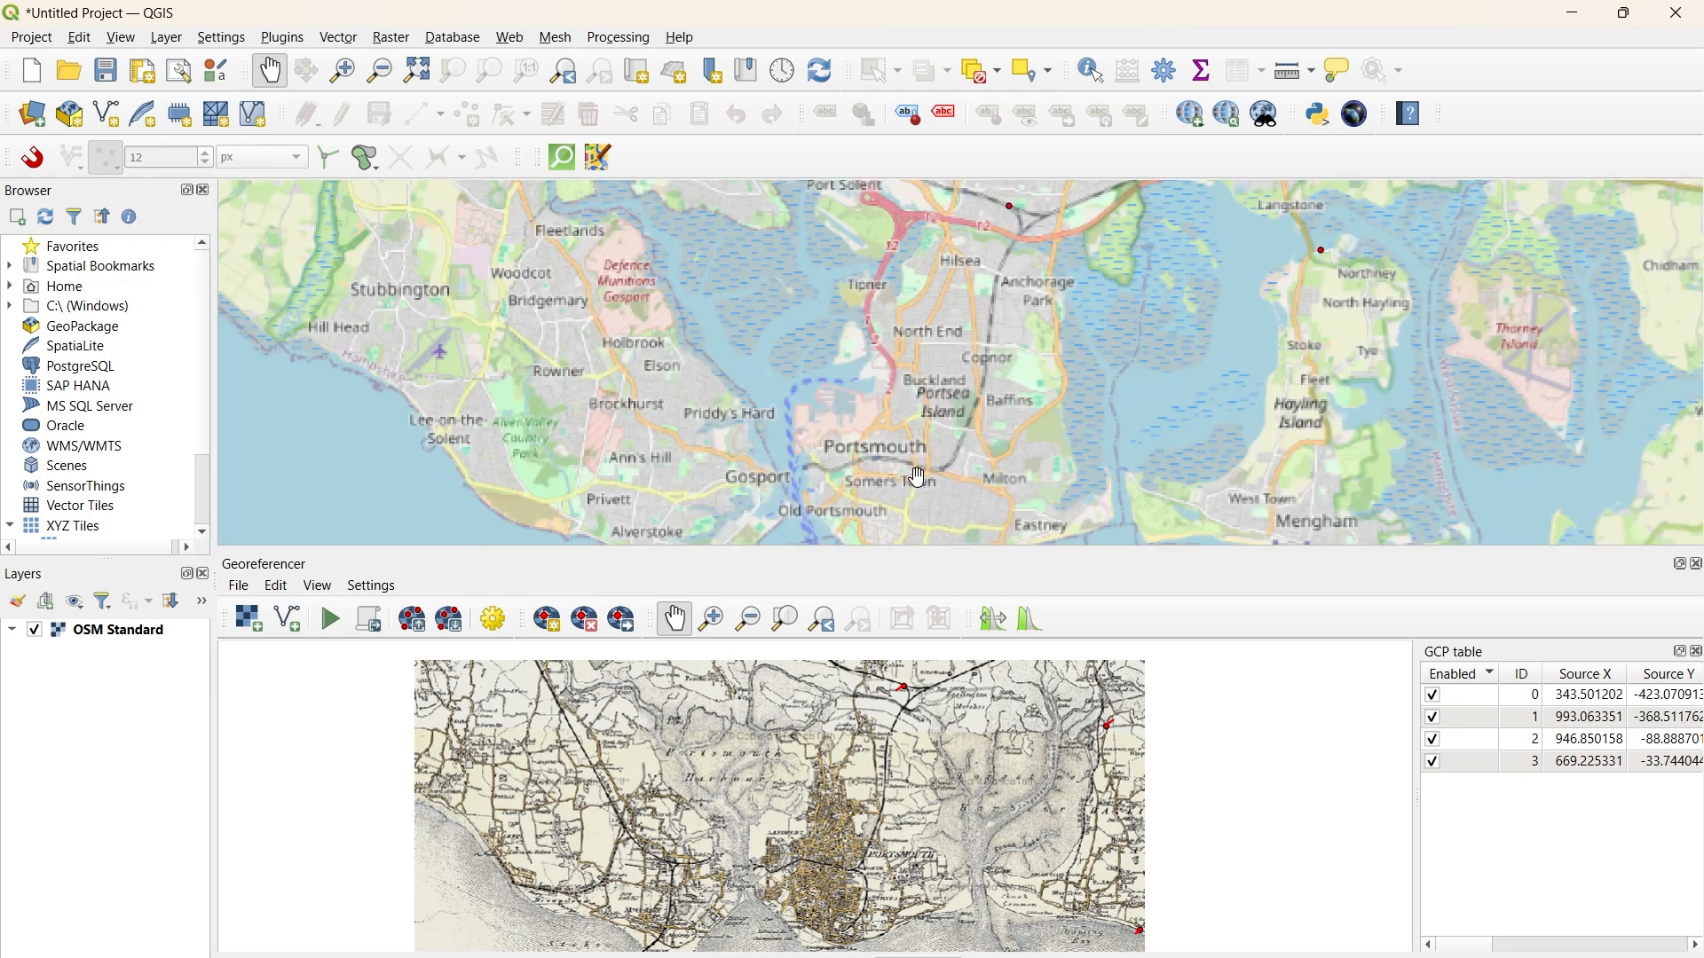
{"action": "scroll", "coordinate": [852, 492], "scroll_direction": "up", "scroll_amount": 2}
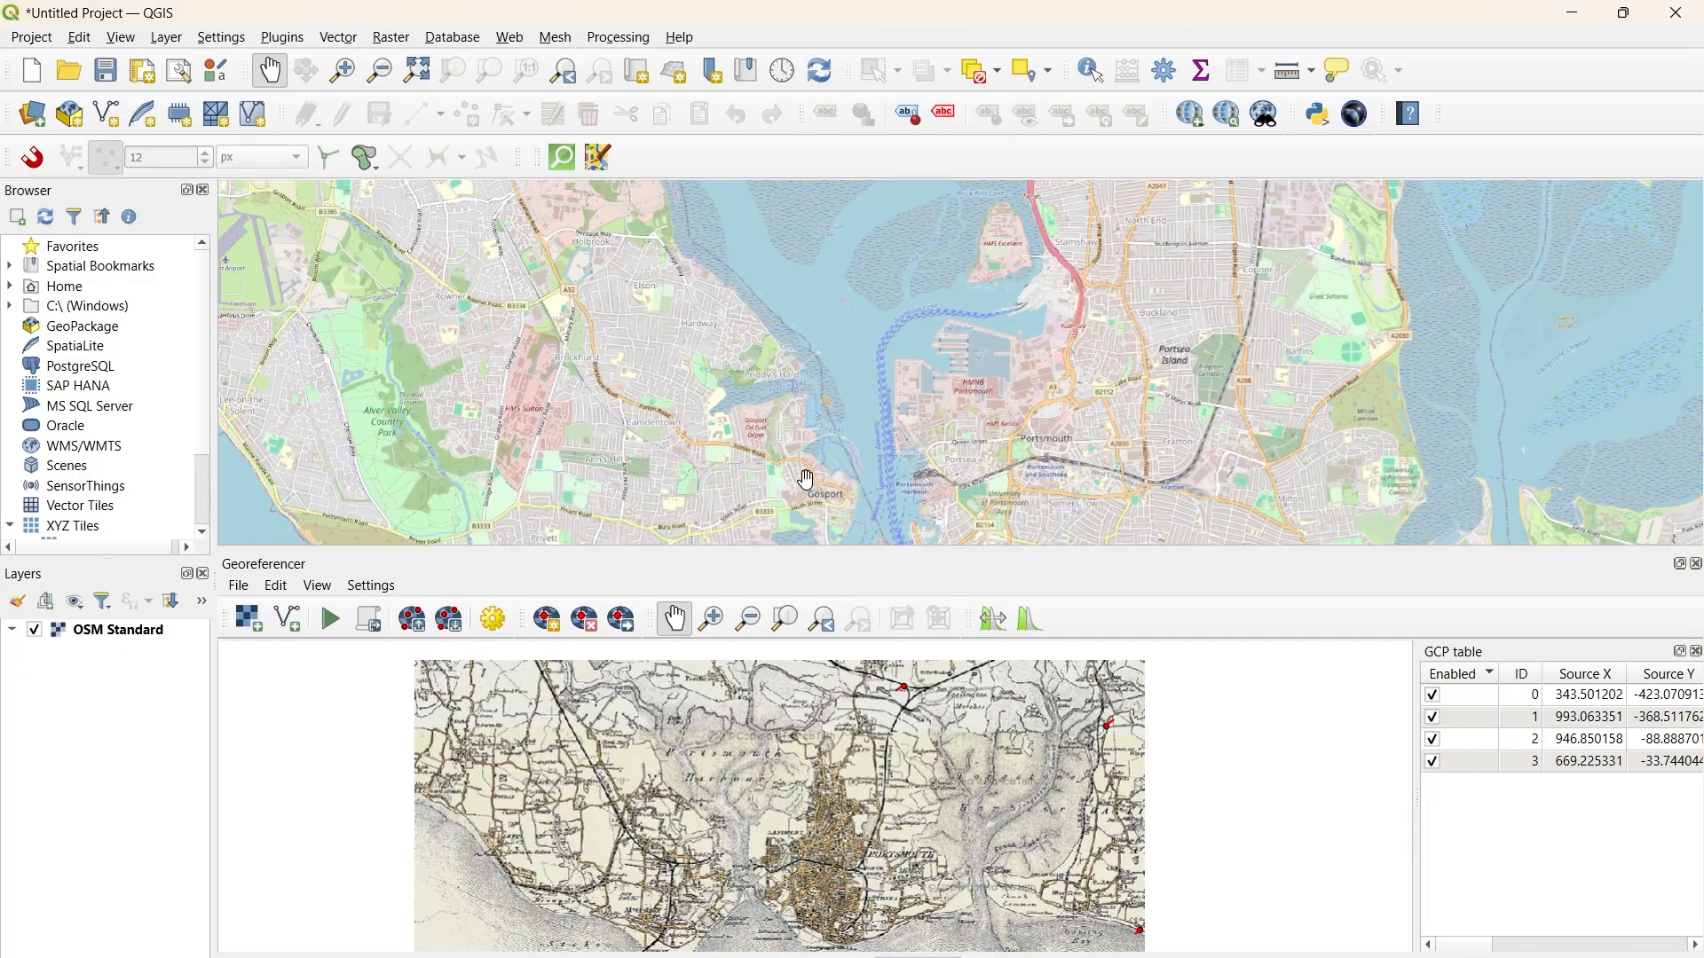
{"action": "left_click_drag", "start_coordinate": [584, 390], "coordinate": [770, 446]}
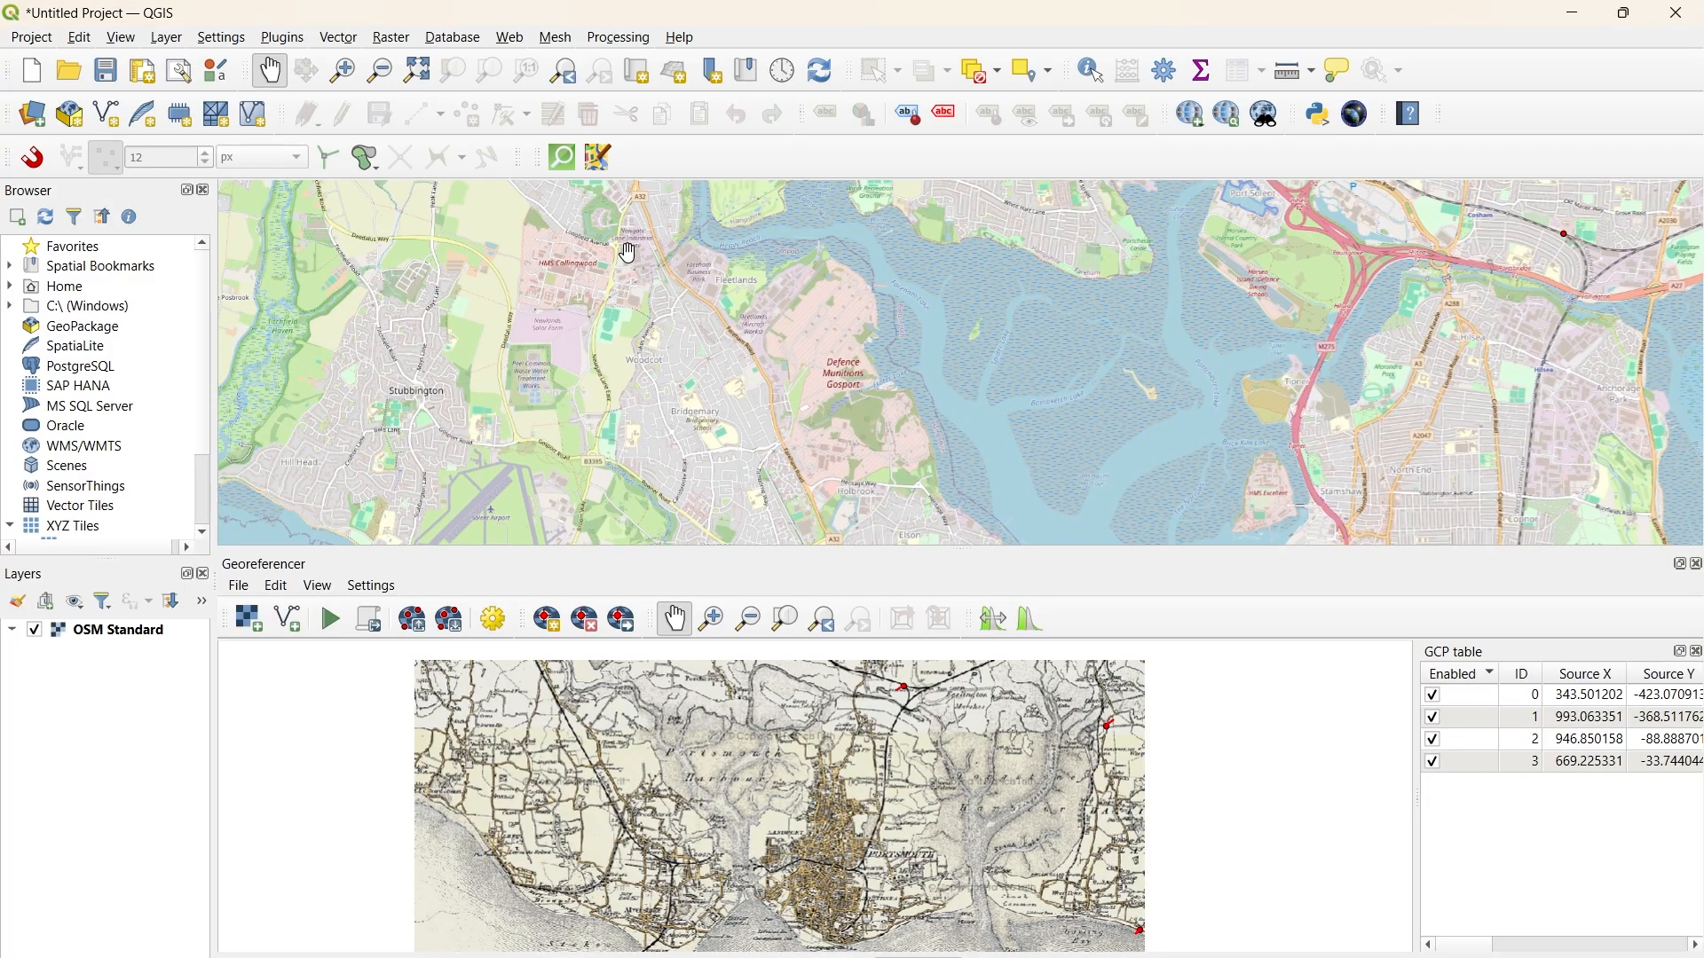
{"action": "left_click_drag", "start_coordinate": [629, 255], "coordinate": [791, 406]}
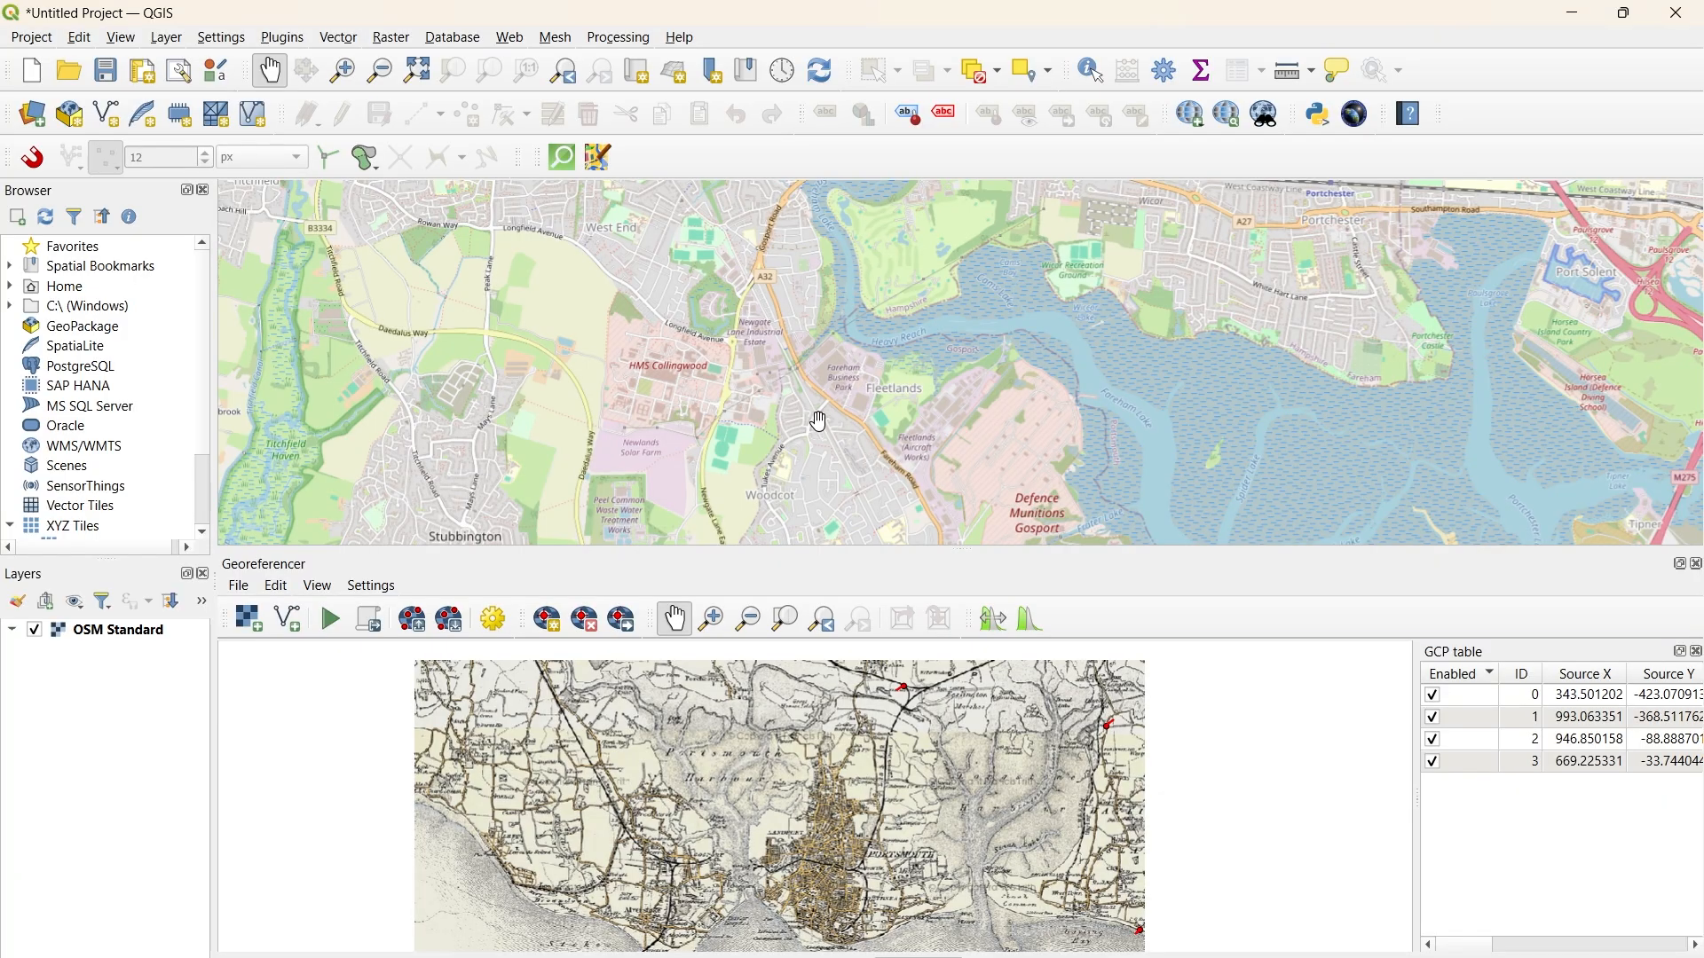
{"action": "left_click_drag", "start_coordinate": [771, 342], "coordinate": [877, 492]}
Step: Trace the railway on the historic map from Gosport through Brockhurst to the map's northern edge, checking for a matching road junction
{"action": "left_click_drag", "start_coordinate": [854, 771], "coordinate": [985, 749]}
{"action": "scroll", "coordinate": [799, 861], "scroll_direction": "up", "scroll_amount": 4}
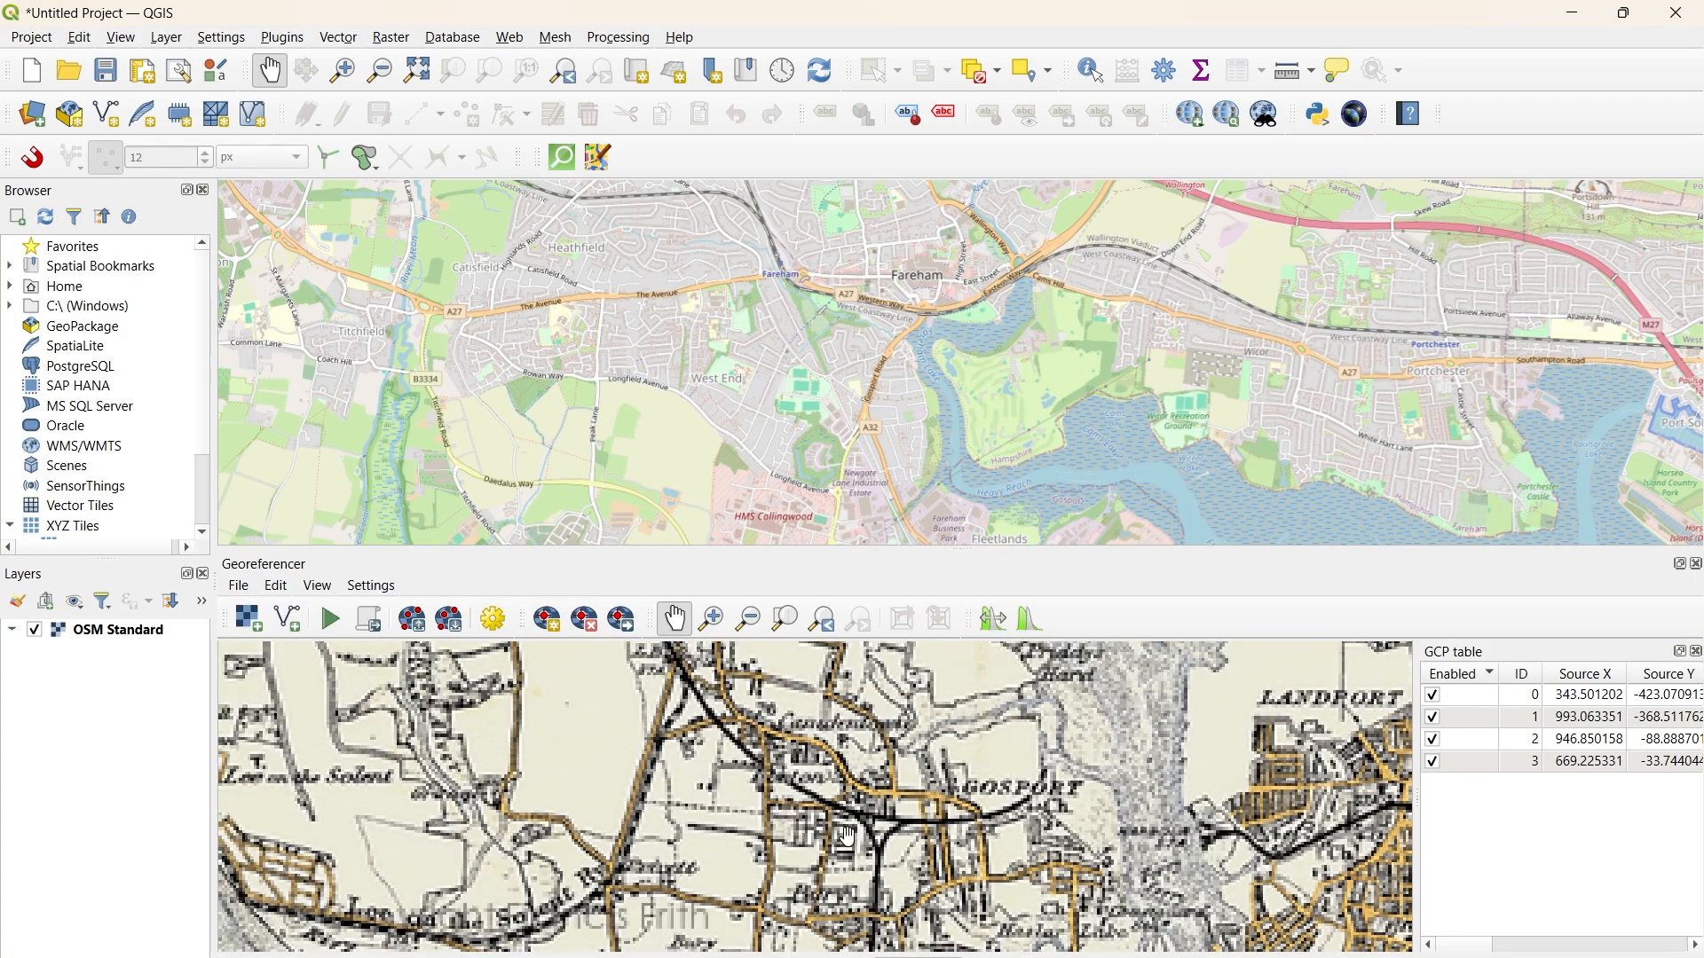
{"action": "scroll", "coordinate": [844, 781], "scroll_direction": "down", "scroll_amount": 3}
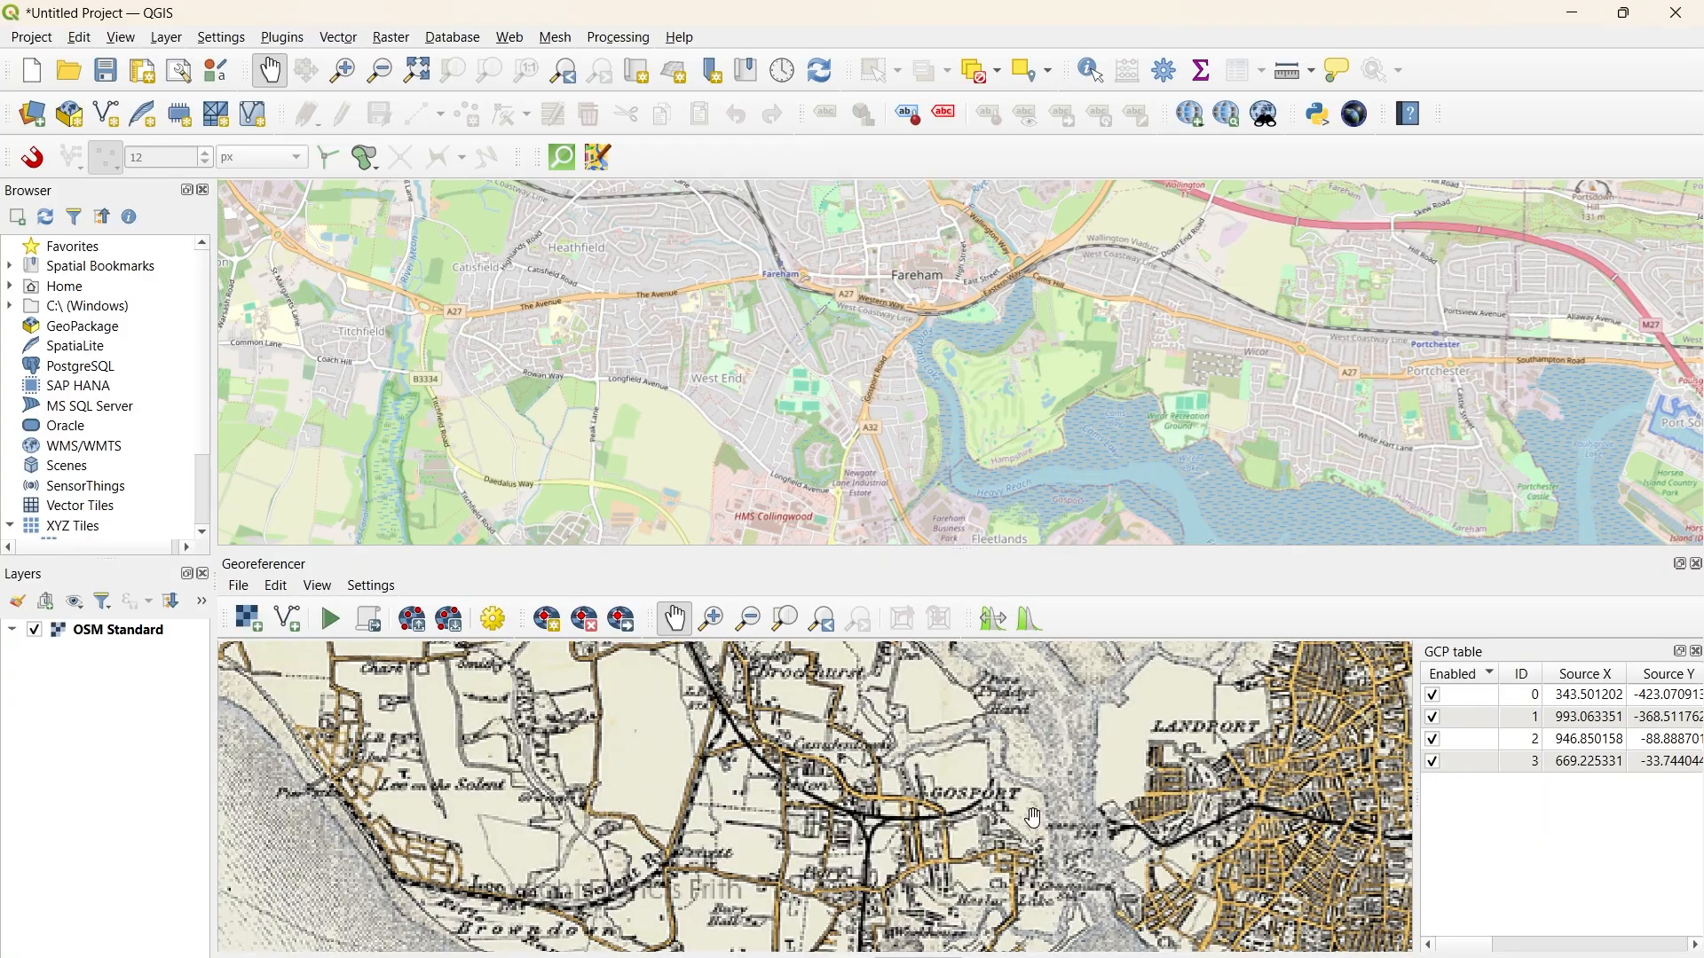
{"action": "left_click_drag", "start_coordinate": [929, 781], "coordinate": [1065, 906]}
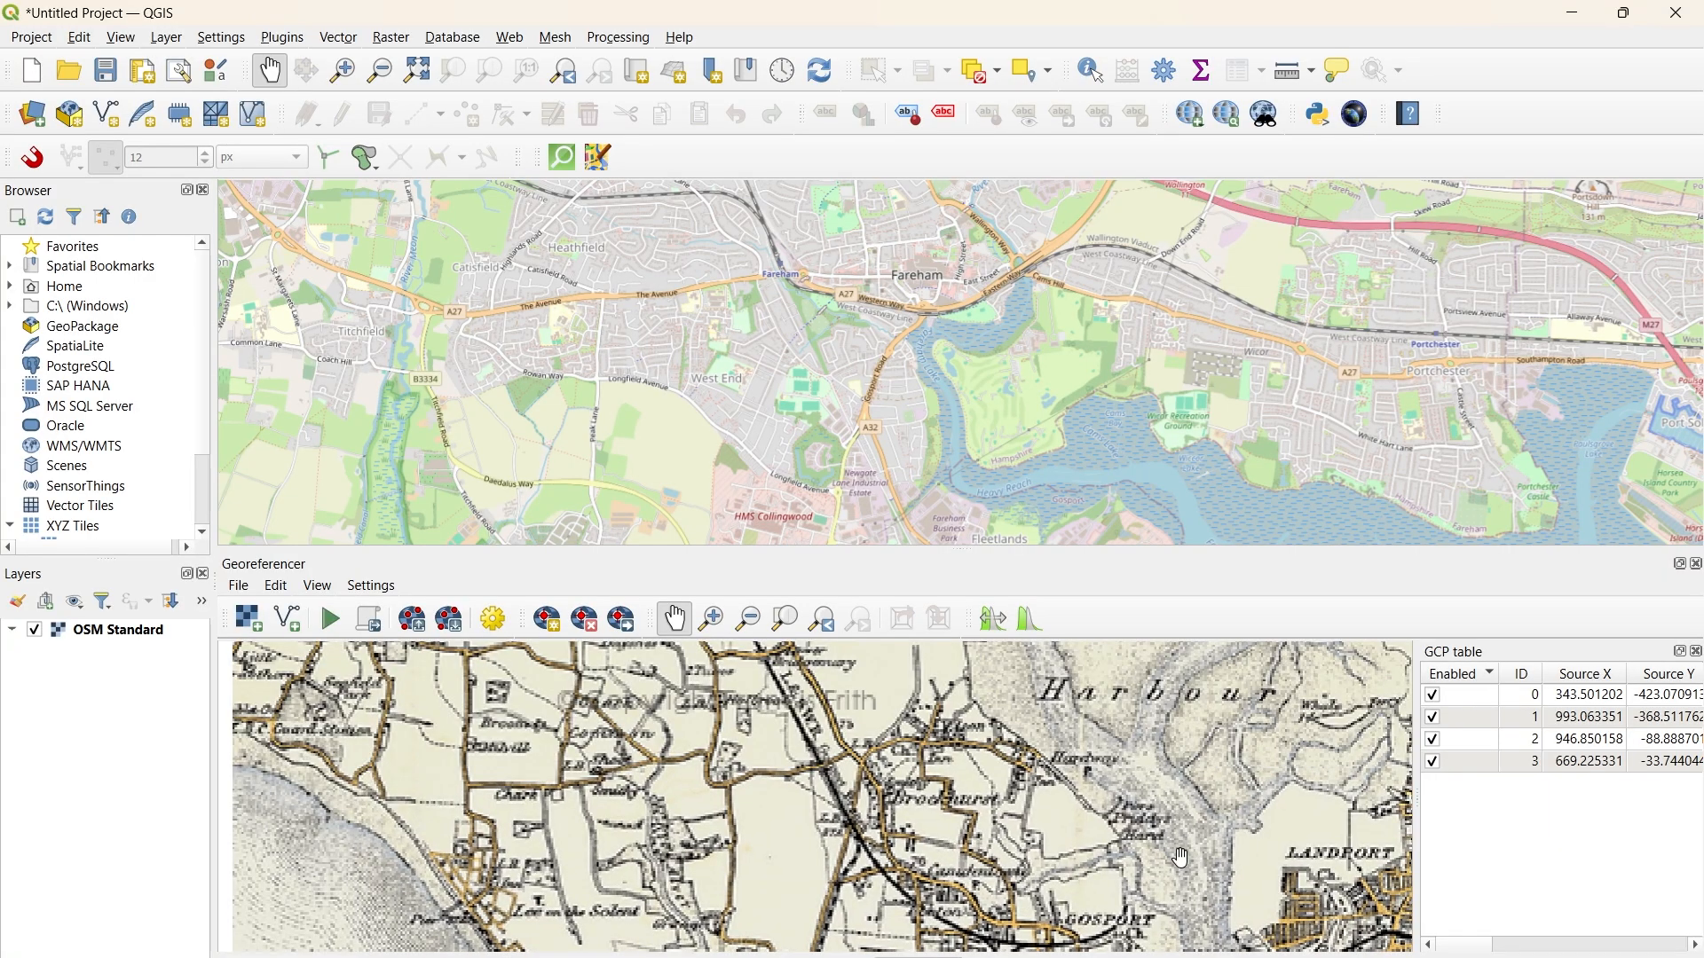
{"action": "left_click_drag", "start_coordinate": [984, 729], "coordinate": [1019, 810]}
{"action": "scroll", "coordinate": [932, 801], "scroll_direction": "down", "scroll_amount": 5}
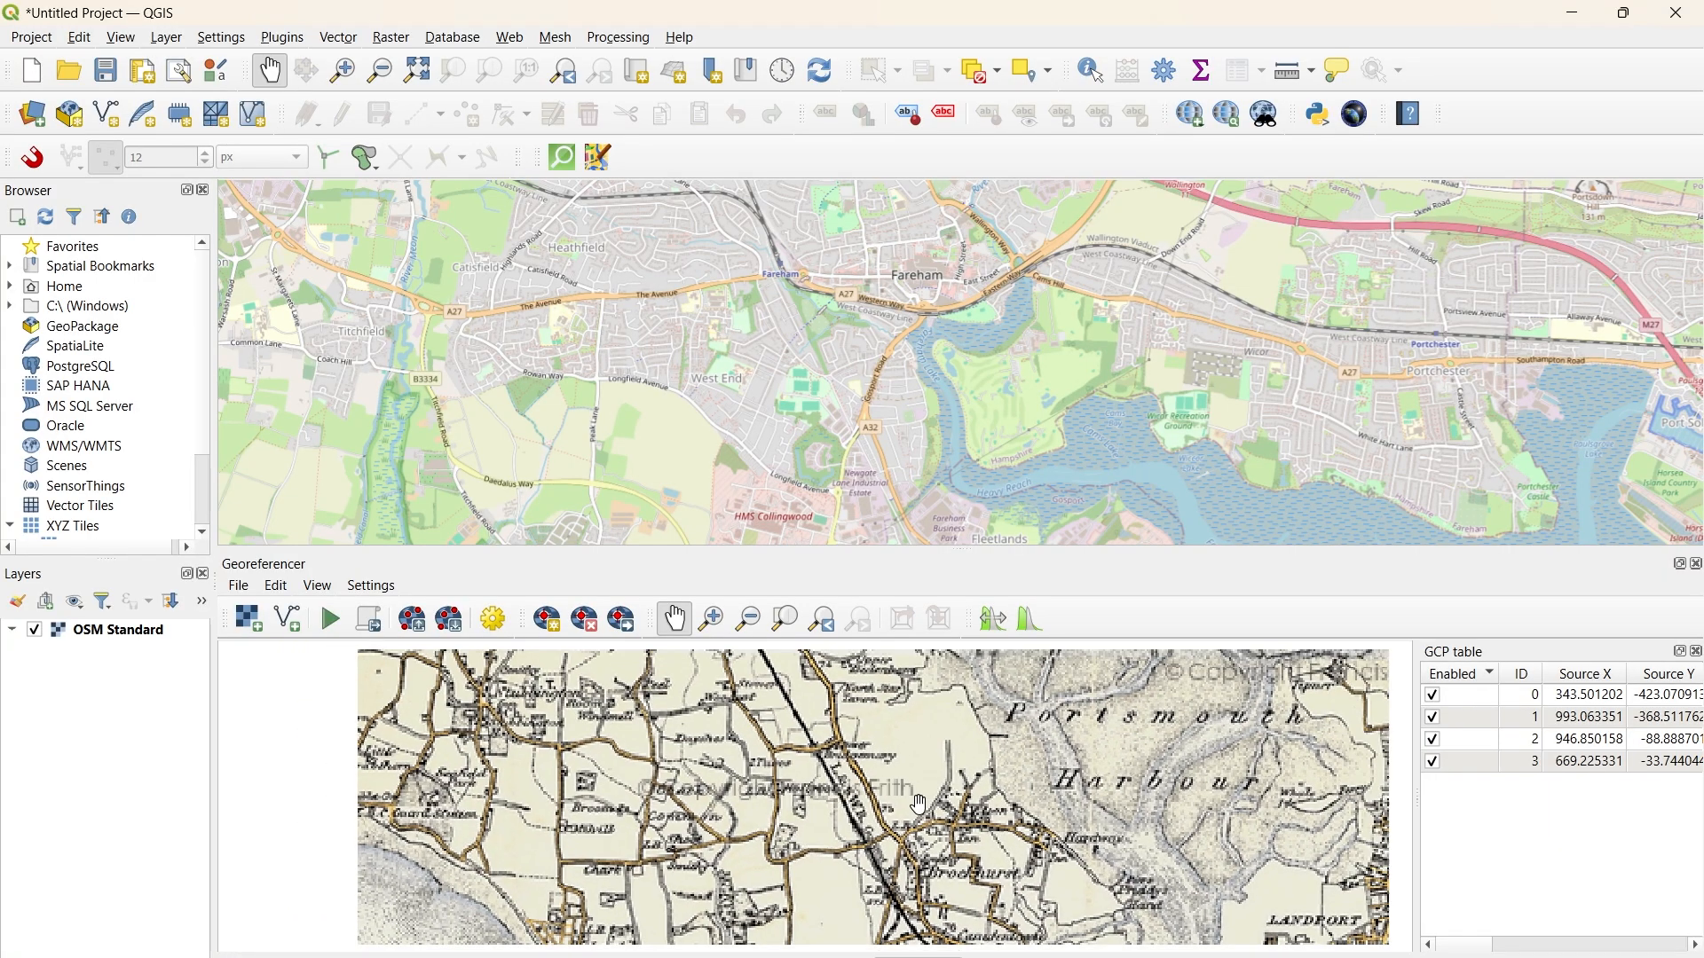
{"action": "left_click_drag", "start_coordinate": [818, 818], "coordinate": [896, 923]}
{"action": "left_click_drag", "start_coordinate": [870, 798], "coordinate": [914, 879]}
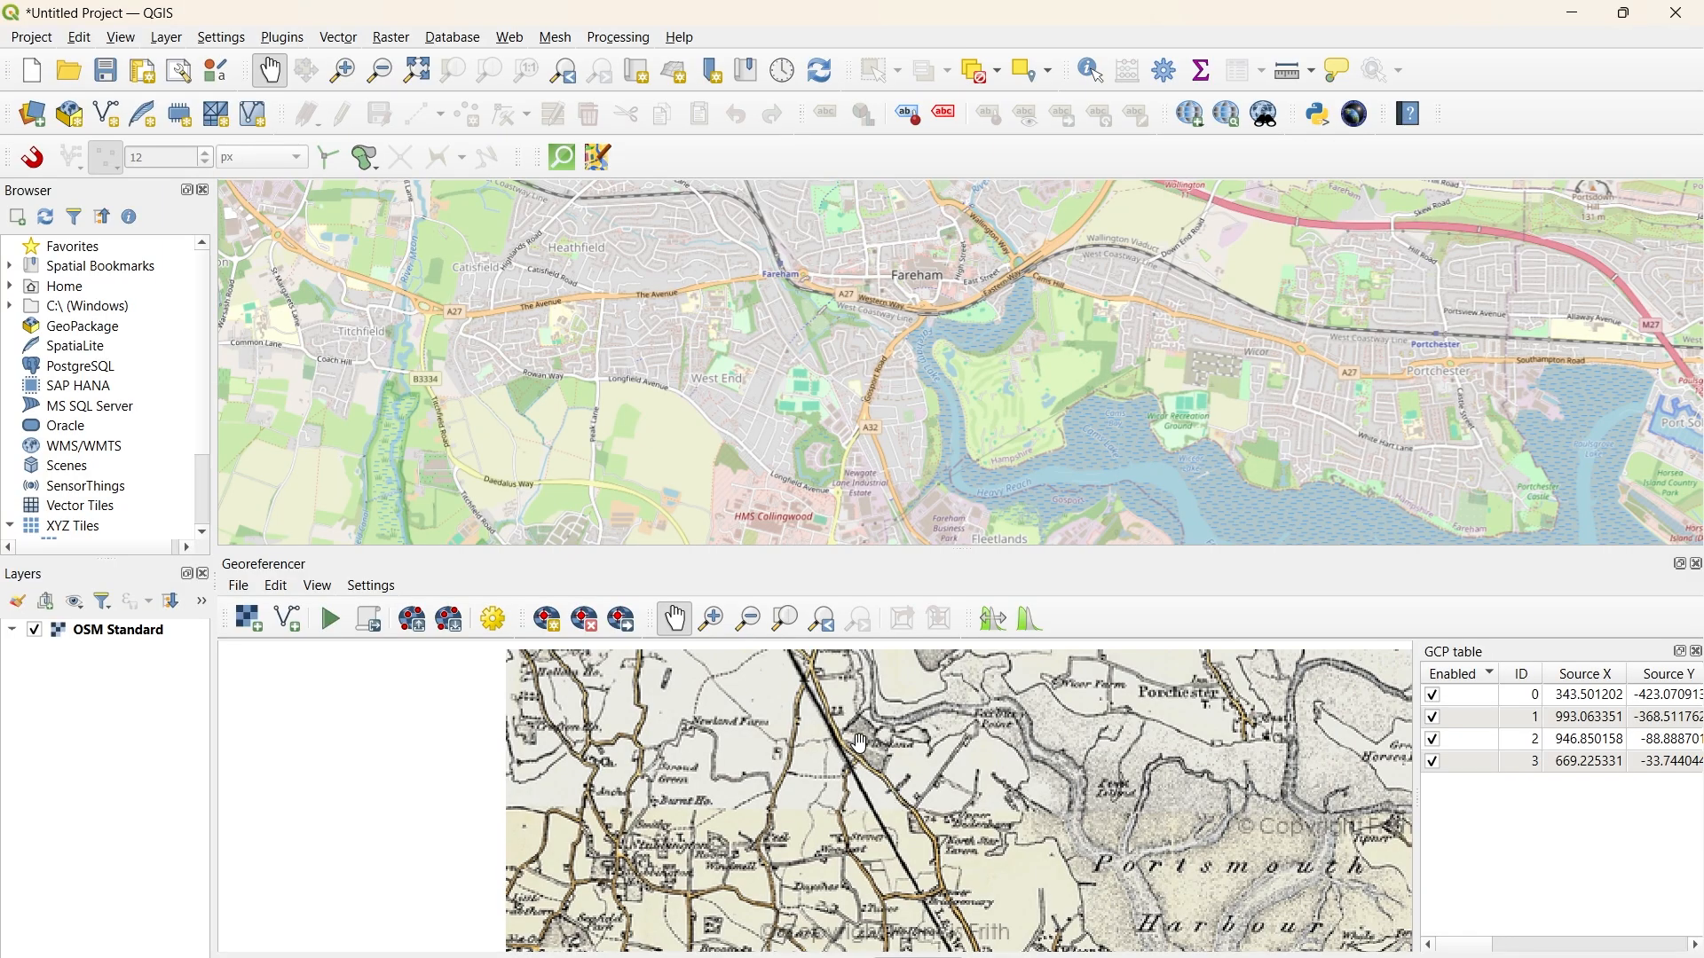
{"action": "left_click_drag", "start_coordinate": [878, 781], "coordinate": [924, 794]}
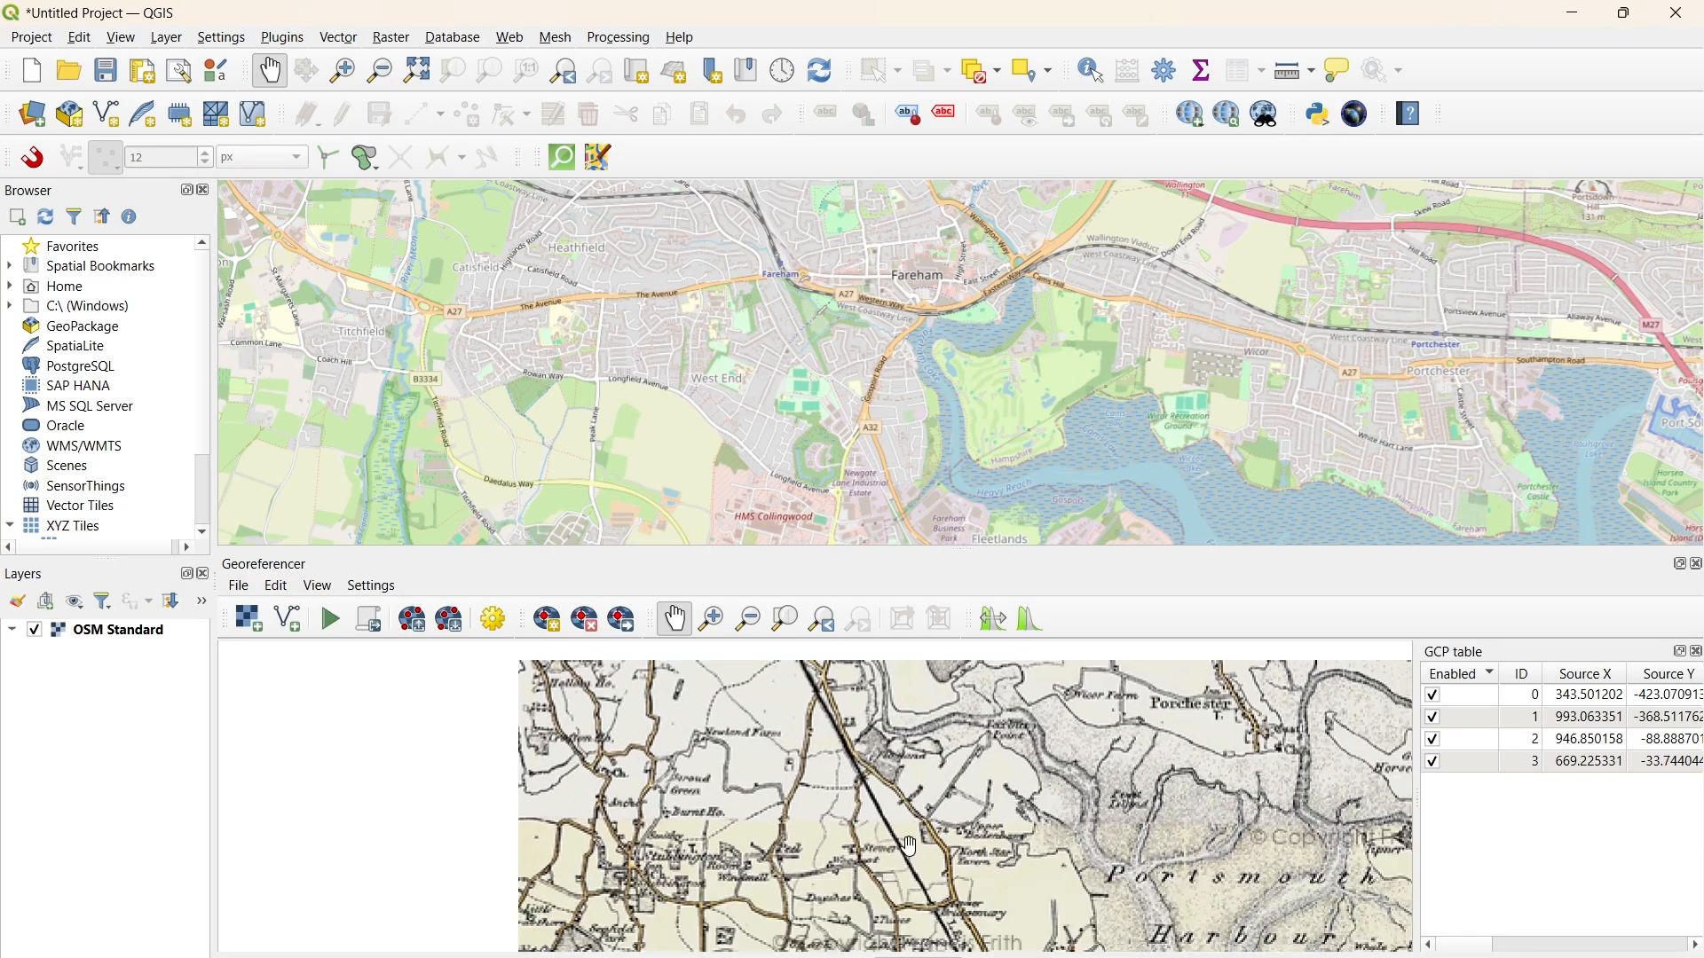
{"action": "scroll", "coordinate": [914, 854], "scroll_direction": "up", "scroll_amount": 4}
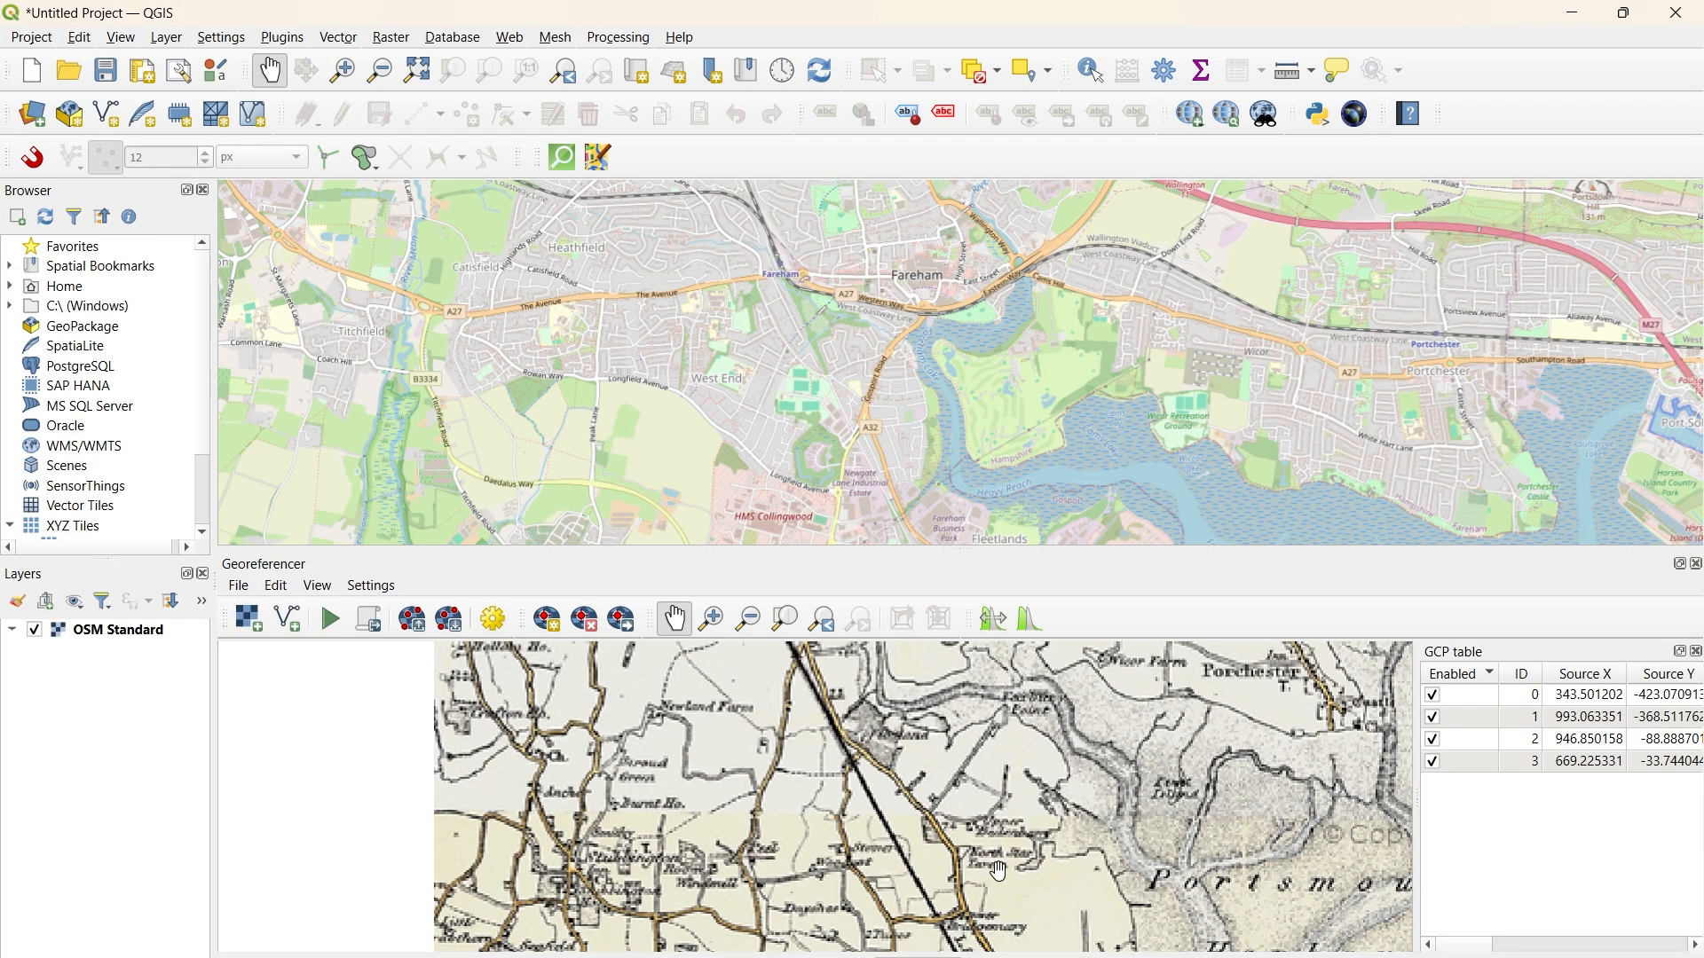
{"action": "scroll", "coordinate": [881, 757], "scroll_direction": "up", "scroll_amount": 2}
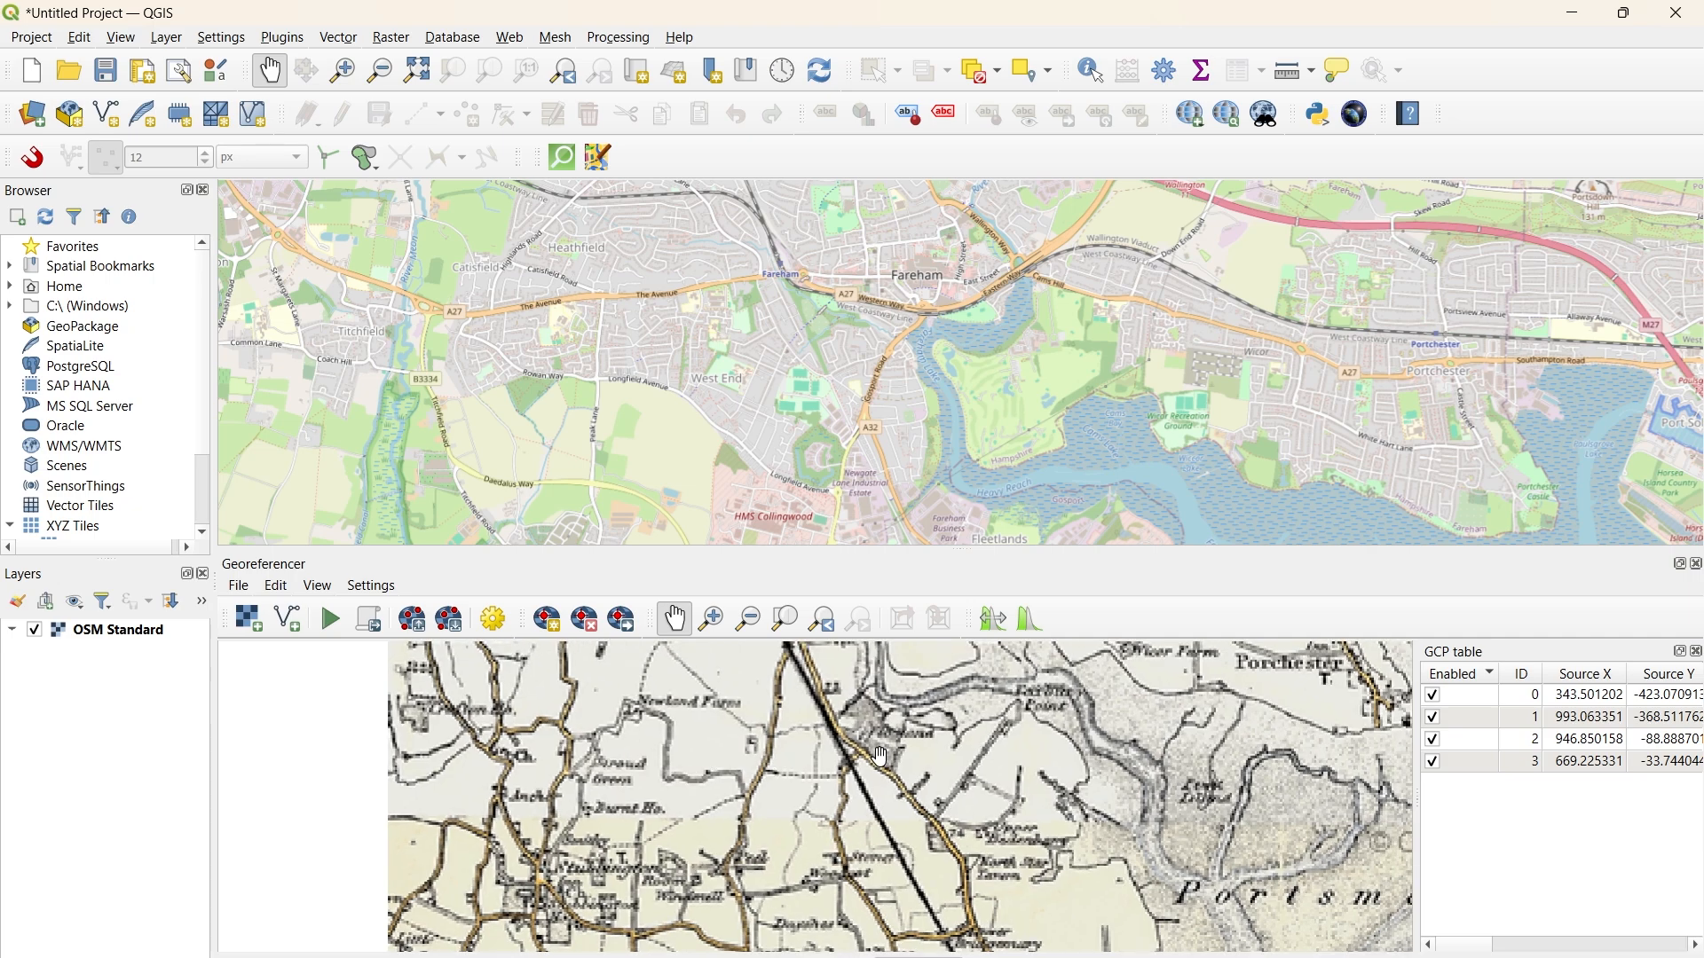
{"action": "left_click_drag", "start_coordinate": [881, 757], "coordinate": [920, 819]}
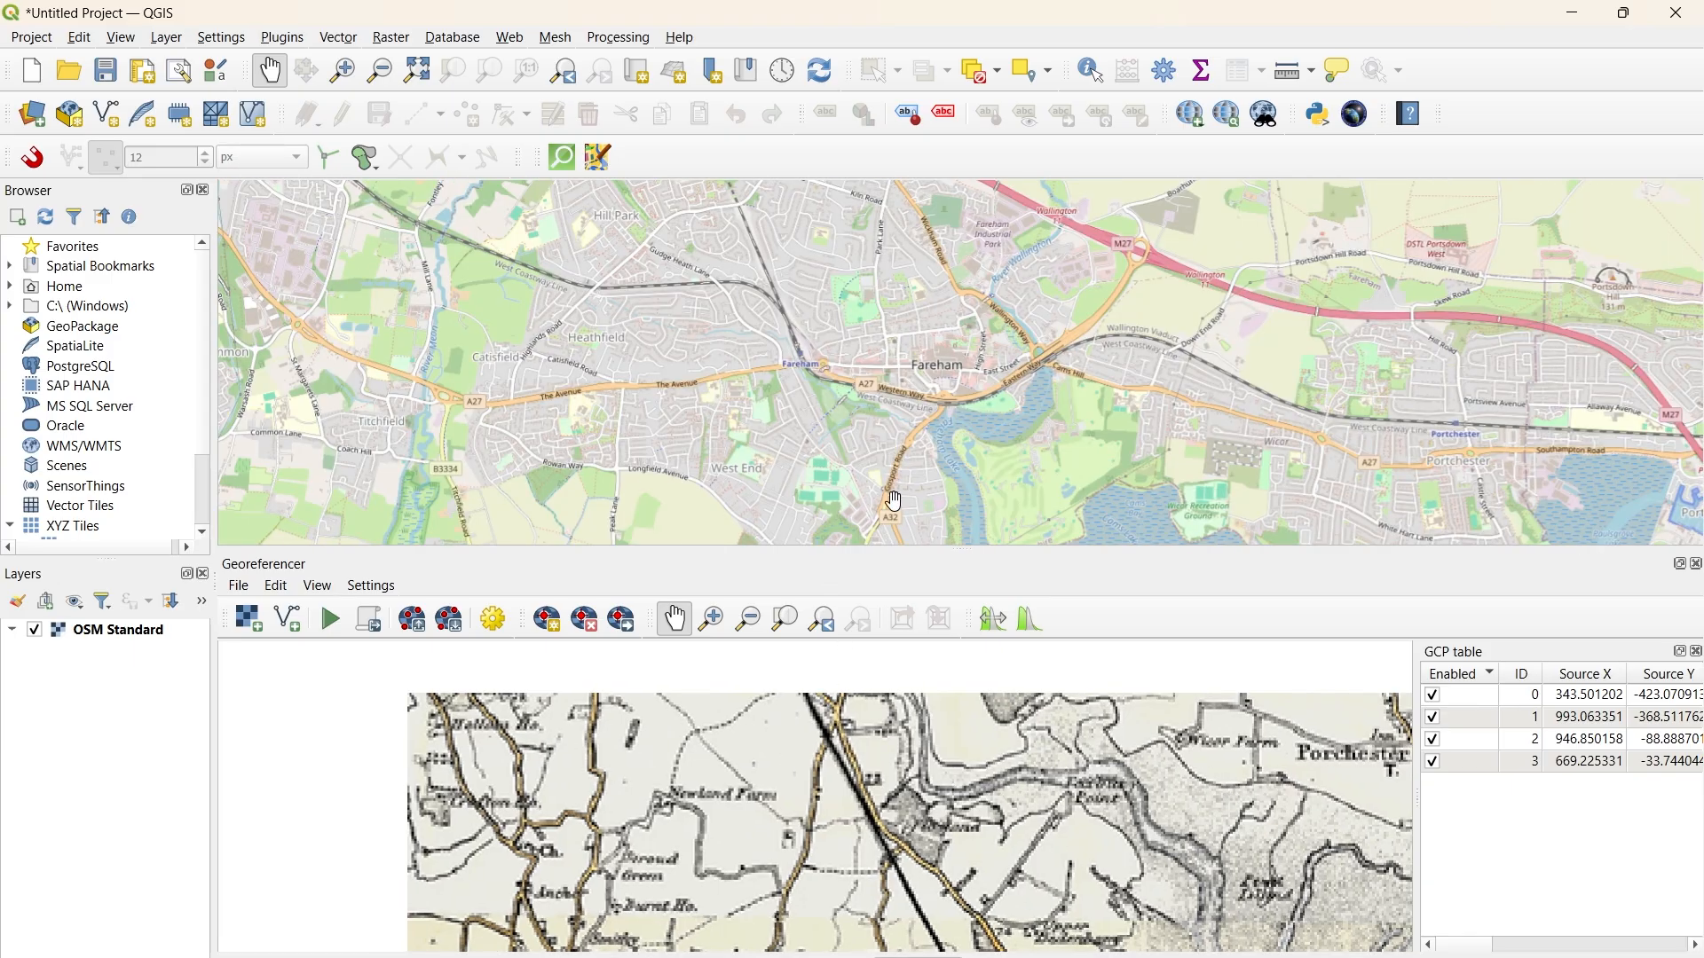
Step: Follow the old railway line on the basemap from Fareham station south to the A32 and B3385 junction near Fort Fareham
{"action": "scroll", "coordinate": [896, 501], "scroll_direction": "up", "scroll_amount": 1}
{"action": "scroll", "coordinate": [932, 456], "scroll_direction": "up", "scroll_amount": 1}
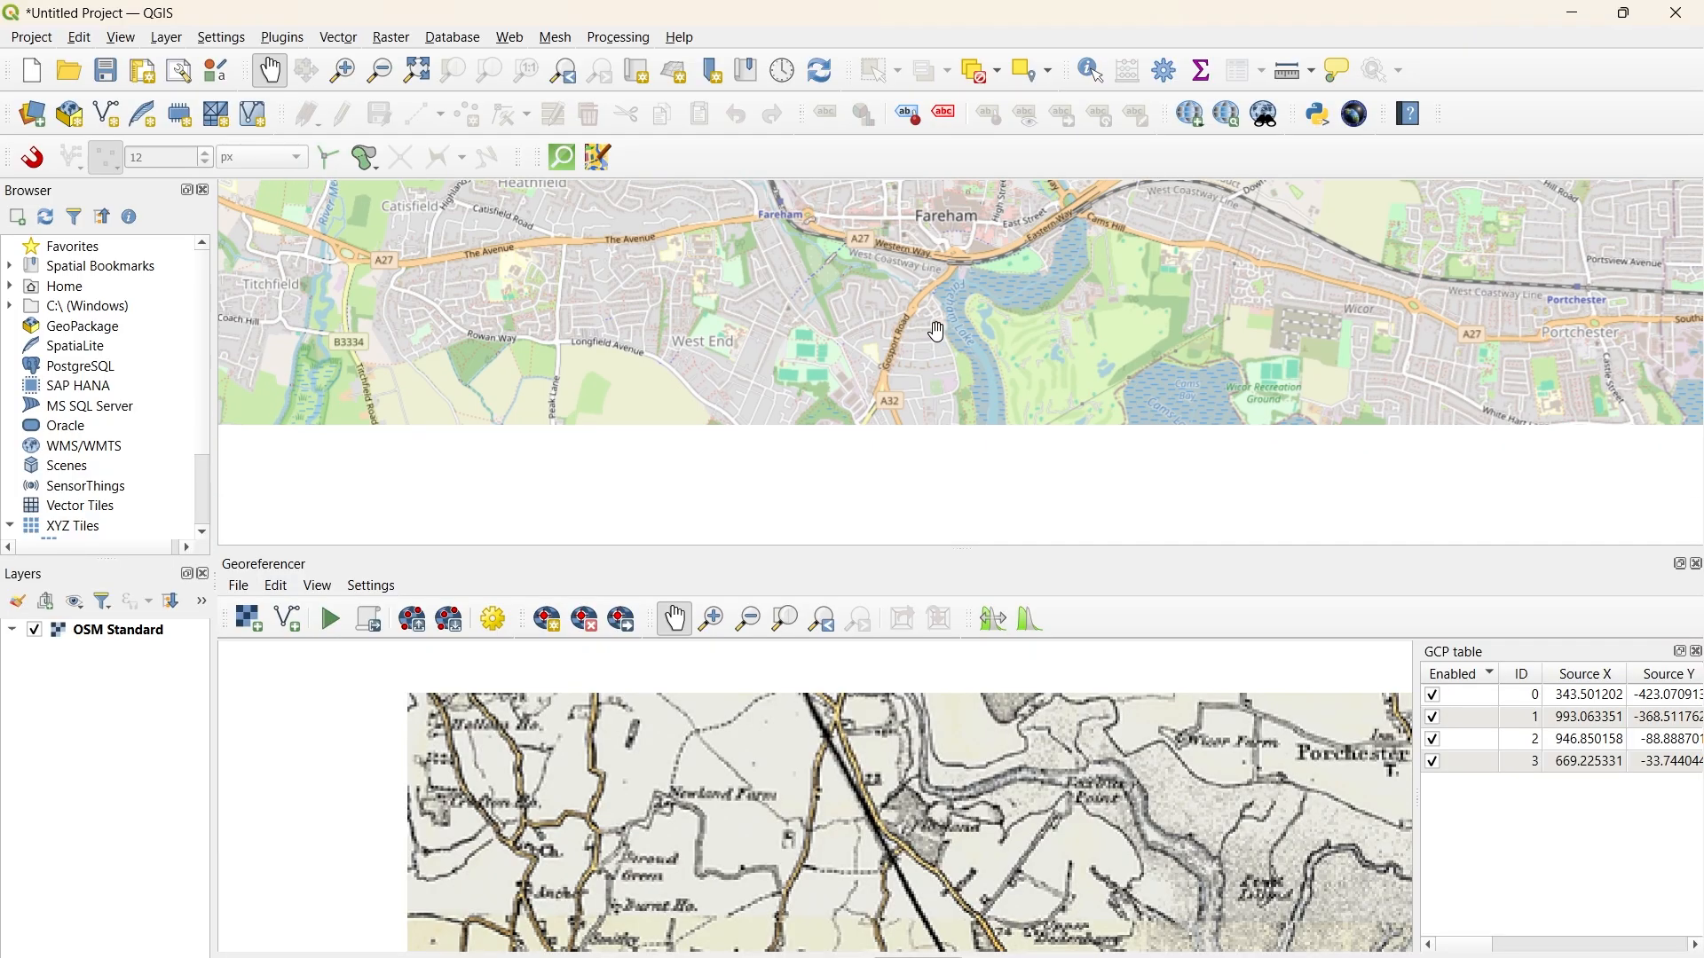
{"action": "scroll", "coordinate": [933, 331], "scroll_direction": "up", "scroll_amount": 1}
{"action": "scroll", "coordinate": [806, 253], "scroll_direction": "up", "scroll_amount": 1}
{"action": "left_click_drag", "start_coordinate": [804, 251], "coordinate": [860, 281]}
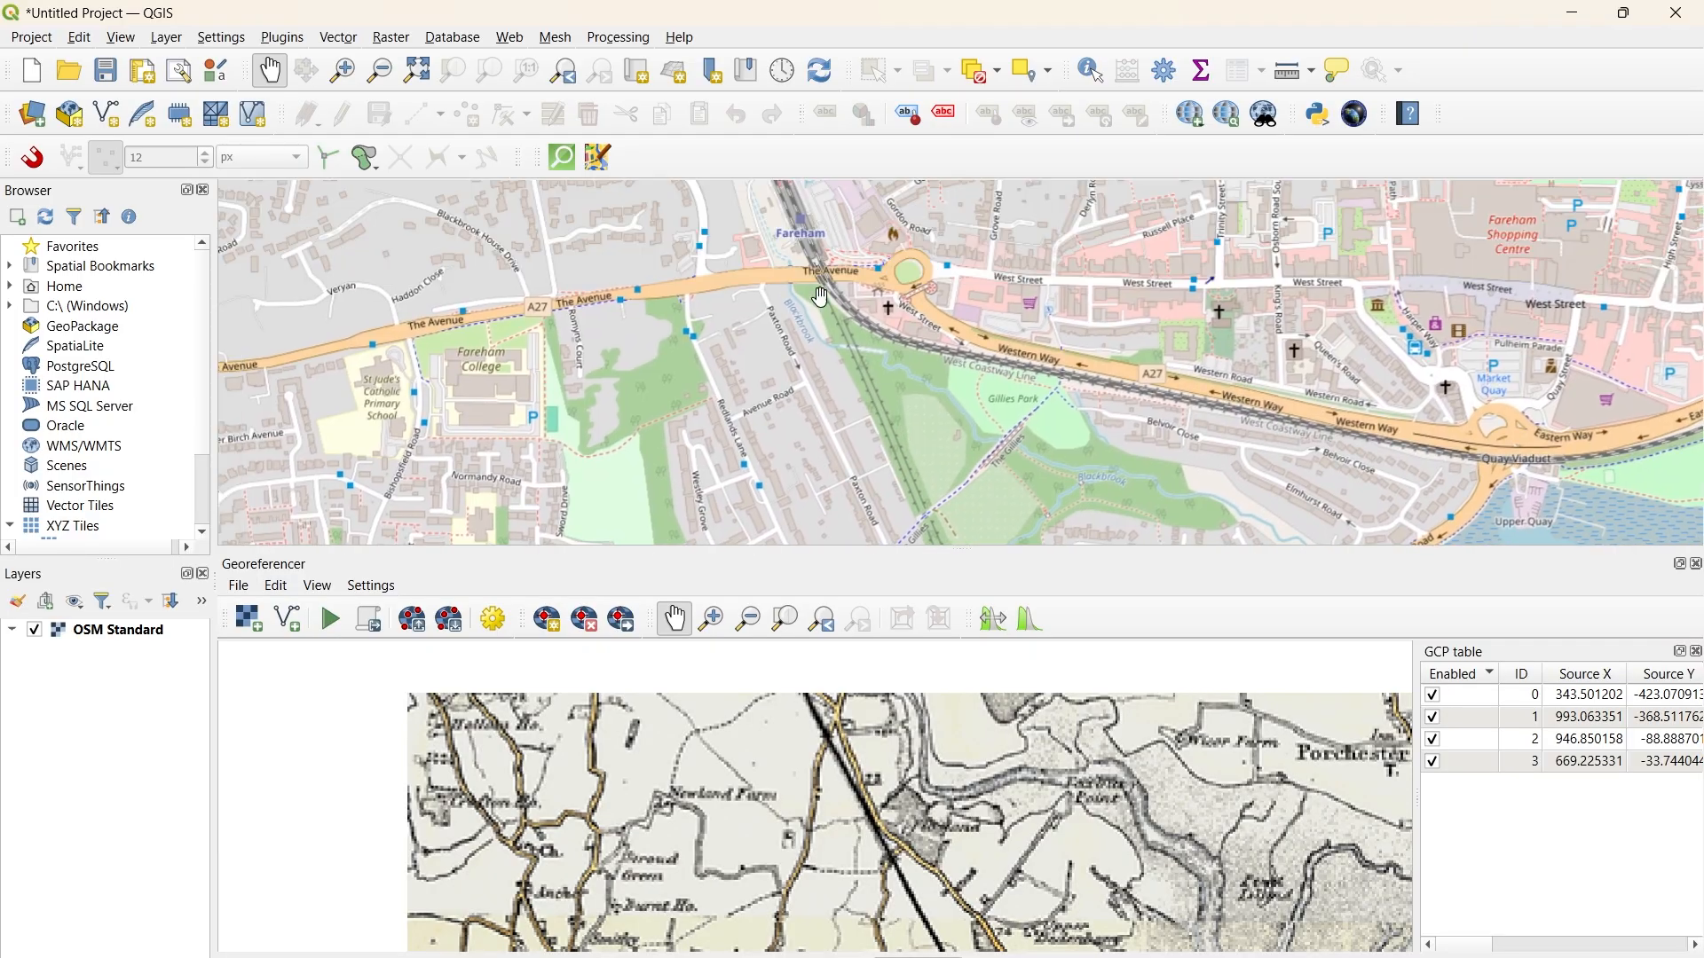
{"action": "left_click_drag", "start_coordinate": [901, 443], "coordinate": [825, 277]}
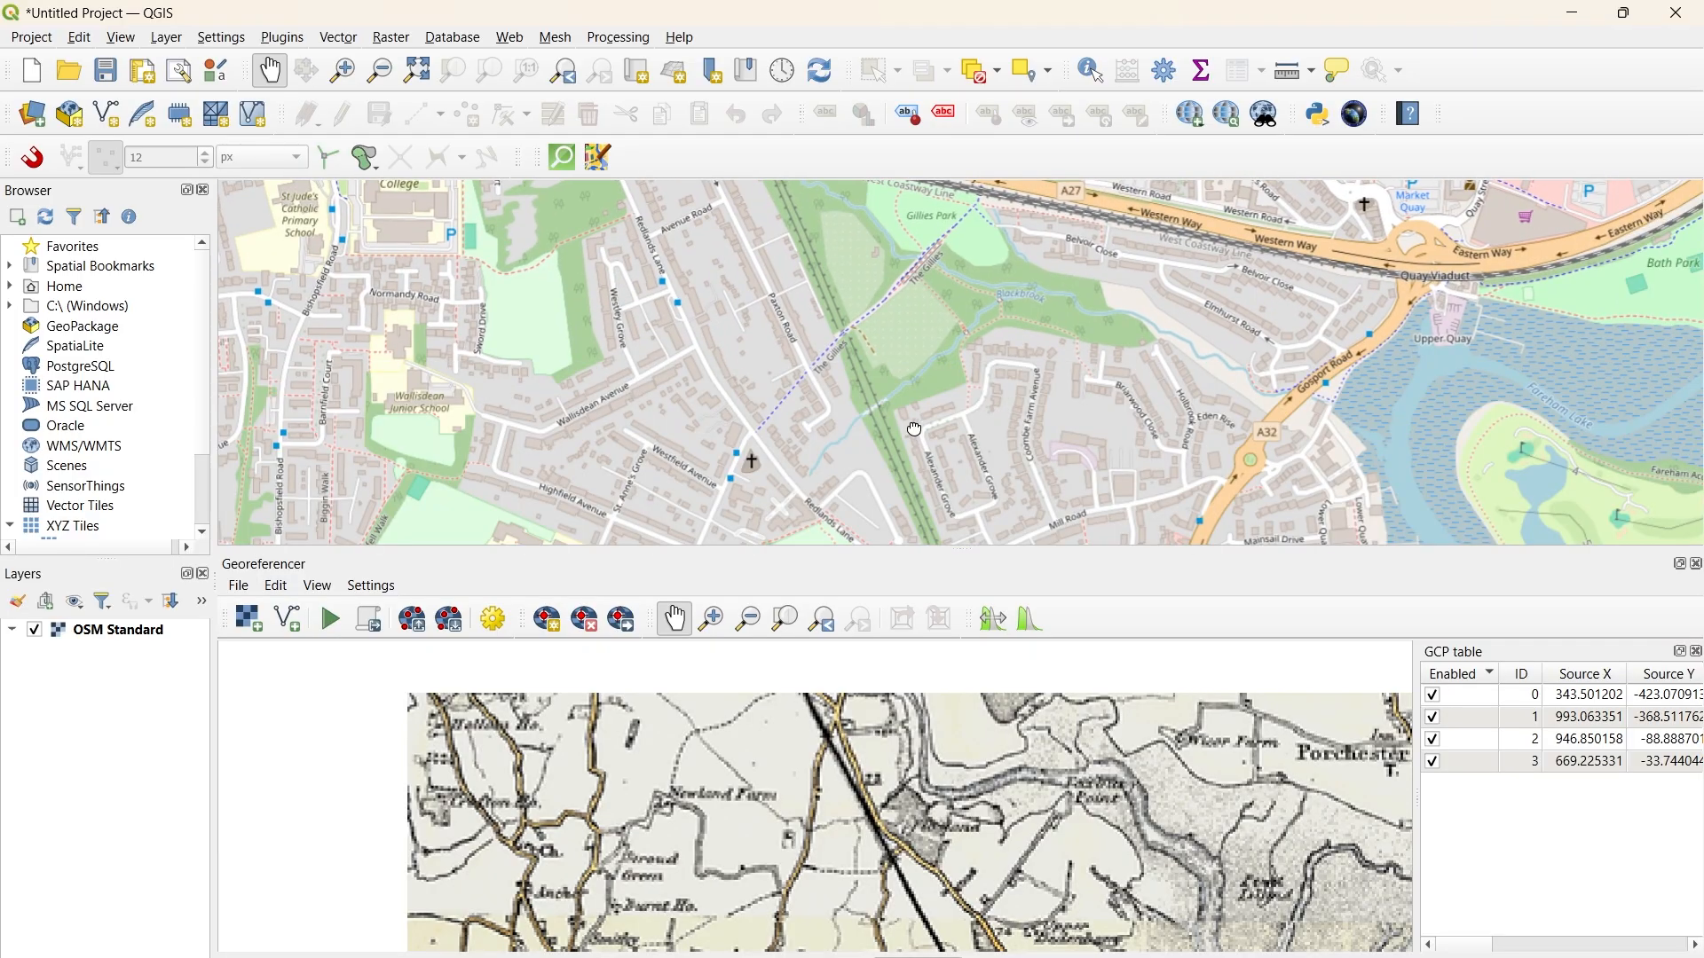
{"action": "left_click_drag", "start_coordinate": [932, 473], "coordinate": [840, 300]}
{"action": "scroll", "coordinate": [855, 323], "scroll_direction": "down", "scroll_amount": 1}
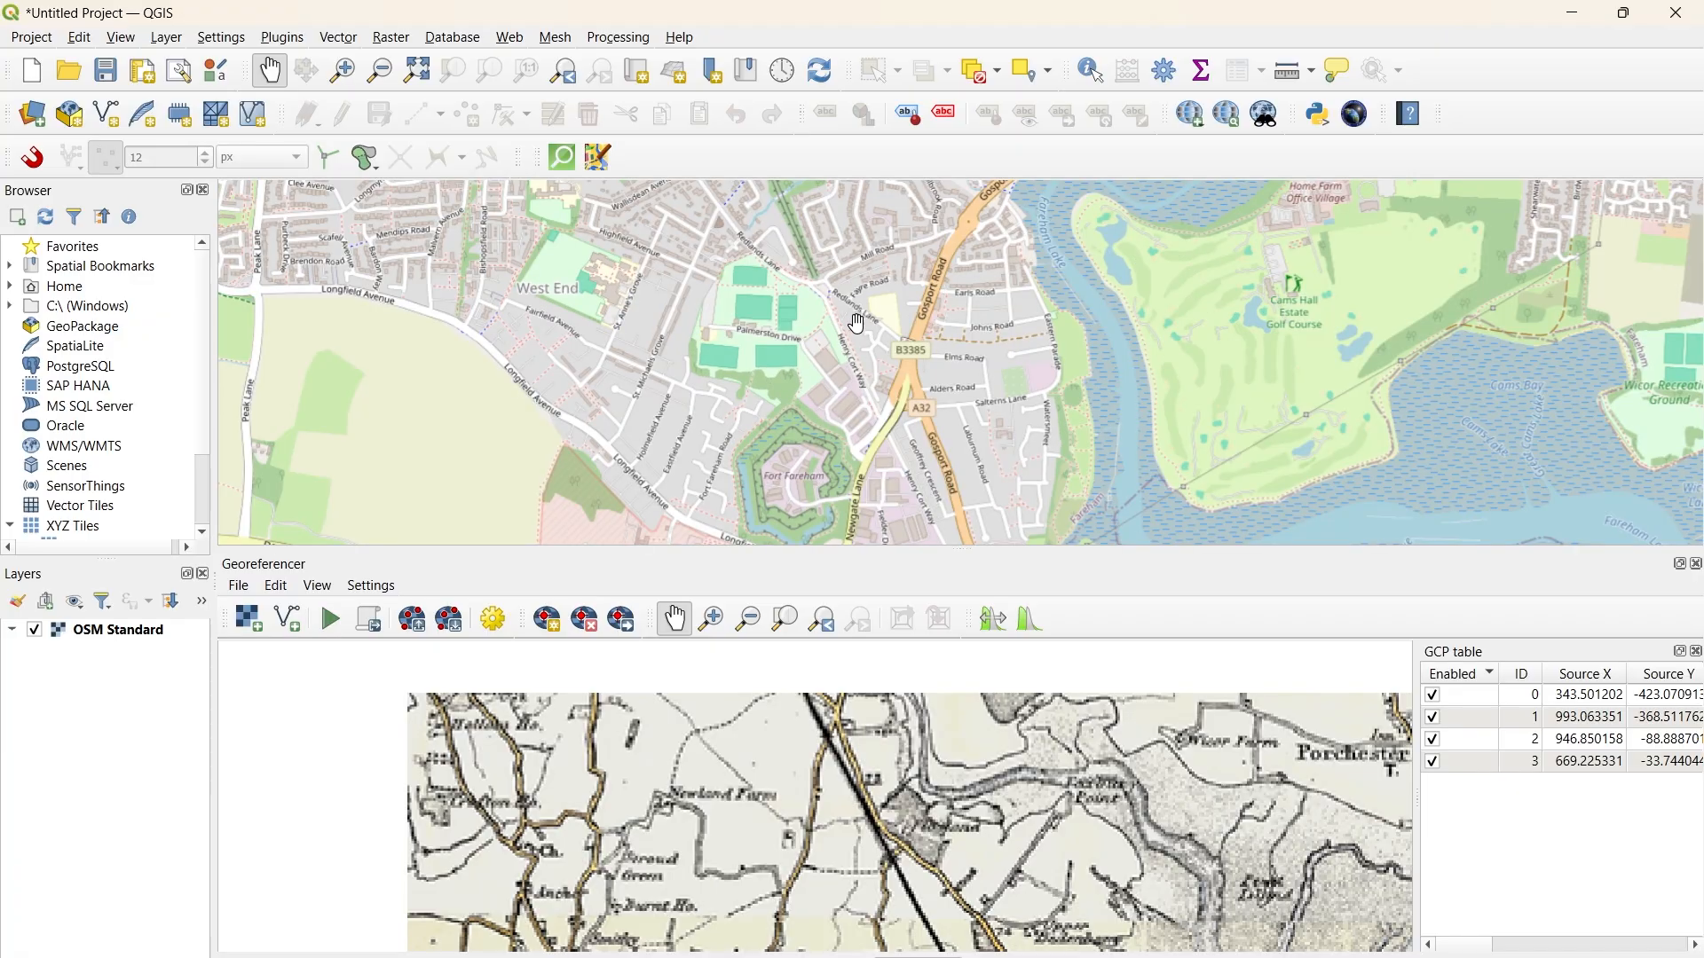
{"action": "scroll", "coordinate": [900, 369], "scroll_direction": "down", "scroll_amount": 1}
{"action": "left_click_drag", "start_coordinate": [900, 369], "coordinate": [813, 227]}
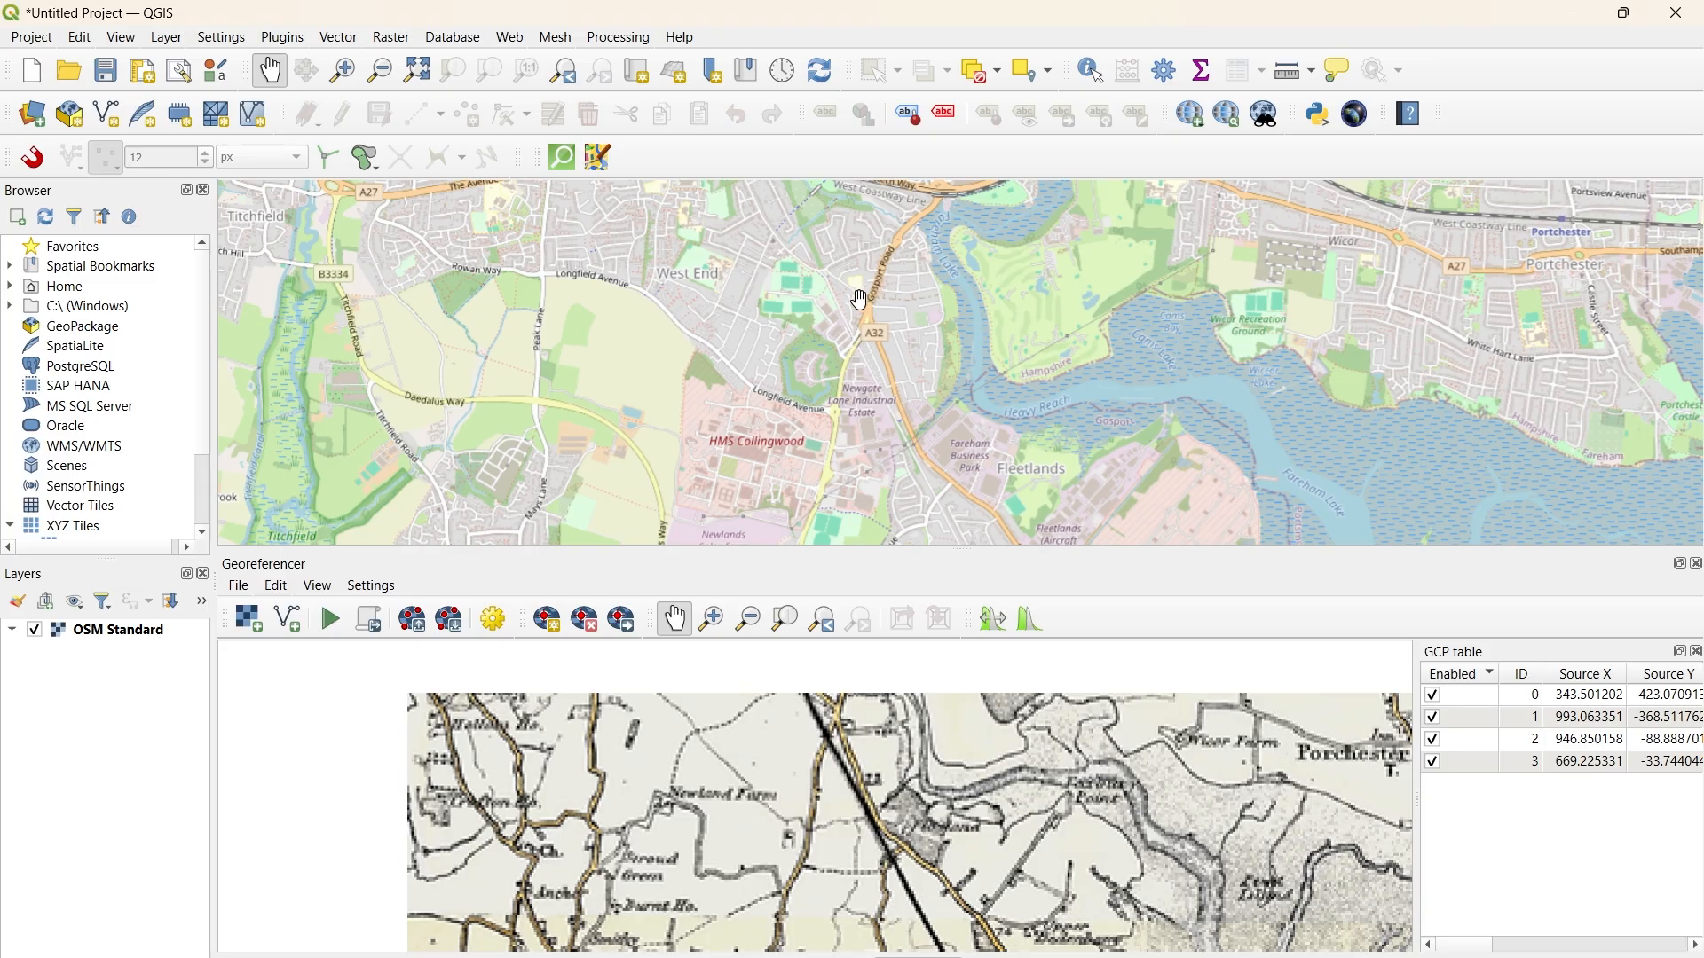
Step: Add a ground control point at the road fork beside the railway on the historic map's northern edge, matching it to the A32/B3385 junction south of Fareham
{"action": "left_click", "coordinate": [548, 619]}
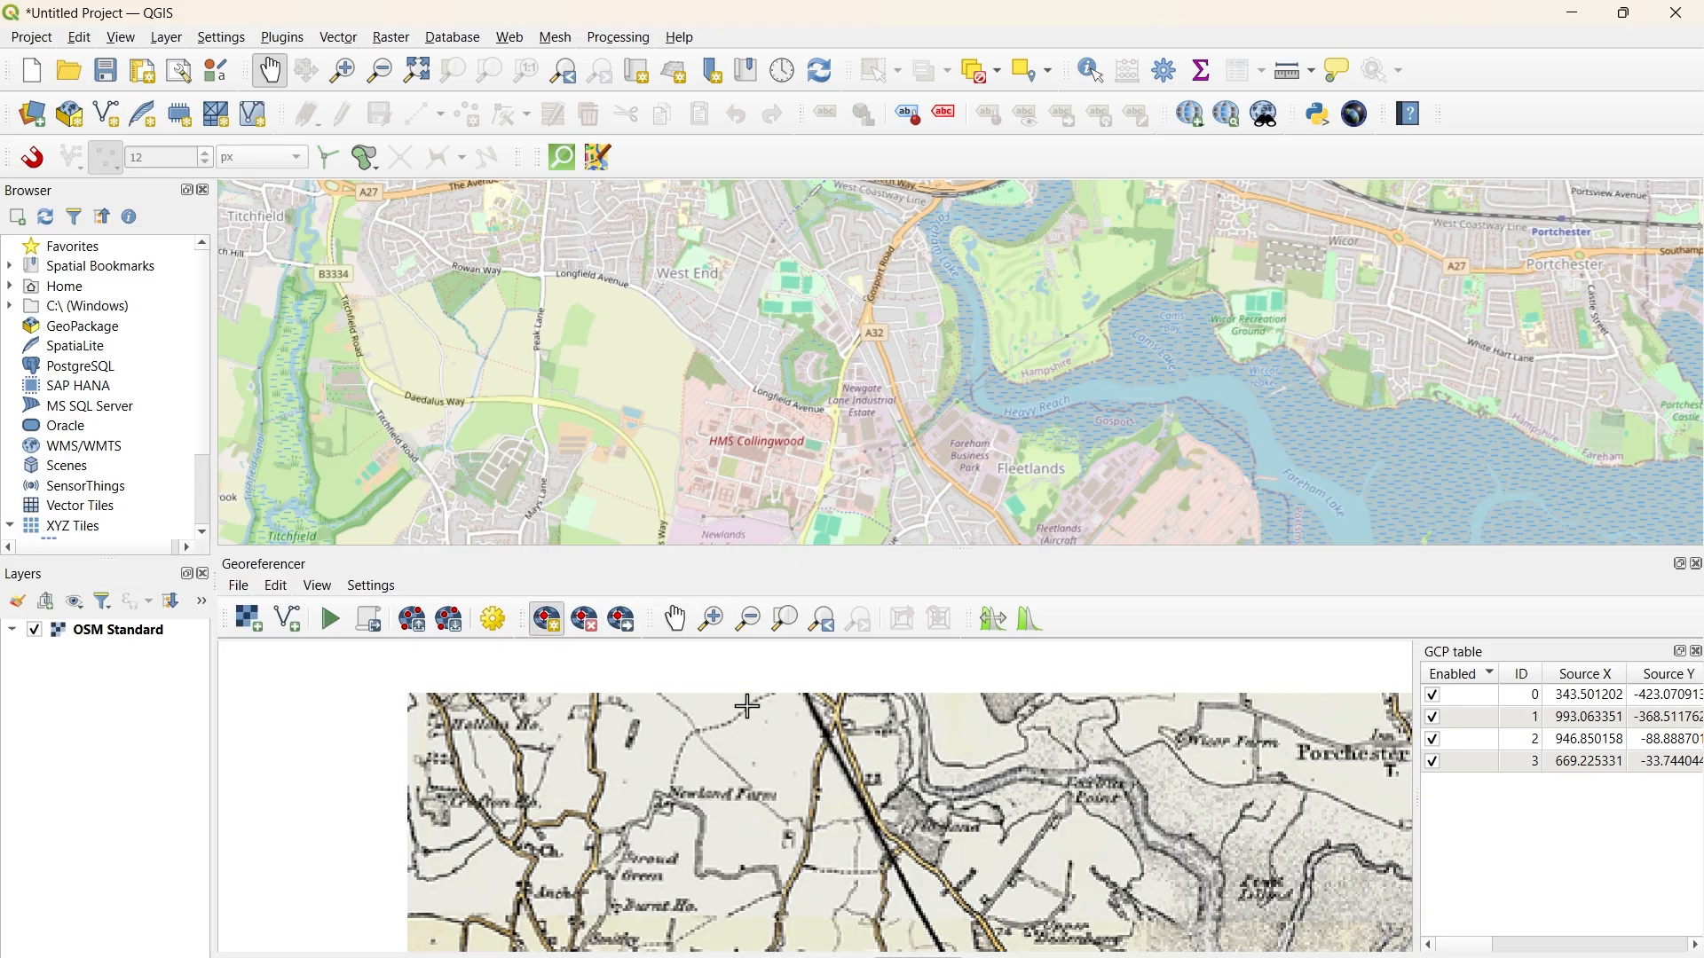
{"action": "left_click", "coordinate": [837, 723]}
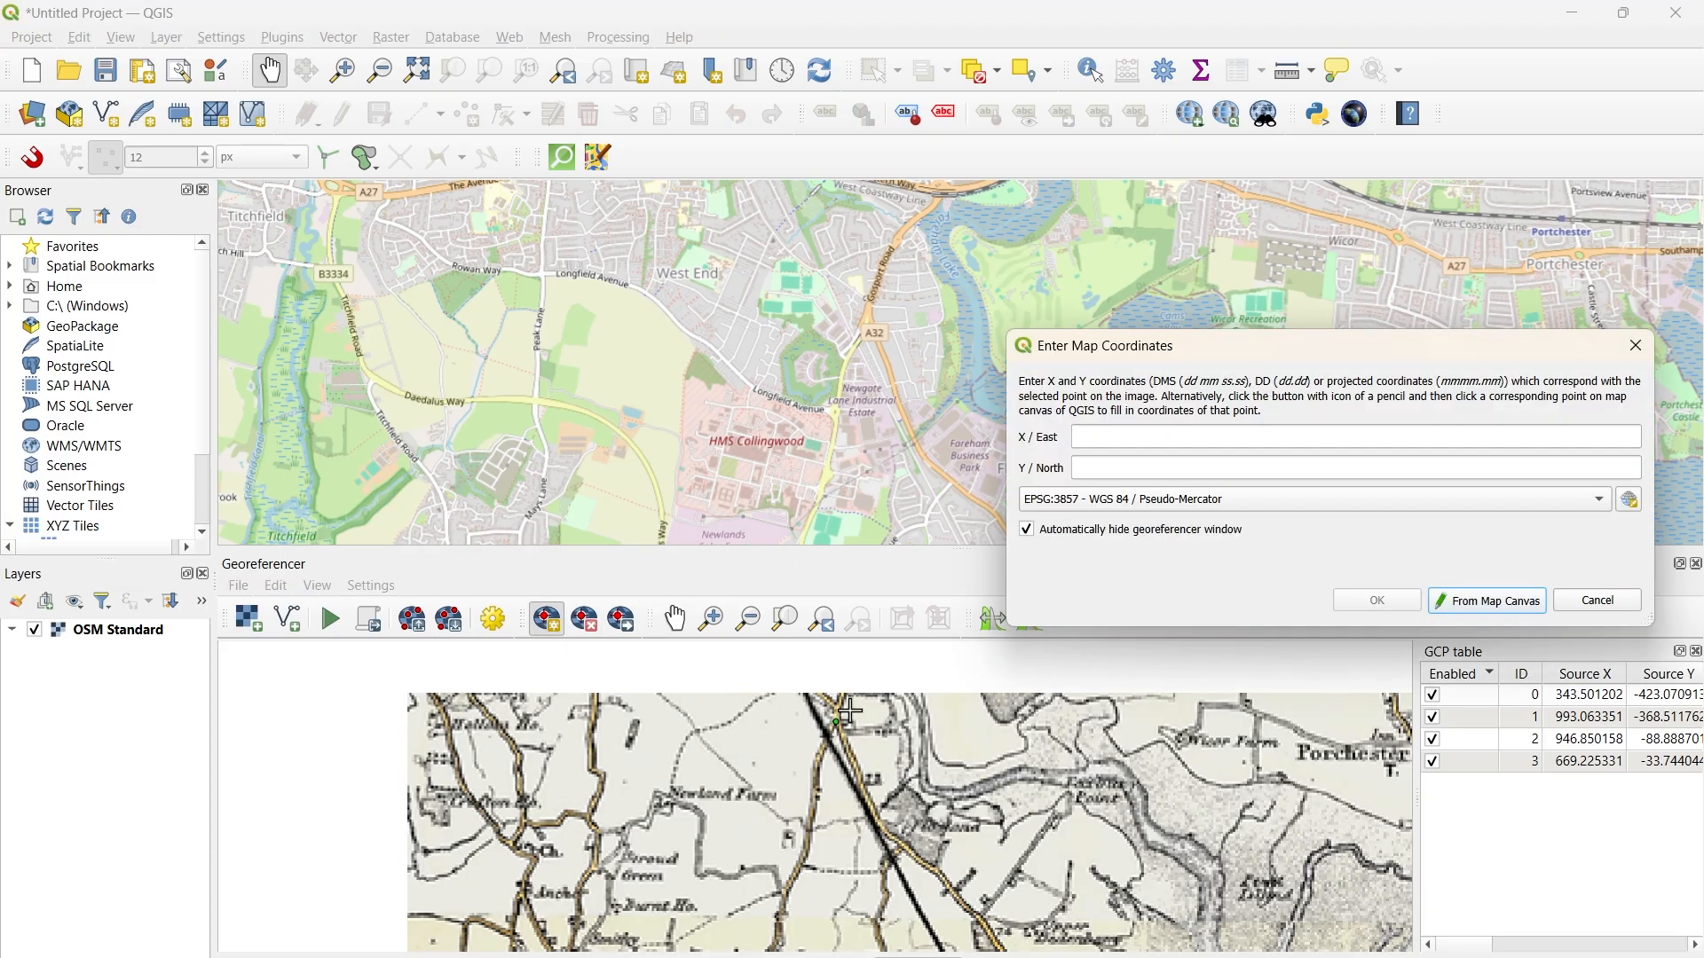
{"action": "left_click", "coordinate": [1459, 601]}
{"action": "left_click", "coordinate": [869, 332]}
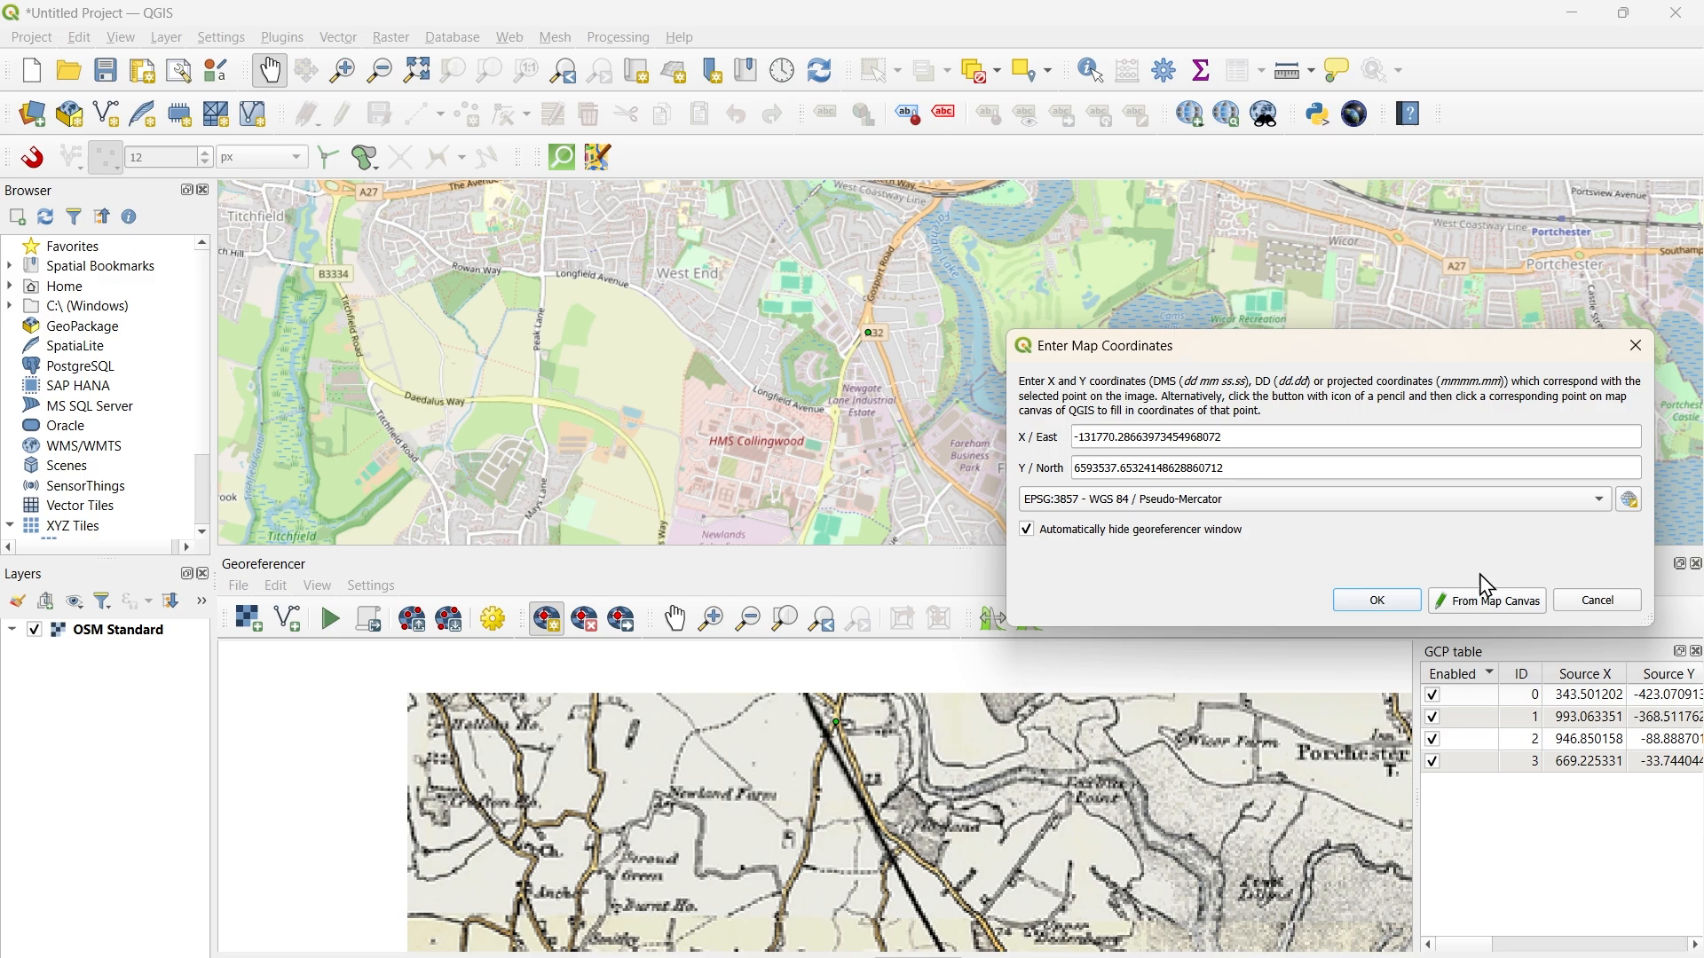
{"action": "left_click", "coordinate": [1376, 599]}
Step: Examine the coast around Lee-on-the-Solent and Gosport on both maps for another control point feature, discarding the stray point
{"action": "scroll", "coordinate": [930, 332], "scroll_direction": "down", "scroll_amount": 1}
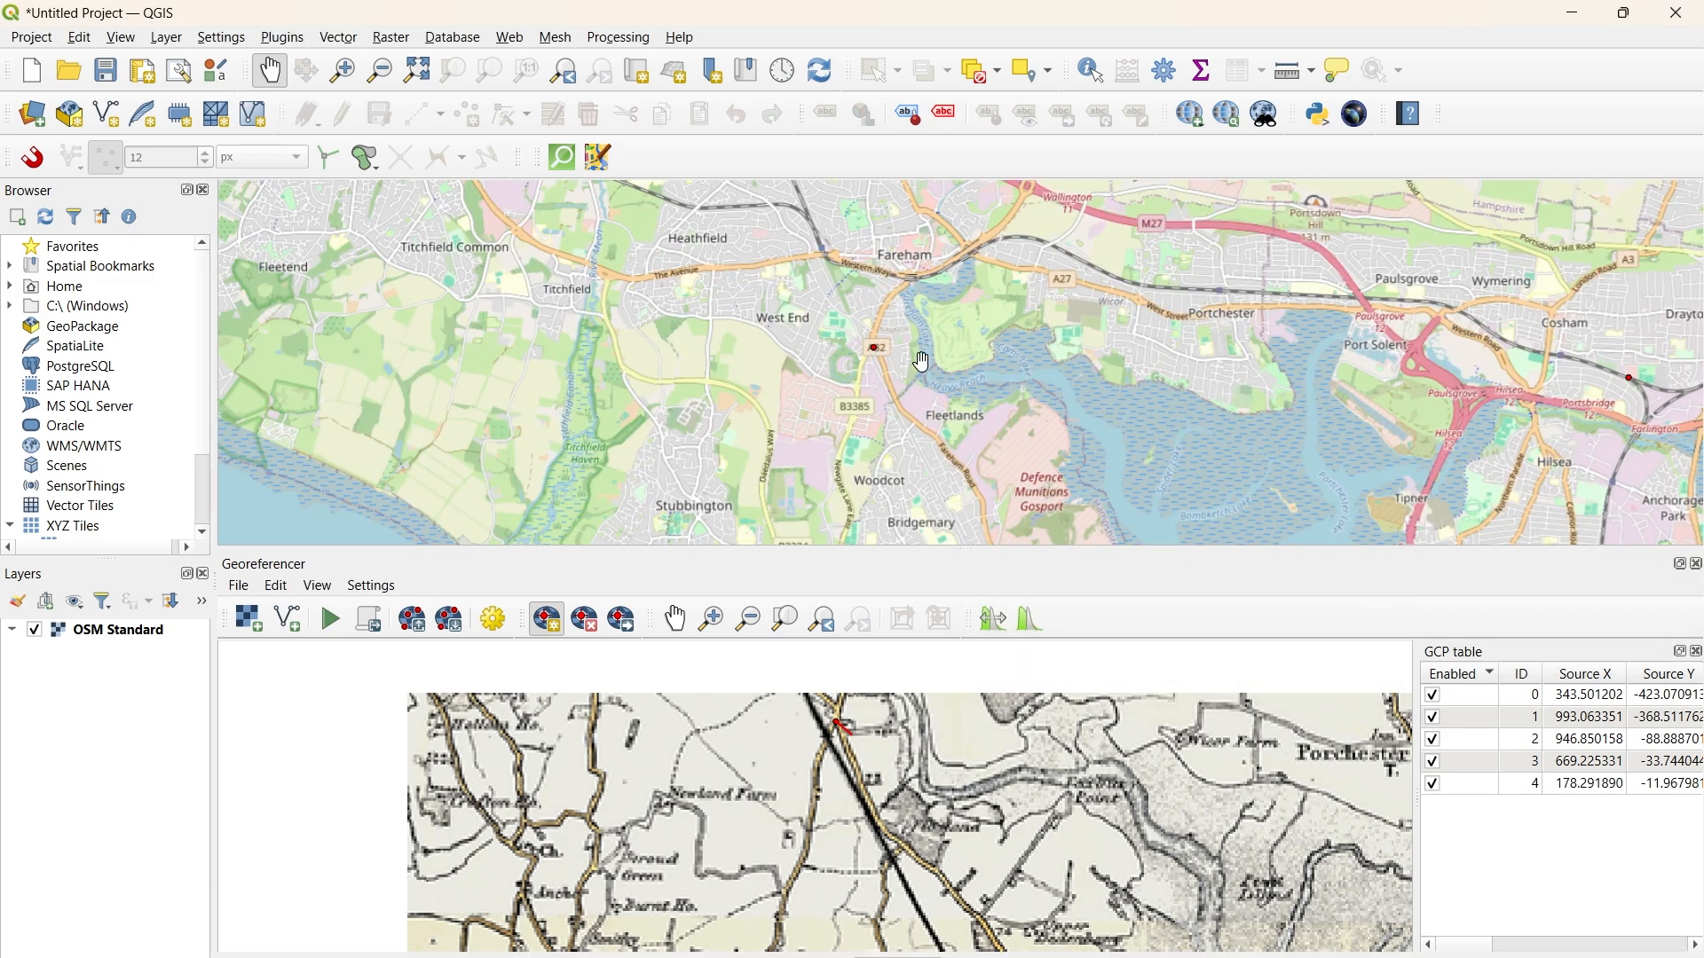
{"action": "scroll", "coordinate": [969, 389], "scroll_direction": "down", "scroll_amount": 1}
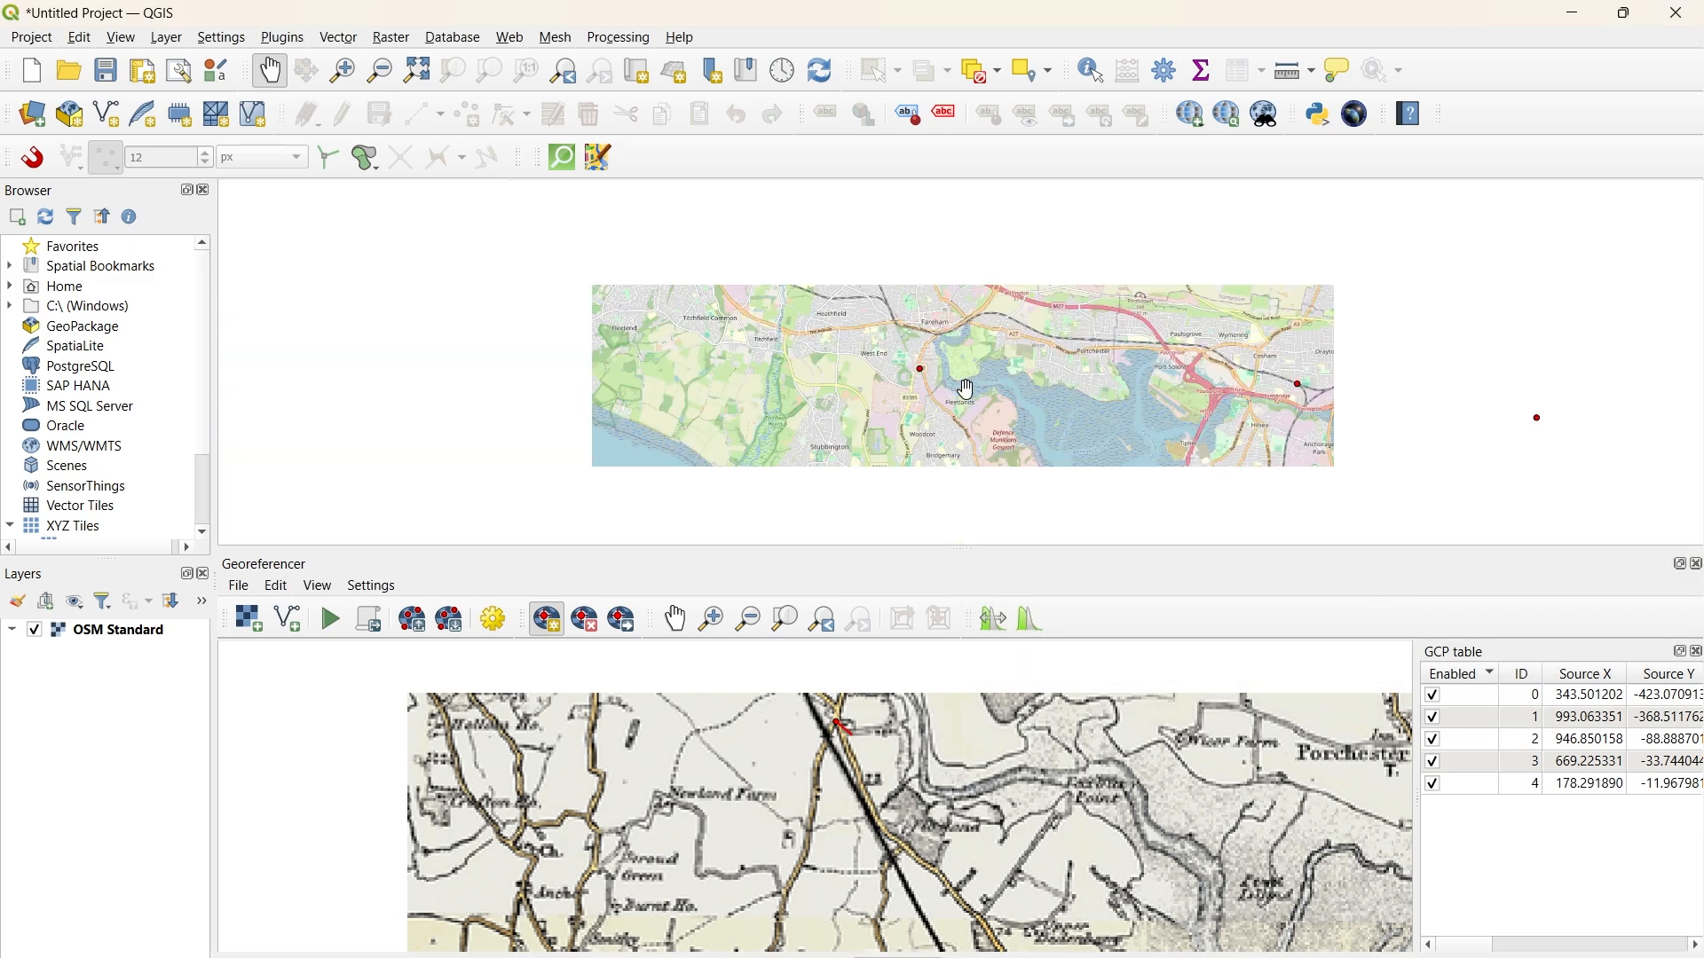
{"action": "left_click_drag", "start_coordinate": [971, 428], "coordinate": [1011, 390]}
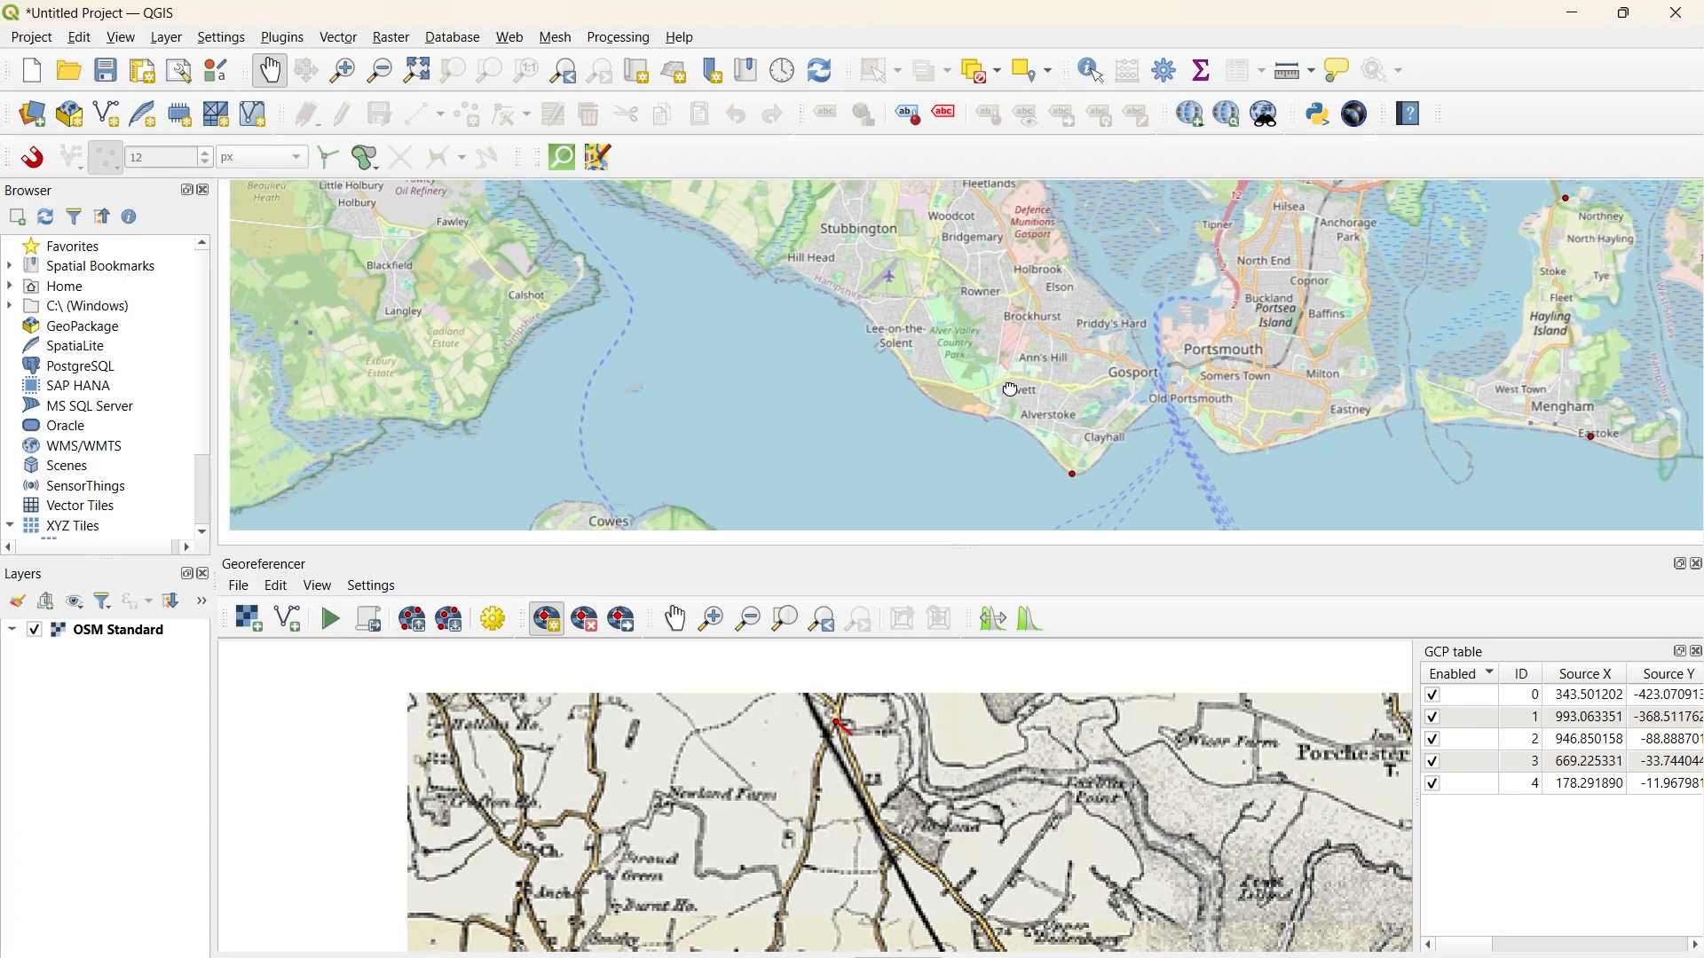
{"action": "left_click", "coordinate": [948, 720]}
{"action": "left_click", "coordinate": [1608, 605]}
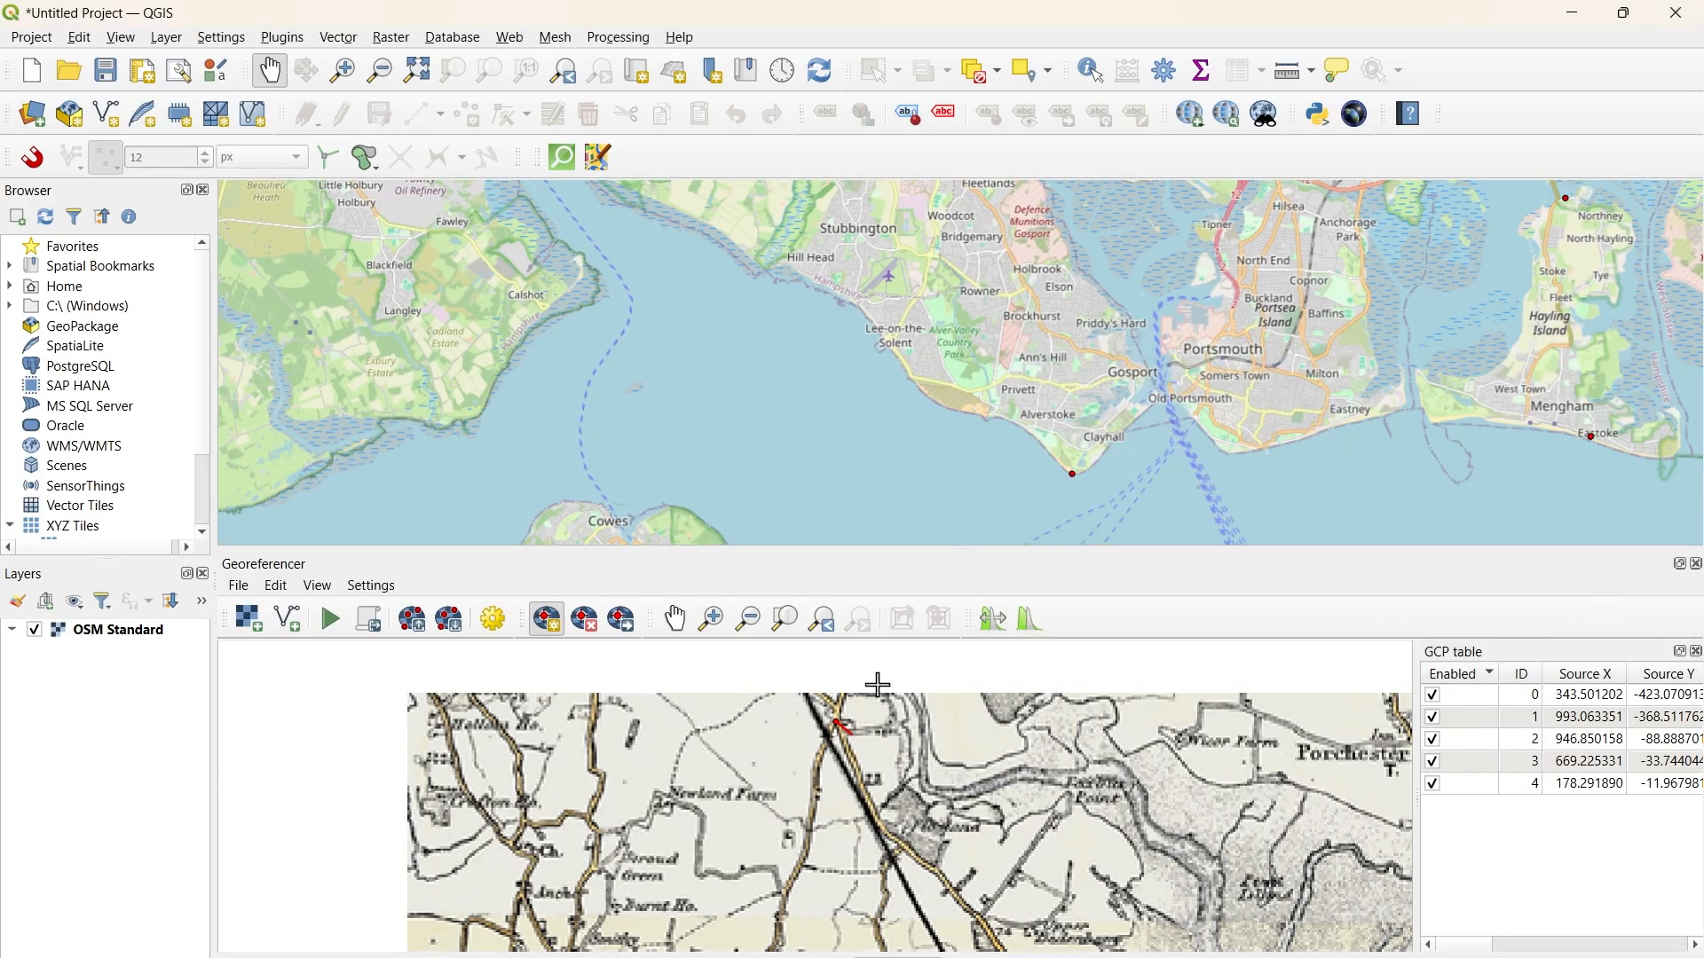
{"action": "left_click", "coordinate": [675, 618]}
{"action": "left_click_drag", "start_coordinate": [843, 799], "coordinate": [976, 879]}
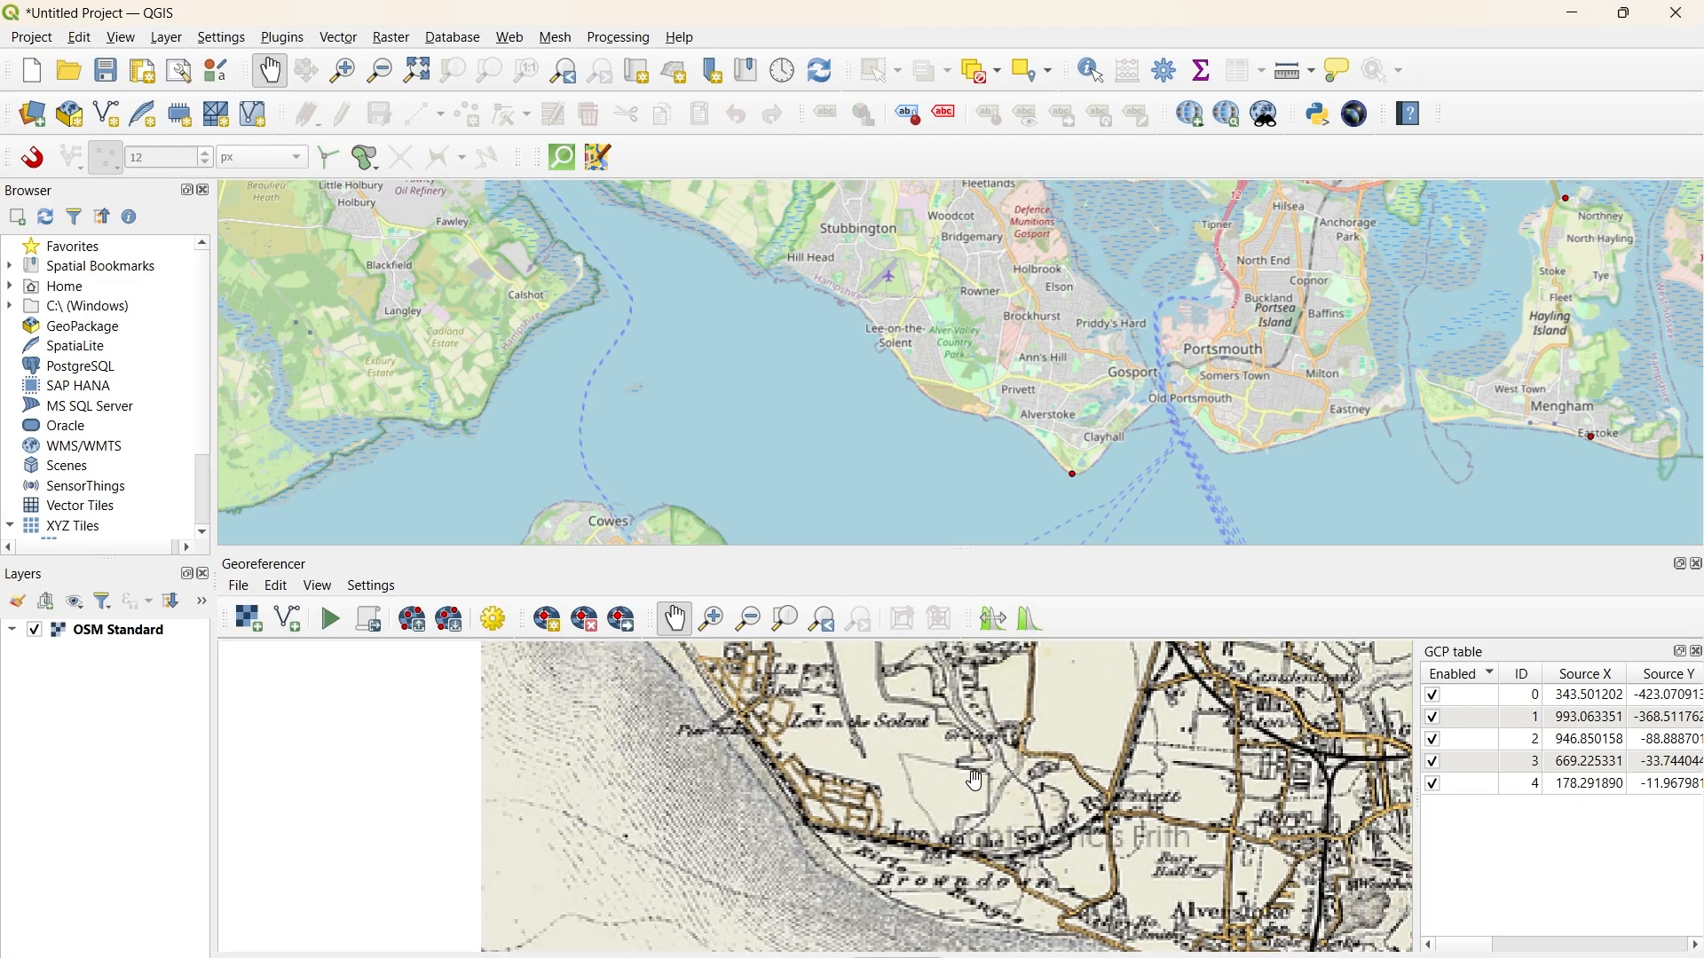
{"action": "left_click_drag", "start_coordinate": [973, 781], "coordinate": [967, 852]}
Step: Compare the basemap from Fort Fareham south to Browndown with the historic map's coastline around Browndown and Stokes Bay
{"action": "scroll", "coordinate": [957, 293], "scroll_direction": "up", "scroll_amount": 4}
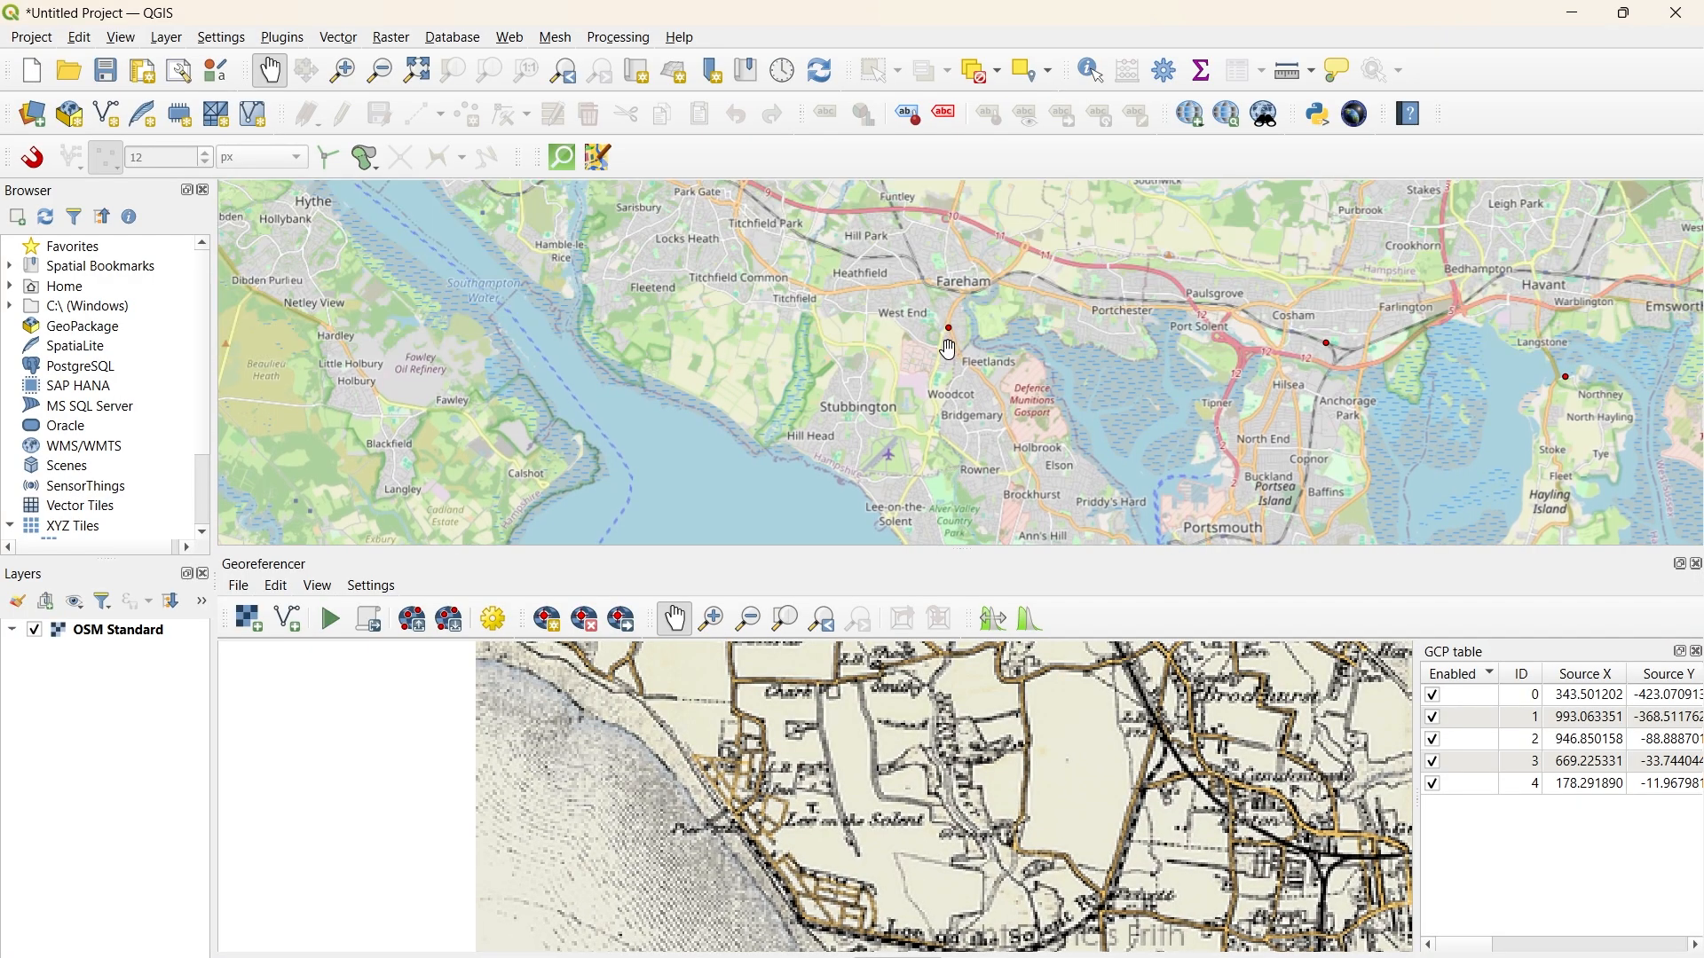
{"action": "scroll", "coordinate": [962, 394], "scroll_direction": "up", "scroll_amount": 3}
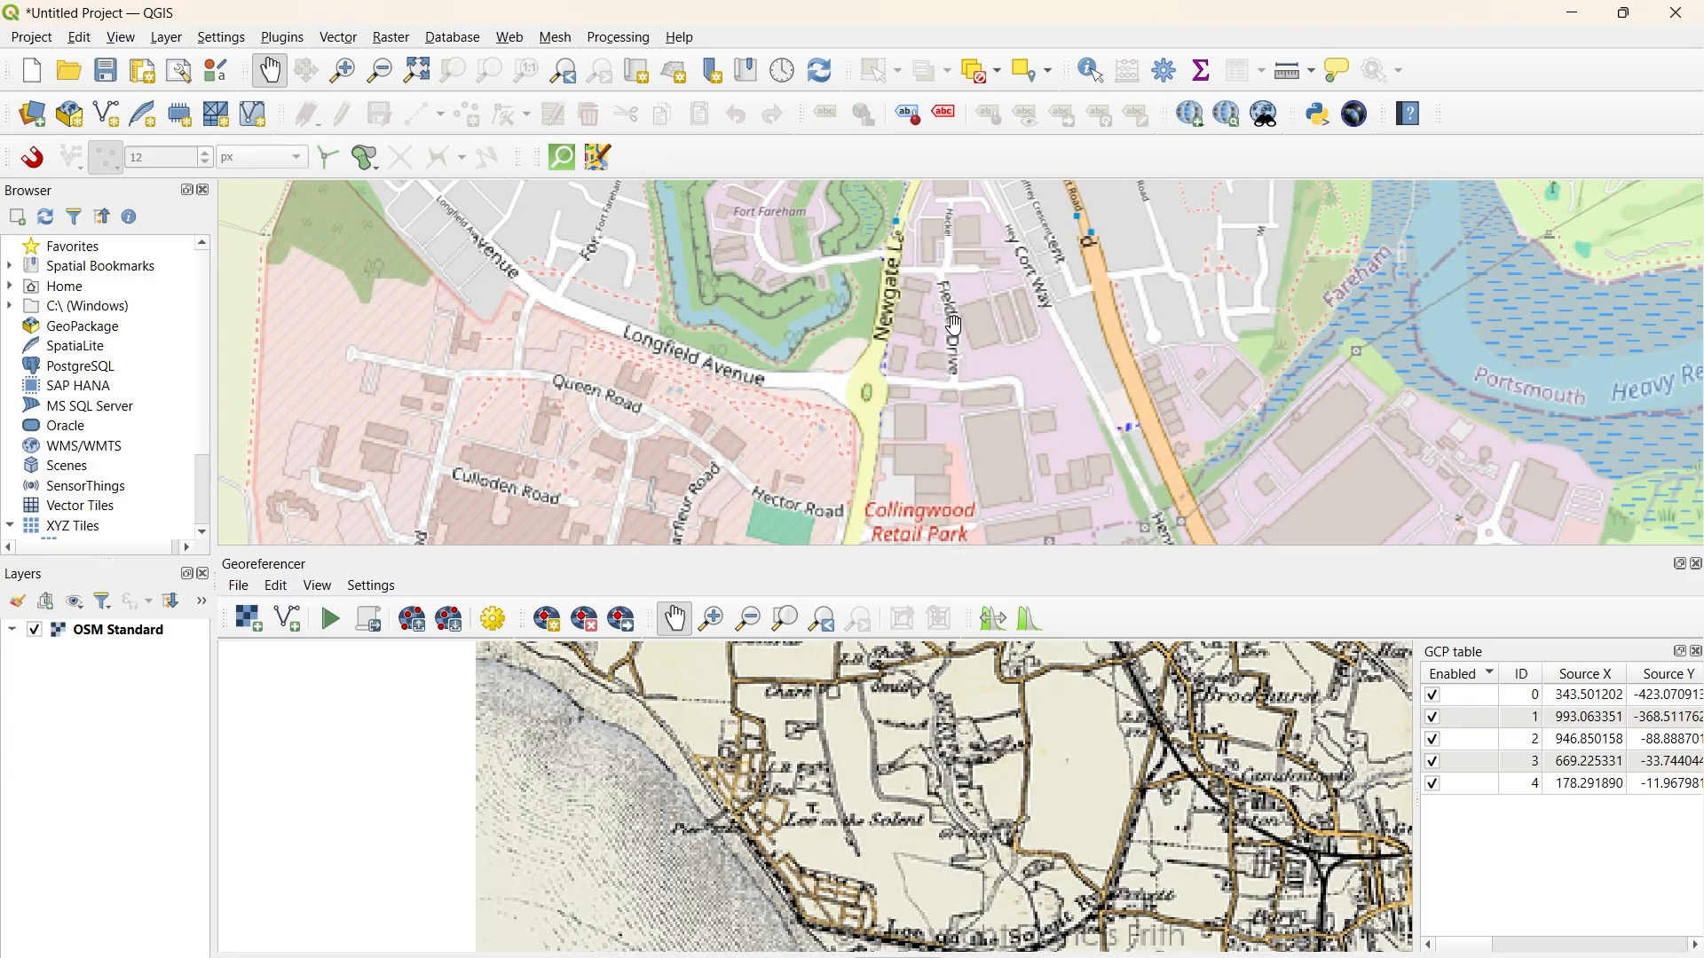
{"action": "scroll", "coordinate": [976, 471], "scroll_direction": "down", "scroll_amount": 1}
{"action": "left_click_drag", "start_coordinate": [976, 472], "coordinate": [970, 328]}
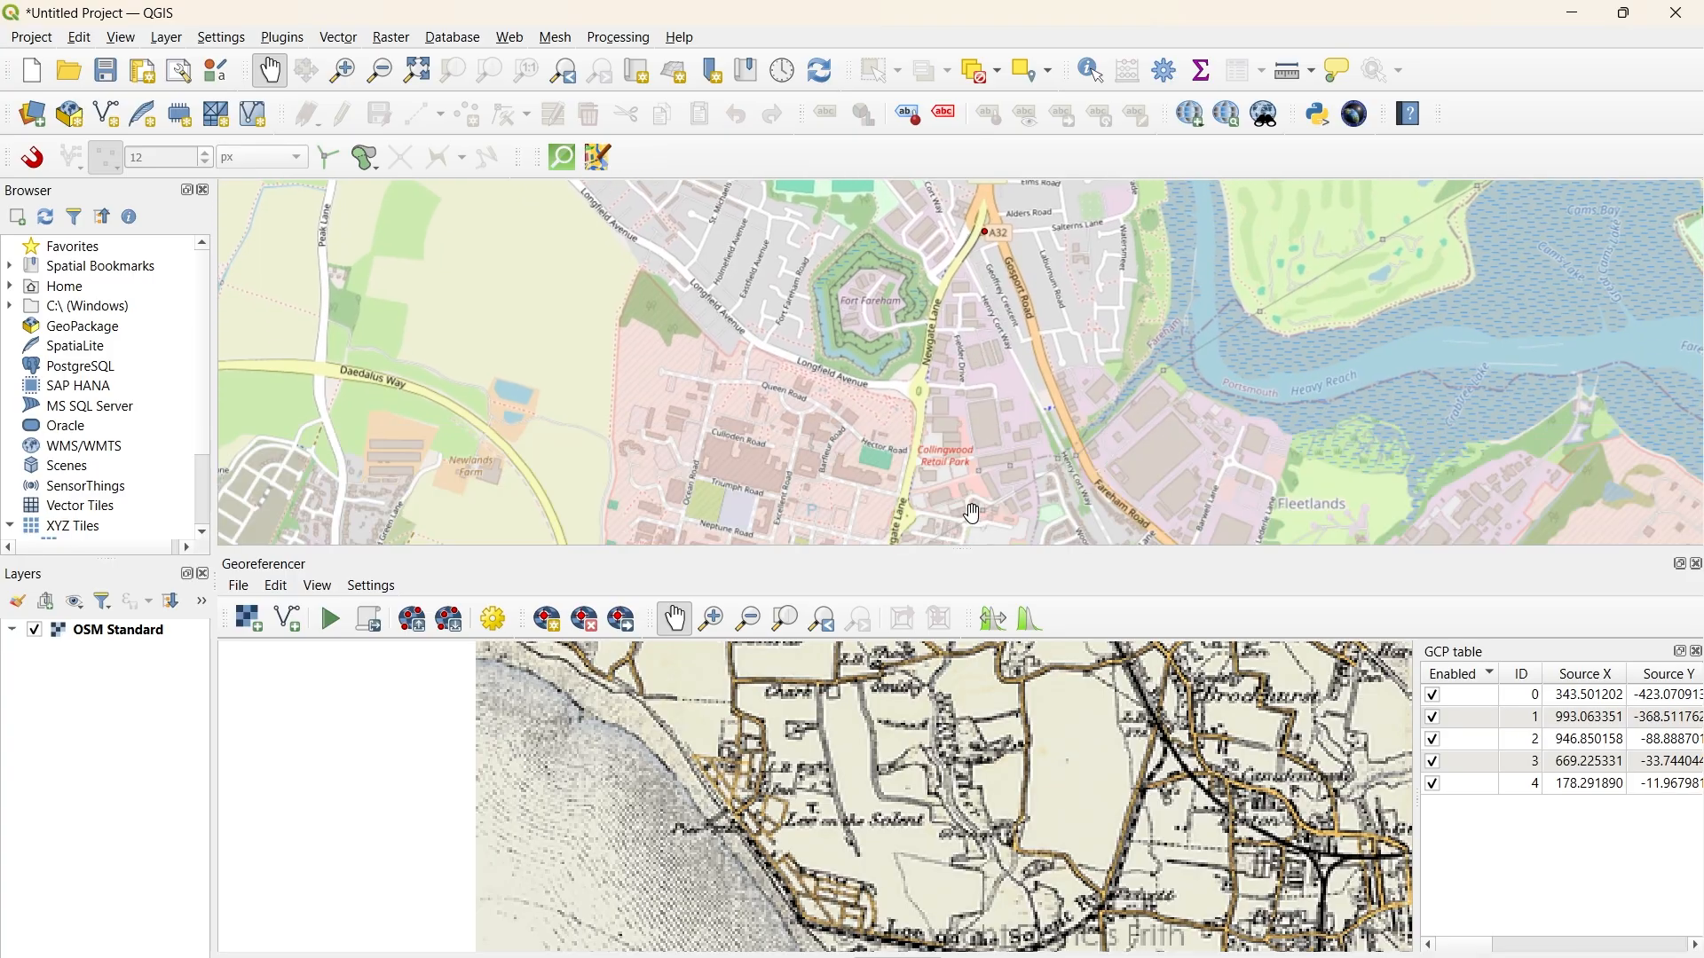
{"action": "left_click_drag", "start_coordinate": [970, 512], "coordinate": [972, 387]}
{"action": "left_click_drag", "start_coordinate": [969, 508], "coordinate": [962, 443]}
{"action": "left_click_drag", "start_coordinate": [958, 762], "coordinate": [913, 679]}
{"action": "left_click_drag", "start_coordinate": [520, 816], "coordinate": [568, 741]}
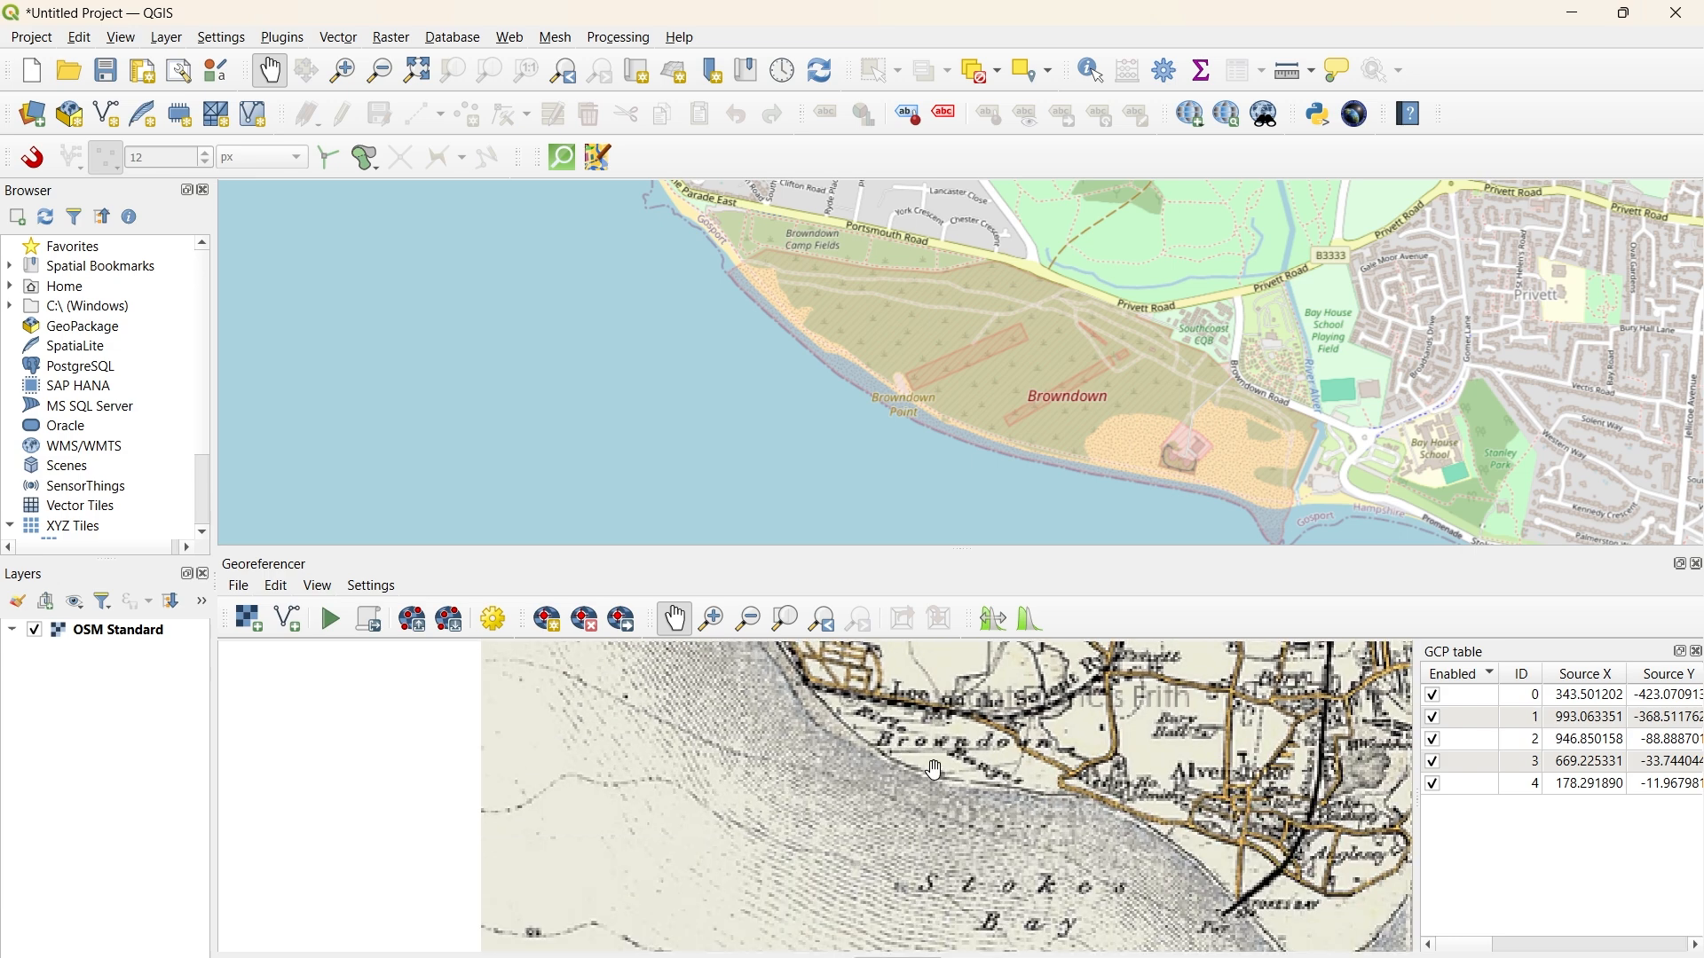
Step: Add a ground control point on the Browndown shoreline of the historic map, matching it to the coast just southeast of Browndown Point on the basemap
{"action": "left_click", "coordinate": [548, 619]}
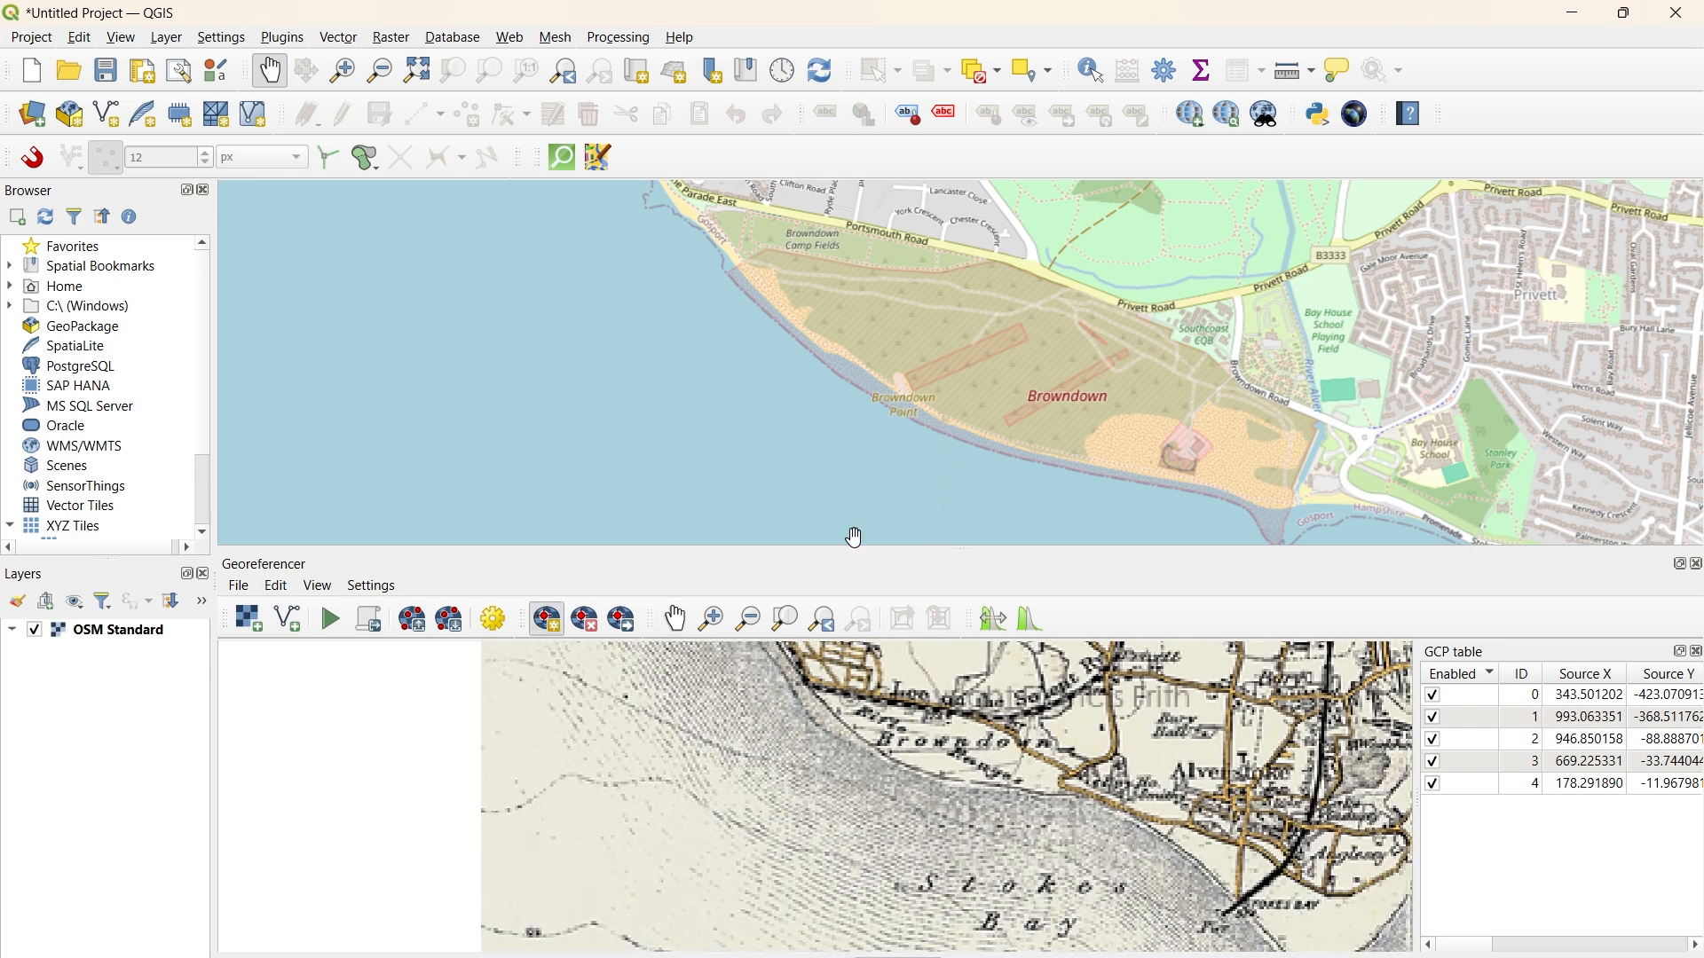
{"action": "left_click", "coordinate": [923, 778]}
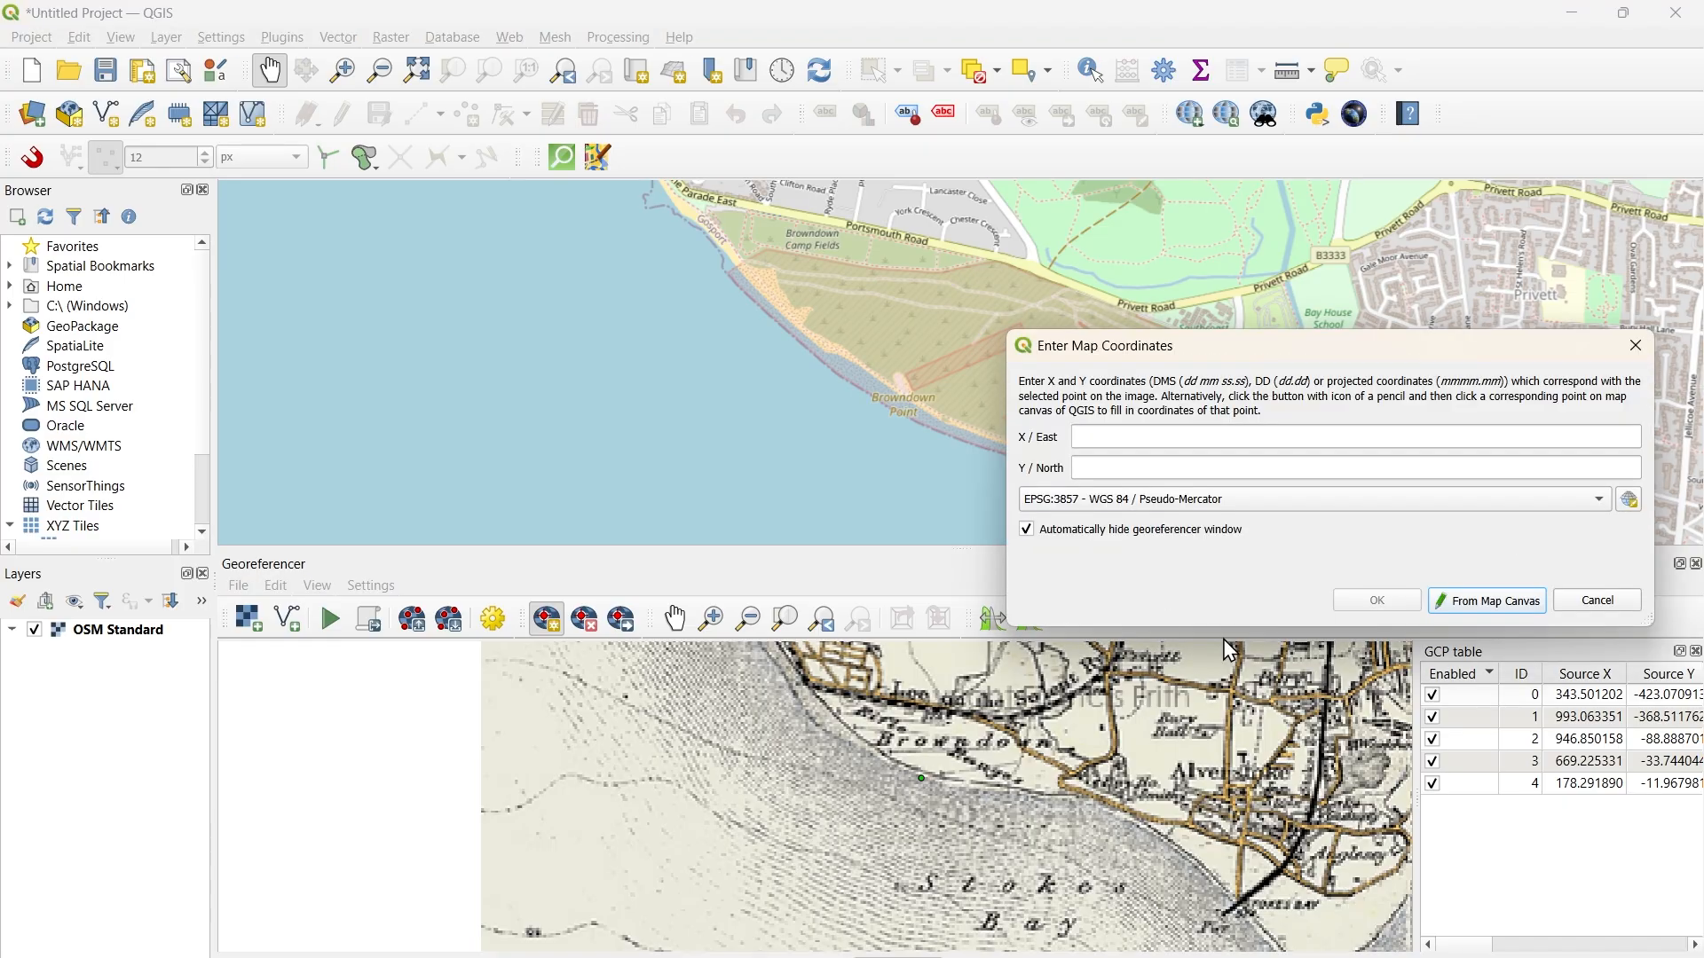
{"action": "left_click", "coordinate": [1459, 612]}
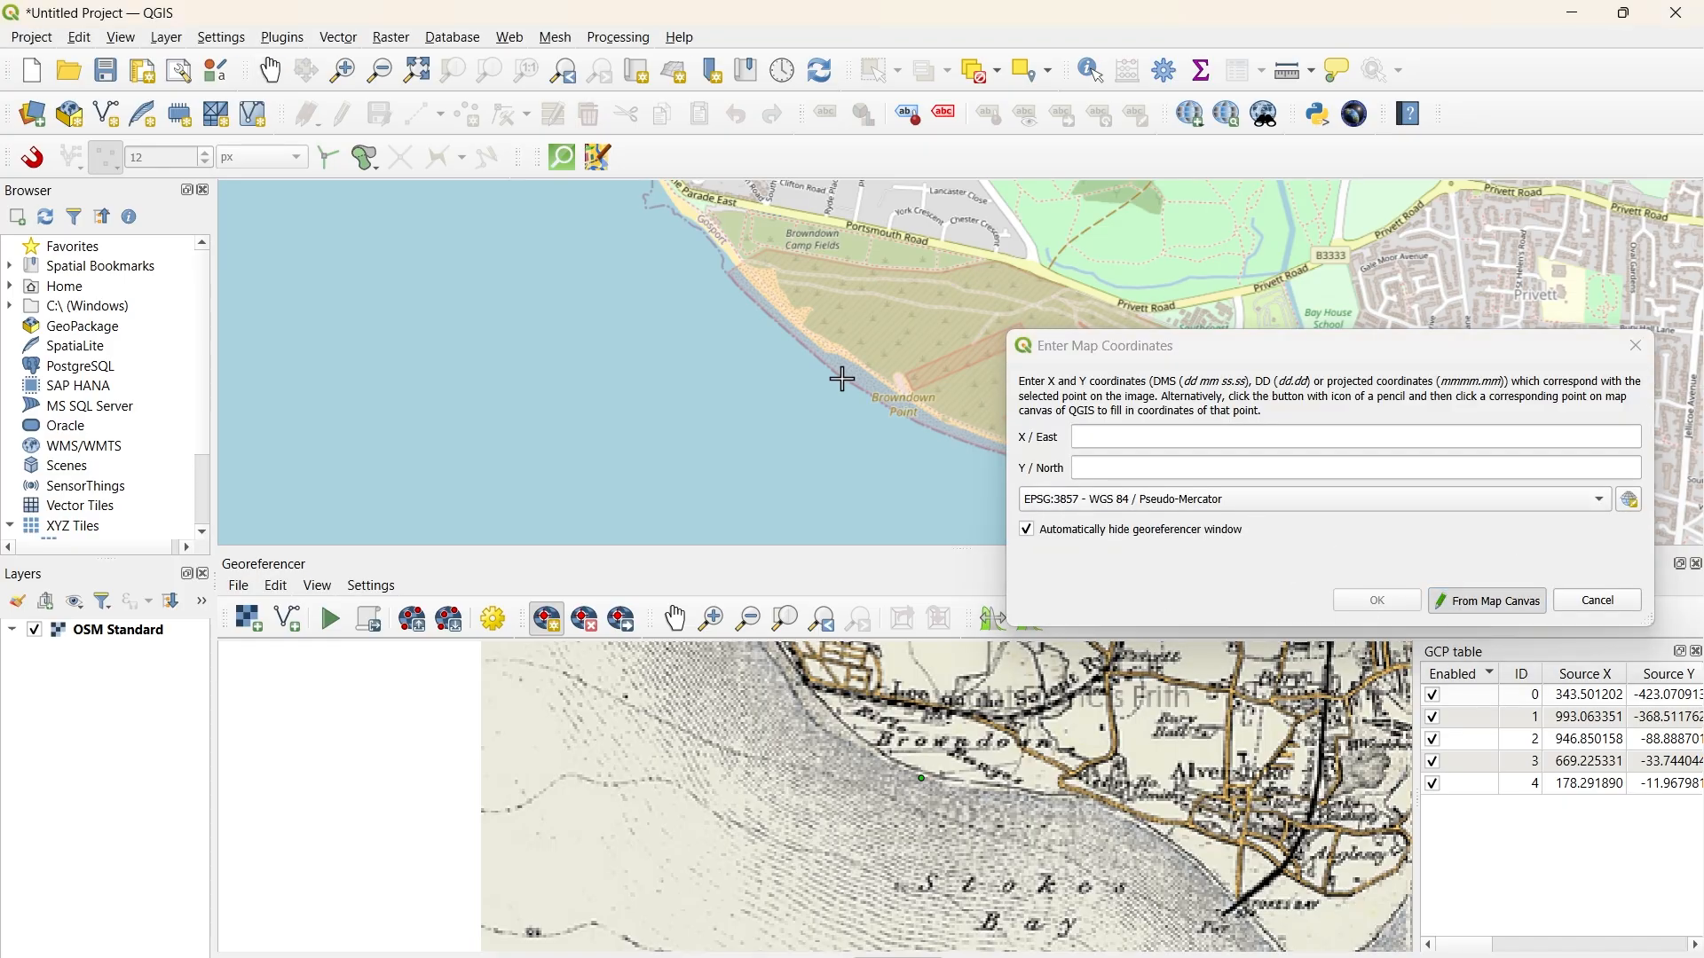
{"action": "left_click", "coordinate": [929, 424]}
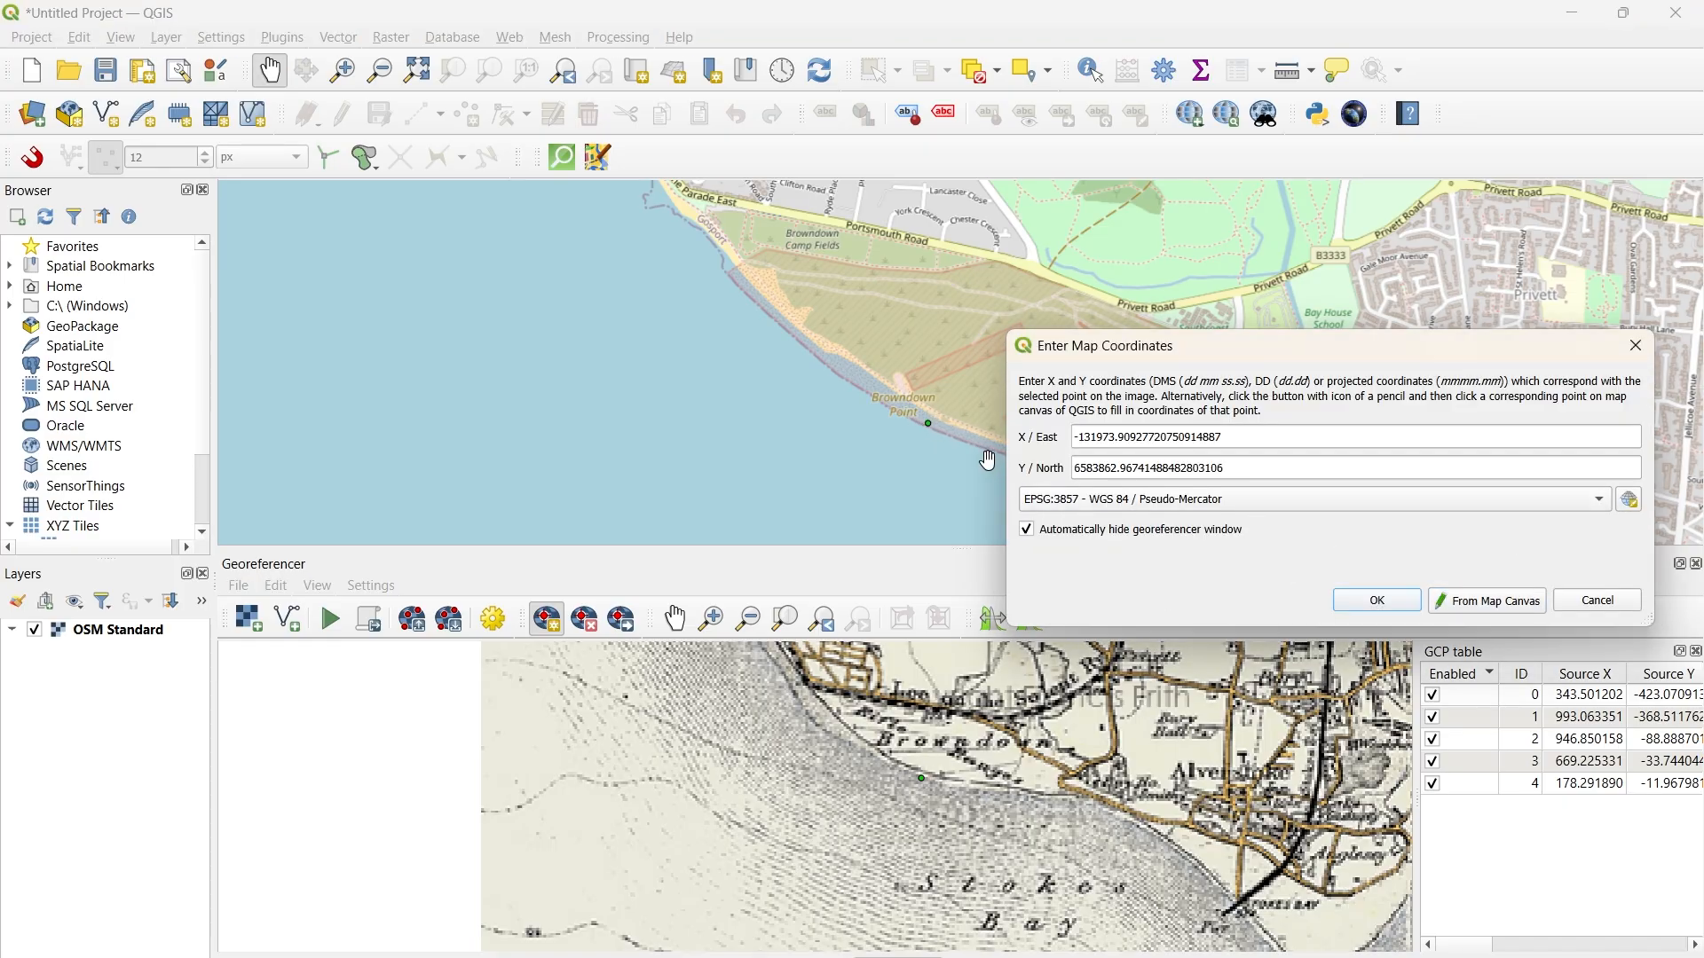
{"action": "left_click", "coordinate": [942, 429]}
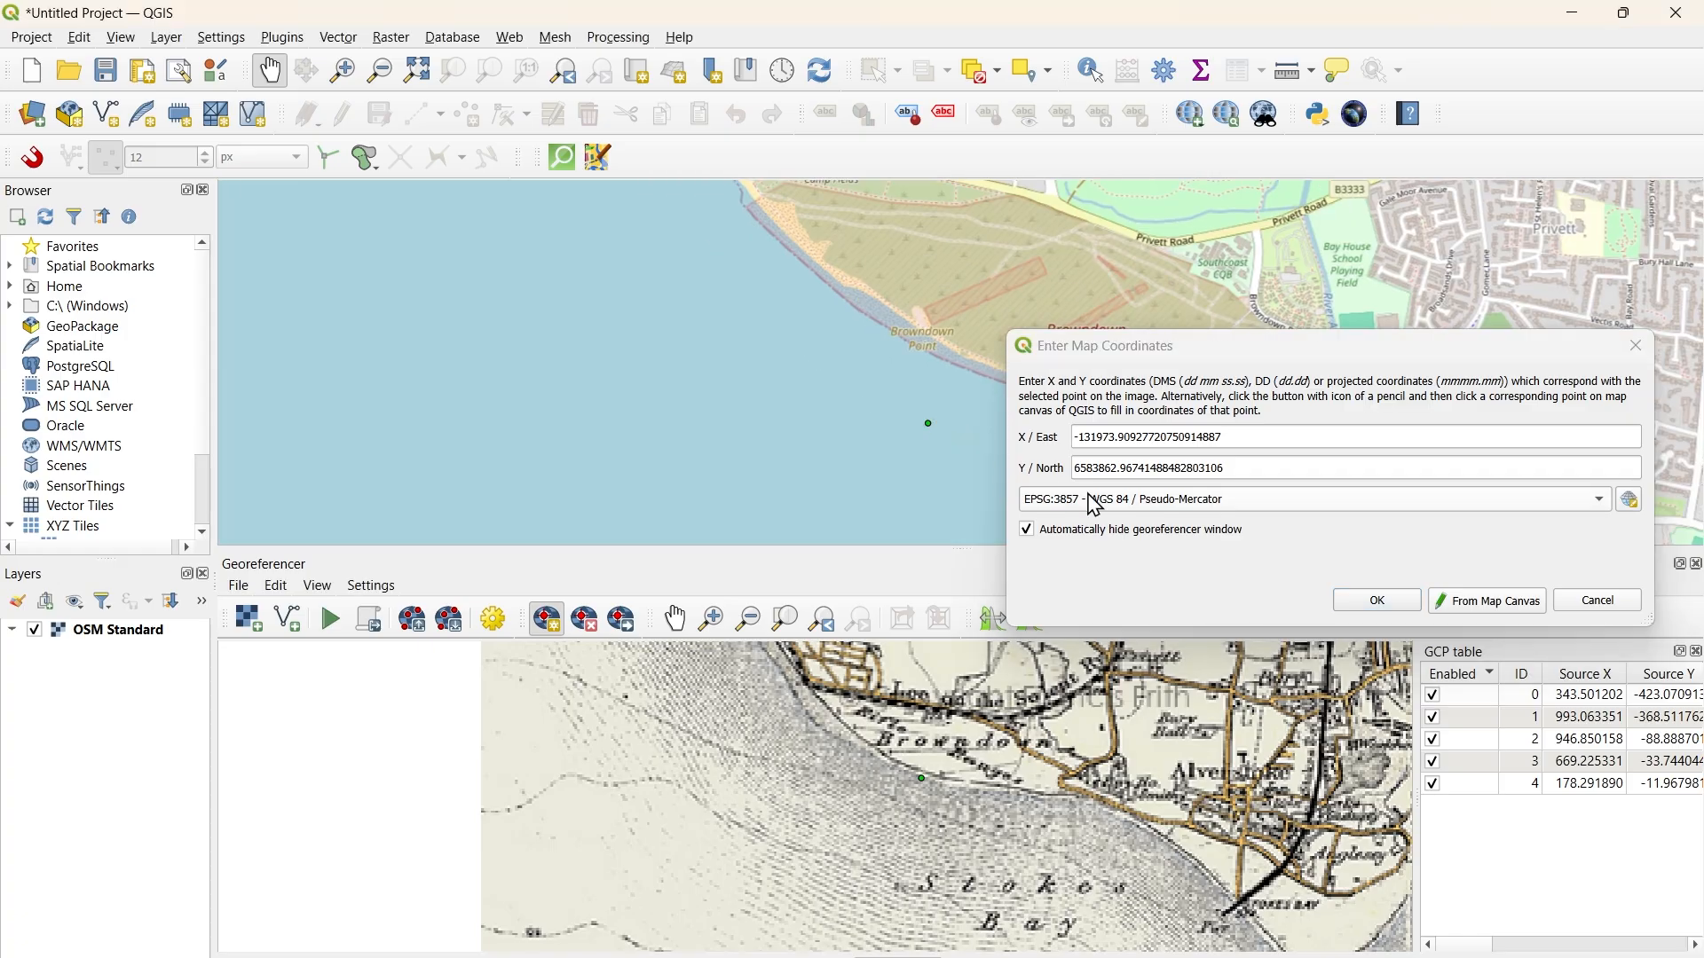
{"action": "left_click", "coordinate": [1478, 601]}
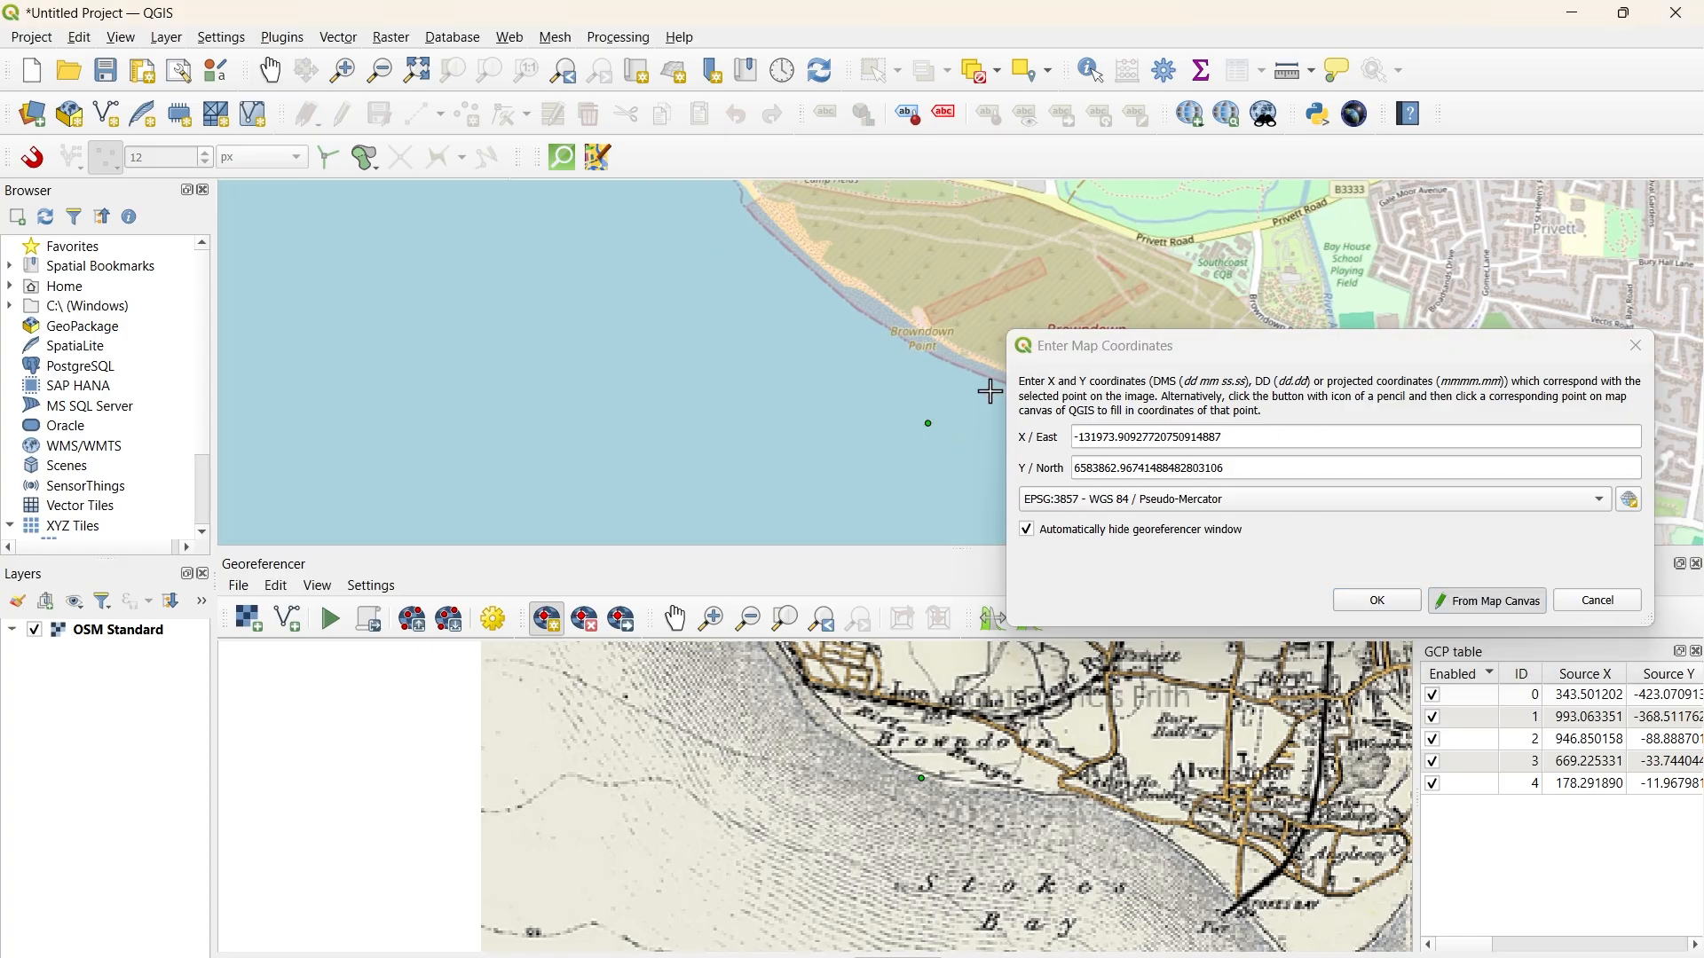
{"action": "left_click", "coordinate": [966, 363]}
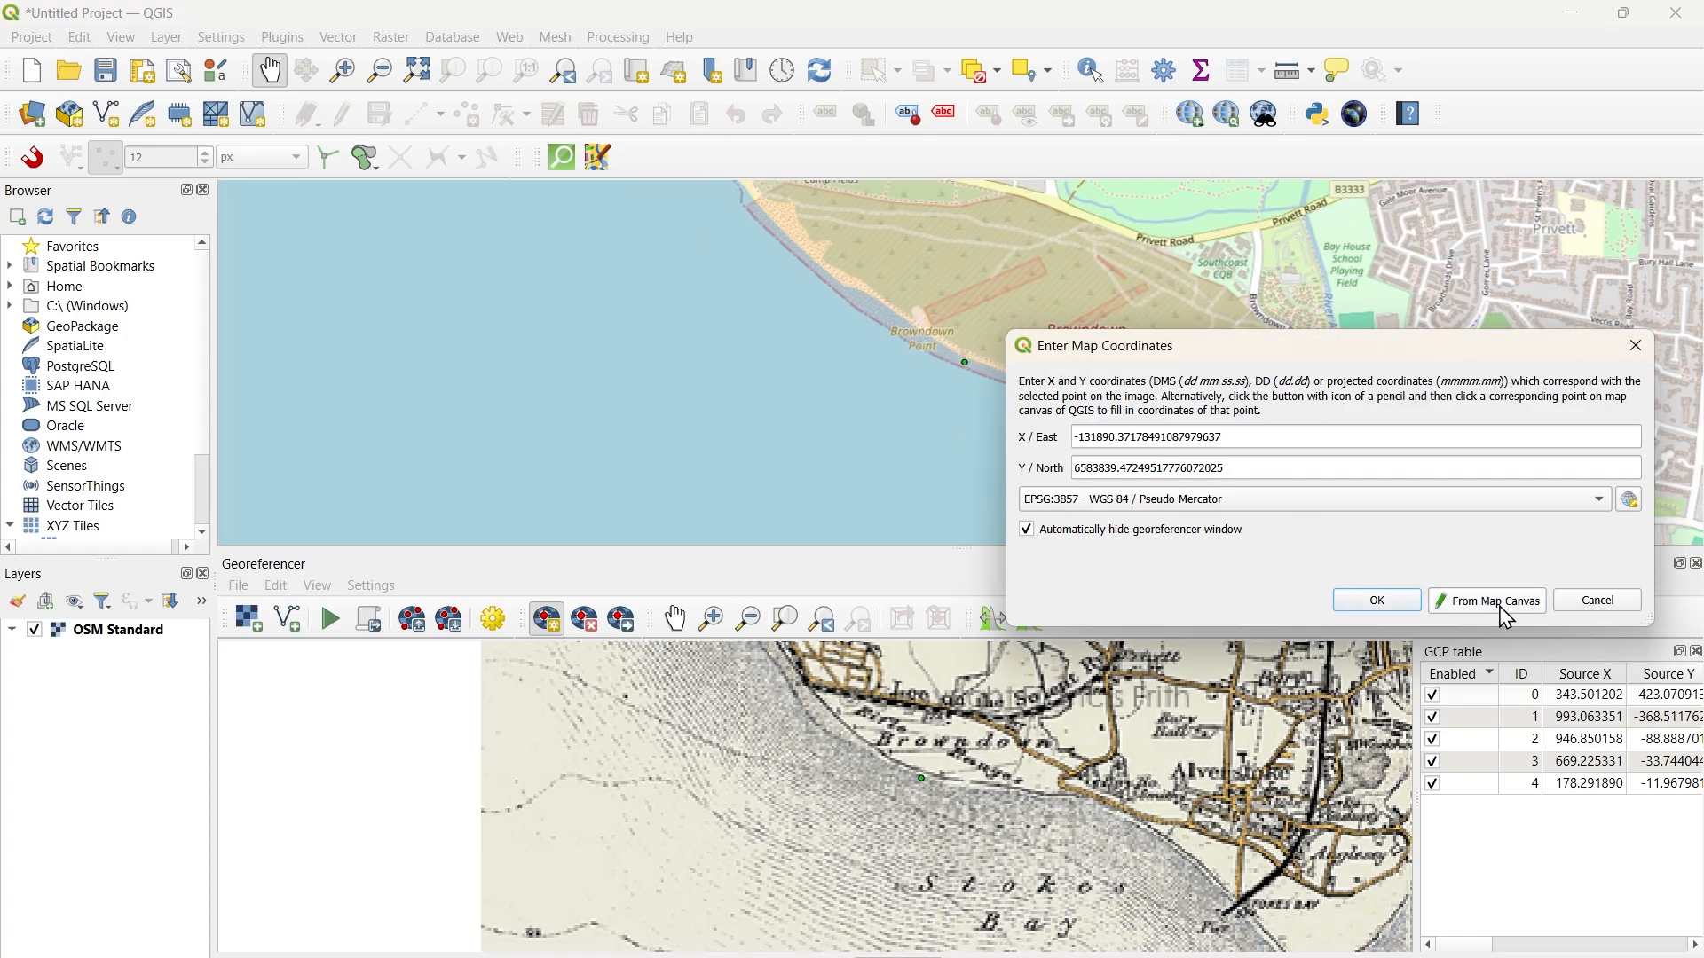
{"action": "left_click", "coordinate": [1375, 601]}
Step: Review how the ground control points are spread across the historic map and the OpenStreetMap basemap
{"action": "scroll", "coordinate": [1127, 756], "scroll_direction": "down", "scroll_amount": 2}
{"action": "scroll", "coordinate": [1128, 755], "scroll_direction": "down", "scroll_amount": 1}
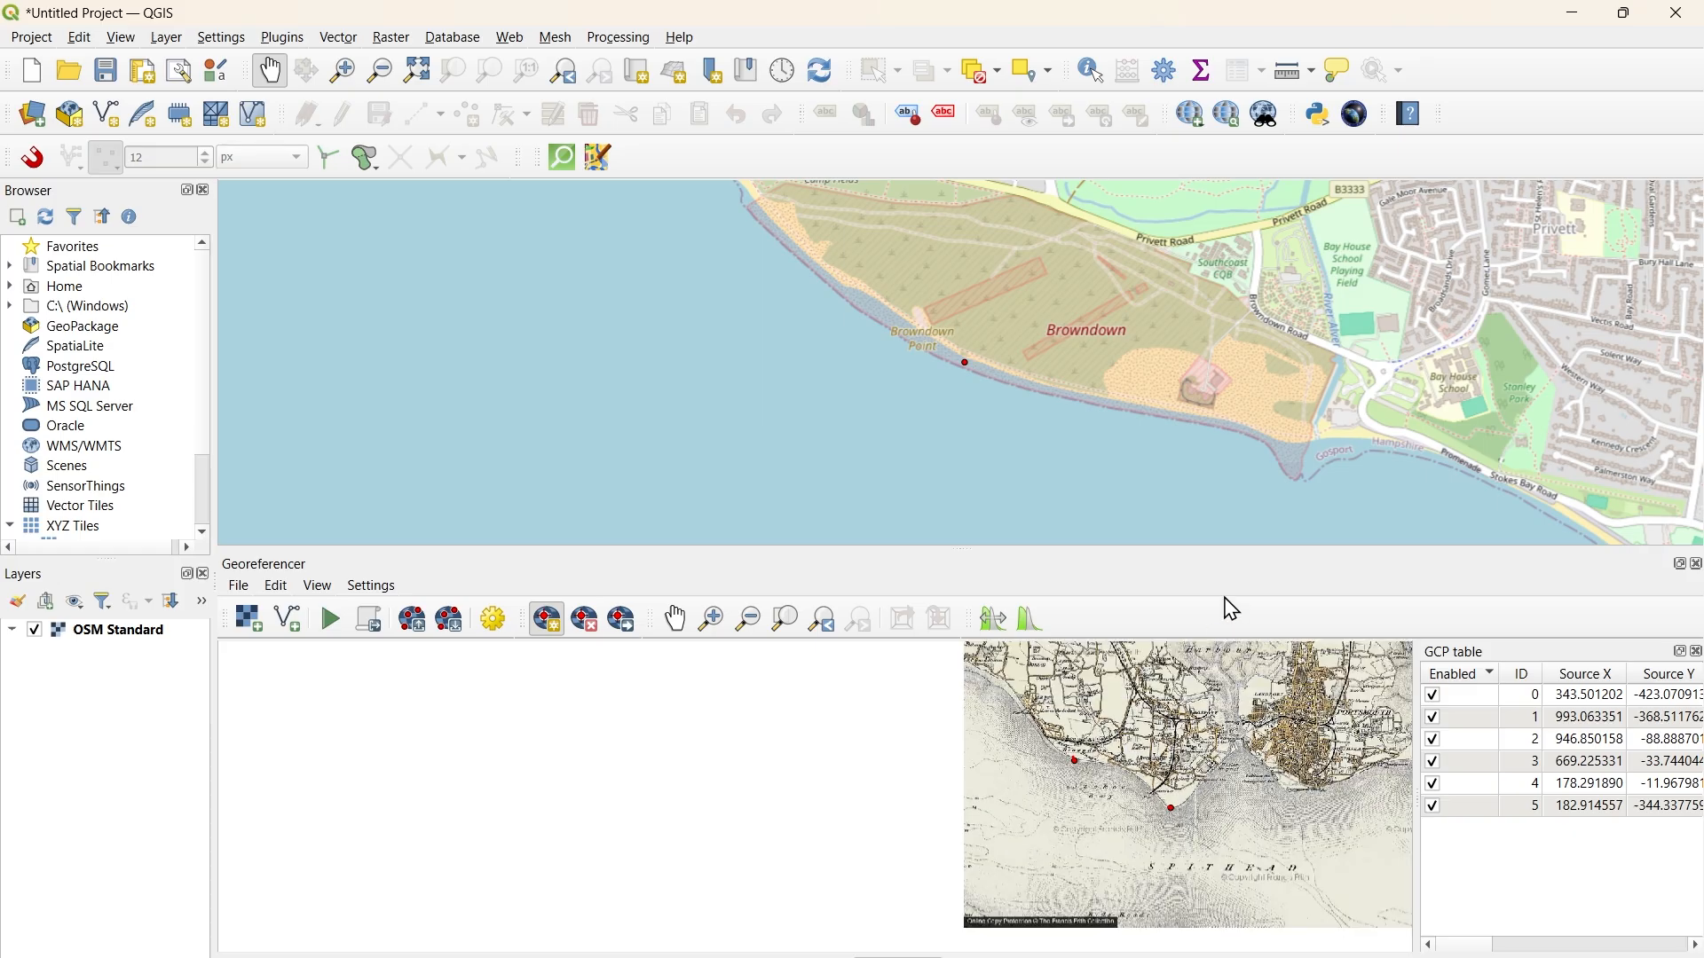
{"action": "left_click", "coordinate": [684, 625]}
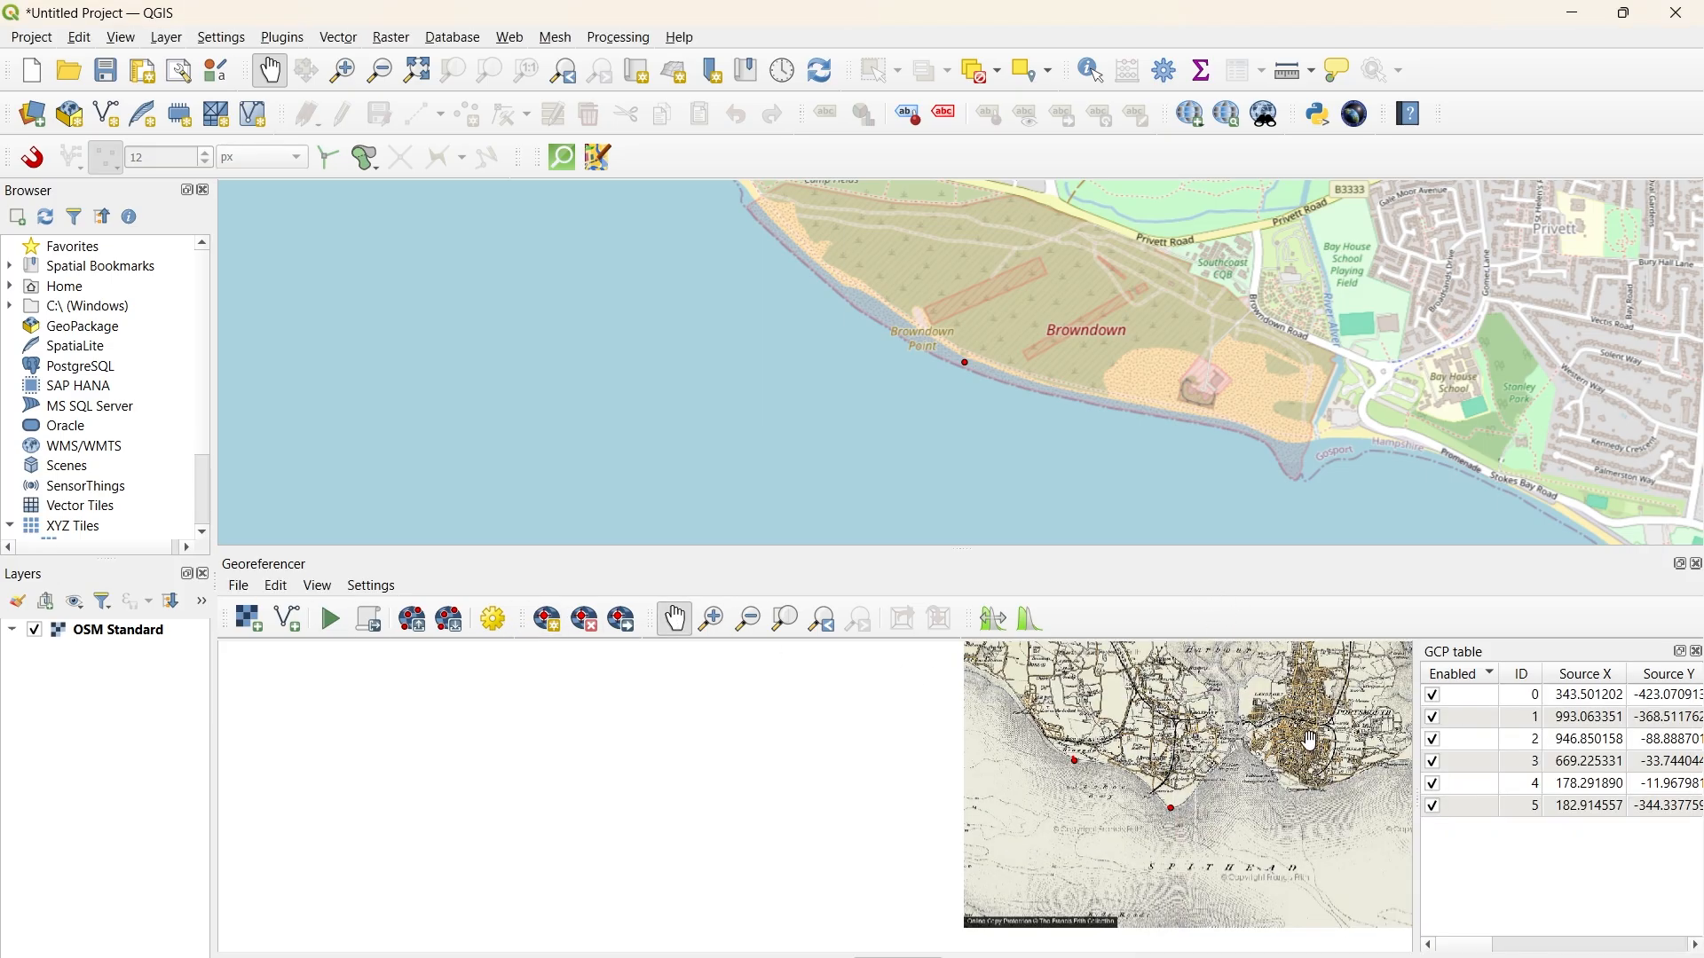
{"action": "left_click_drag", "start_coordinate": [1209, 743], "coordinate": [971, 763]}
{"action": "left_click_drag", "start_coordinate": [1133, 715], "coordinate": [938, 755]}
{"action": "scroll", "coordinate": [1103, 315], "scroll_direction": "down", "scroll_amount": 2}
{"action": "left_click_drag", "start_coordinate": [1170, 348], "coordinate": [967, 399]}
{"action": "scroll", "coordinate": [963, 357], "scroll_direction": "down", "scroll_amount": 1}
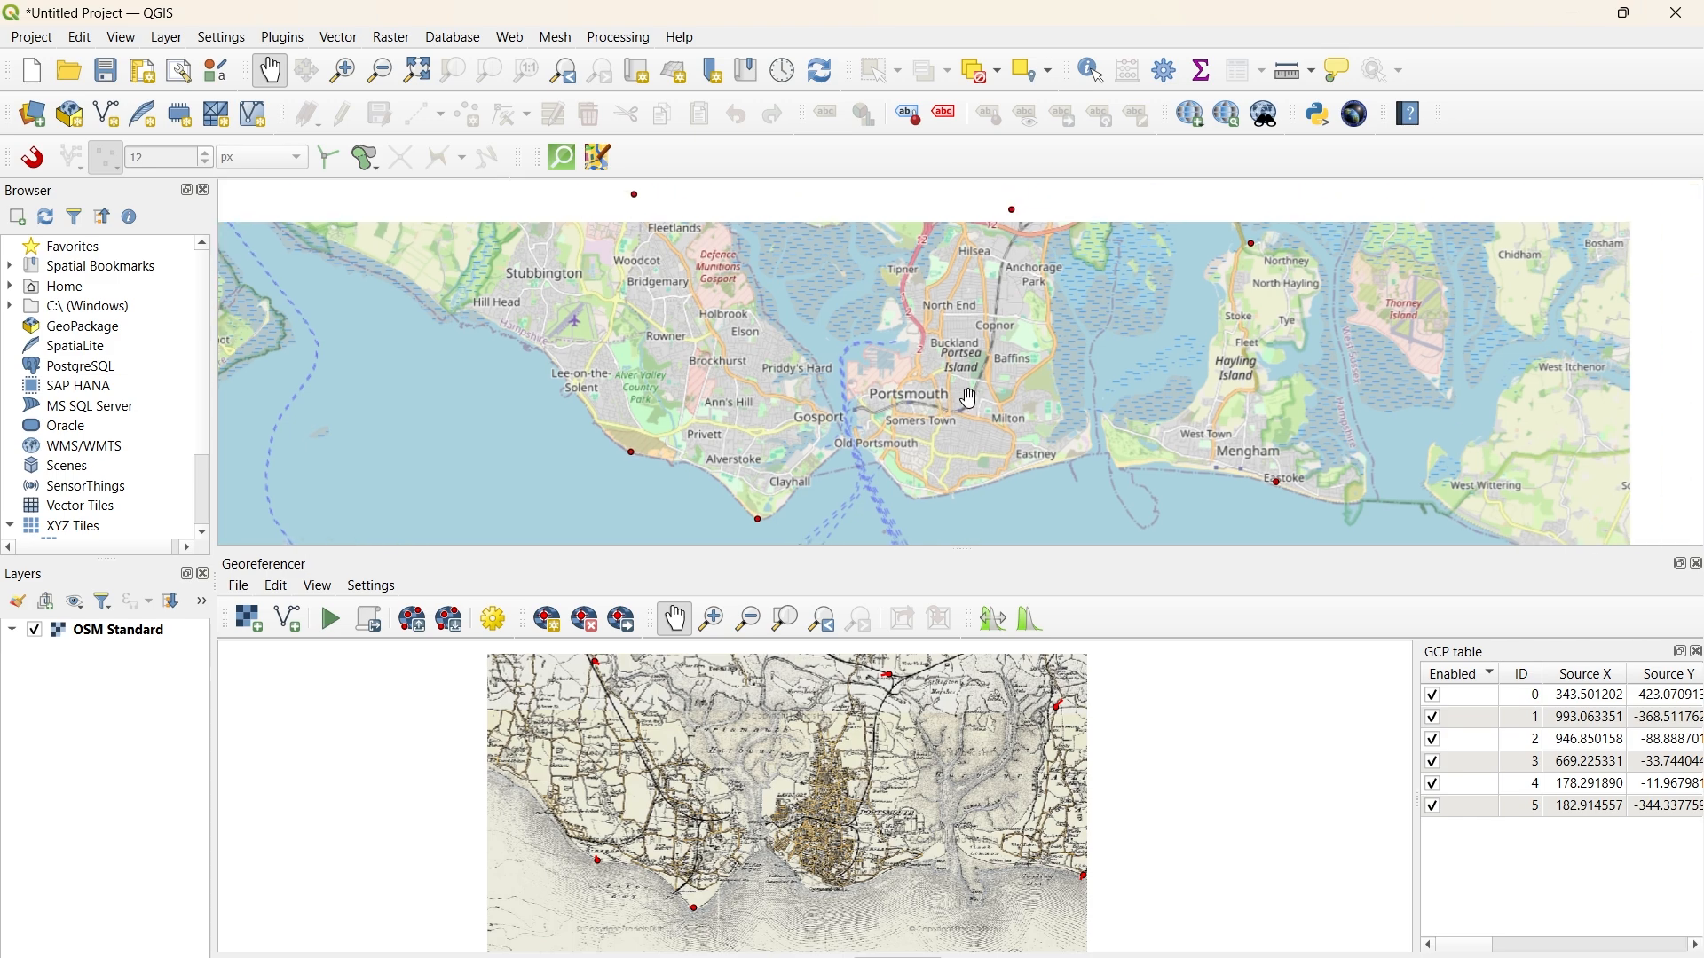
{"action": "scroll", "coordinate": [974, 386], "scroll_direction": "down", "scroll_amount": 1}
Step: Configure the transformation with type Polynomial 2 and LZW compression, and enable saving of the GCP points
{"action": "left_click", "coordinate": [499, 612]}
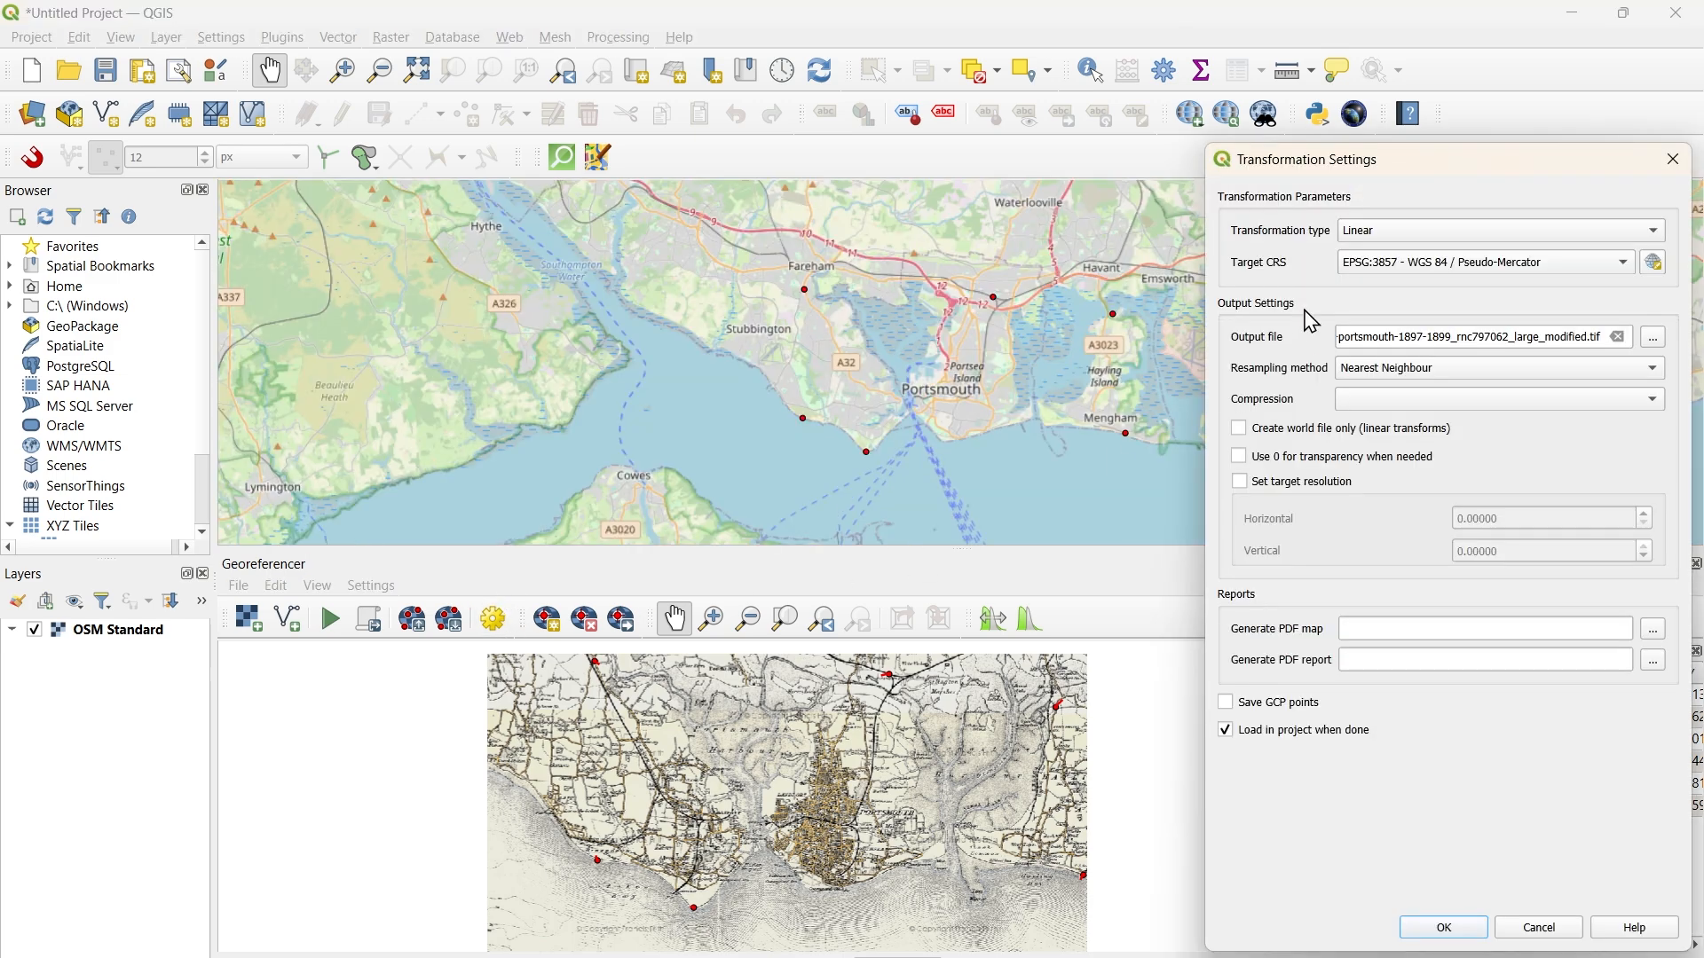
{"action": "left_click", "coordinate": [1453, 233]}
{"action": "left_click", "coordinate": [1426, 292]}
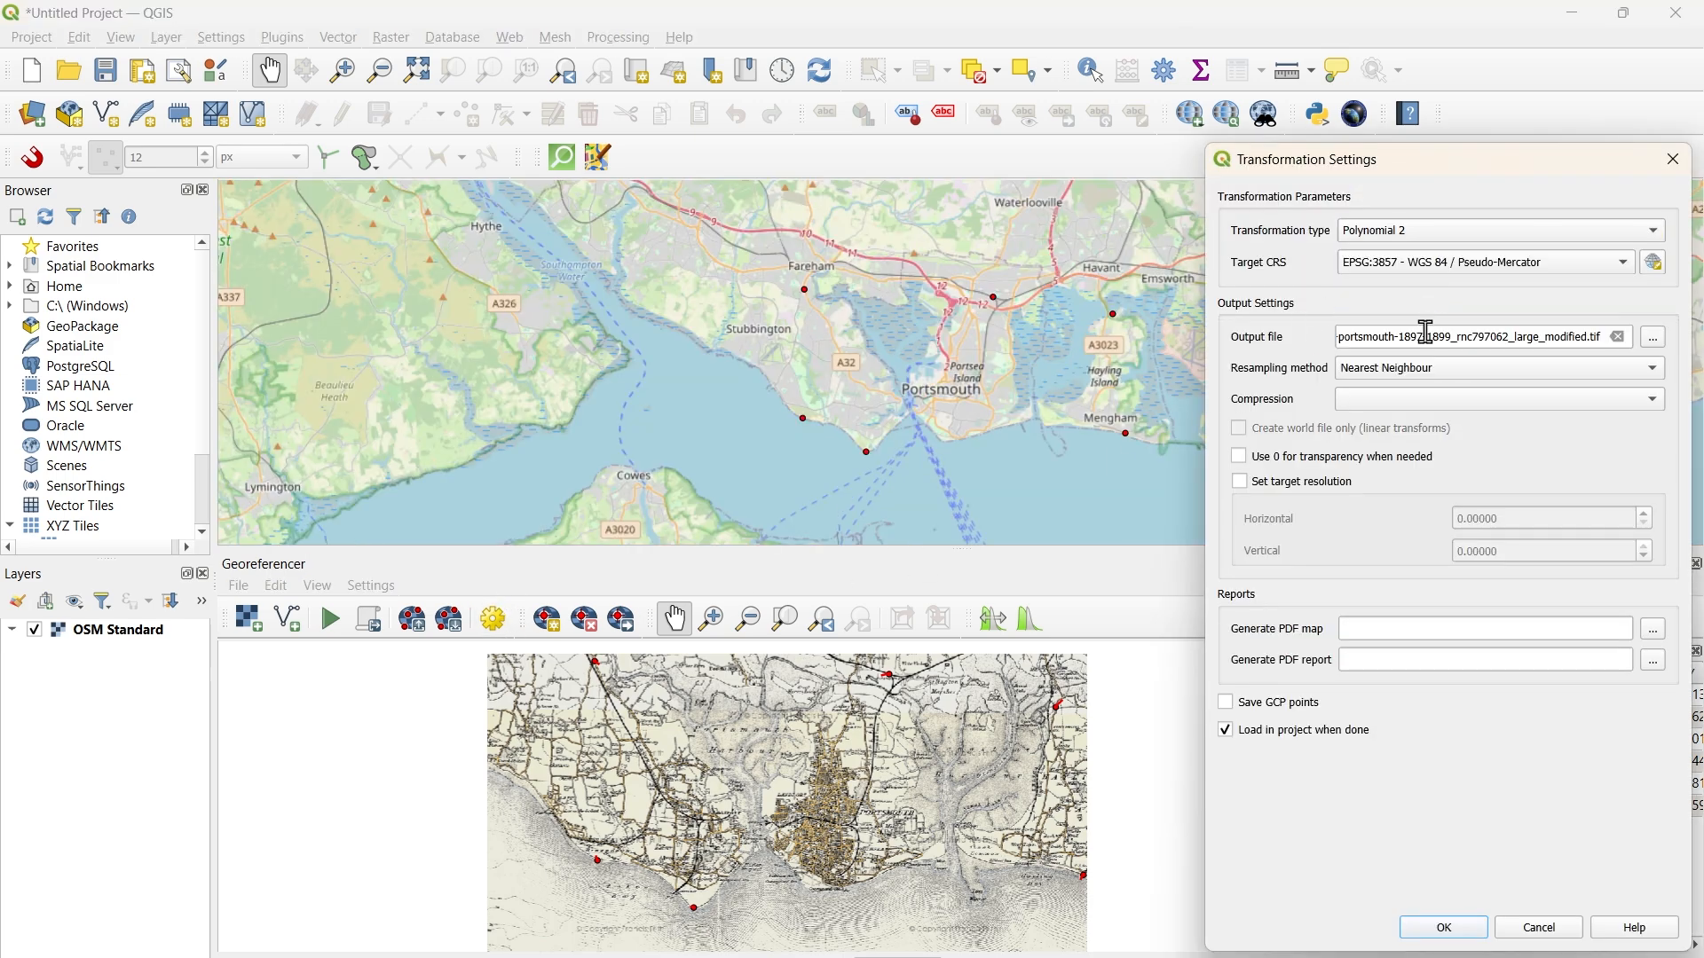
{"action": "left_click", "coordinate": [1448, 404]}
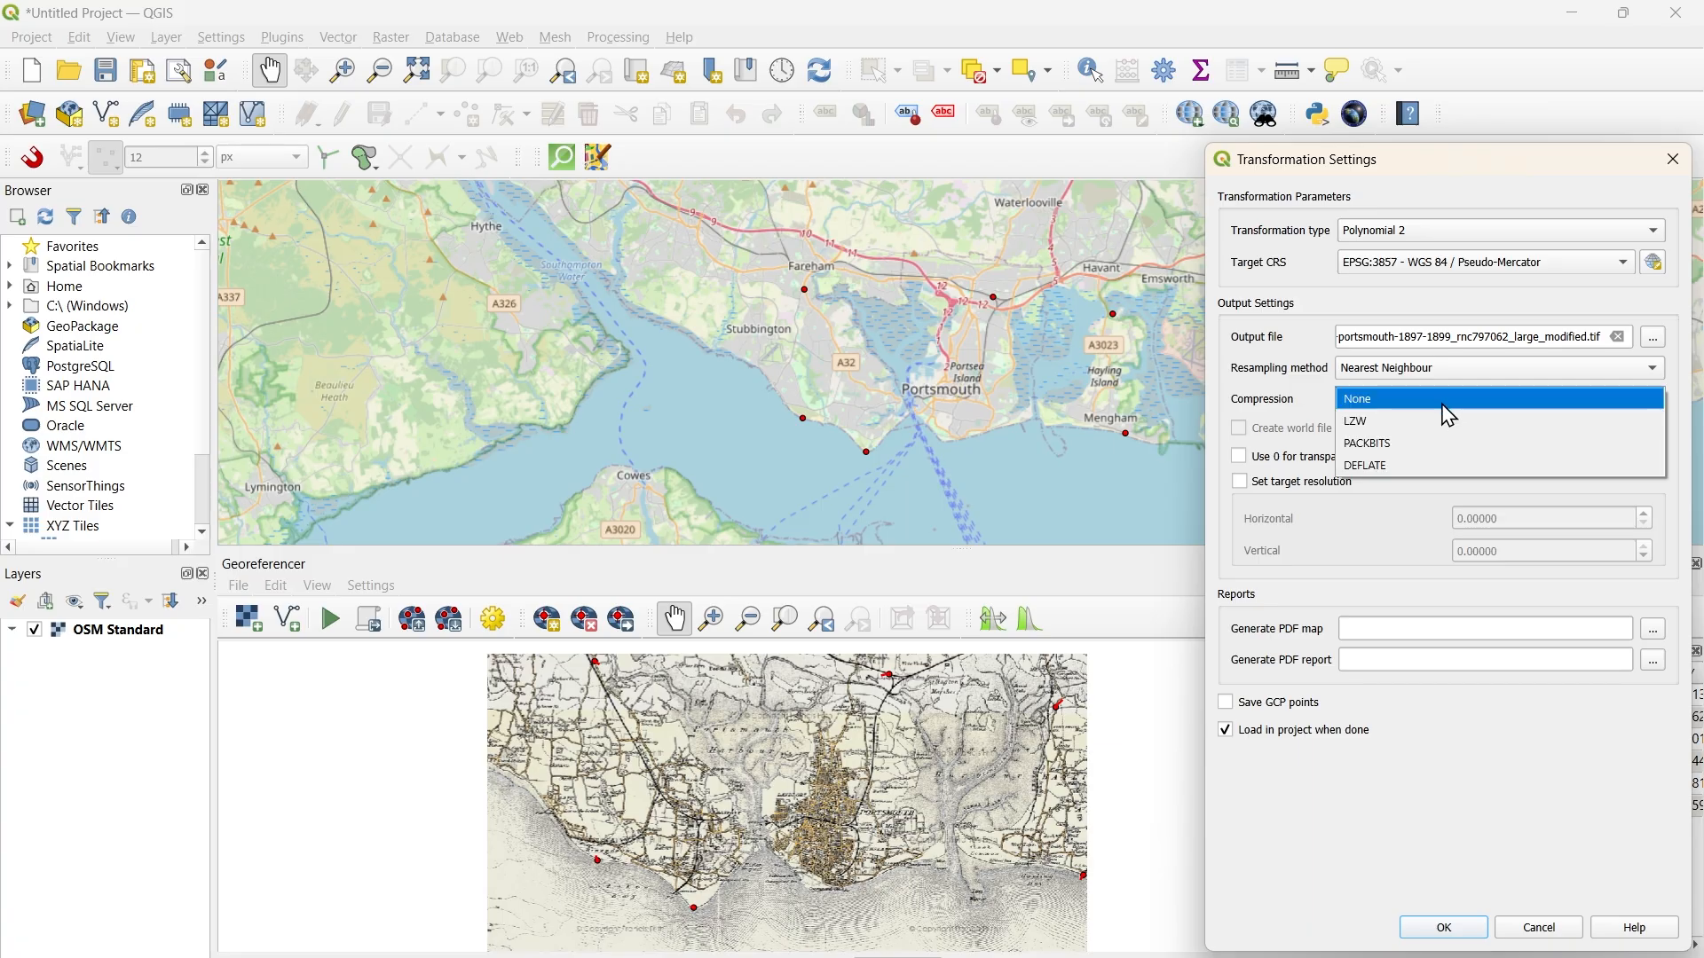
{"action": "left_click", "coordinate": [1442, 420]}
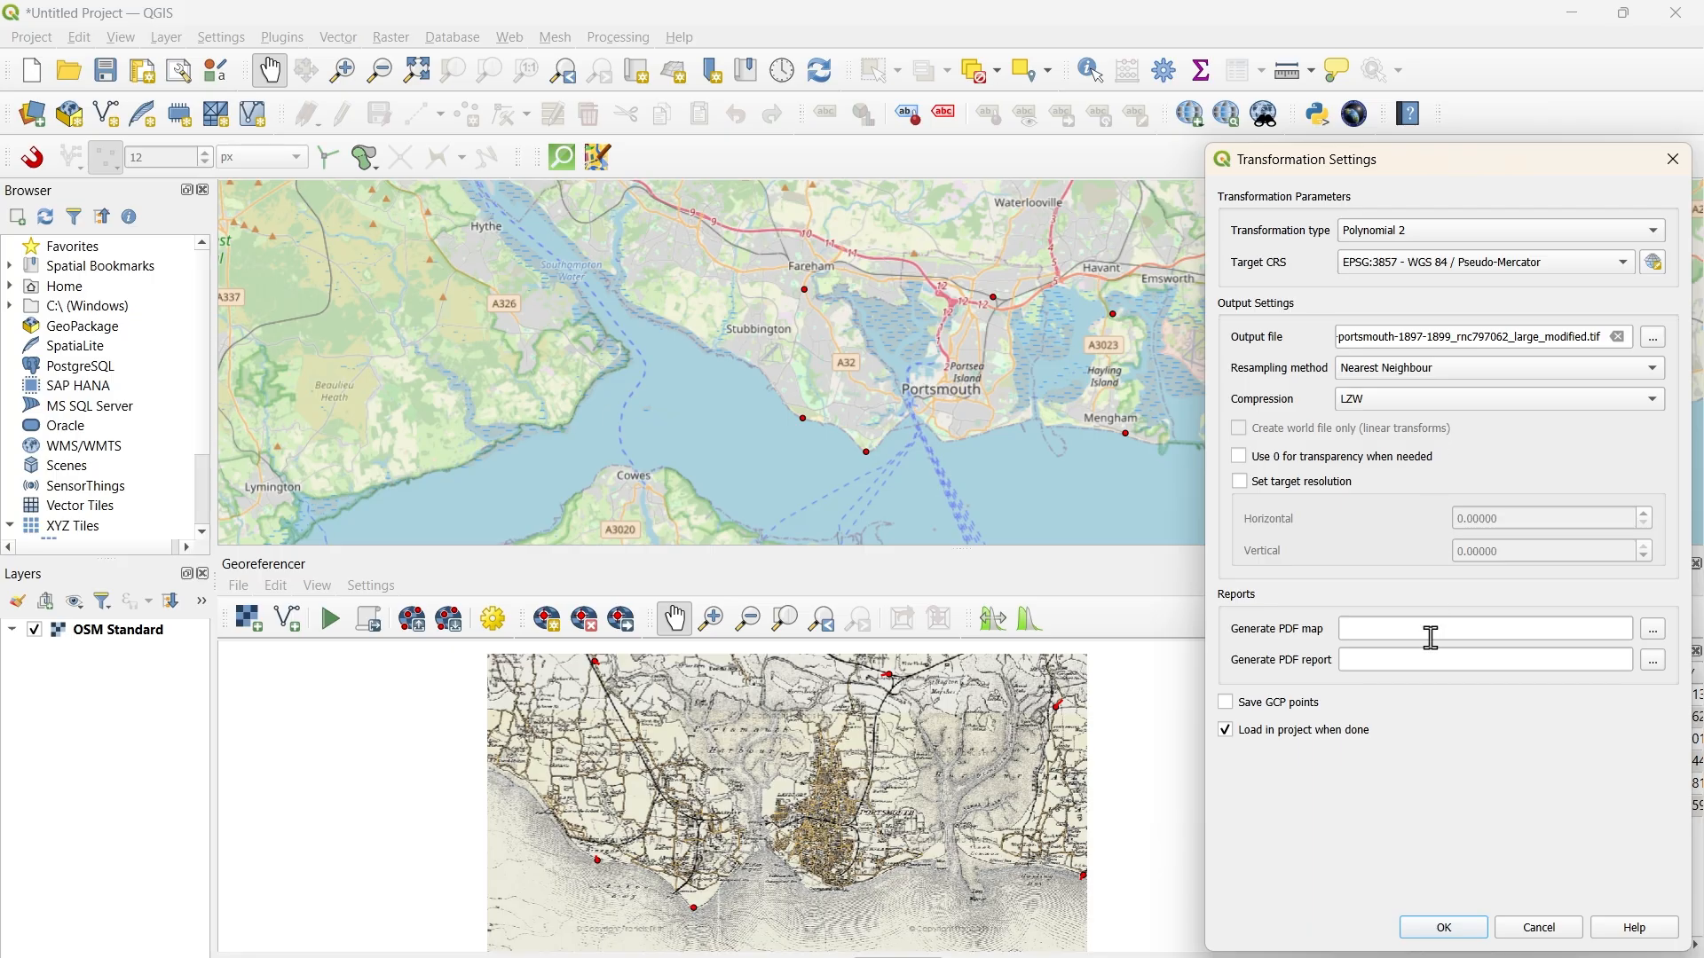
{"action": "left_click", "coordinate": [1269, 704]}
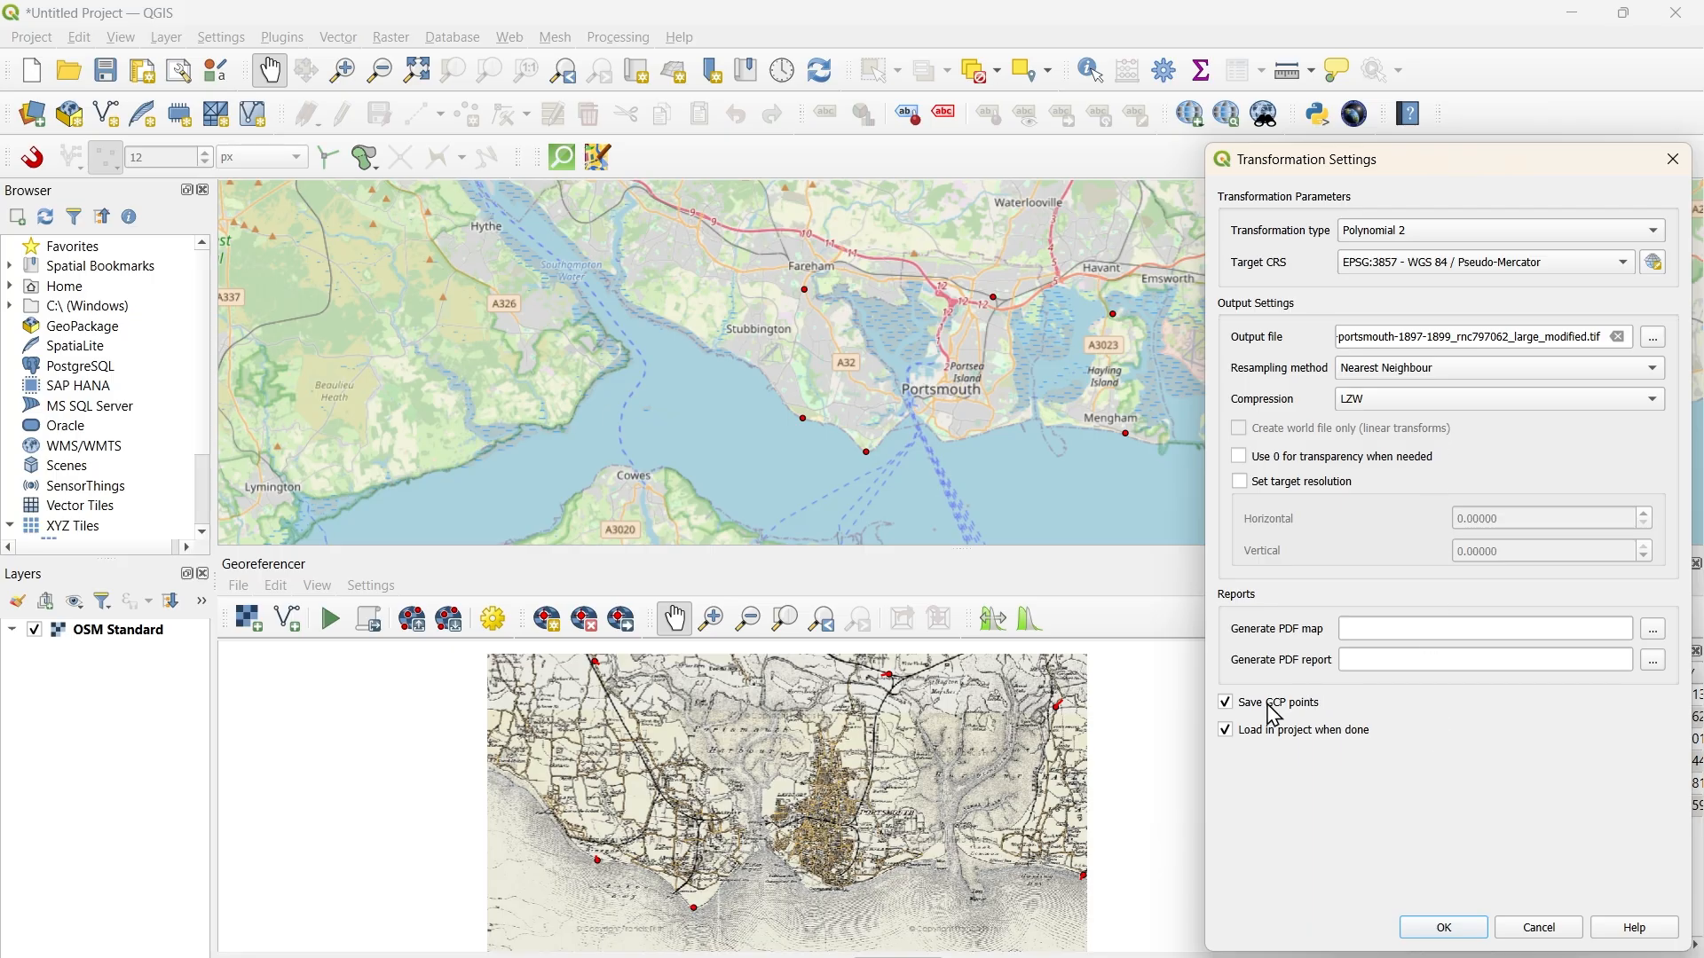
{"action": "left_click", "coordinate": [1447, 927]}
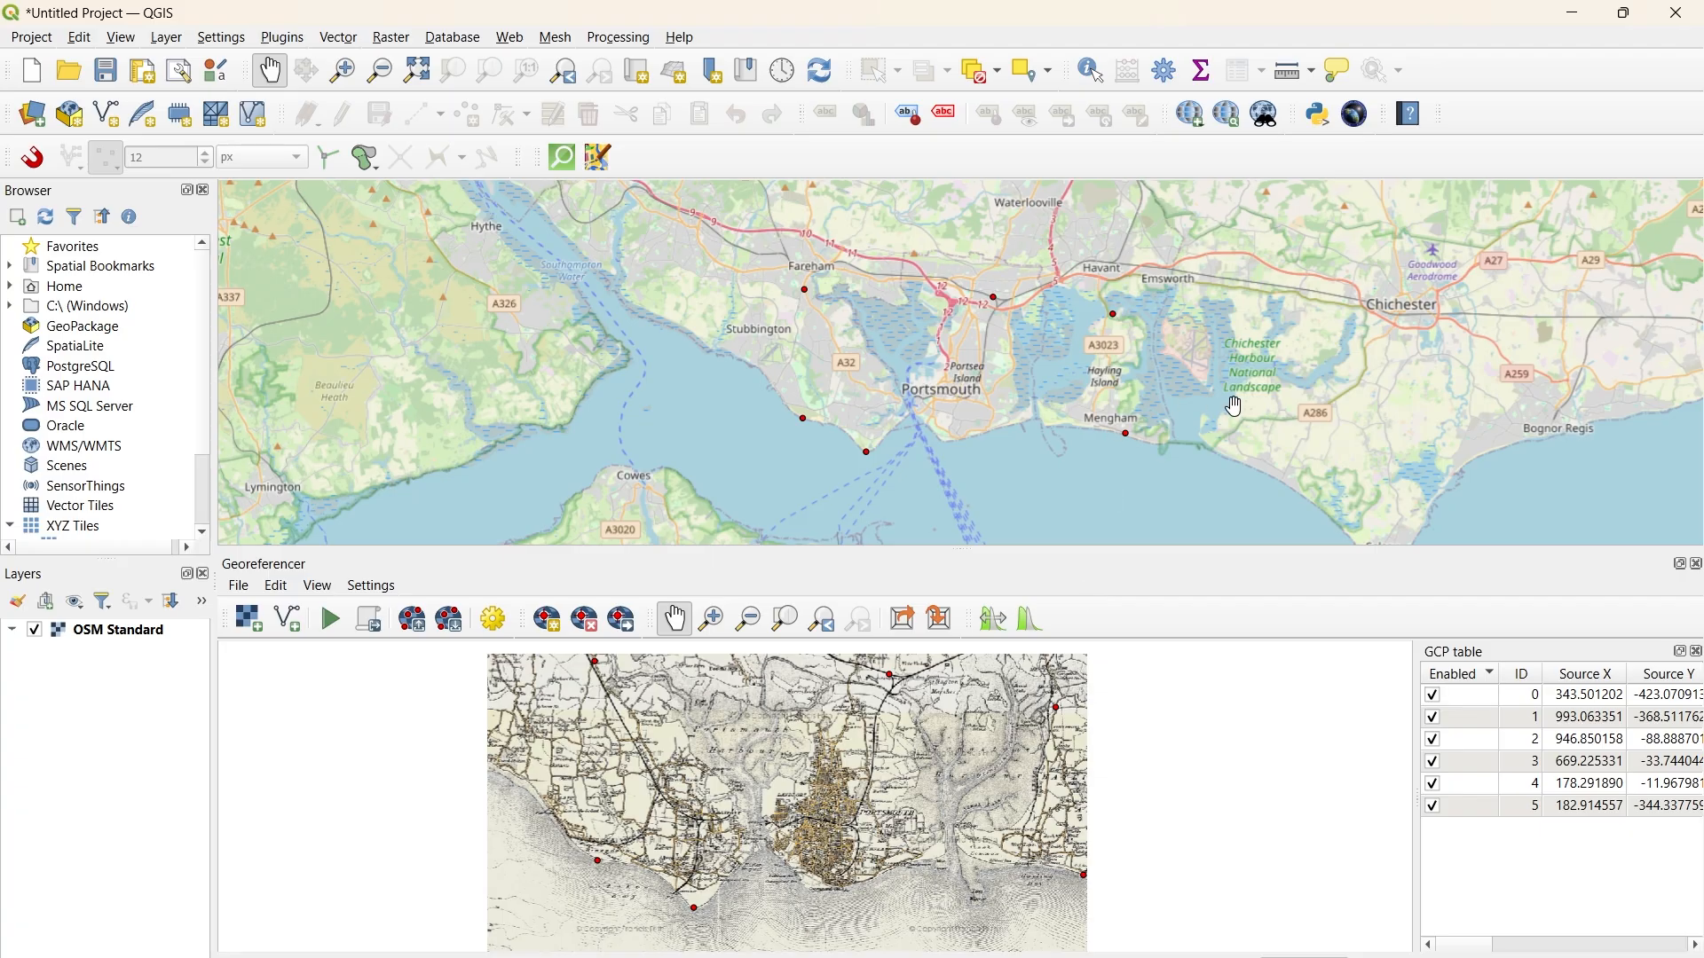
Step: Run the georeferencing to load the historic map into the project, and close the Georeferencer
{"action": "left_click_drag", "start_coordinate": [1230, 406], "coordinate": [1164, 418]}
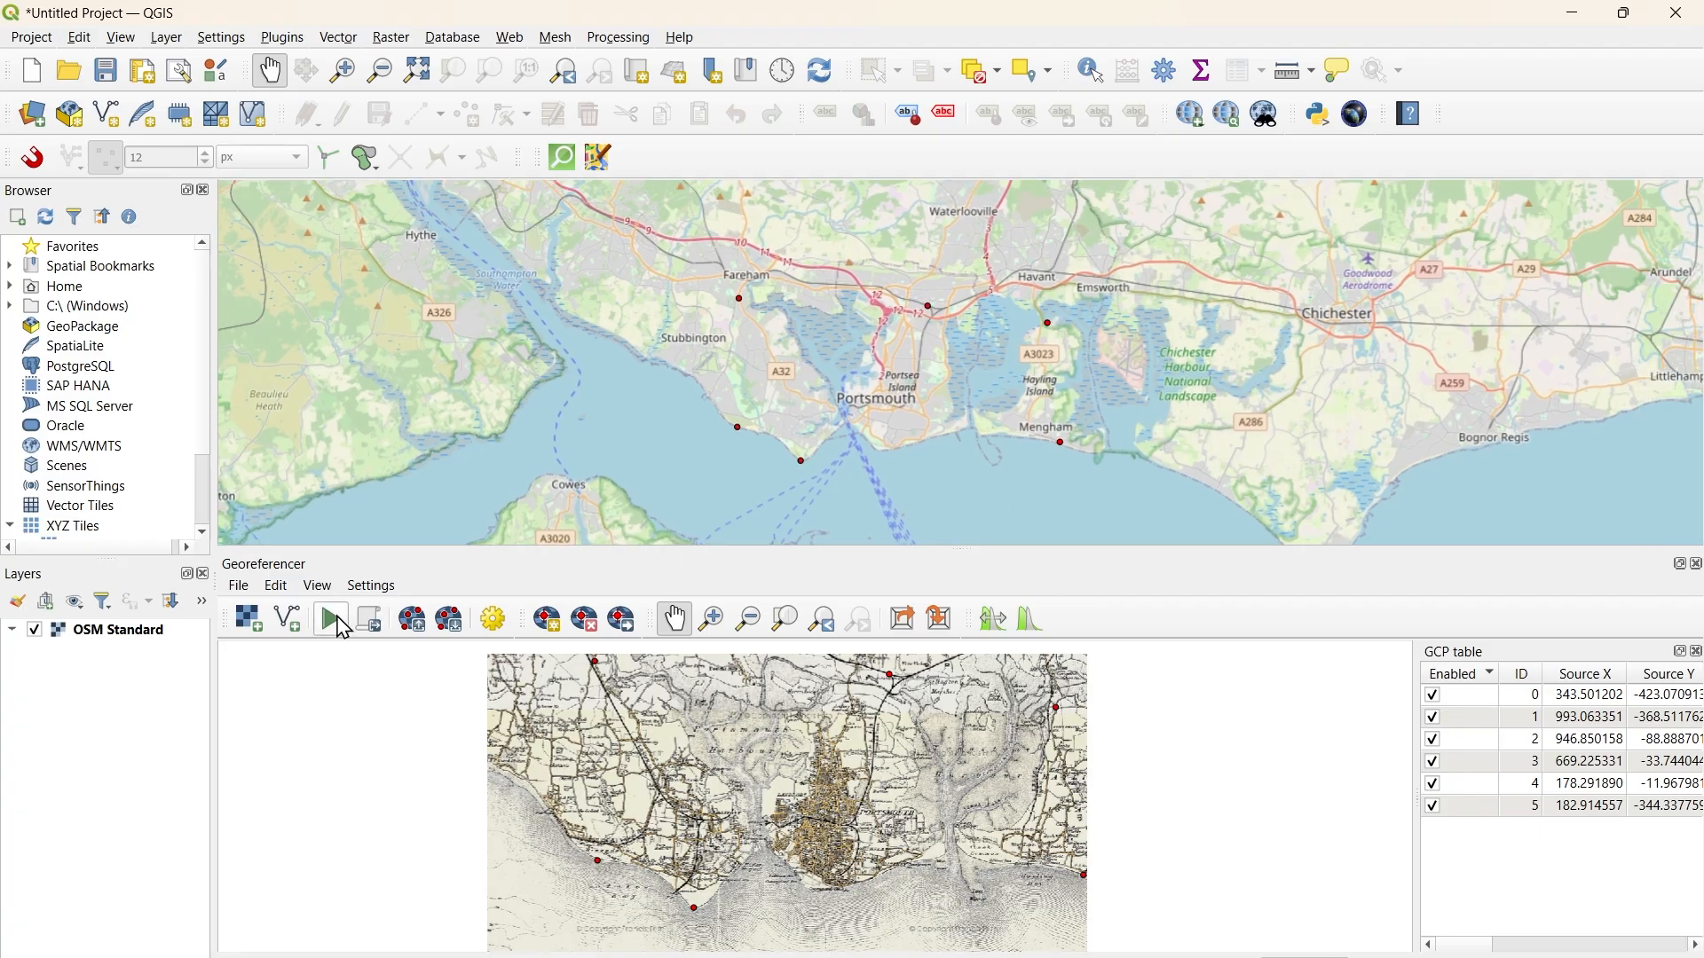
{"action": "left_click_drag", "start_coordinate": [1416, 708], "coordinate": [1434, 710]}
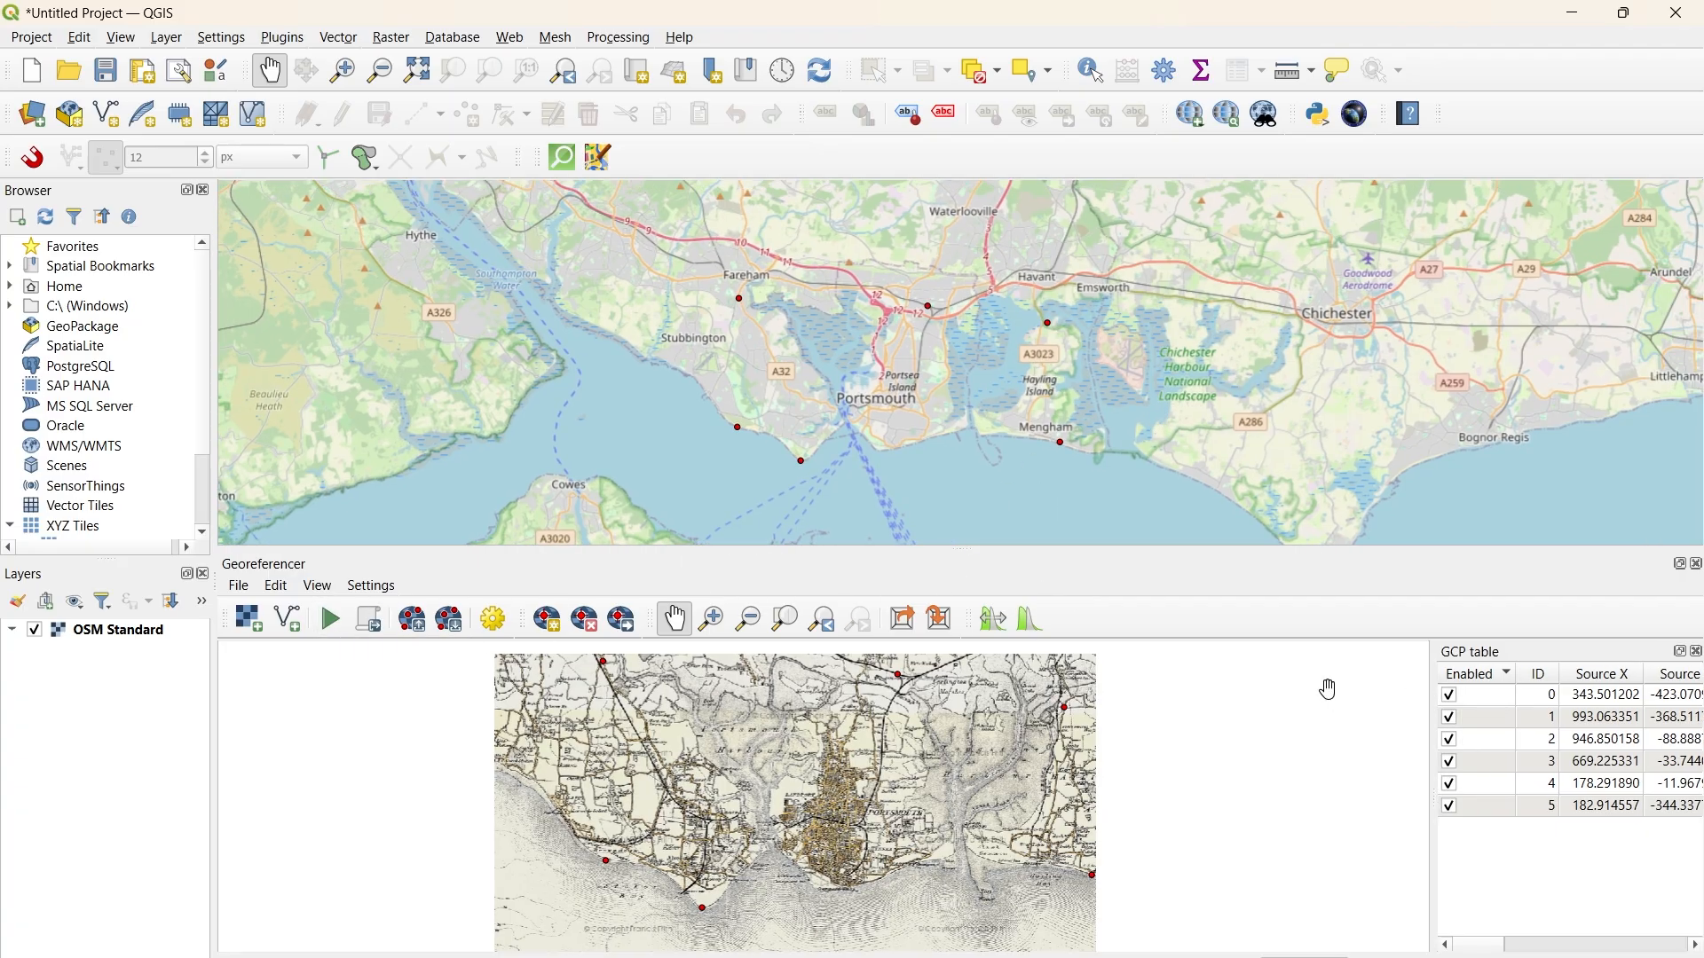
{"action": "left_click", "coordinate": [330, 619]}
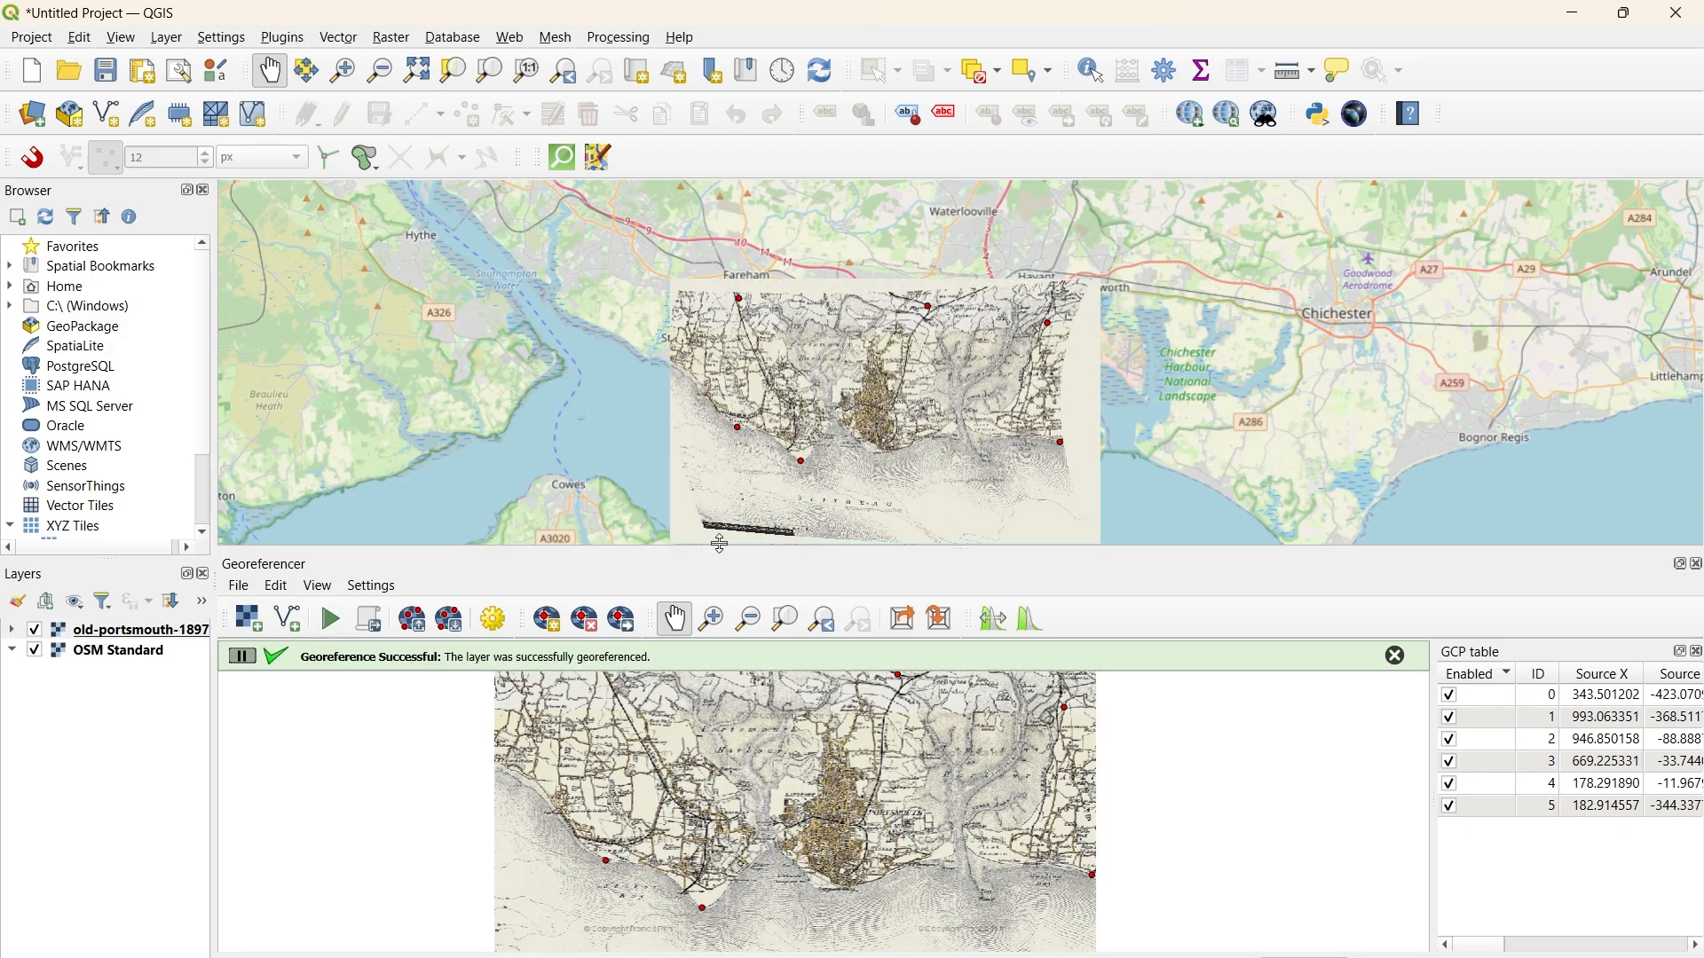
{"action": "scroll", "coordinate": [909, 388], "scroll_direction": "up", "scroll_amount": 1}
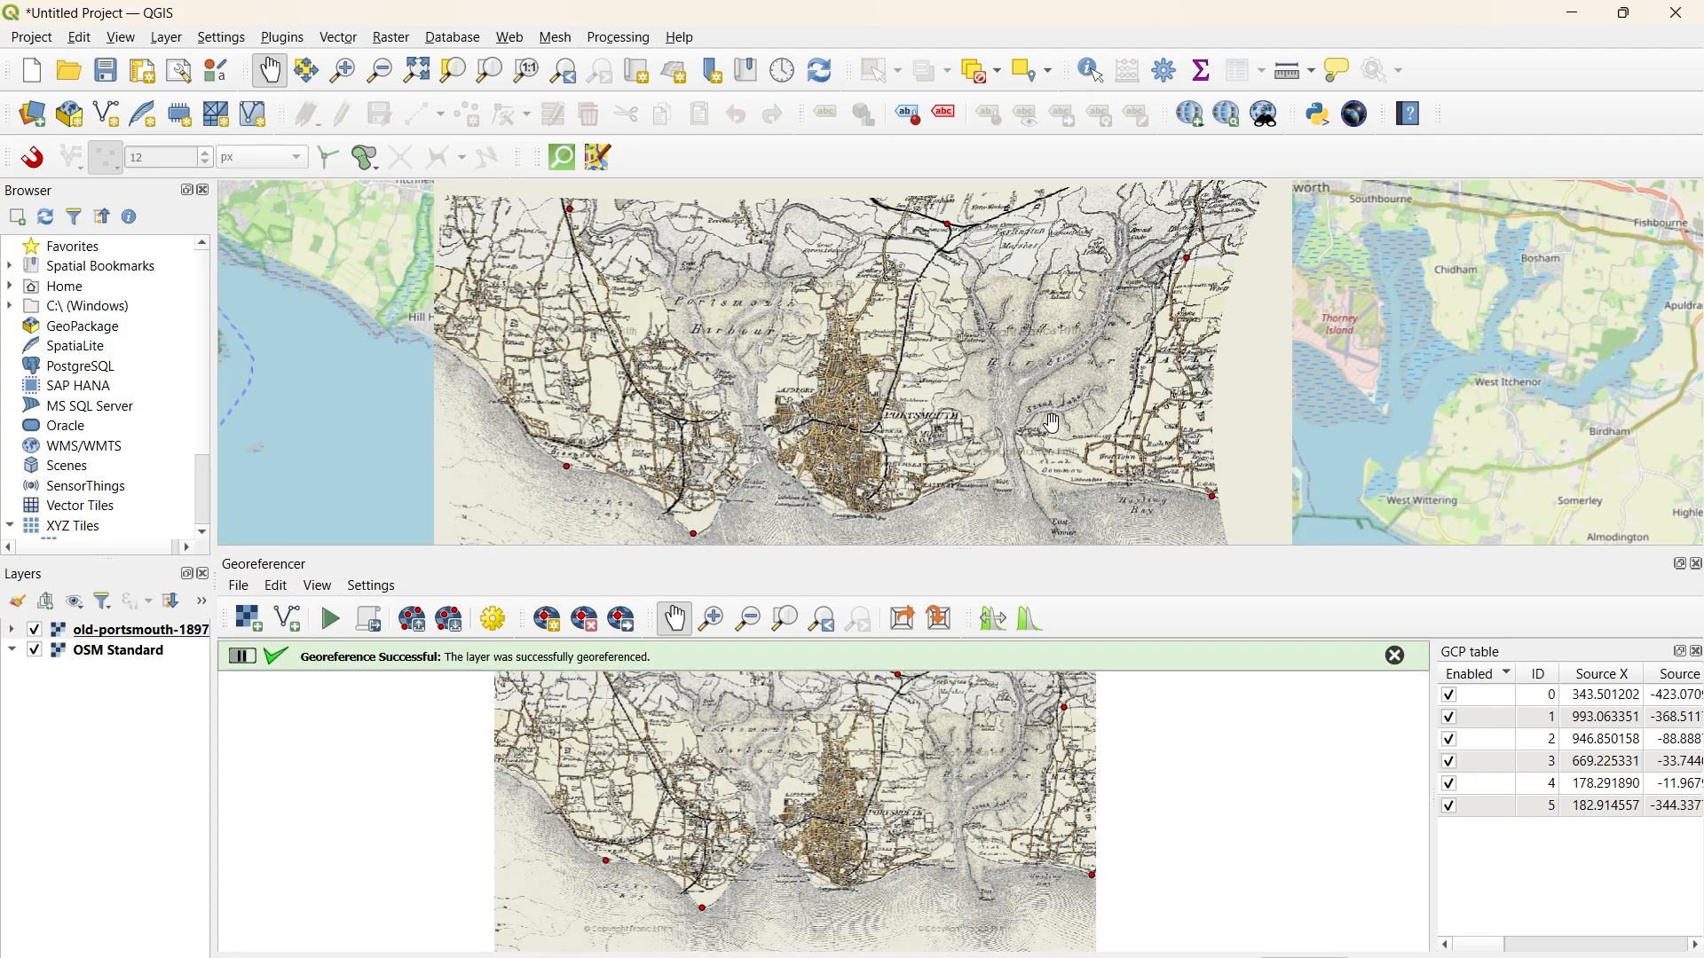
{"action": "left_click", "coordinate": [1697, 565]}
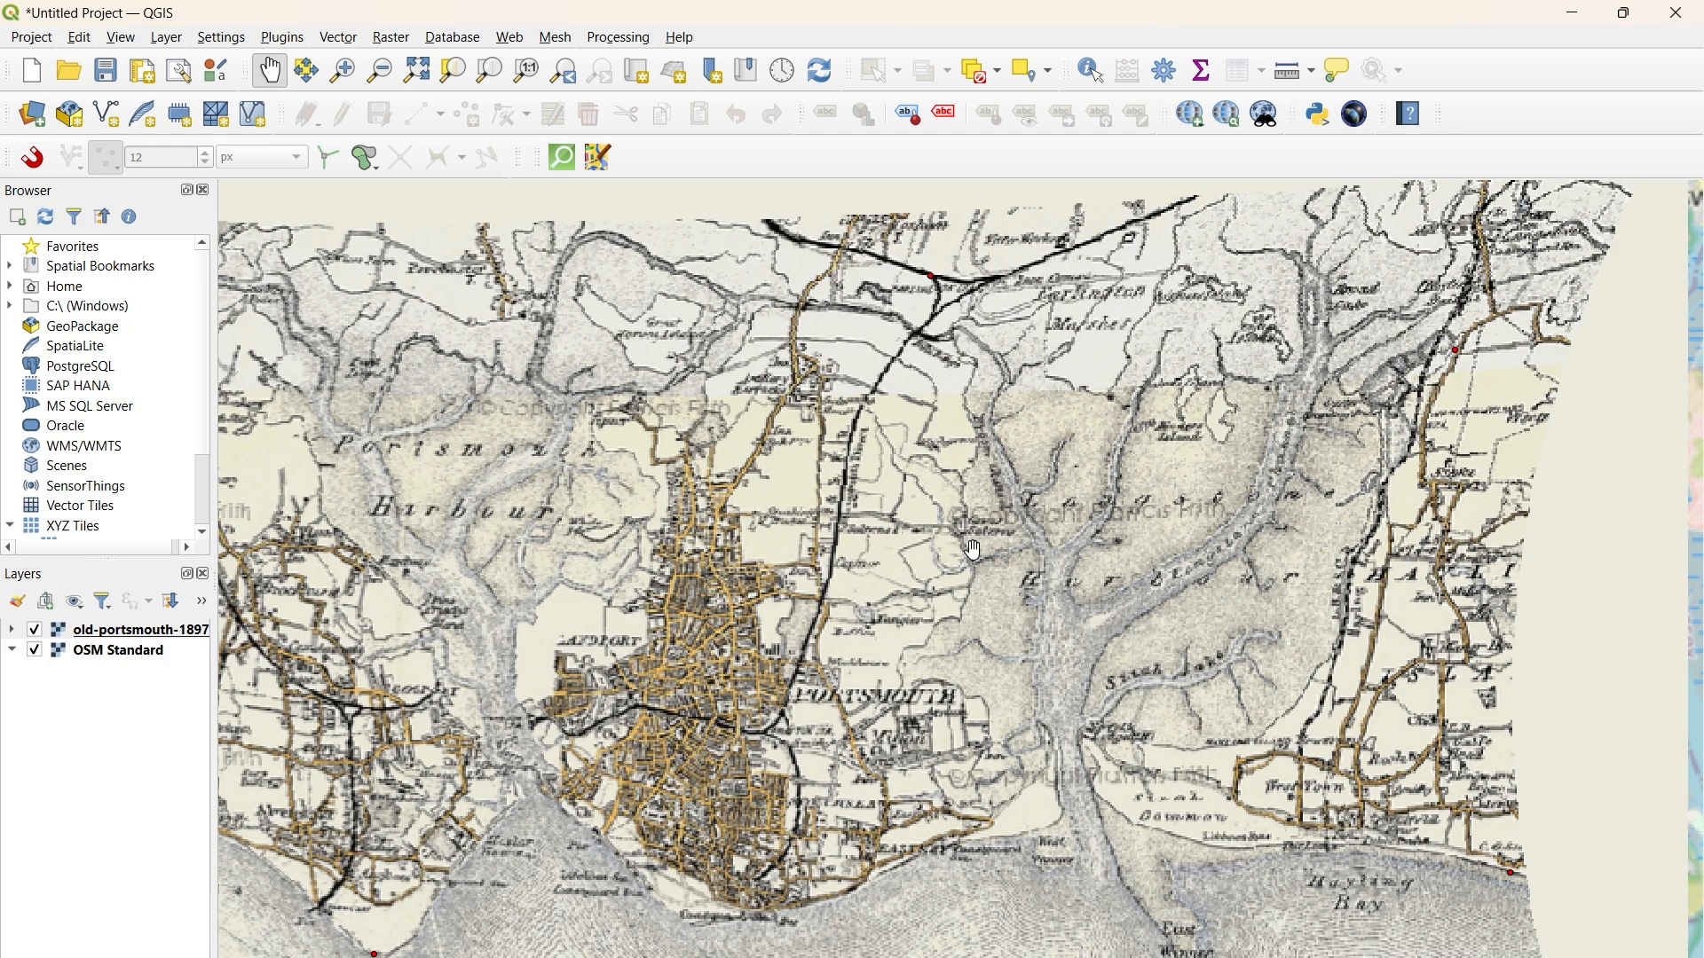
Step: Examine how the georeferenced historic map fits the surrounding coastline, roads and railways of the basemap
{"action": "scroll", "coordinate": [973, 550], "scroll_direction": "down", "scroll_amount": 1}
{"action": "left_click_drag", "start_coordinate": [737, 584], "coordinate": [859, 577]}
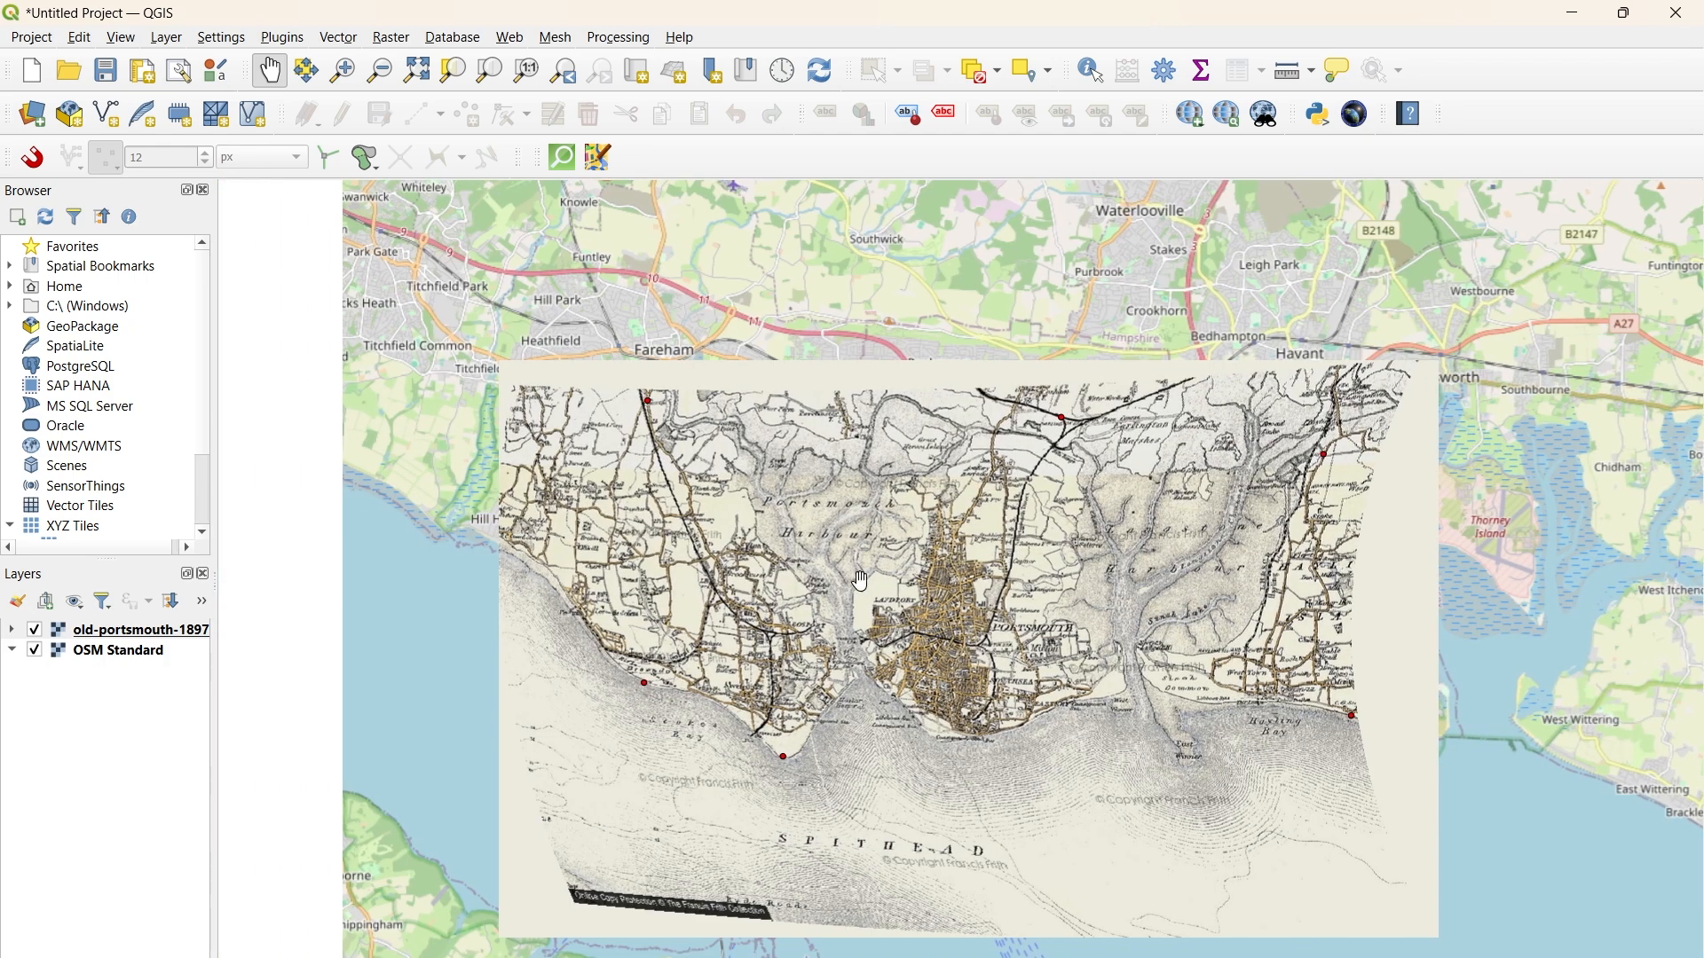
{"action": "left_click_drag", "start_coordinate": [954, 628], "coordinate": [1027, 602]}
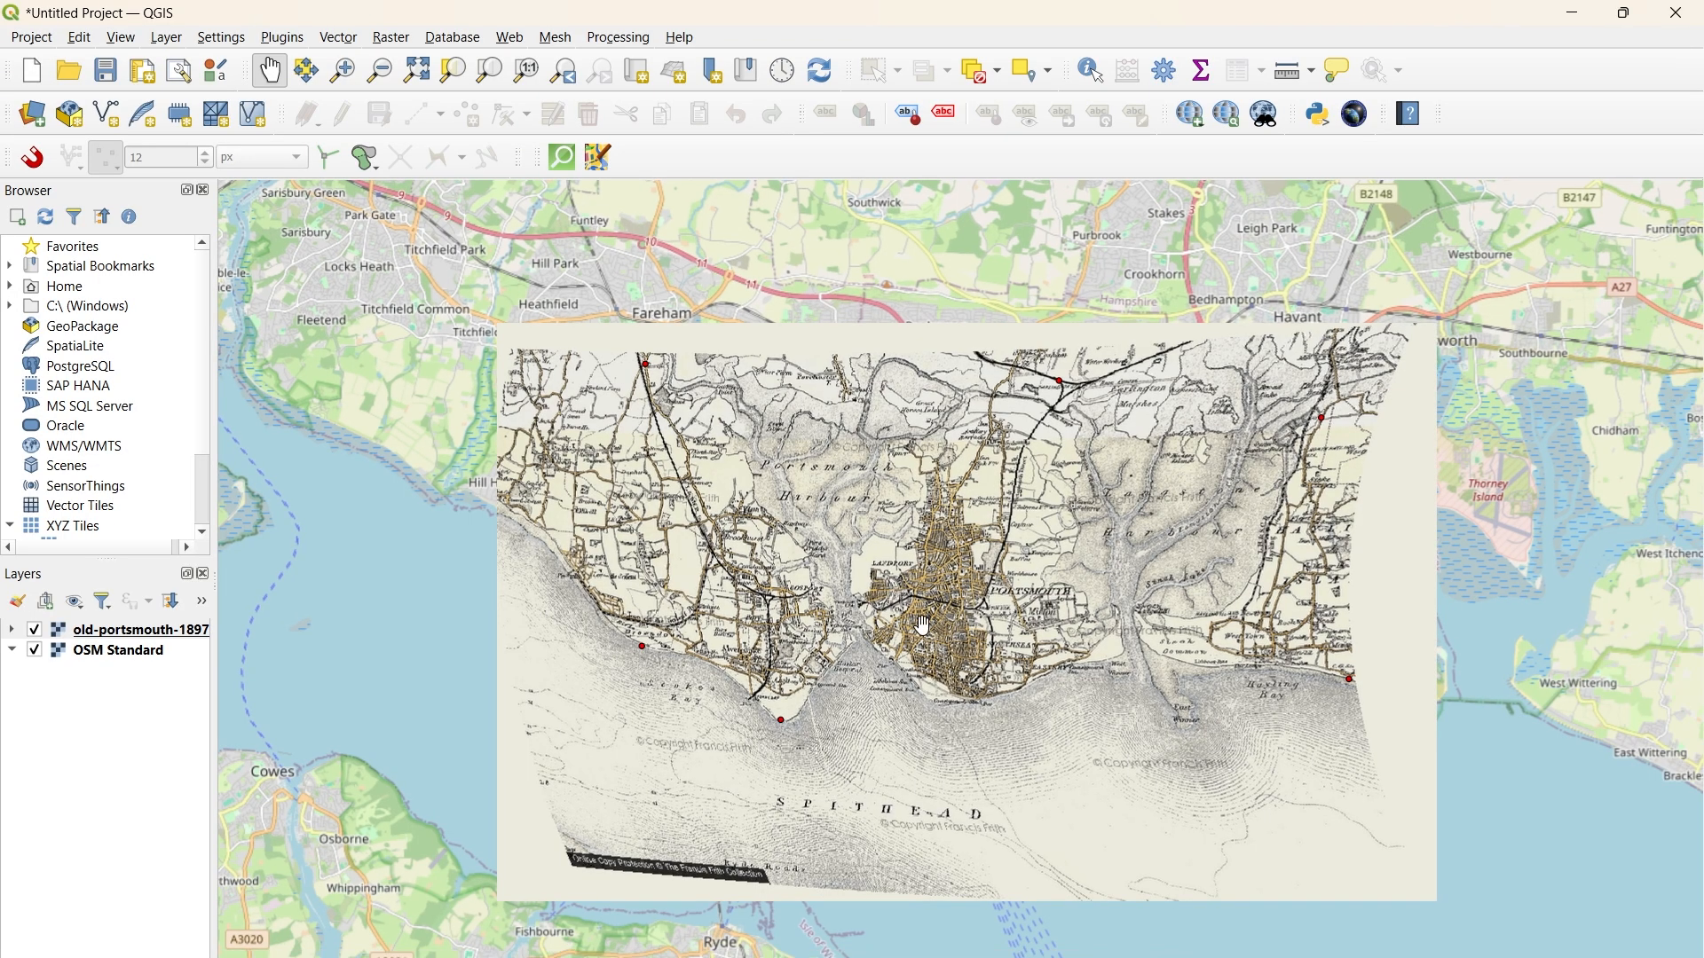
{"action": "scroll", "coordinate": [925, 626], "scroll_direction": "down", "scroll_amount": 1}
{"action": "scroll", "coordinate": [926, 626], "scroll_direction": "down", "scroll_amount": 1}
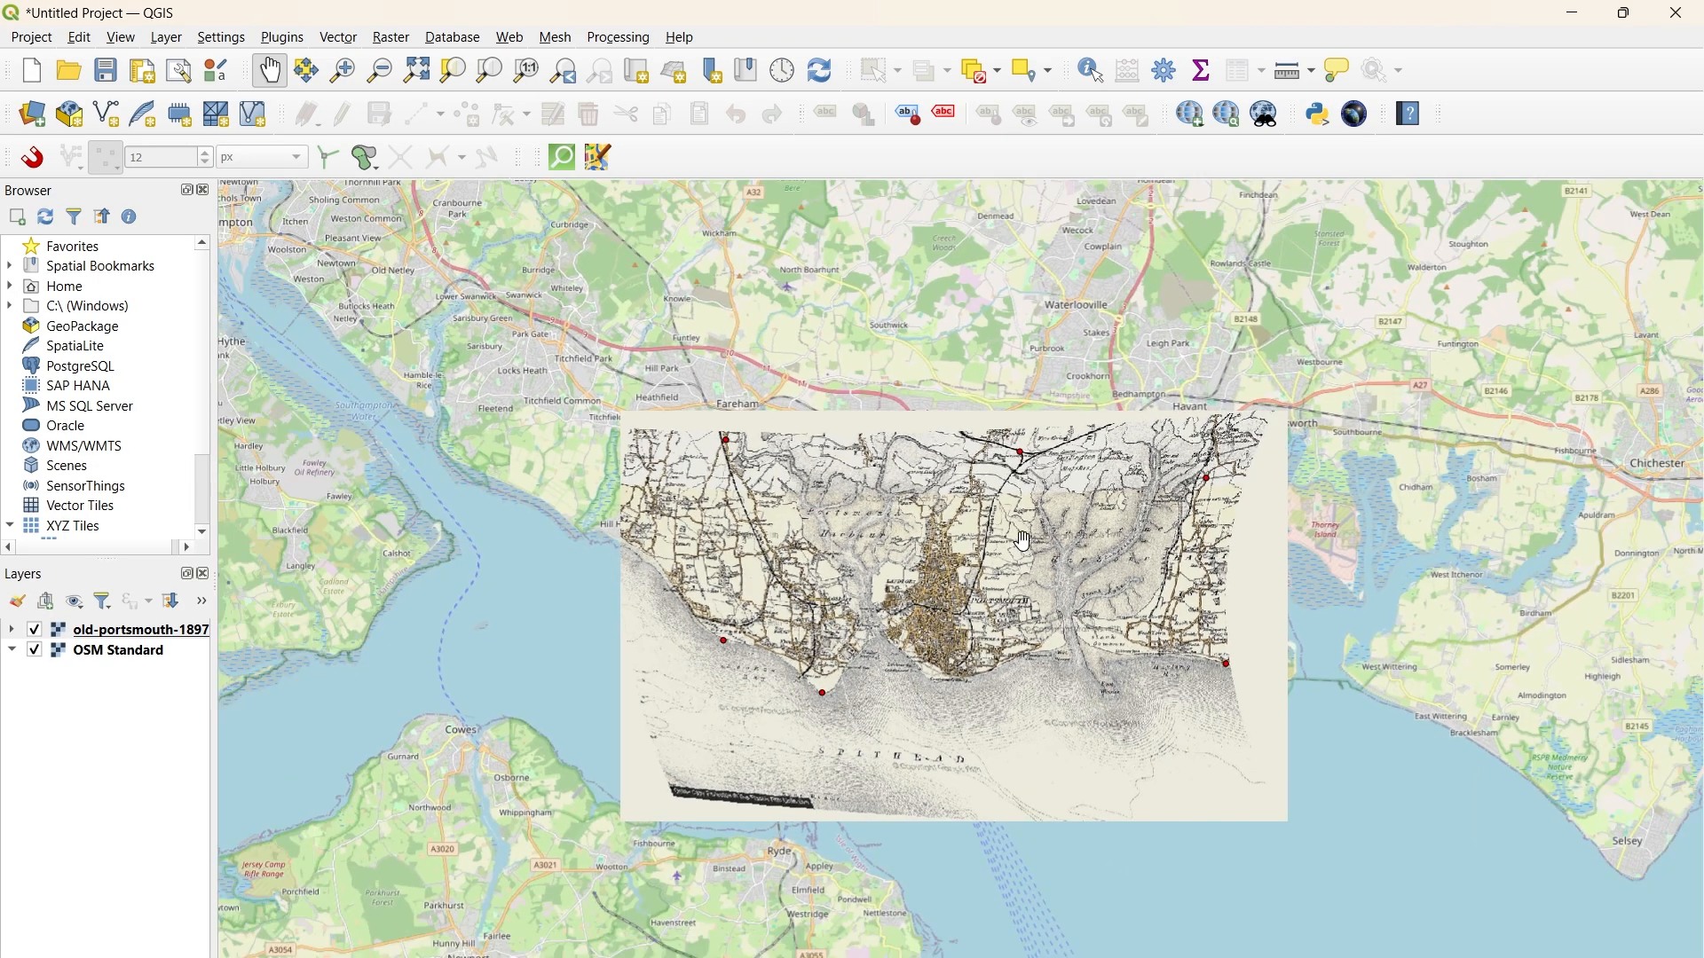
{"action": "left_click_drag", "start_coordinate": [1030, 558], "coordinate": [993, 525]}
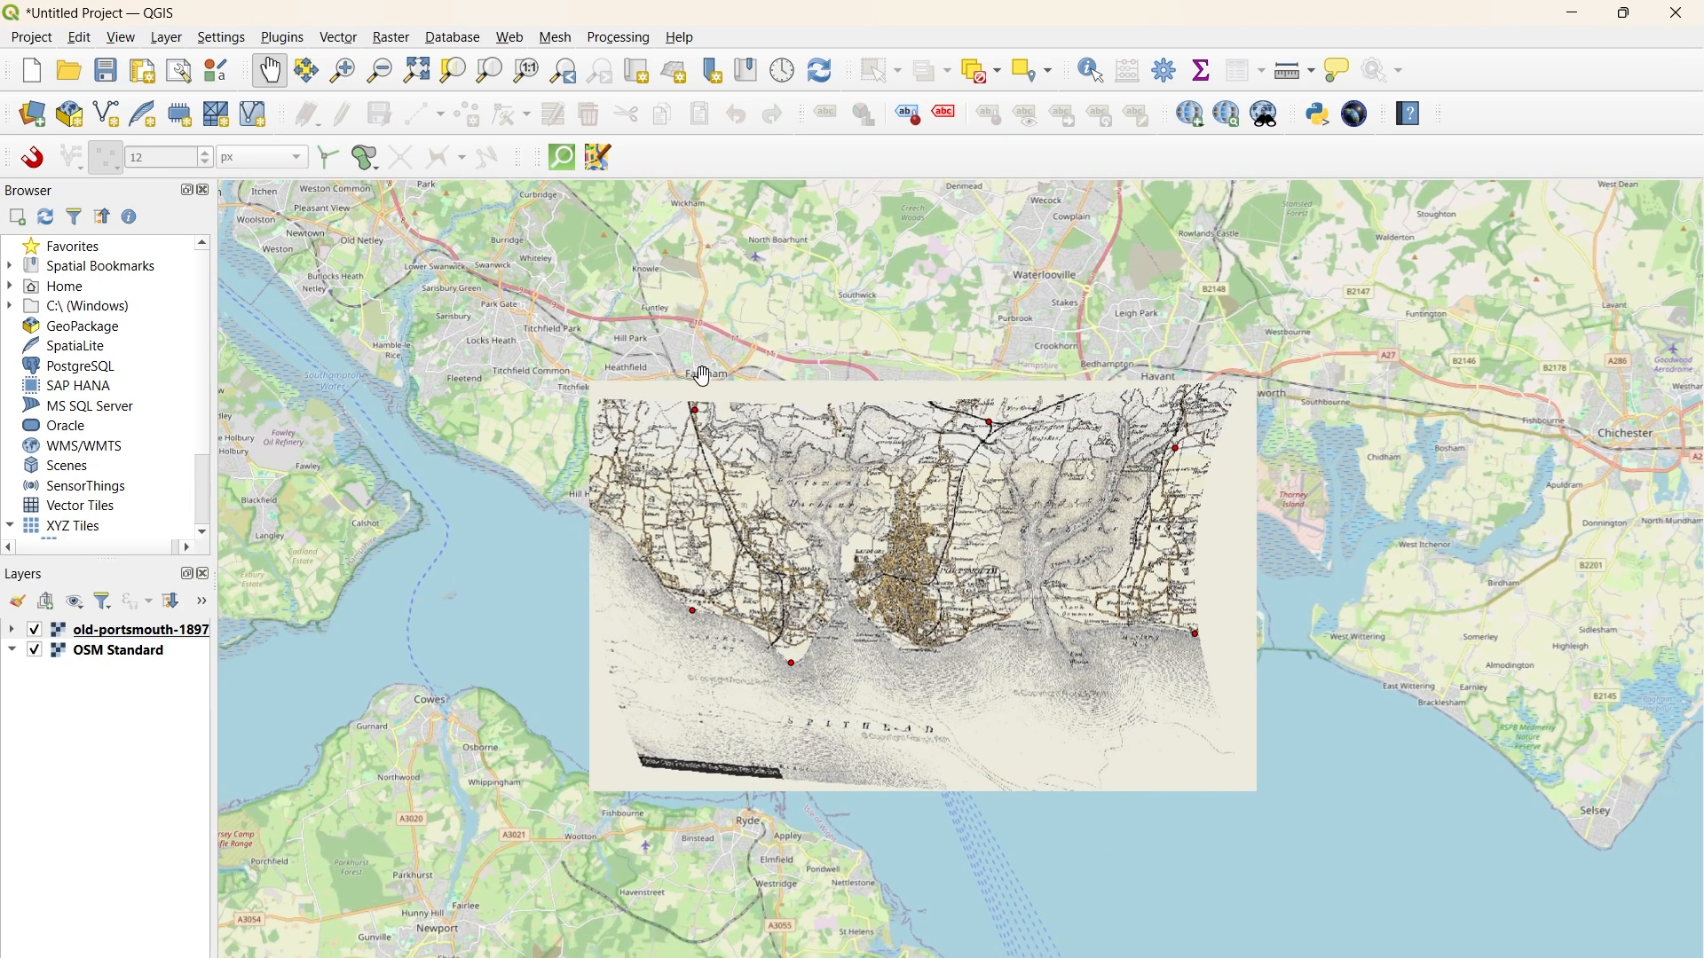
{"action": "scroll", "coordinate": [672, 411], "scroll_direction": "up", "scroll_amount": 2}
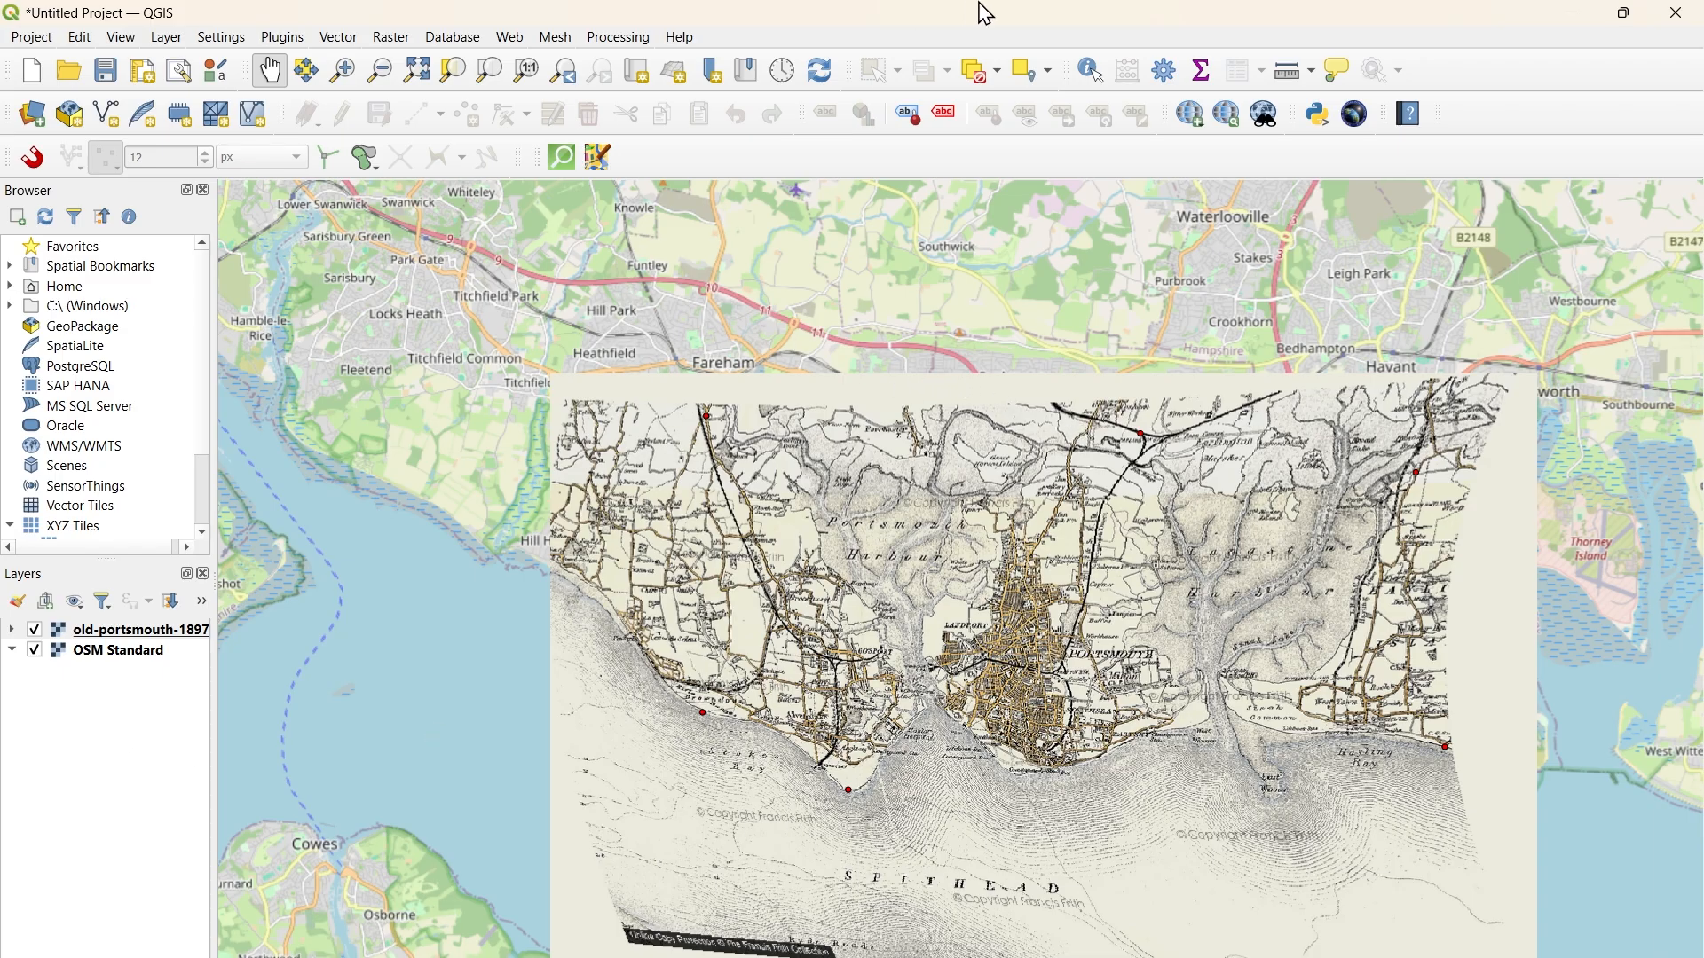
Step: Lower the historic map layer's global opacity to about 61% to compare it with the basemap, and restore it to 100%
{"action": "key", "text": "ctrl+3"}
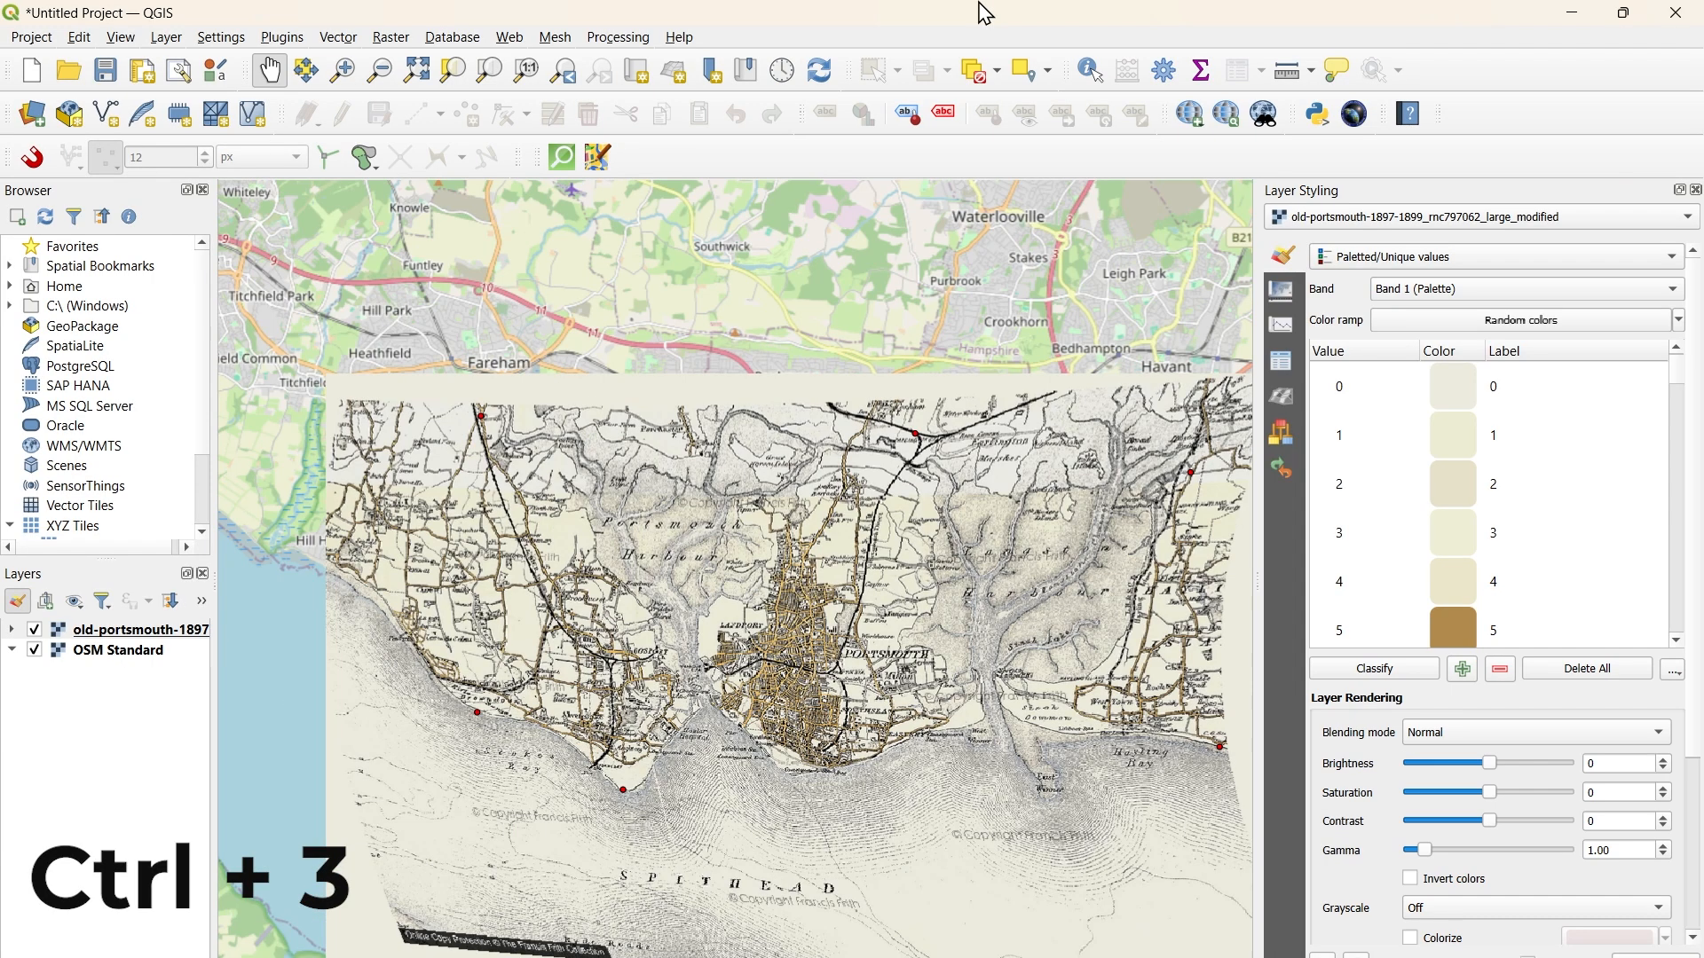
{"action": "left_click_drag", "start_coordinate": [1533, 291], "coordinate": [1457, 306]}
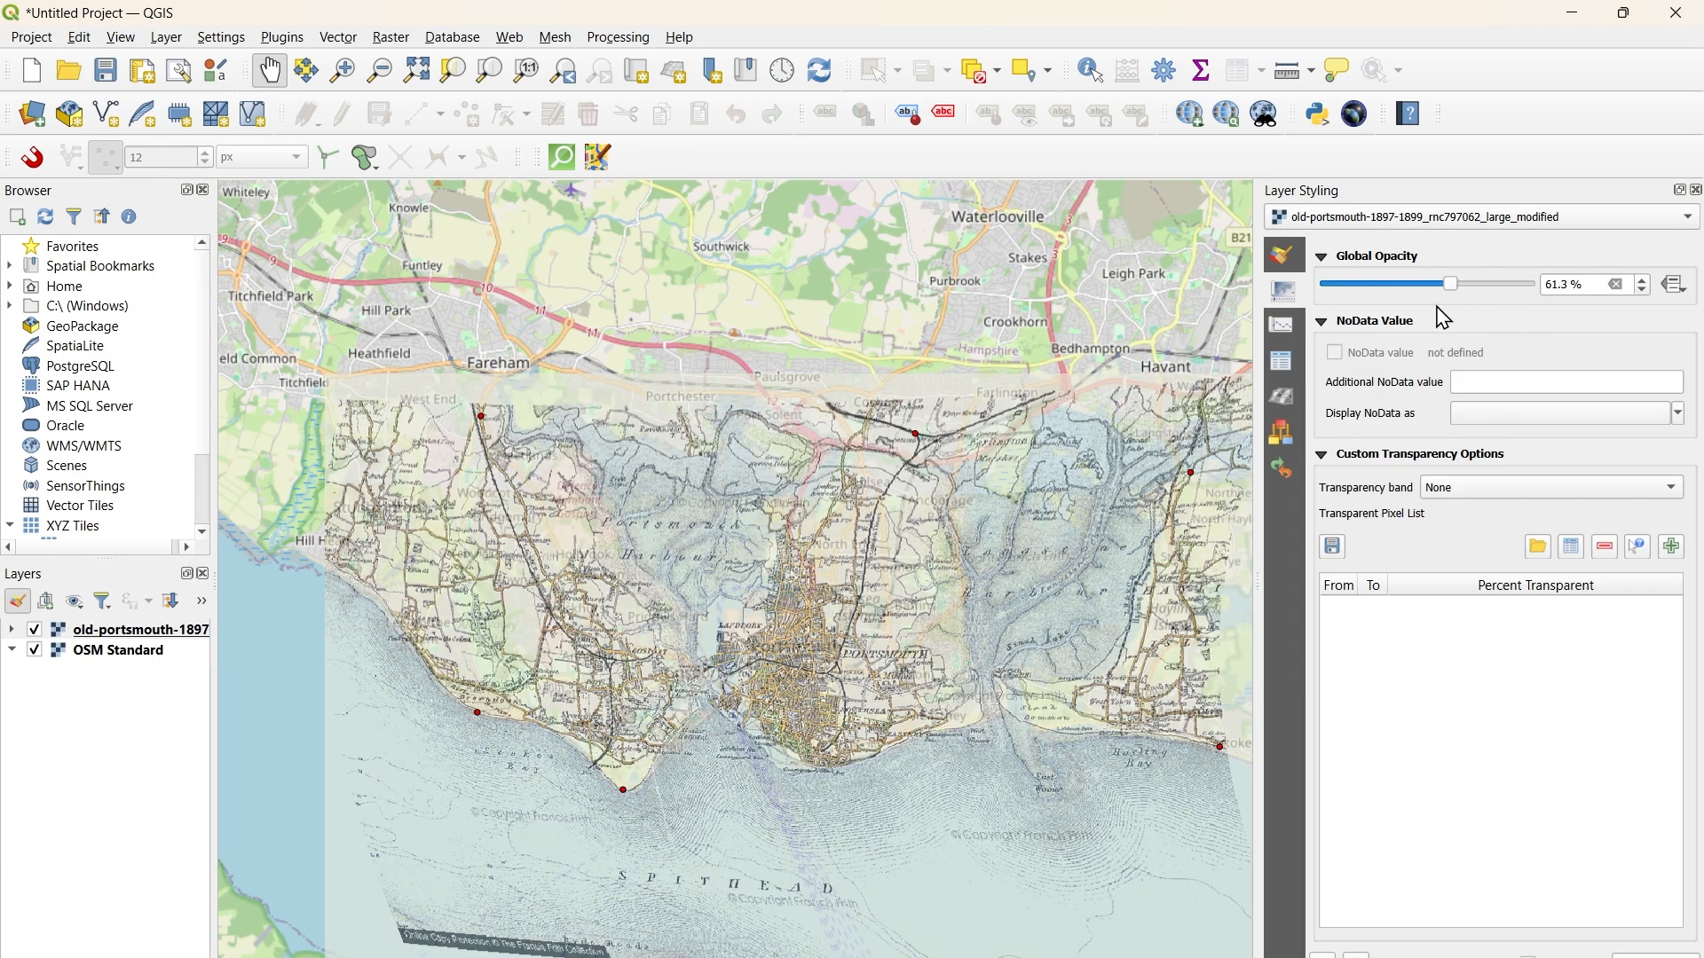
{"action": "left_click_drag", "start_coordinate": [1446, 306], "coordinate": [1546, 297]}
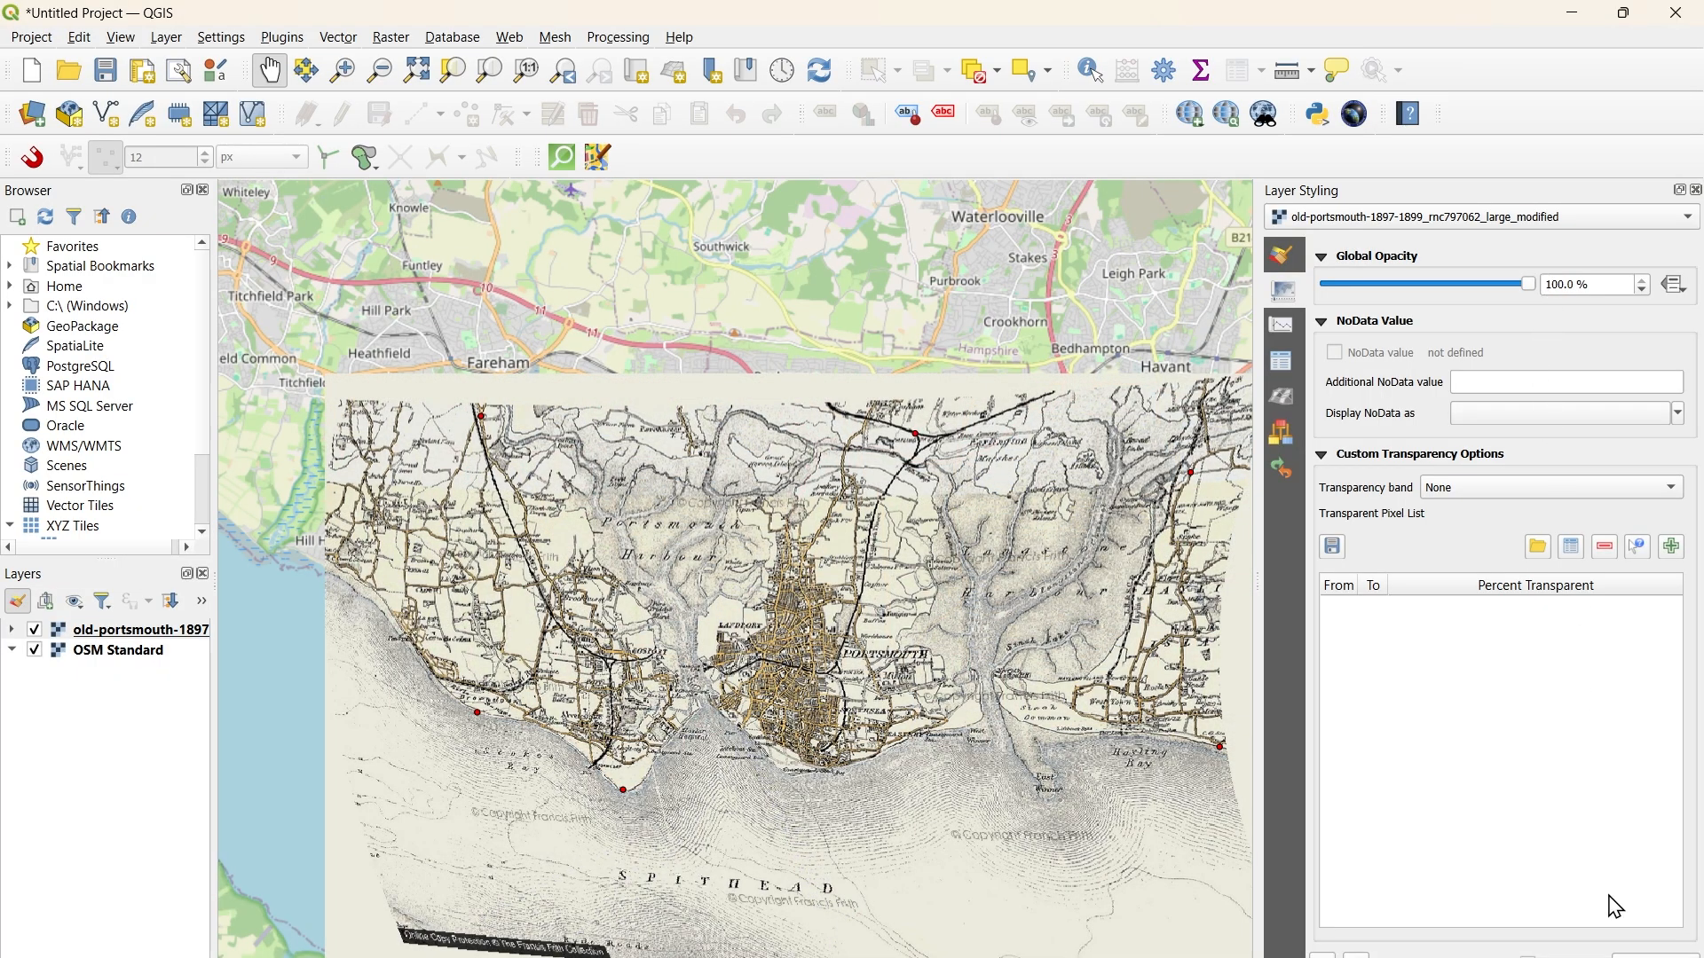
{"action": "left_click", "coordinate": [1696, 190]}
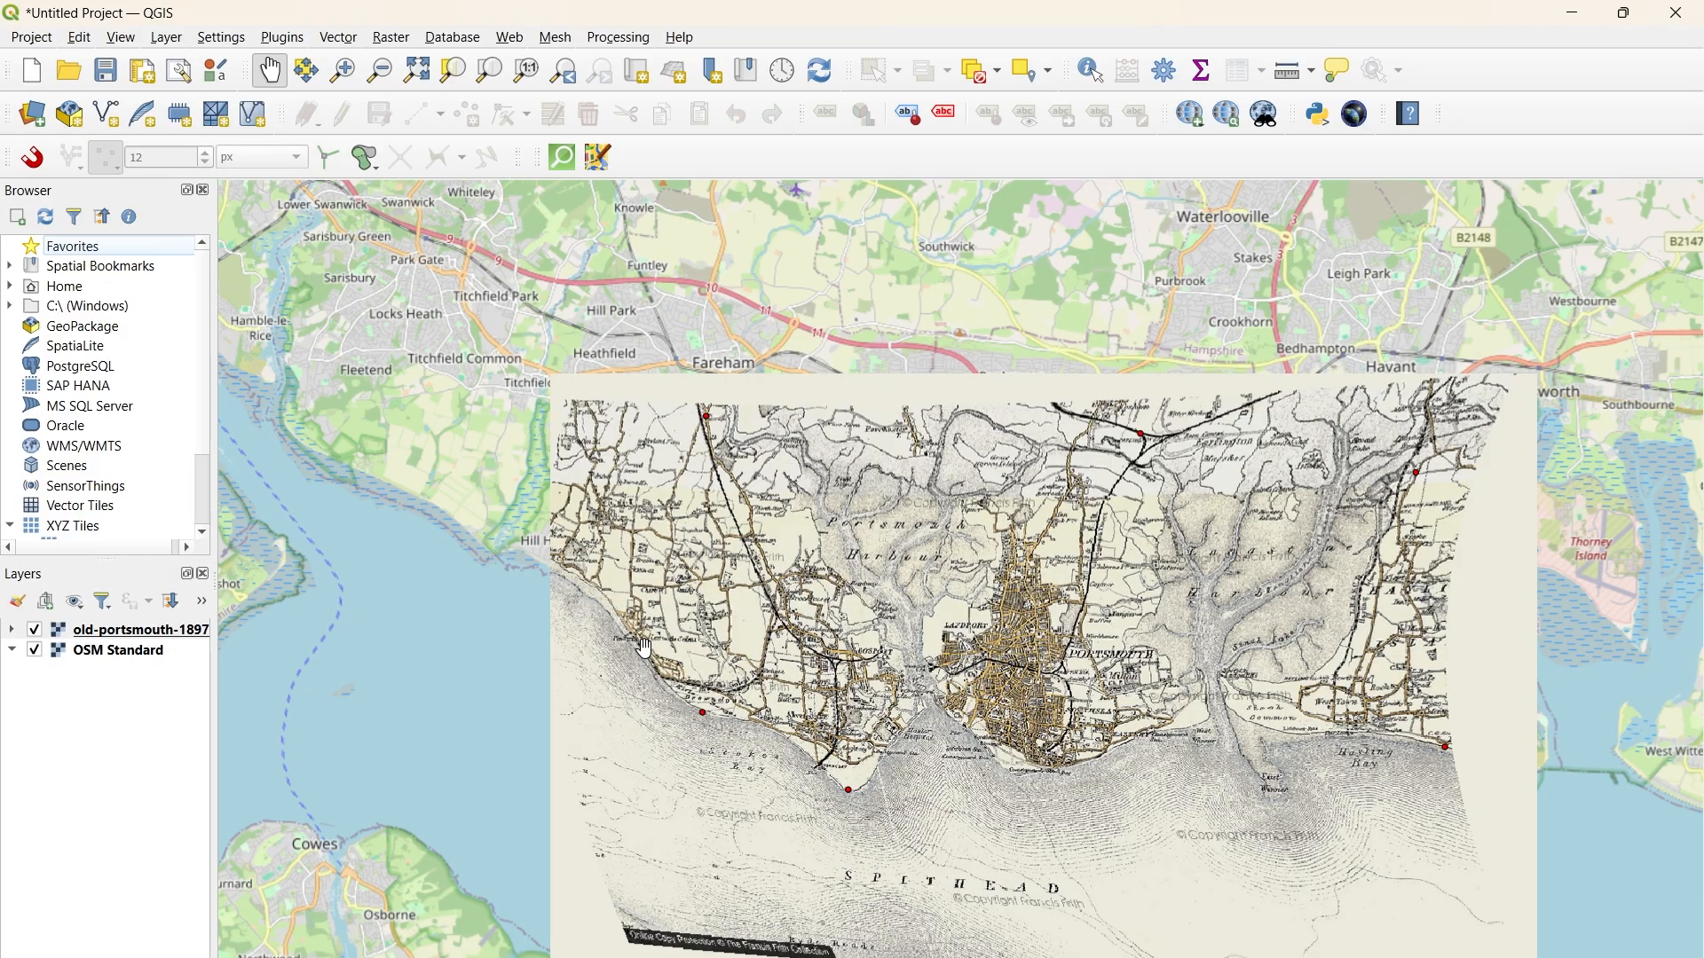
Step: Narrow the Browser and Layers panels to give the map canvas with the georeferenced map more room
{"action": "left_click_drag", "start_coordinate": [1021, 785], "coordinate": [905, 692]}
{"action": "scroll", "coordinate": [865, 679], "scroll_direction": "down", "scroll_amount": 1}
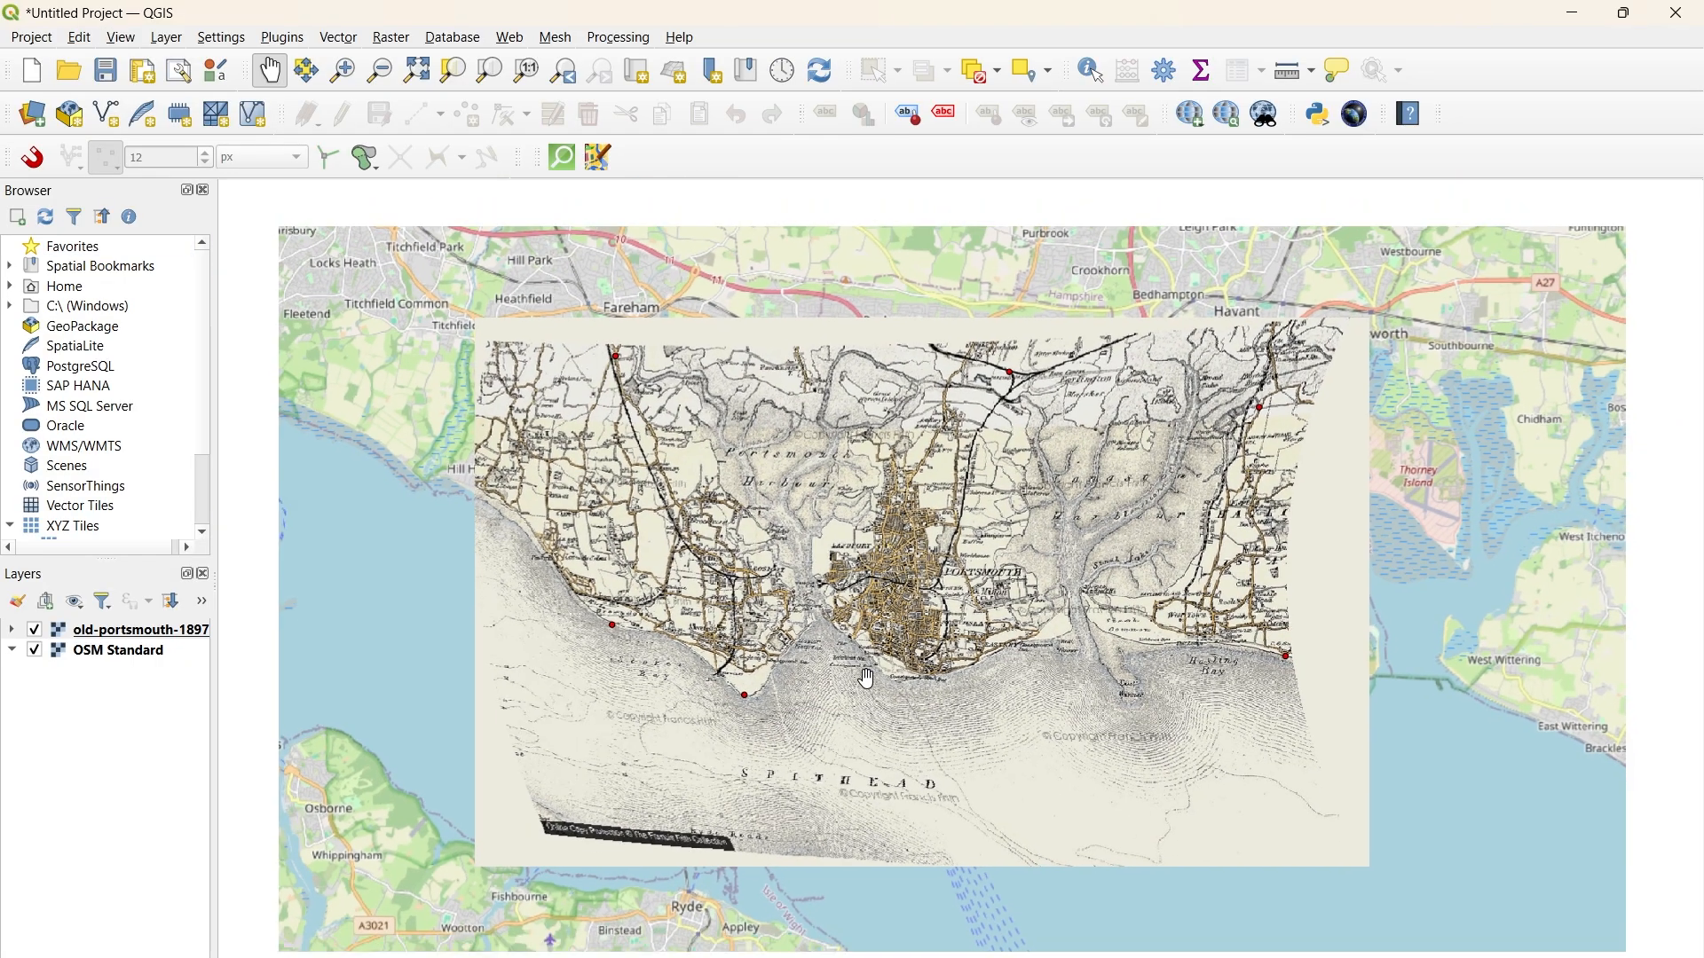
{"action": "scroll", "coordinate": [866, 679], "scroll_direction": "up", "scroll_amount": 1}
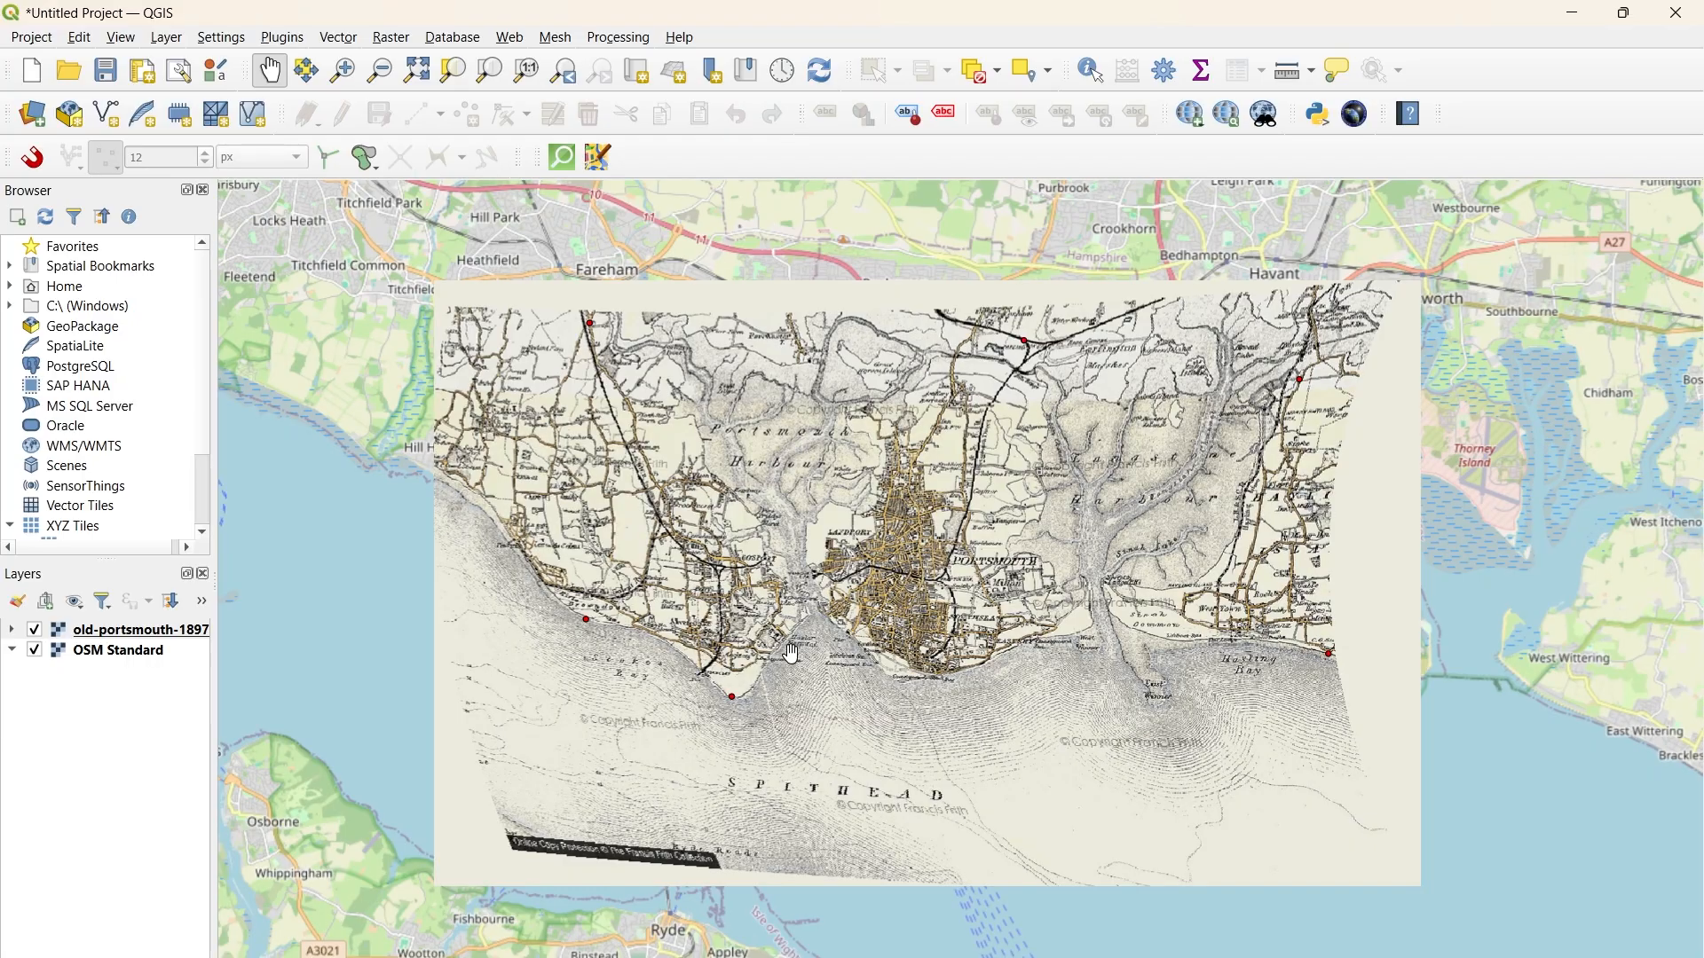
{"action": "scroll", "coordinate": [789, 654], "scroll_direction": "down", "scroll_amount": 1}
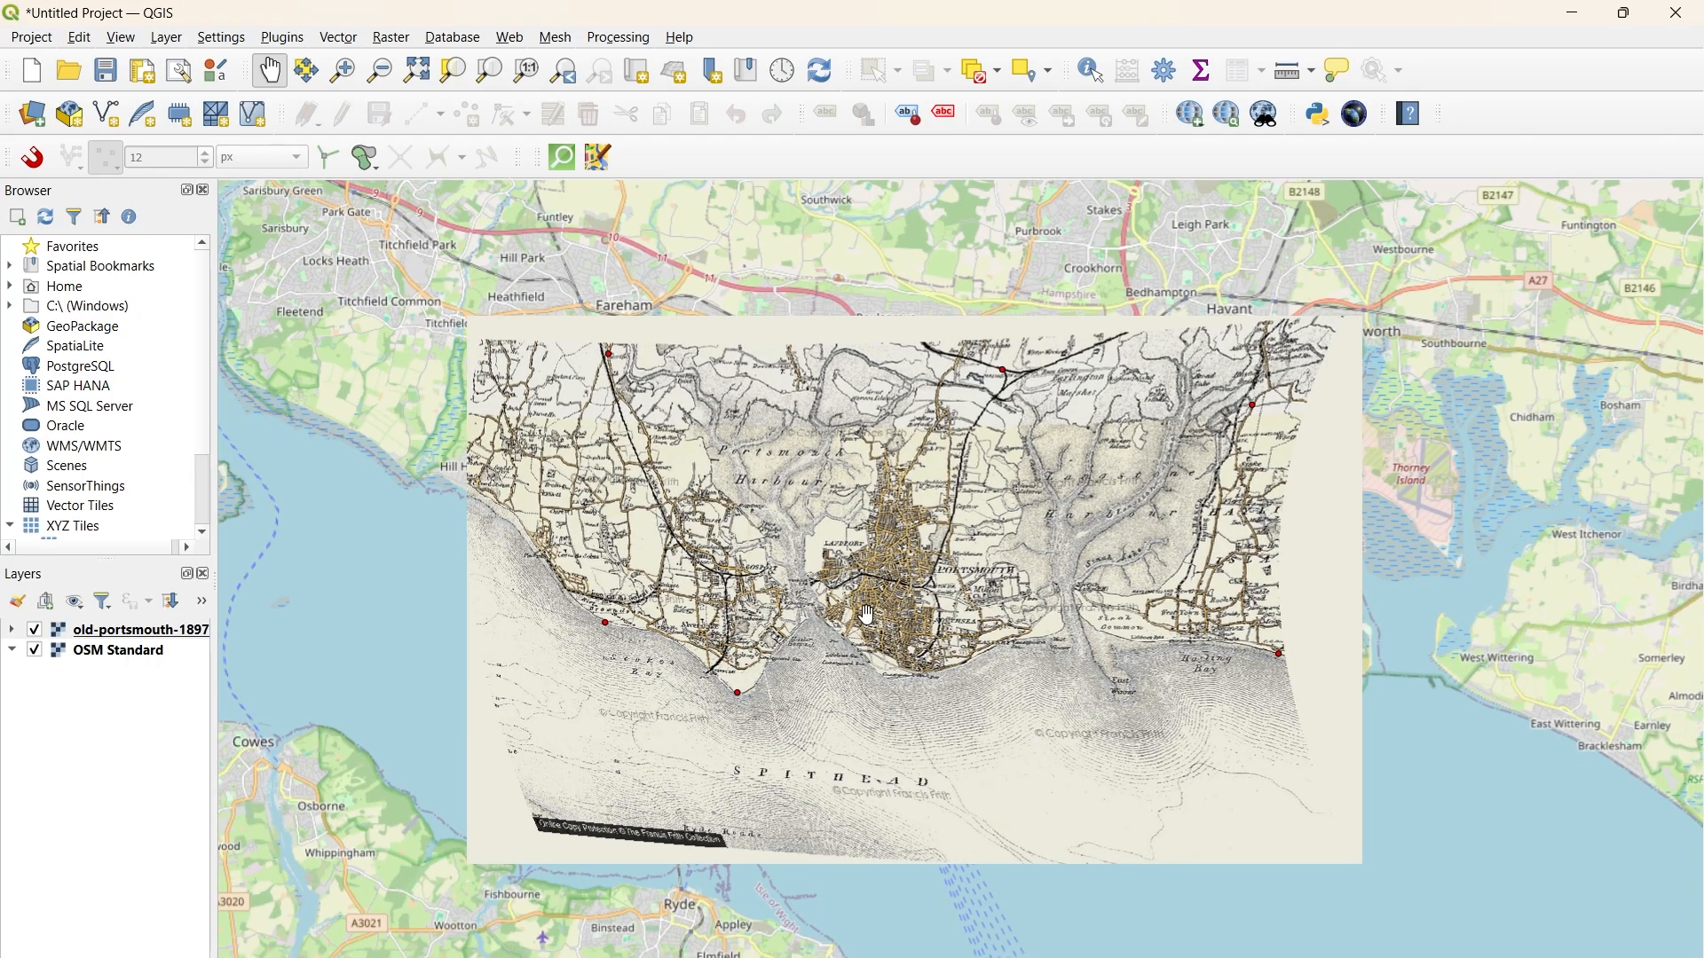
{"action": "scroll", "coordinate": [868, 615], "scroll_direction": "up", "scroll_amount": 1}
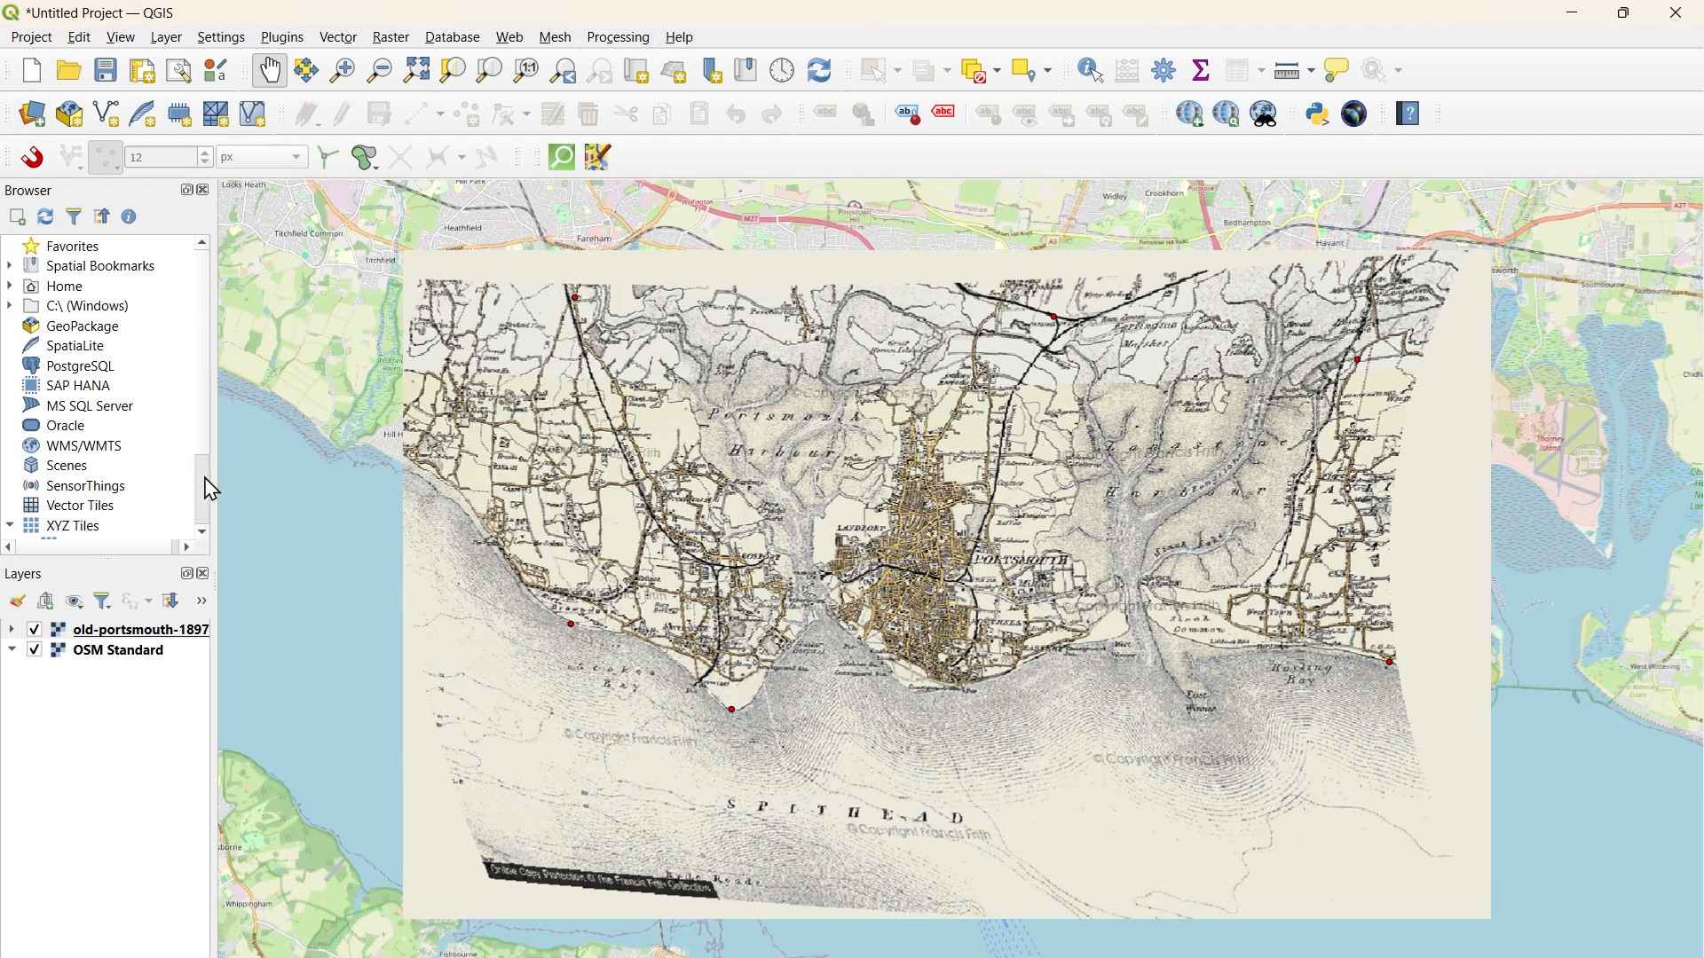
{"action": "left_click_drag", "start_coordinate": [211, 475], "coordinate": [123, 475]}
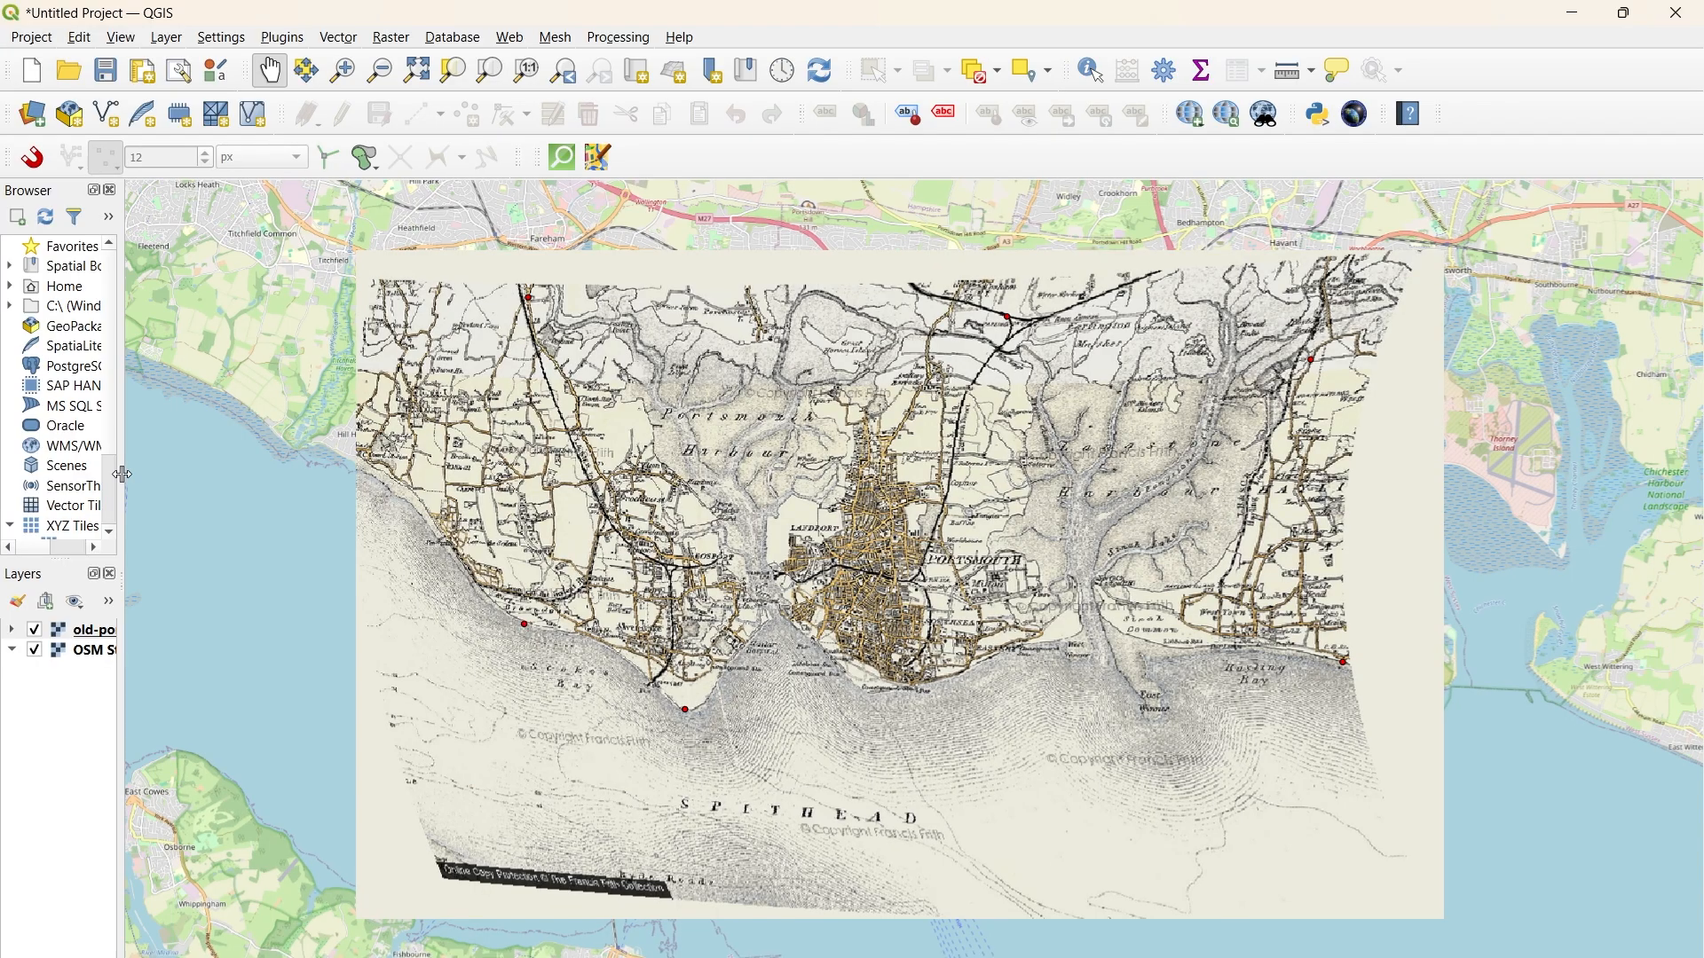